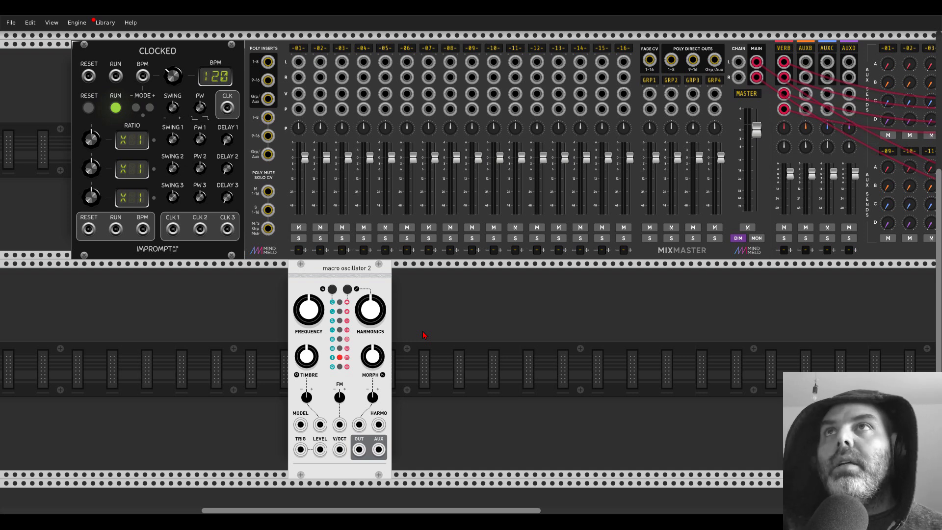
Step: Patch the macro oscillator's OUT to mixer channel 1's left input, audition a Harmonics sweep, and reset Harmonics to its default
{"action": "left_click_drag", "start_coordinate": [359, 450], "coordinate": [297, 64]}
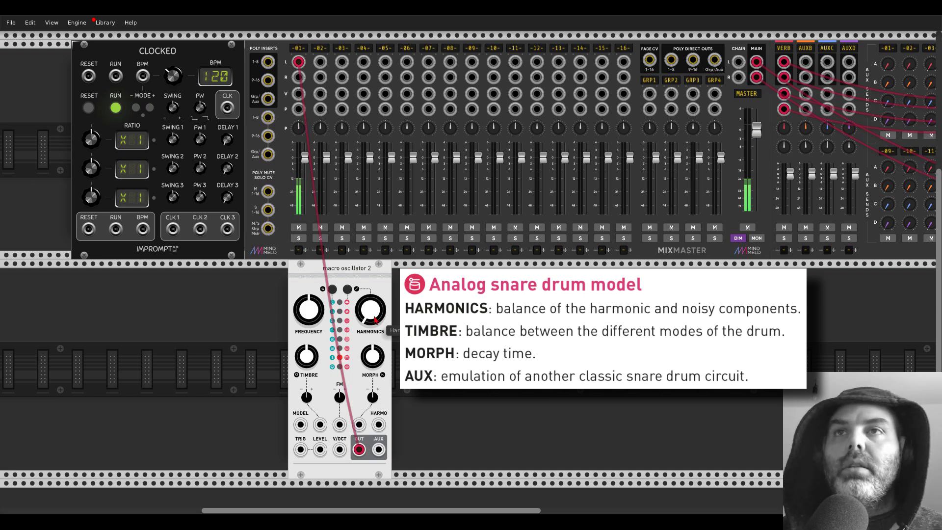
{"action": "left_click_drag", "start_coordinate": [379, 317], "coordinate": [379, 132]}
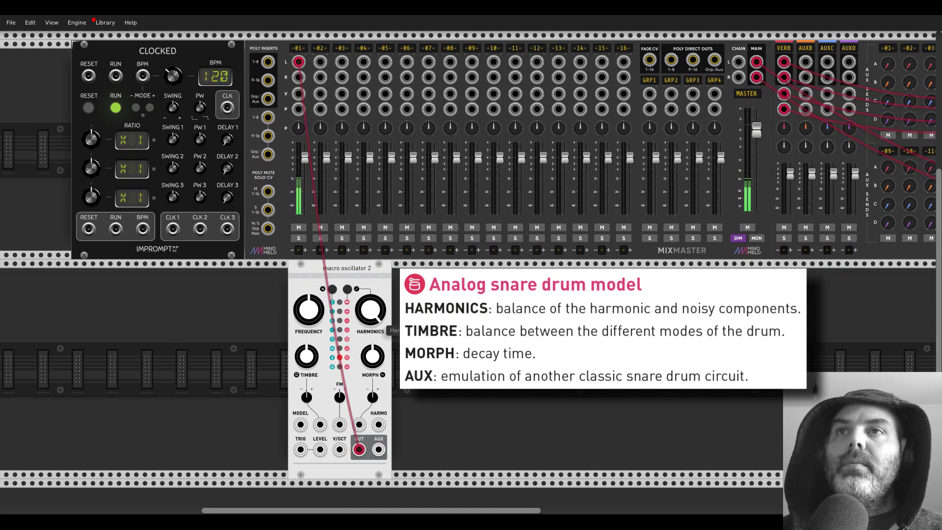
{"action": "double_click", "coordinate": [374, 317]}
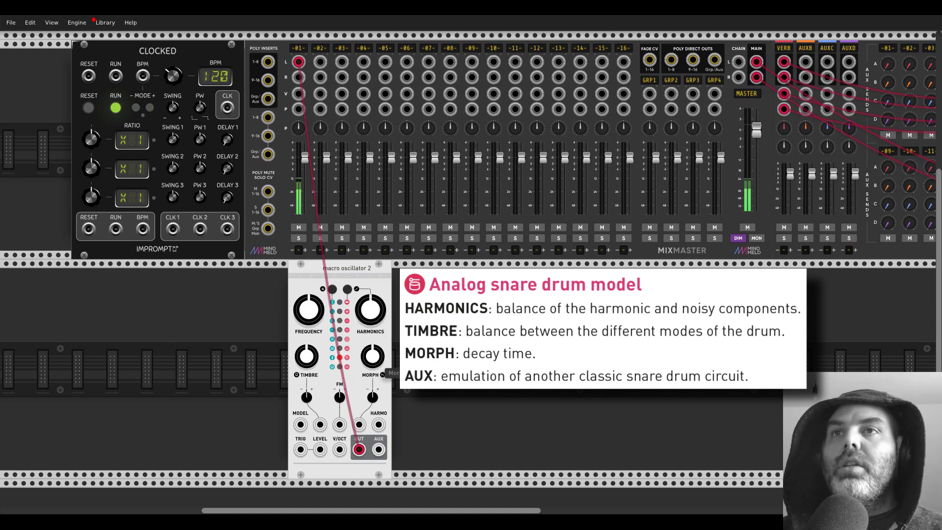
Step: Trigger the macro oscillator from the clock's CLK 1 output and audition different Morph and Timbre settings
{"action": "left_click_drag", "start_coordinate": [173, 228], "coordinate": [300, 449]}
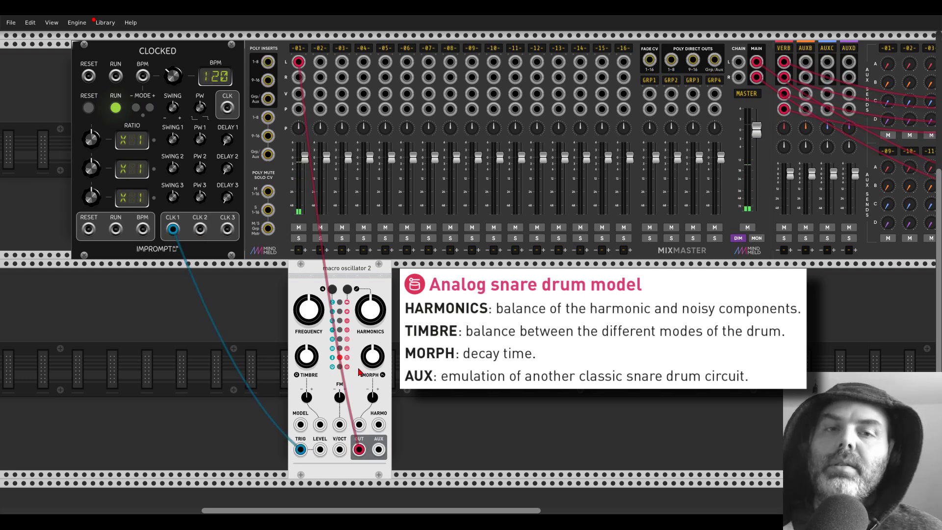
{"action": "left_click_drag", "start_coordinate": [382, 310], "coordinate": [382, 318]}
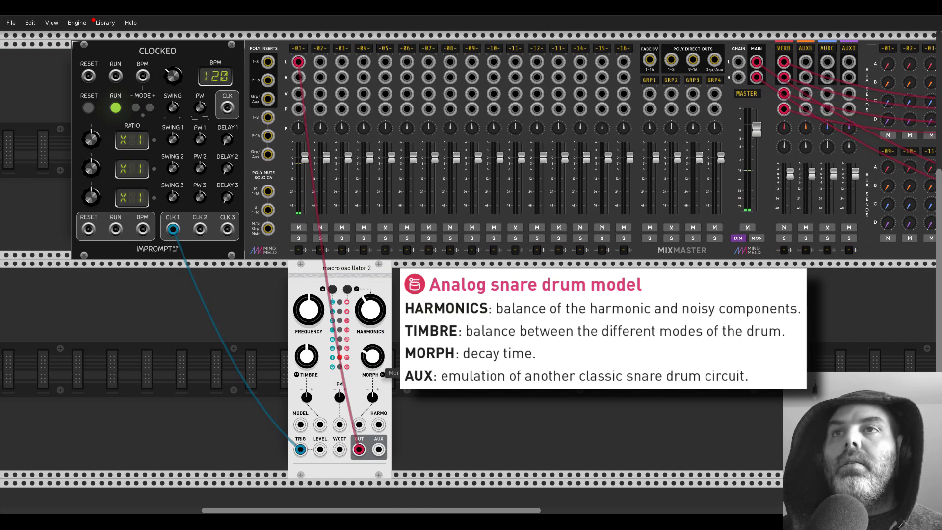
{"action": "mouse_move", "coordinate": [307, 356]}
{"action": "left_mouse_down"}
{"action": "mouse_move", "coordinate": [306, 392]}
{"action": "mouse_move", "coordinate": [306, 340]}
{"action": "mouse_move", "coordinate": [306, 352]}
{"action": "left_mouse_up"}
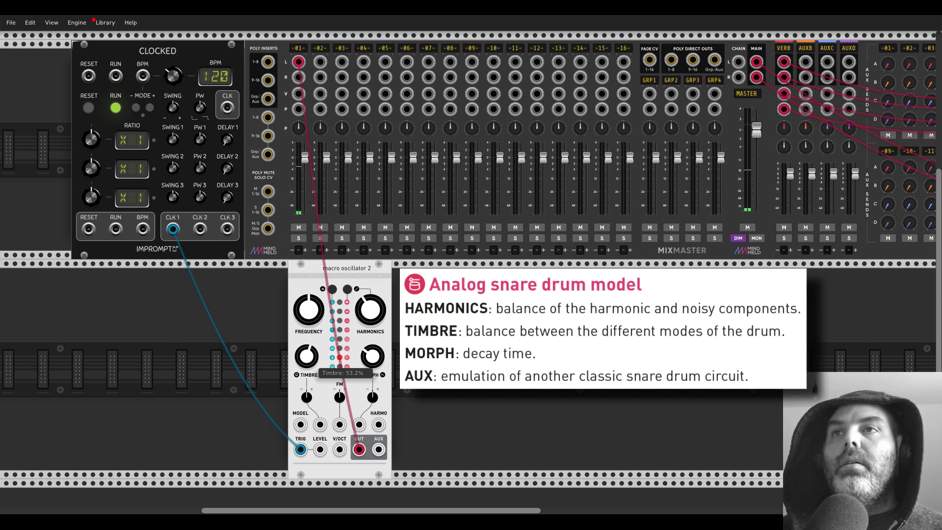
Step: Audition the oscillator's AUX output with Timbre raised to 100%, and disconnect its audio and trigger cables
{"action": "left_click_drag", "start_coordinate": [359, 449], "coordinate": [378, 449]}
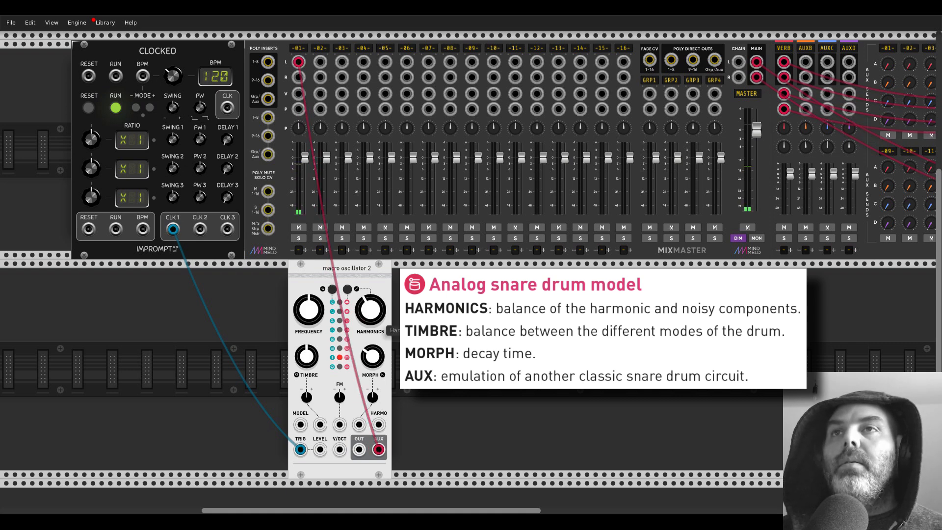
{"action": "left_click_drag", "start_coordinate": [306, 356], "coordinate": [307, 333]}
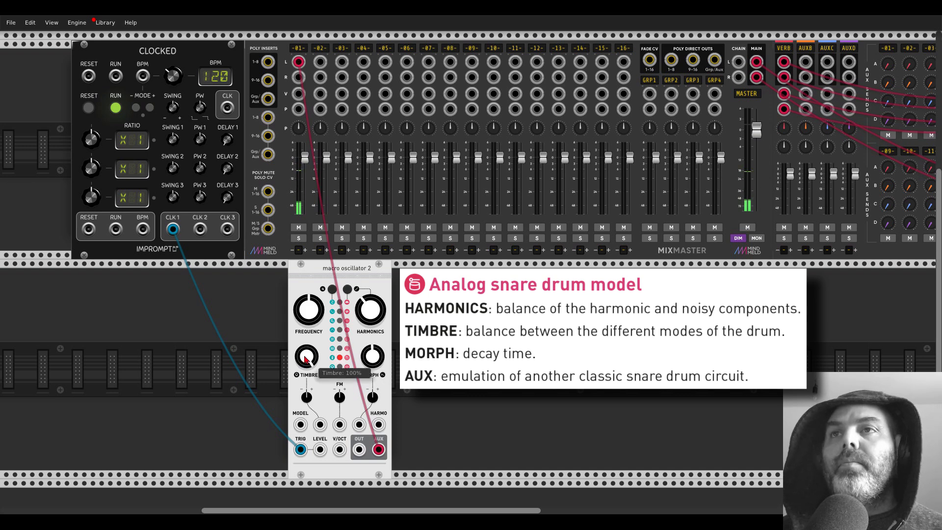
{"action": "right_click", "coordinate": [379, 451]}
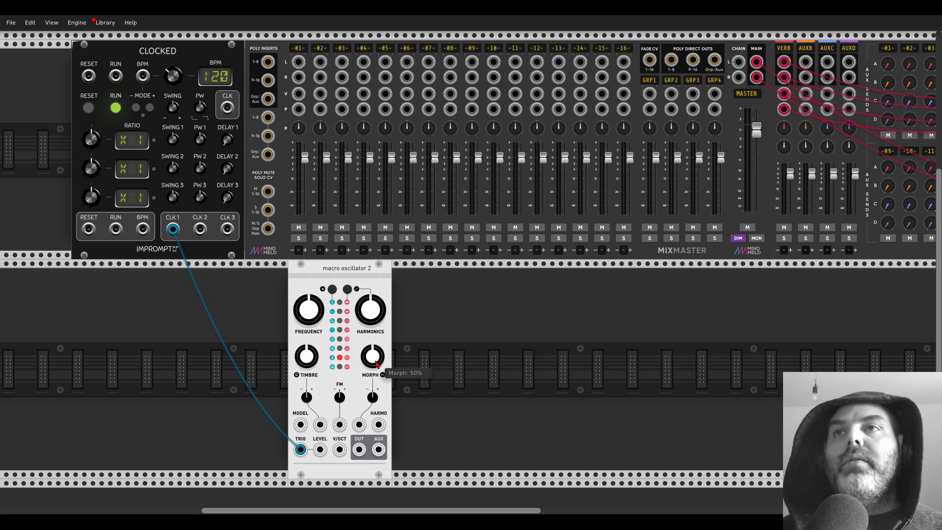
{"action": "left_click_drag", "start_coordinate": [303, 449], "coordinate": [395, 388]}
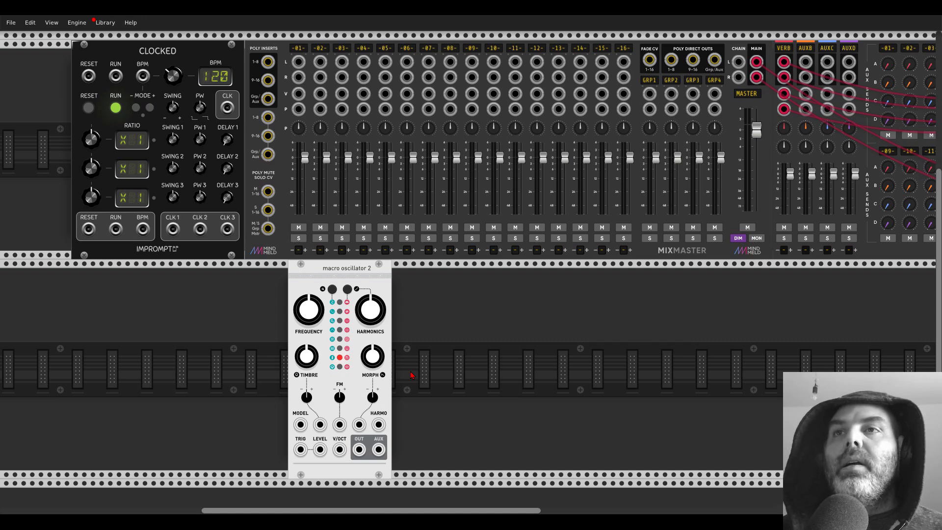
Step: Move macro oscillator 2 along its row and add the Audible Instruments random sampler (Marbles) beneath the clock module
{"action": "left_click_drag", "start_coordinate": [379, 275], "coordinate": [460, 277]}
{"action": "right_click", "coordinate": [315, 301]}
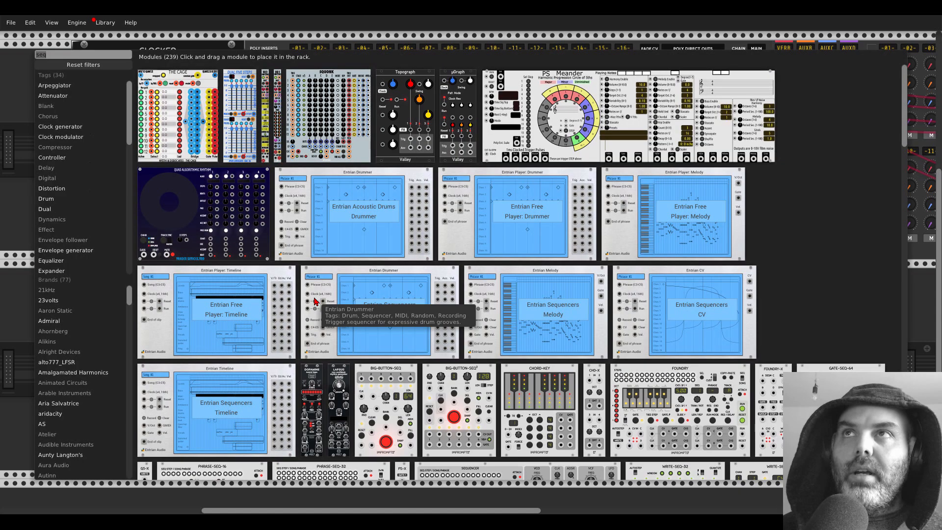
{"action": "type", "text": "marb"}
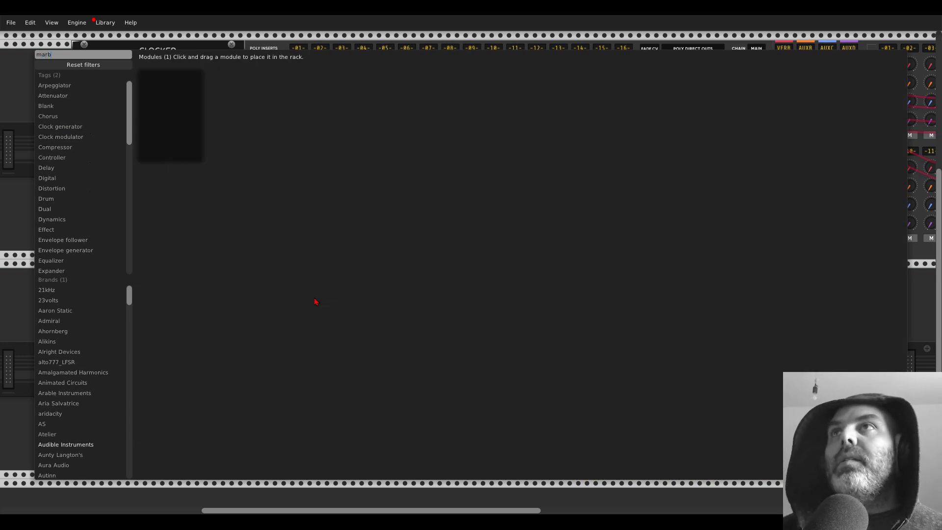
{"action": "left_click_drag", "start_coordinate": [199, 89], "coordinate": [167, 264]}
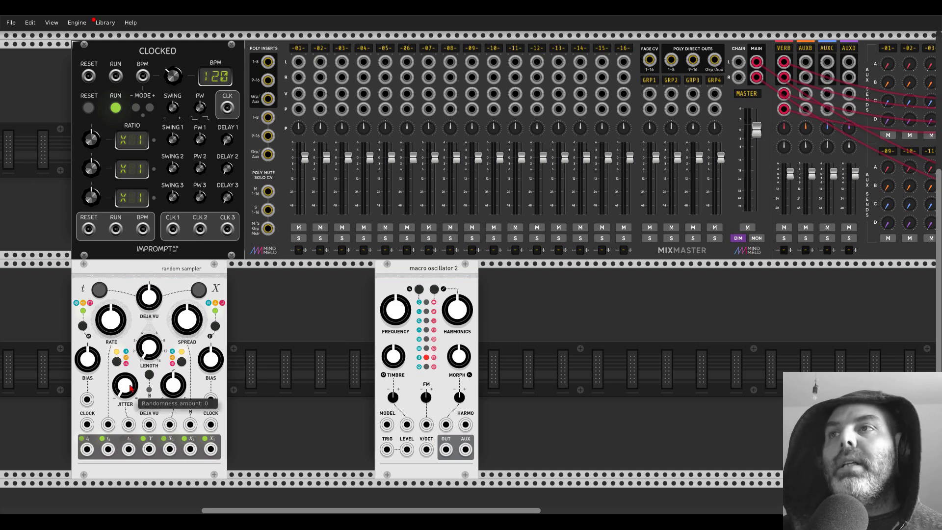
Step: Set the random sampler's Jitter to 1, patch its t1 to the oscillator's TRIG, and patch the oscillator's OUT to mixer channel 1 left
{"action": "left_click_drag", "start_coordinate": [129, 389], "coordinate": [129, 343]}
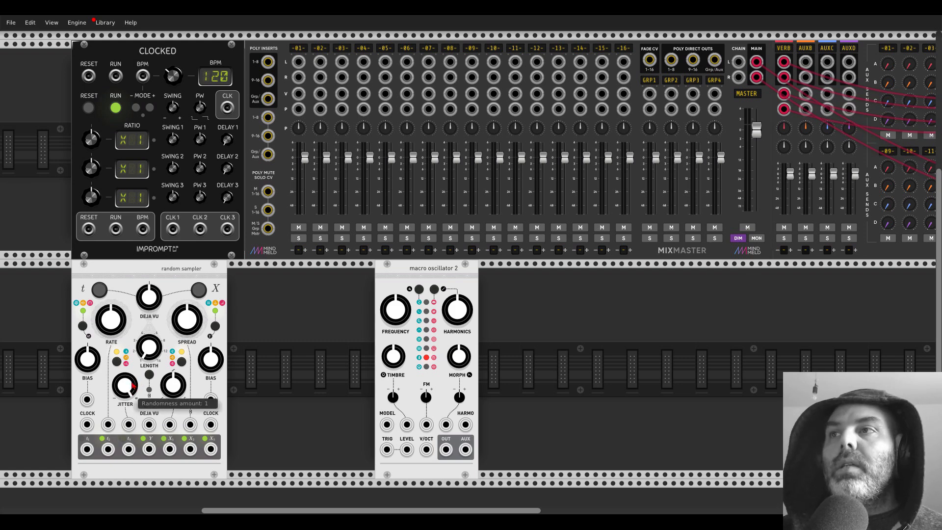
{"action": "left_click_drag", "start_coordinate": [87, 449], "coordinate": [387, 449]}
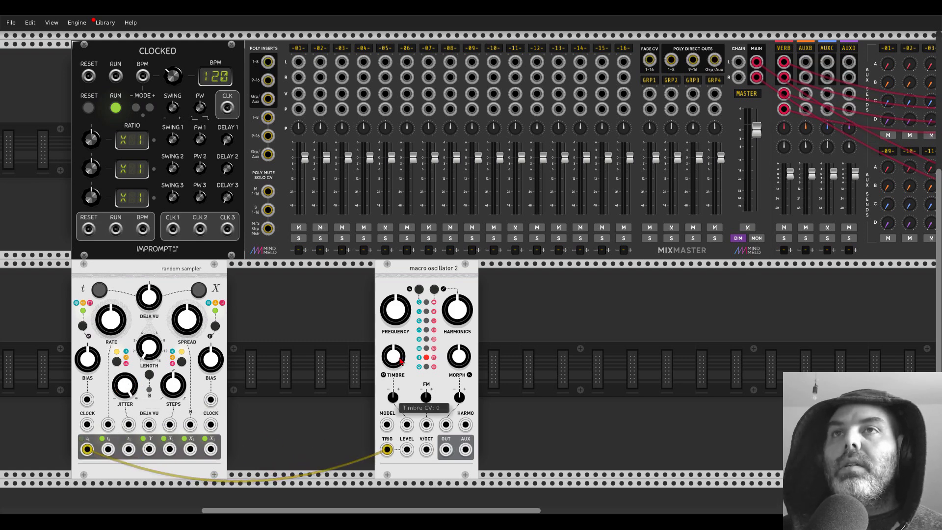
{"action": "left_click_drag", "start_coordinate": [402, 275], "coordinate": [255, 275]}
{"action": "left_click_drag", "start_coordinate": [298, 449], "coordinate": [298, 61]}
Step: Add a VCV Scope beside the macro oscillator and patch the oscillator's OUT to the scope's X IN
{"action": "right_click", "coordinate": [377, 320]}
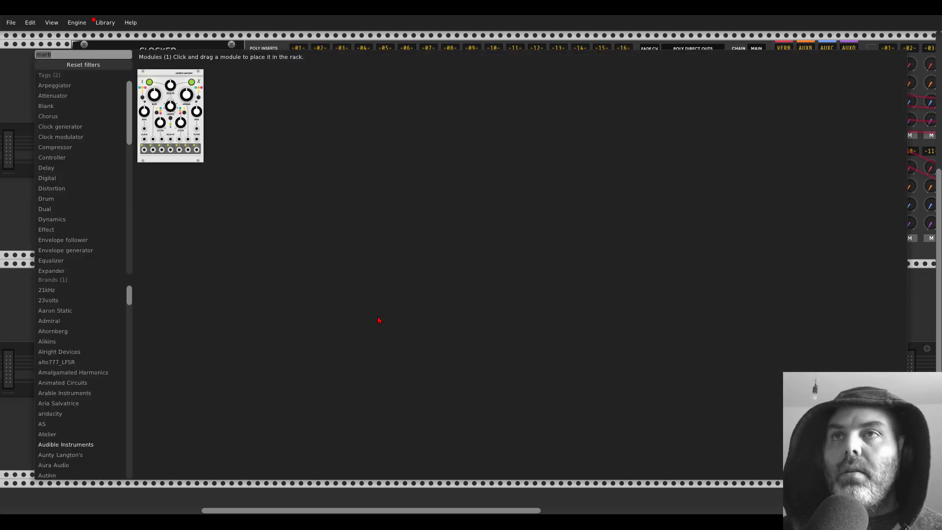
{"action": "type", "text": "scope"}
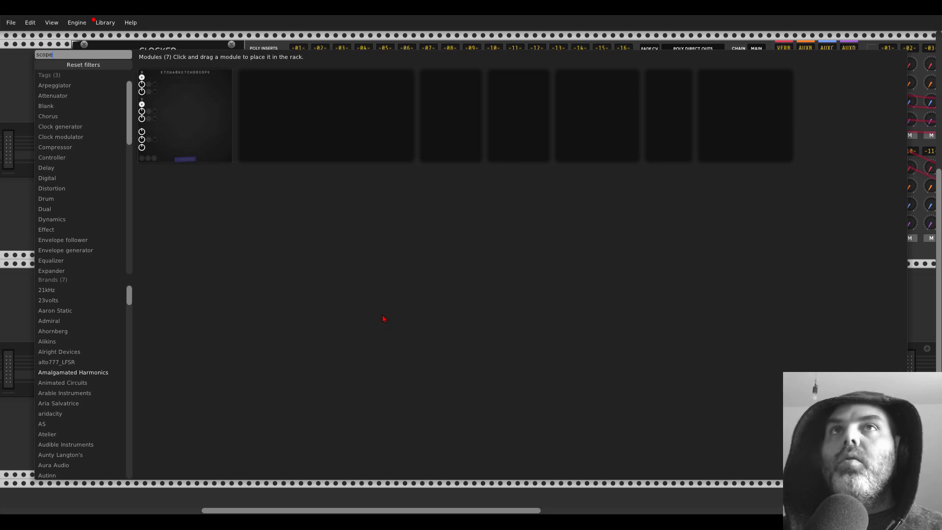
{"action": "left_click_drag", "start_coordinate": [648, 115], "coordinate": [365, 322]}
{"action": "left_click_drag", "start_coordinate": [347, 450], "coordinate": [298, 449]}
Step: Set the oscillator's Harmonics to 0% and lower its Timbre, and delete the scope module
{"action": "left_click_drag", "start_coordinate": [310, 309], "coordinate": [310, 343]}
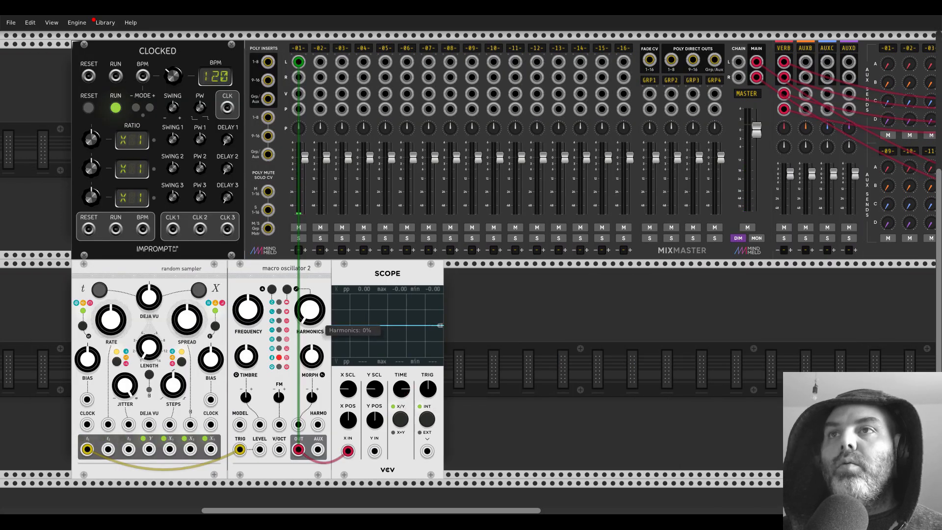
{"action": "left_click_drag", "start_coordinate": [245, 357], "coordinate": [245, 388]}
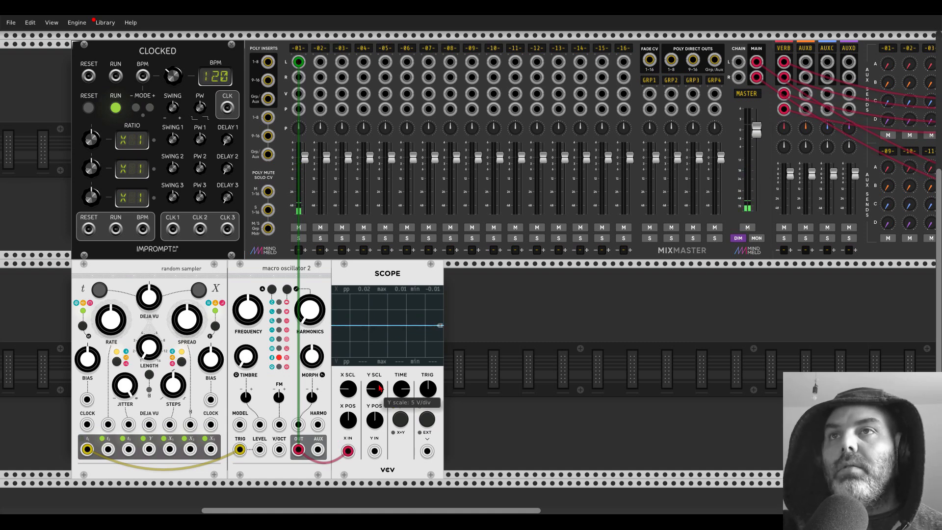
{"action": "key", "text": "Delete"}
Step: Make room beside the random sampler and add the Quantum quantizer module directly next to it
{"action": "left_click_drag", "start_coordinate": [260, 270], "coordinate": [442, 269]}
{"action": "right_click", "coordinate": [354, 310]}
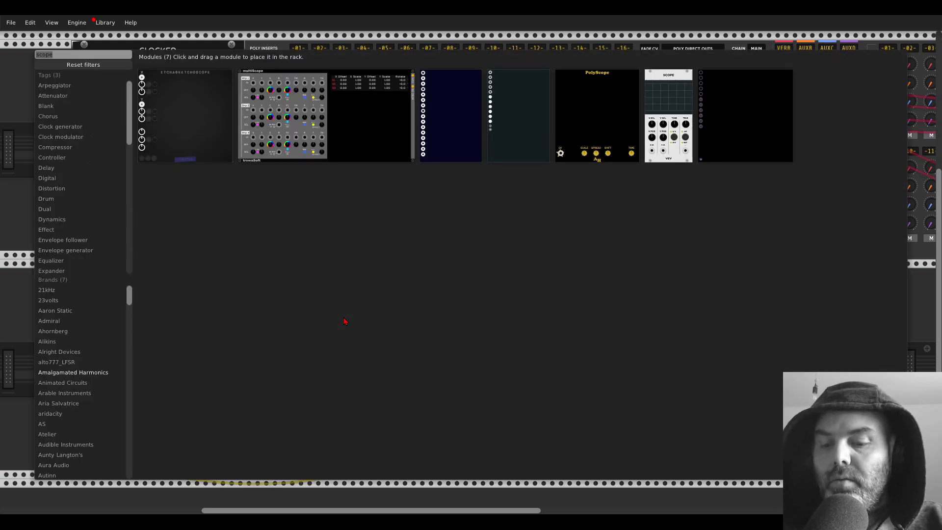
{"action": "type", "text": "quant"}
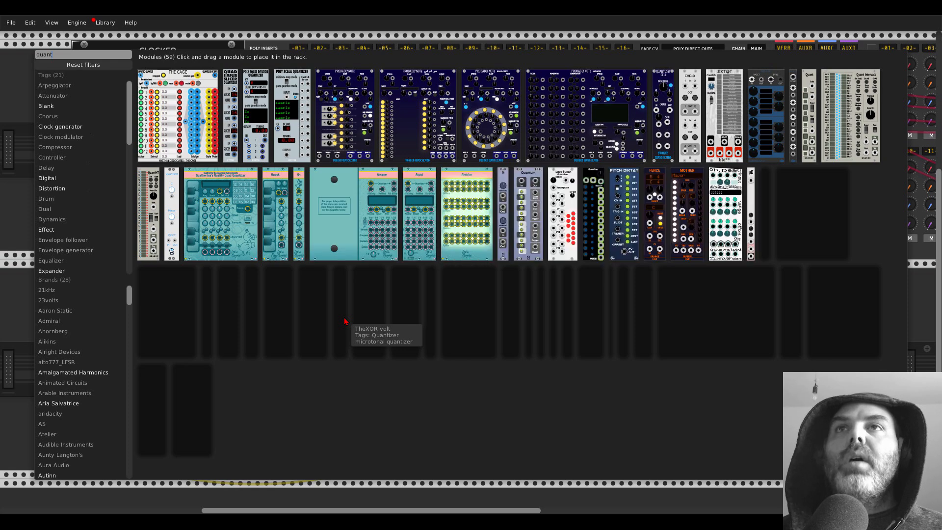
{"action": "left_click", "coordinate": [522, 179]}
{"action": "left_click_drag", "start_coordinate": [386, 267], "coordinate": [273, 268]}
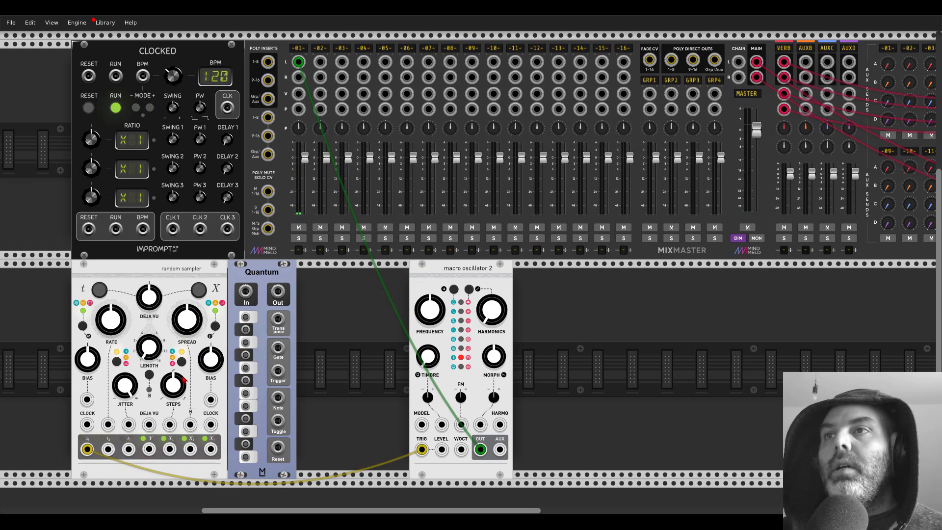
Step: Insert the single-channel VCV VCA module between the random sampler and Quantum
{"action": "left_click_drag", "start_coordinate": [259, 276], "coordinate": [320, 277]}
{"action": "right_click", "coordinate": [269, 291]}
{"action": "type", "text": "v"}
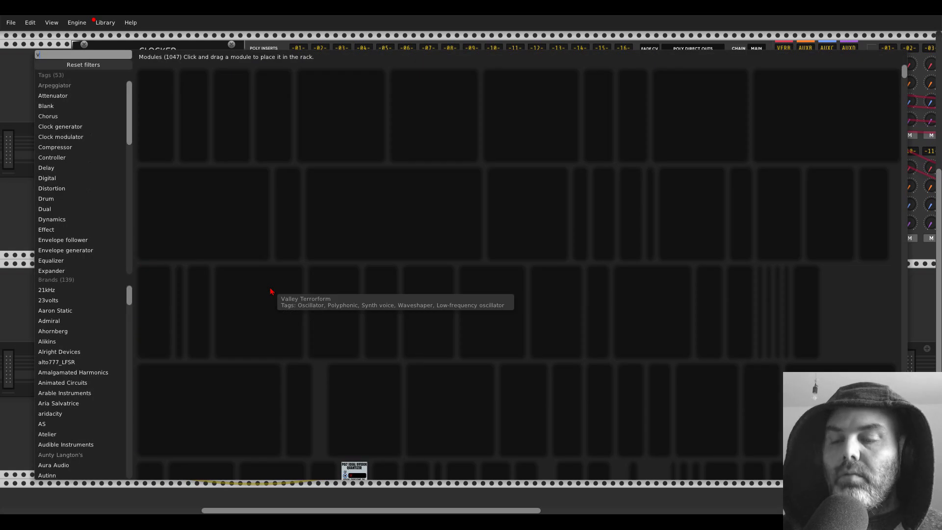
{"action": "type", "text": "ca"}
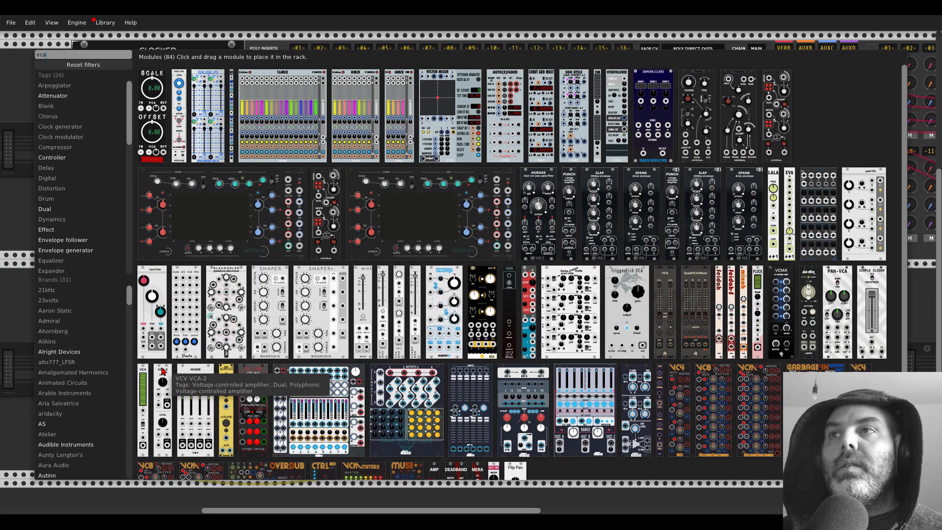
{"action": "left_click", "coordinate": [273, 324]}
{"action": "left_click_drag", "start_coordinate": [325, 280], "coordinate": [271, 278]}
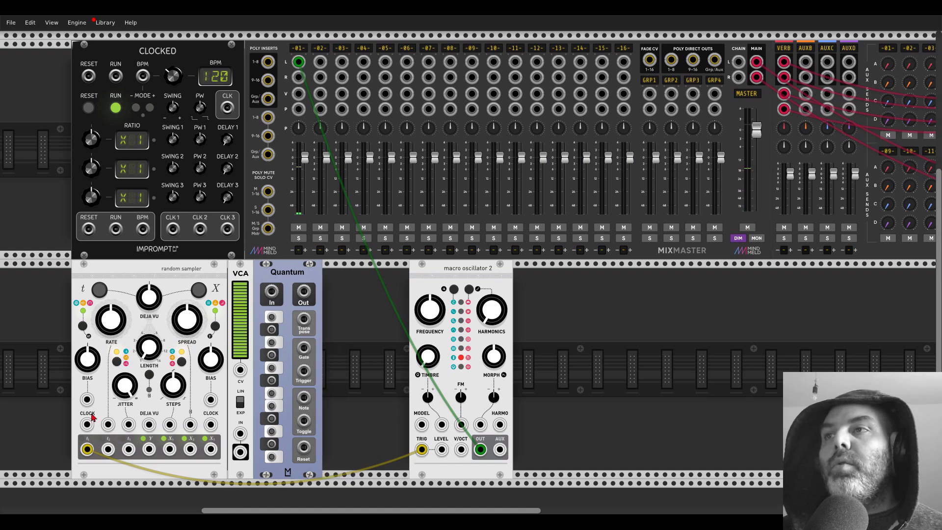
Step: Route the random sampler's X1 output through the VCA at 20% level into Quantum's In
{"action": "left_click_drag", "start_coordinate": [171, 448], "coordinate": [240, 433]}
{"action": "right_click", "coordinate": [241, 331]}
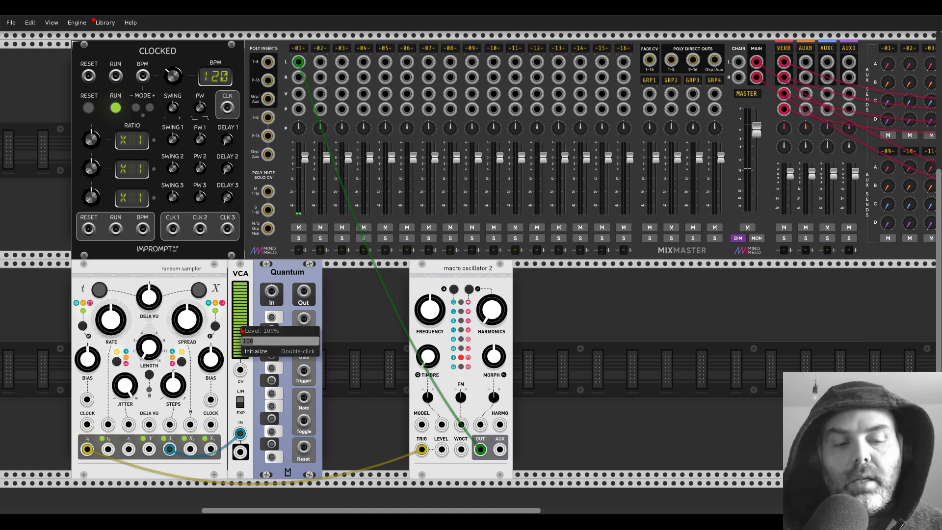
{"action": "type", "text": "20"}
{"action": "key", "text": "Return"}
{"action": "left_click_drag", "start_coordinate": [240, 451], "coordinate": [271, 292]}
Step: Enable the notes D, G, A and A# on Quantum and patch its Out to the oscillator's V/OCT, with the oscillator placed alongside
{"action": "left_click", "coordinate": [271, 431]}
{"action": "left_click", "coordinate": [271, 368]}
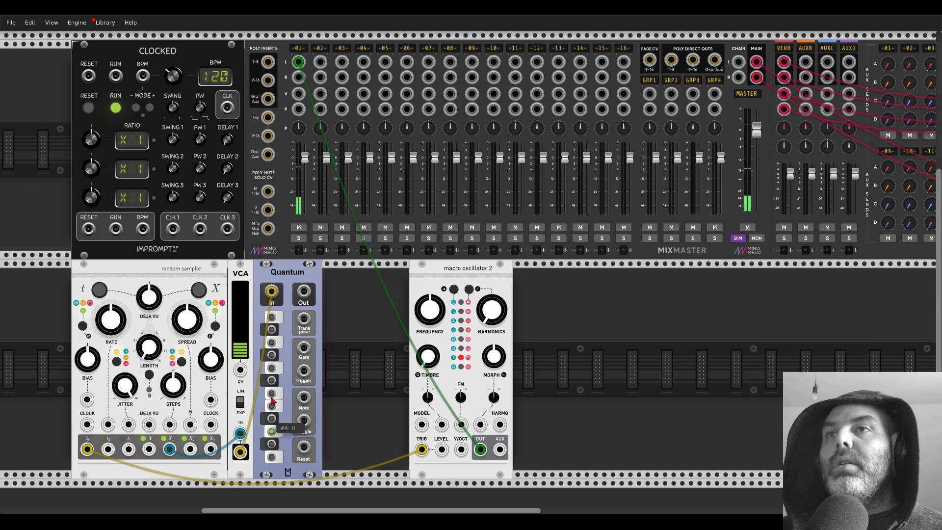
{"action": "left_click", "coordinate": [271, 342]}
{"action": "left_click", "coordinate": [271, 330]}
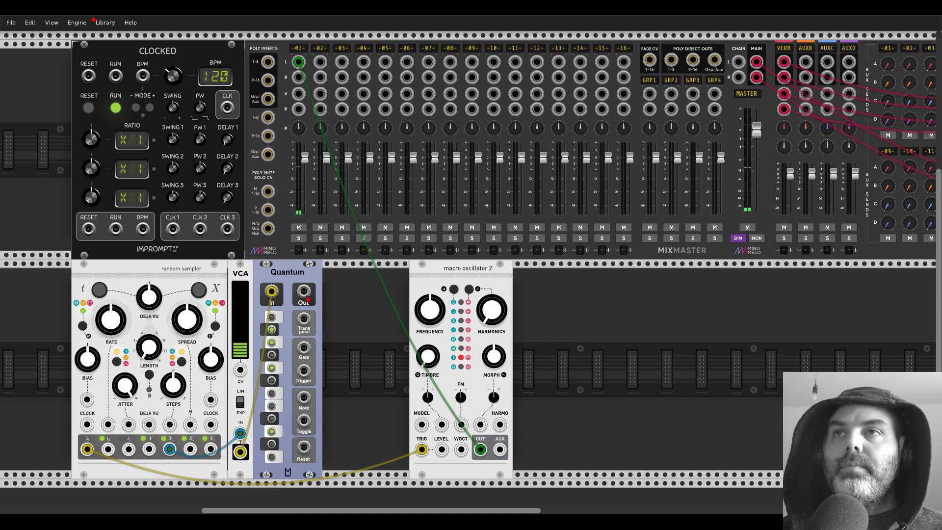
{"action": "left_click_drag", "start_coordinate": [304, 291], "coordinate": [461, 450]}
{"action": "left_click_drag", "start_coordinate": [468, 274], "coordinate": [382, 275]}
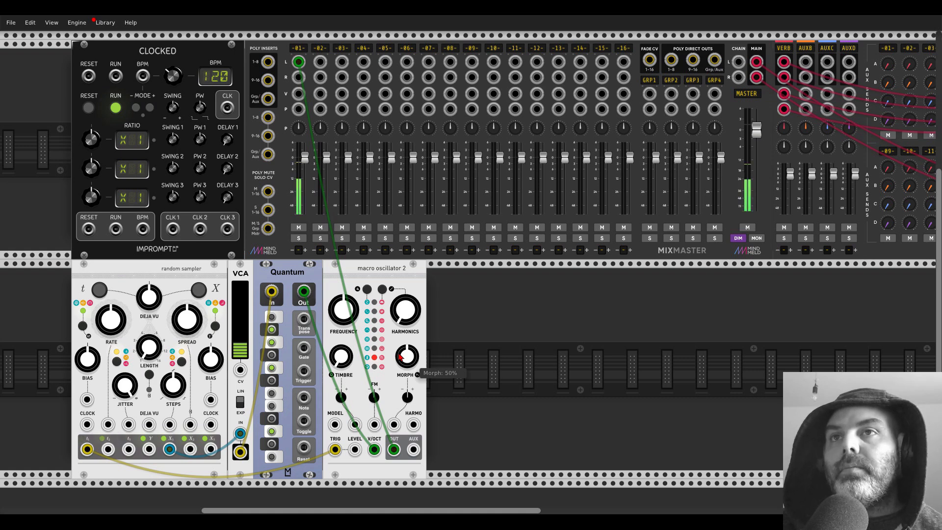
Step: Adjust the oscillator's Morph and modulate it from the random sampler's X1 output, with Morph CV at about -0.534
{"action": "left_click_drag", "start_coordinate": [400, 357], "coordinate": [407, 364]}
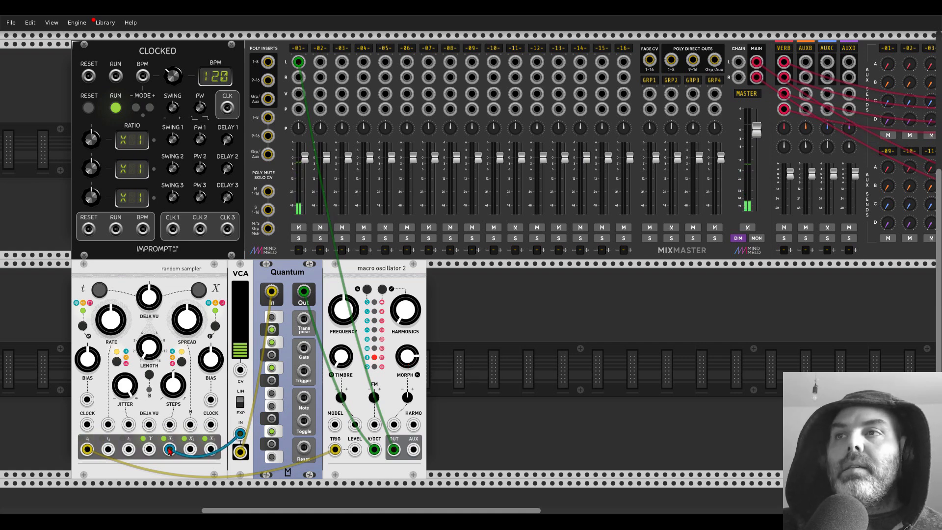
{"action": "left_click_drag", "start_coordinate": [394, 424], "coordinate": [169, 449]}
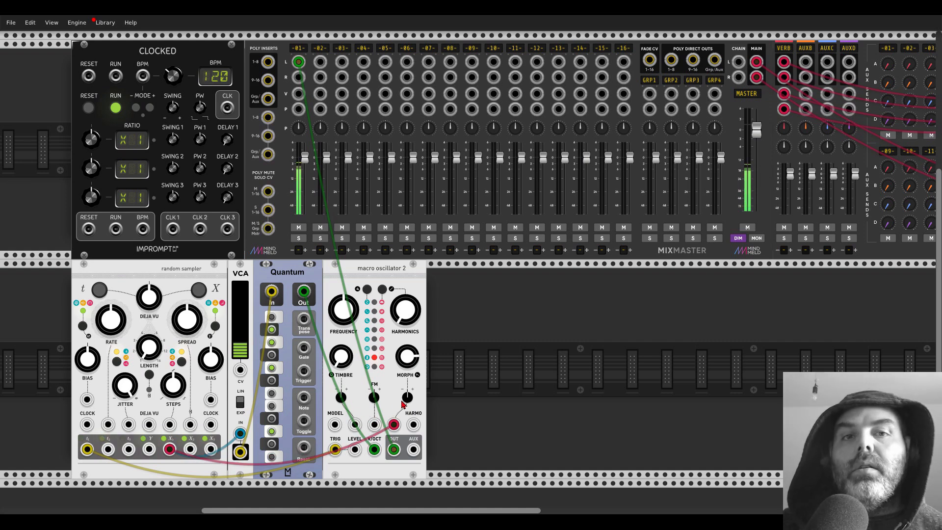
{"action": "left_click_drag", "start_coordinate": [406, 398], "coordinate": [406, 399]}
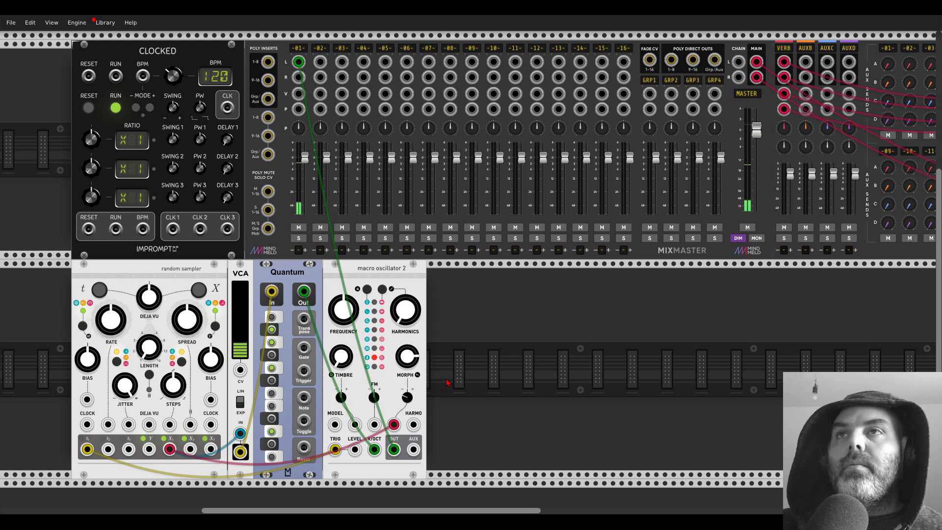
{"action": "left_click_drag", "start_coordinate": [411, 393], "coordinate": [412, 395]}
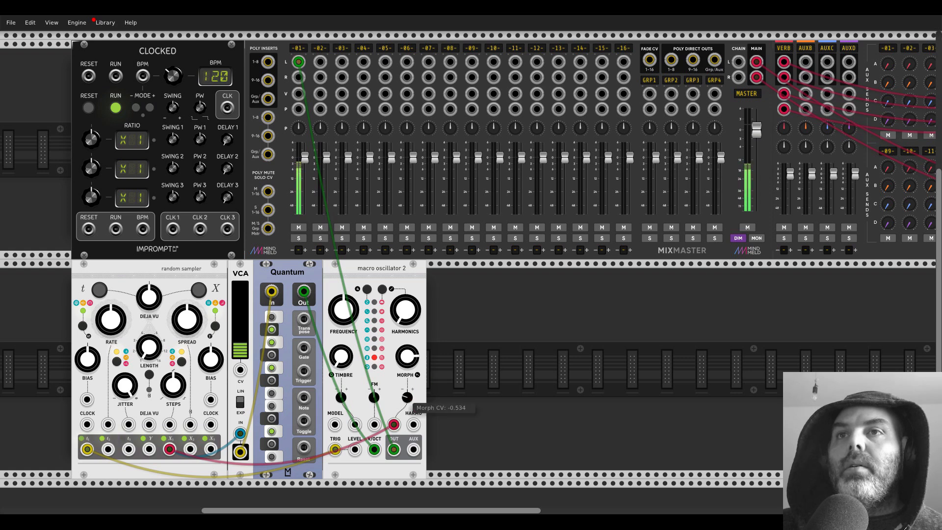
Step: Add a VCV Scope, feed its X IN from the random sampler's X1 output and lengthen its time scale
{"action": "right_click", "coordinate": [446, 375]}
{"action": "type", "text": "scope"}
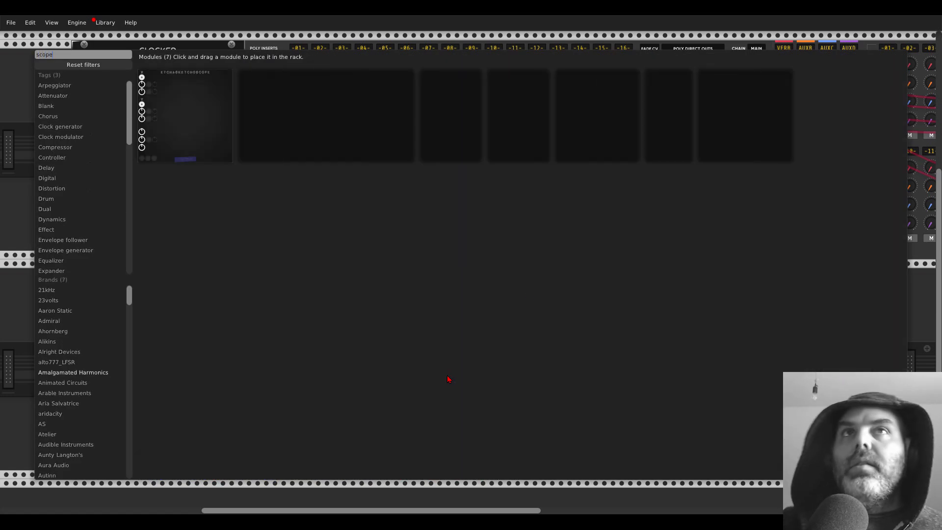
{"action": "key", "text": "Return"}
{"action": "left_click_drag", "start_coordinate": [448, 377], "coordinate": [463, 324]}
{"action": "left_click_drag", "start_coordinate": [480, 451], "coordinate": [478, 451]}
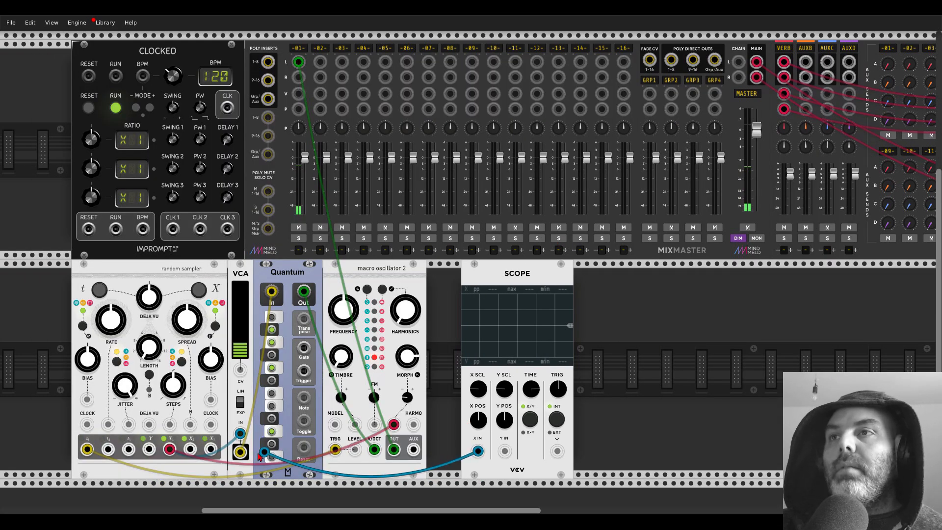
{"action": "left_click_drag", "start_coordinate": [531, 389], "coordinate": [531, 385]}
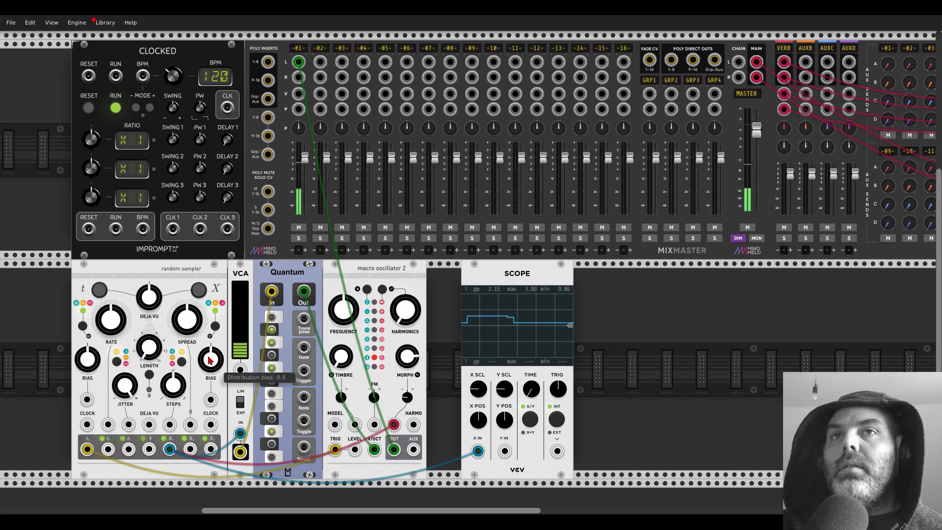
Step: Increase the random sampler's Spread and make the oscillator's Morph CV more negative
{"action": "left_click_drag", "start_coordinate": [187, 319], "coordinate": [187, 314]}
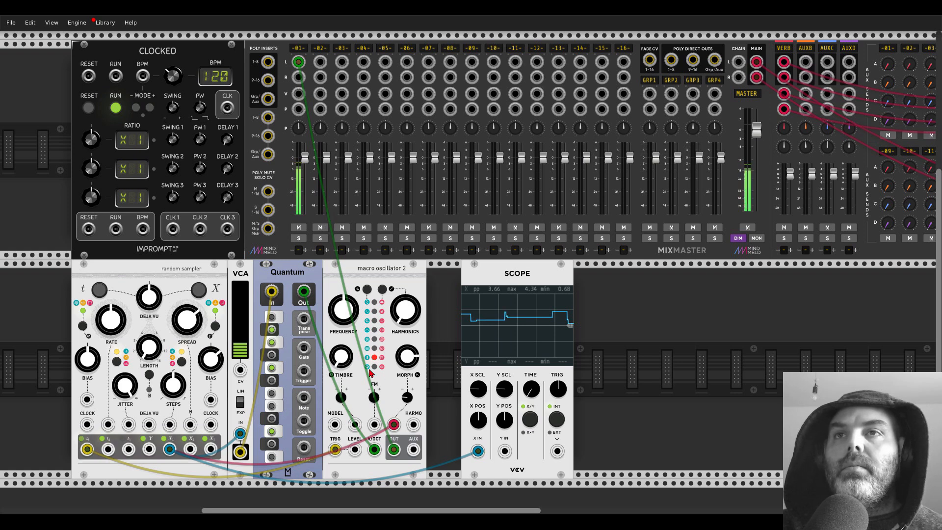
{"action": "left_click_drag", "start_coordinate": [407, 398], "coordinate": [406, 409]}
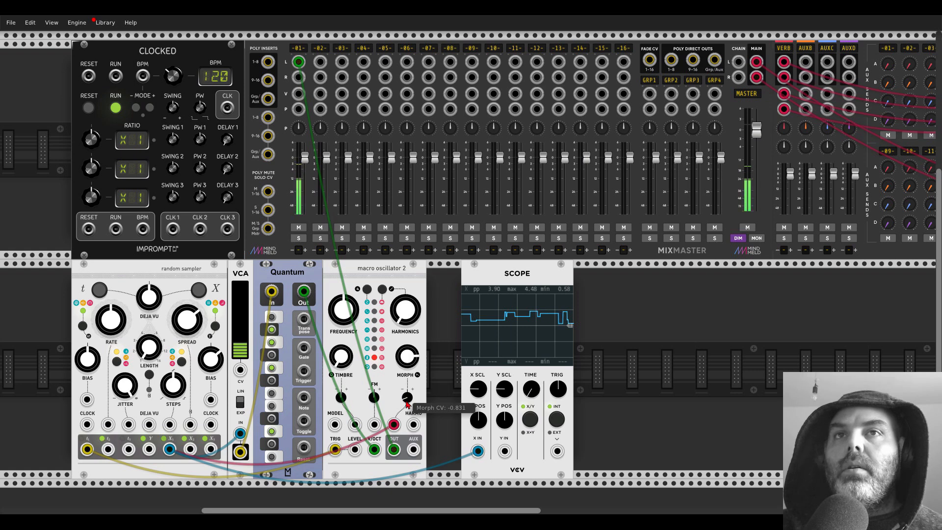
{"action": "left_click_drag", "start_coordinate": [407, 397], "coordinate": [406, 408]}
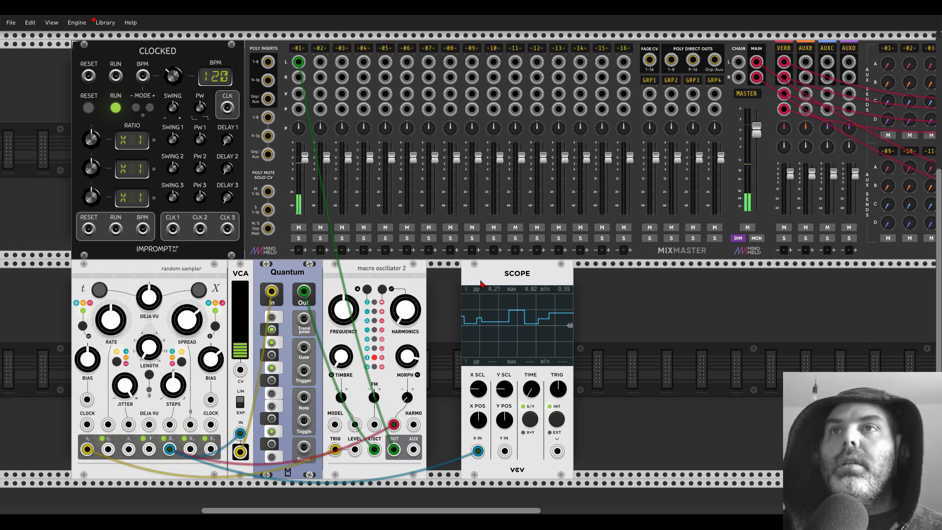
Step: Replace the Scope with a RE-WIN QUANTIZER and move Quantum's In and Out cables to its first channel
{"action": "key", "text": "Delete"}
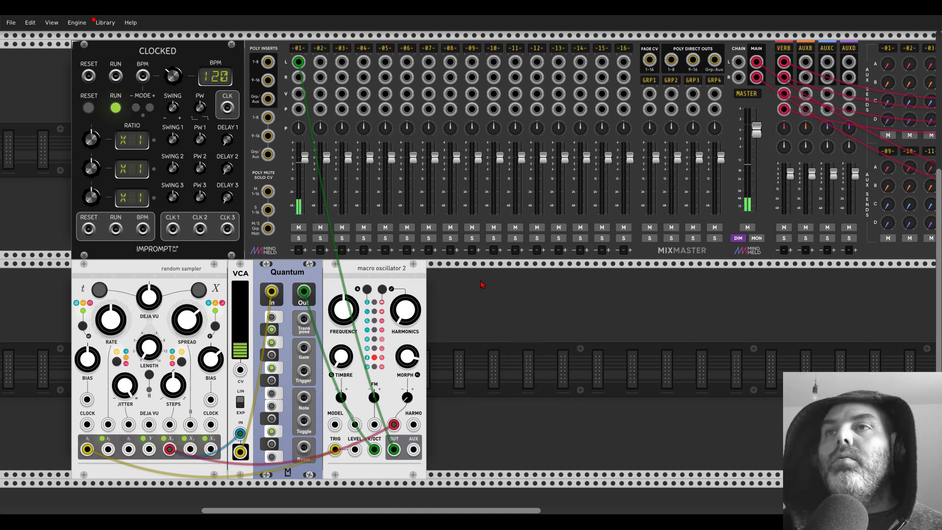
{"action": "right_click", "coordinate": [497, 337]}
{"action": "type", "text": "rewin"}
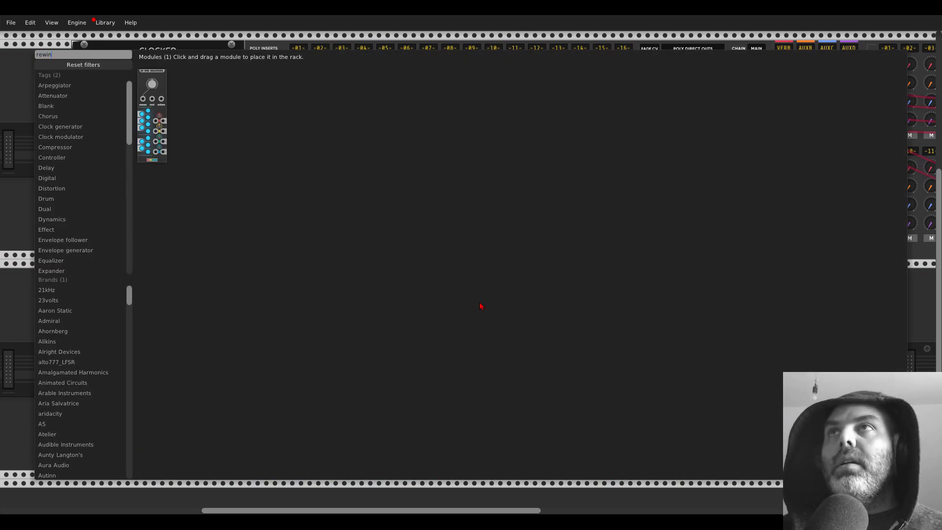
{"action": "left_click", "coordinate": [151, 115]}
{"action": "left_click_drag", "start_coordinate": [271, 292], "coordinate": [470, 381]}
{"action": "left_click_drag", "start_coordinate": [303, 293], "coordinate": [487, 381]}
Step: Enable the notes D, F, A and A# on the RE-WIN QUANTIZER and put it in place of the deleted Quantum
{"action": "left_click", "coordinate": [451, 437]}
{"action": "left_click", "coordinate": [451, 406]}
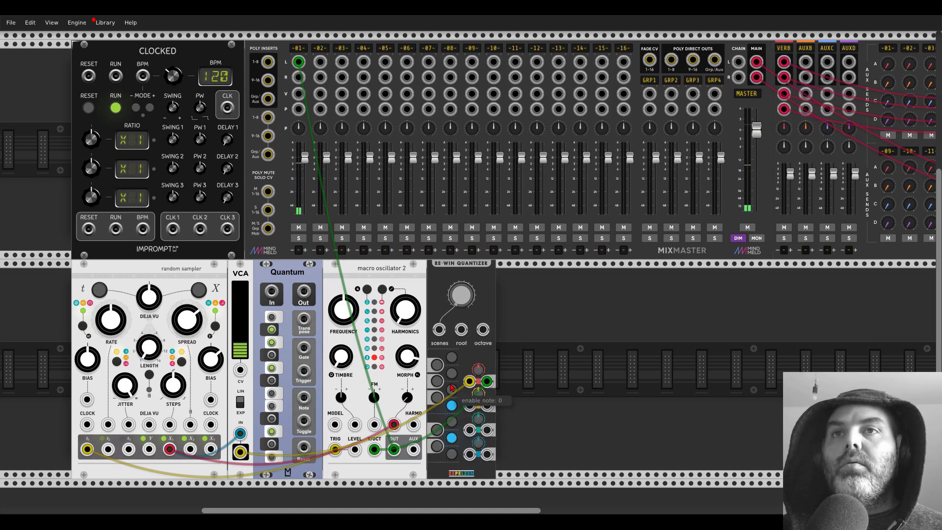
{"action": "left_click", "coordinate": [451, 373]}
{"action": "left_click", "coordinate": [437, 364]}
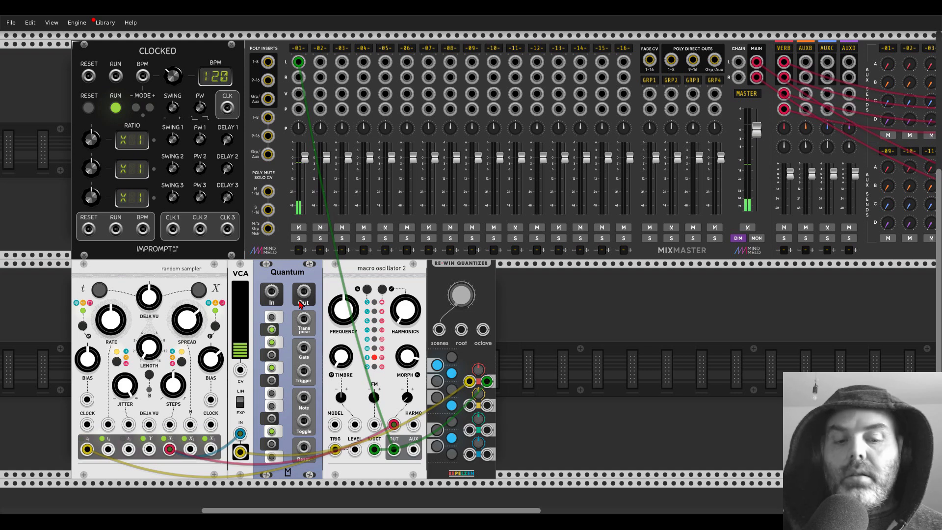
{"action": "key", "text": "Delete"}
{"action": "left_click_drag", "start_coordinate": [476, 281], "coordinate": [303, 281]}
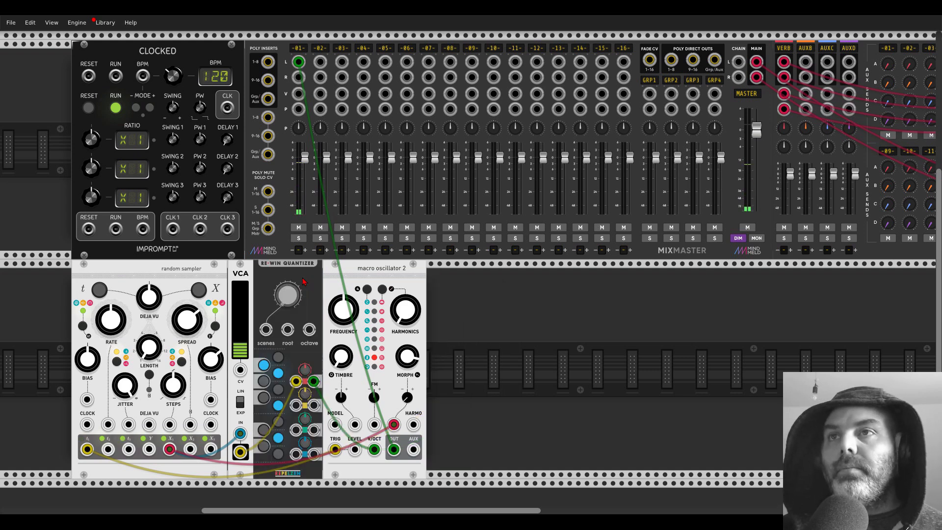
Step: Duplicate macro oscillator 2 beside the original and patch the random sampler's t3 output to the copy's TRIG
{"action": "key", "text": "ctrl+d"}
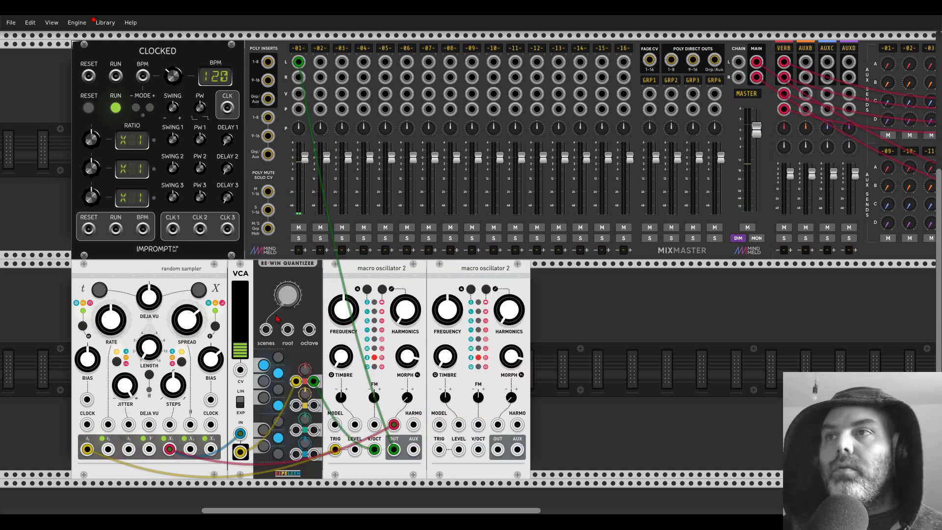
{"action": "left_click_drag", "start_coordinate": [128, 449], "coordinate": [439, 450]}
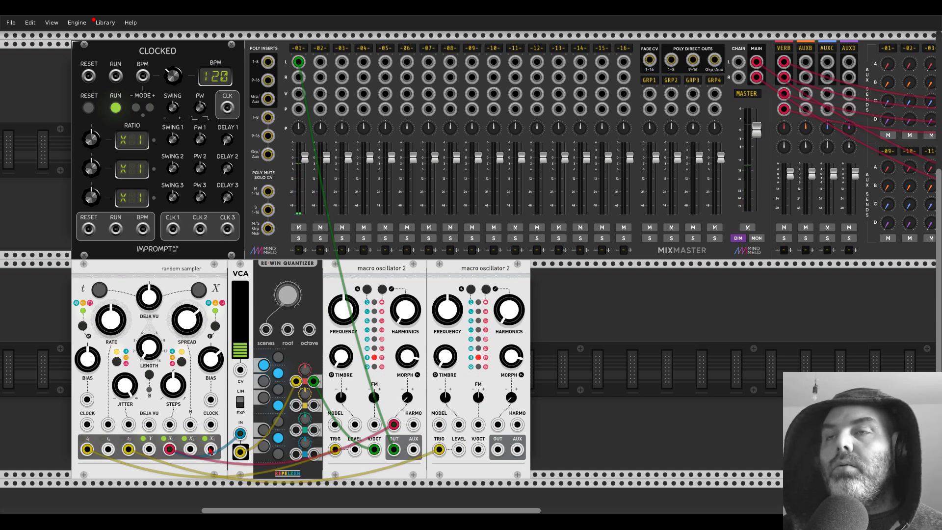
Step: Insert VCA-2 and reroute the random sampler's X1 signal to the quantizer through its first channel at 20% level
{"action": "right_click", "coordinate": [588, 383]}
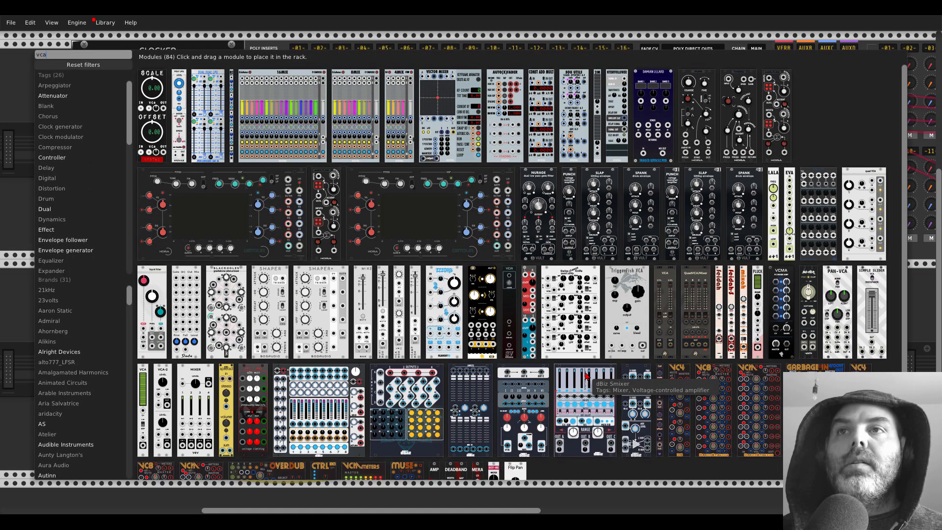
{"action": "key", "text": "Escape"}
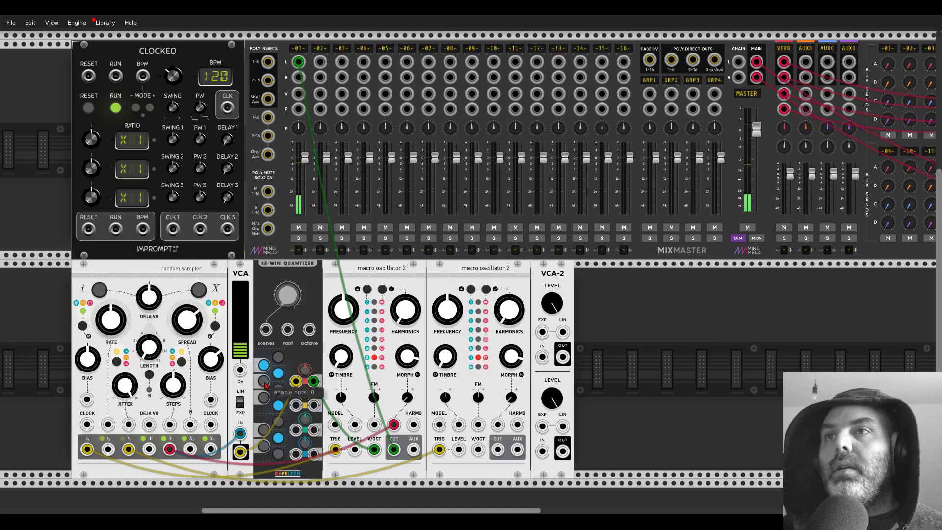
{"action": "left_click_drag", "start_coordinate": [239, 437], "coordinate": [542, 357]}
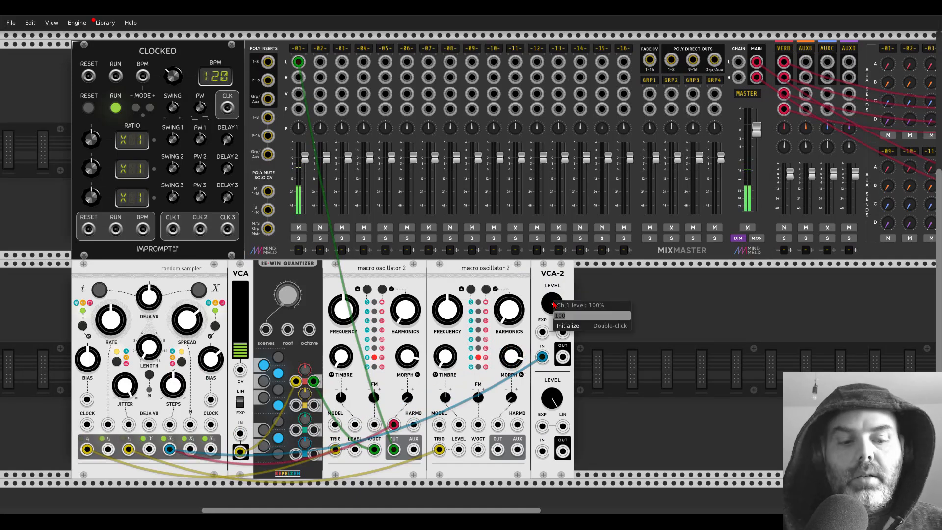
{"action": "left_click_drag", "start_coordinate": [553, 305], "coordinate": [555, 427]}
{"action": "left_click_drag", "start_coordinate": [242, 450], "coordinate": [563, 356]}
Step: Delete the single-channel VCA and place VCA-2 between the random sampler and the quantizer, with the oscillators alongside
{"action": "key", "text": "Delete"}
{"action": "left_click_drag", "start_coordinate": [265, 276], "coordinate": [370, 276]}
{"action": "left_click_drag", "start_coordinate": [653, 276], "coordinate": [225, 296]}
{"action": "left_click_drag", "start_coordinate": [577, 276], "coordinate": [490, 277]}
Step: Patch X3 through VCA-2 and quantizer channel 2 to the second oscillator's V/OCT, X3 to its Morph input, and its OUT to mixer channel 1 R
{"action": "left_click_drag", "start_coordinate": [211, 450], "coordinate": [300, 77]}
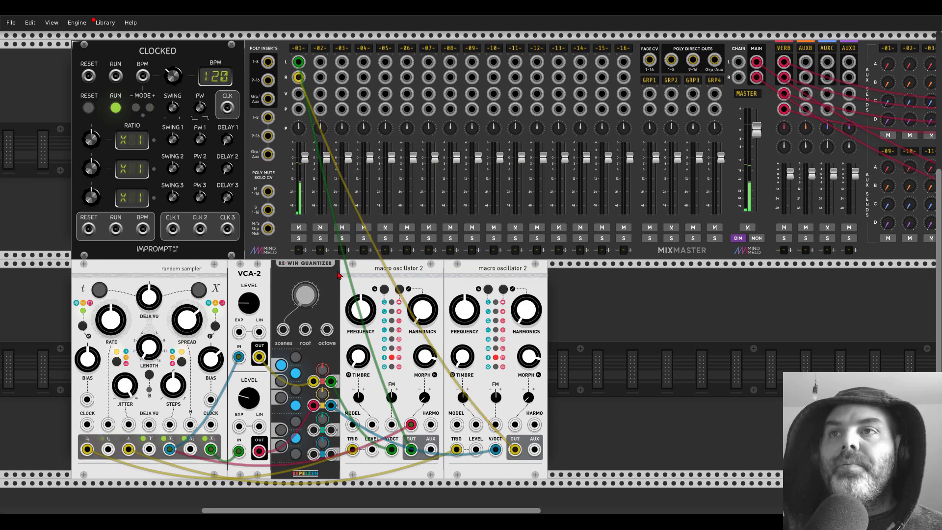
{"action": "left_click_drag", "start_coordinate": [515, 425], "coordinate": [211, 449]}
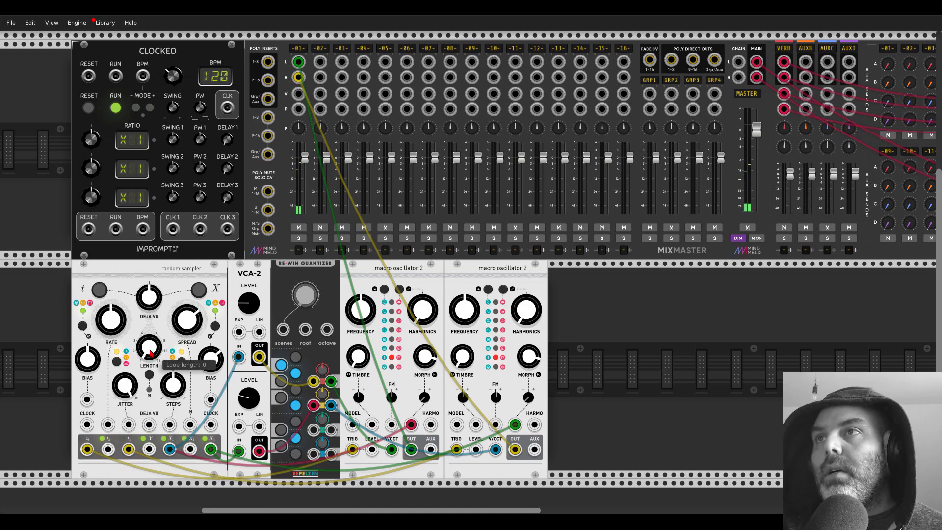
Step: Set the random sampler's loop length to about 0.8265 and enable Deja Vu for both t and X
{"action": "left_click_drag", "start_coordinate": [151, 352], "coordinate": [151, 334]}
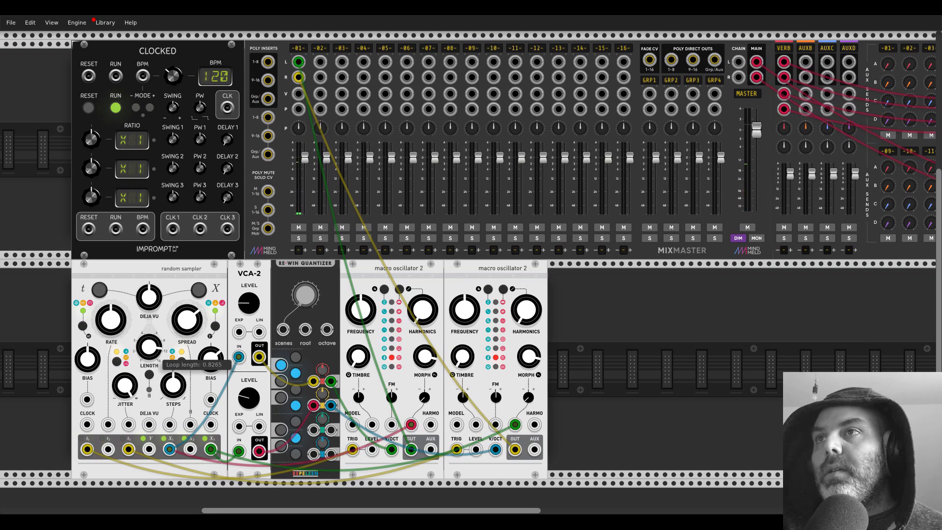
{"action": "left_click", "coordinate": [99, 290]}
{"action": "left_click", "coordinate": [198, 291]}
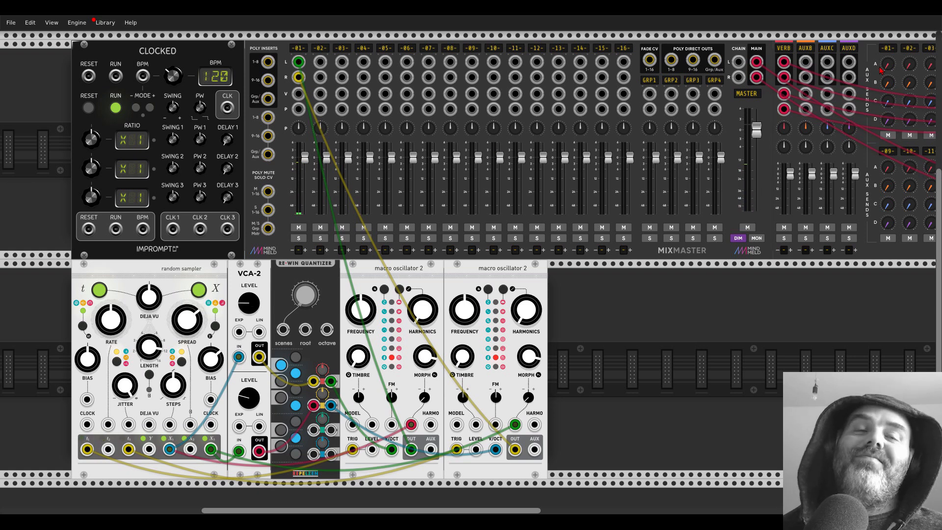
Step: Raise mixer channel 1's aux send A to the reverb and try the first oscillator's Harmonics, leaving it at 0%
{"action": "left_click_drag", "start_coordinate": [893, 67], "coordinate": [893, 52]}
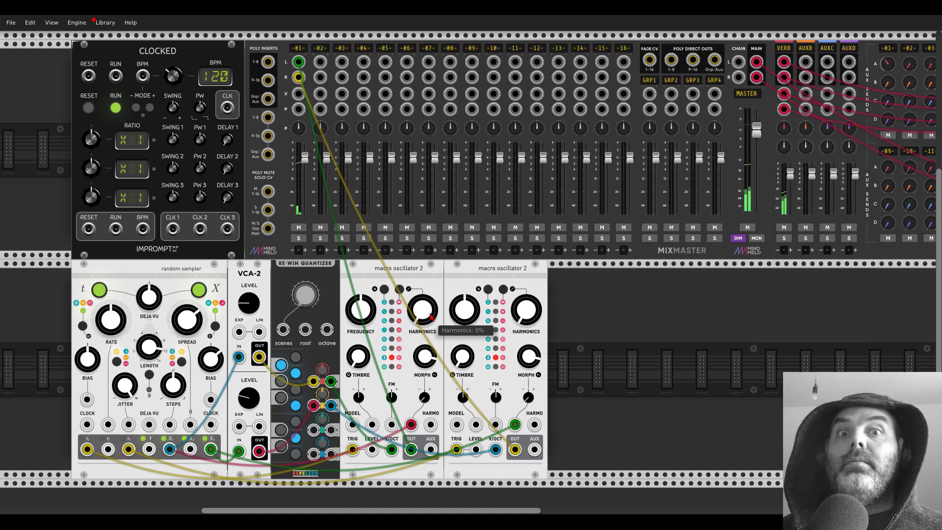
{"action": "mouse_move", "coordinate": [432, 318]}
{"action": "left_mouse_down"}
{"action": "mouse_move", "coordinate": [433, 306]}
{"action": "mouse_move", "coordinate": [432, 317]}
{"action": "left_mouse_up"}
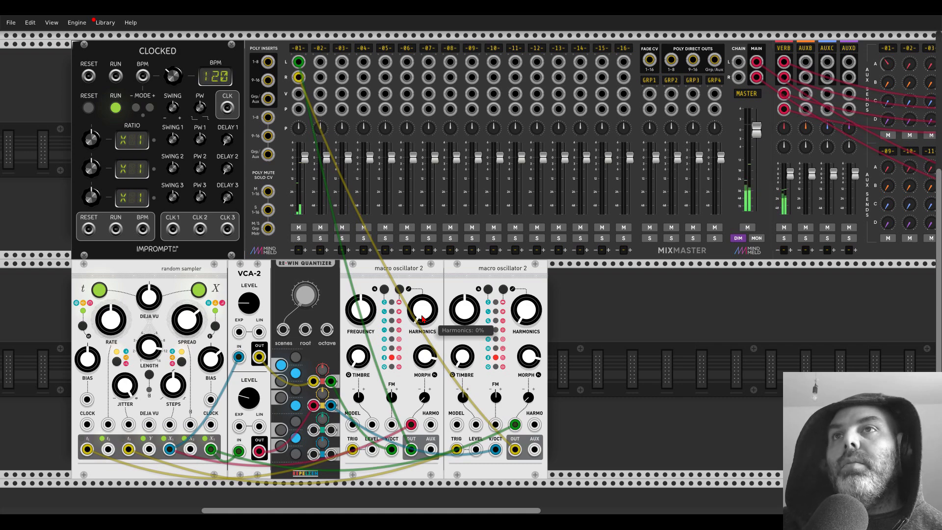
Step: Turn the random sampler's Deja Vu amount down slightly
{"action": "scroll", "coordinate": [172, 302], "scroll_direction": "up", "scroll_amount": 3}
{"action": "left_click_drag", "start_coordinate": [180, 280], "coordinate": [292, 192]}
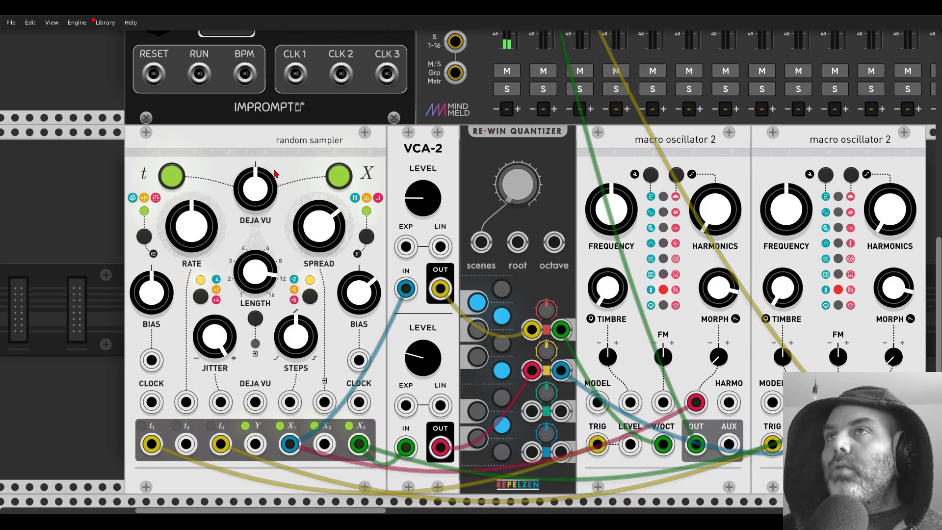
{"action": "mouse_move", "coordinate": [256, 191]}
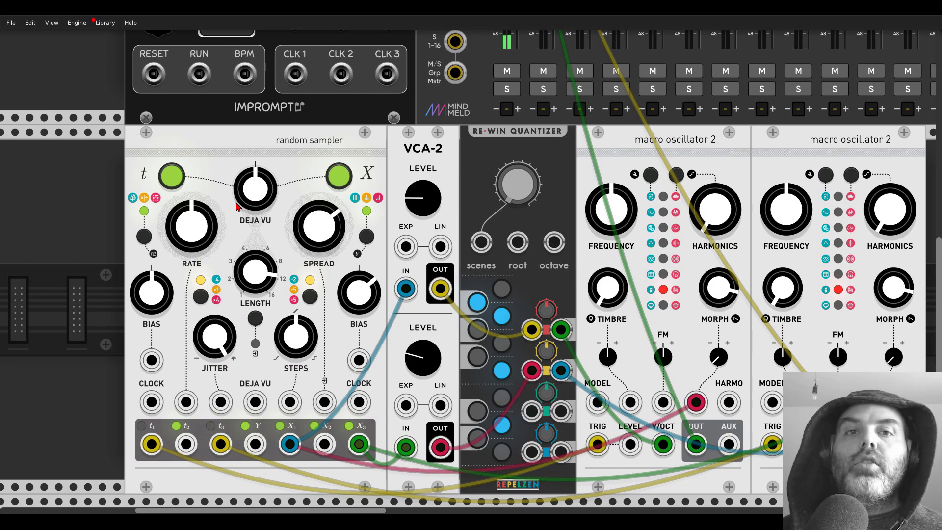
{"action": "left_click_drag", "start_coordinate": [246, 182], "coordinate": [264, 194]}
Step: Raise the levels of both VCA-2 channels feeding the quantizer
{"action": "scroll", "coordinate": [264, 196], "scroll_direction": "down", "scroll_amount": 3}
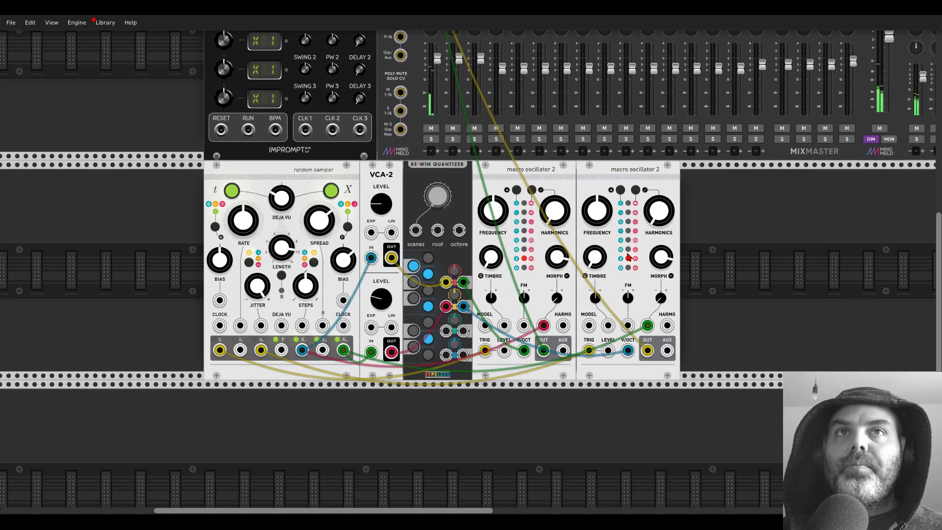
{"action": "left_click_drag", "start_coordinate": [716, 250], "coordinate": [609, 261]}
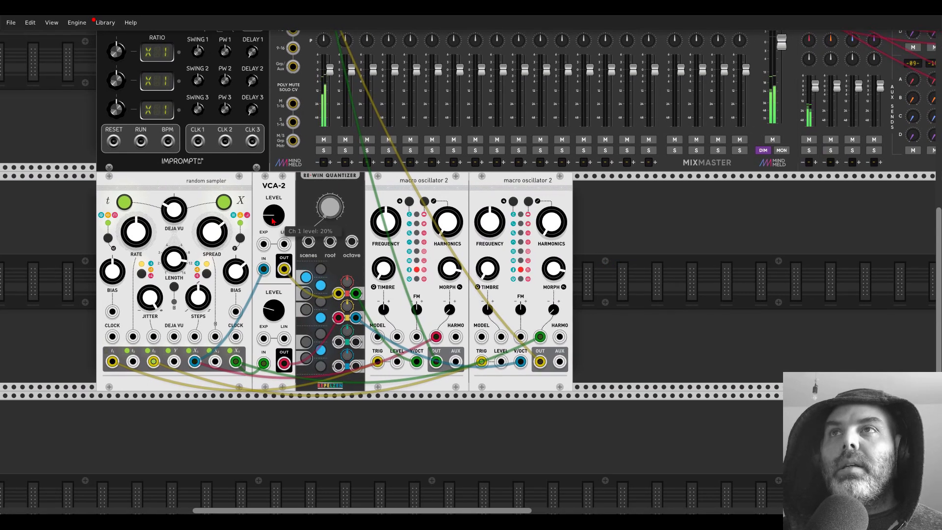
{"action": "left_click_drag", "start_coordinate": [274, 215], "coordinate": [273, 210]}
{"action": "left_click_drag", "start_coordinate": [274, 214], "coordinate": [273, 214]}
{"action": "left_click_drag", "start_coordinate": [274, 309], "coordinate": [273, 310]}
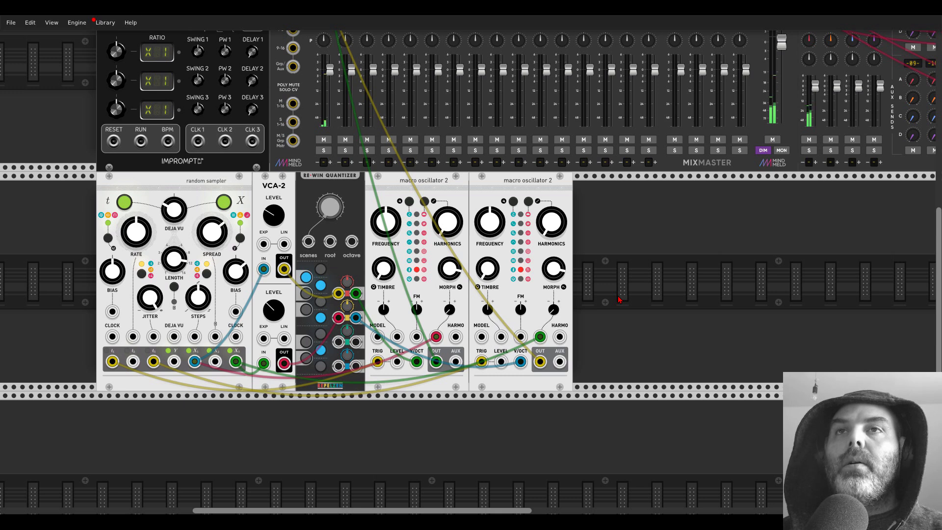
Step: Duplicate VCA-2 between the quantizer and the oscillators and turn both of the copy's levels fully down
{"action": "left_click_drag", "start_coordinate": [417, 185], "coordinate": [487, 185]}
{"action": "key", "text": "ctrl+d"}
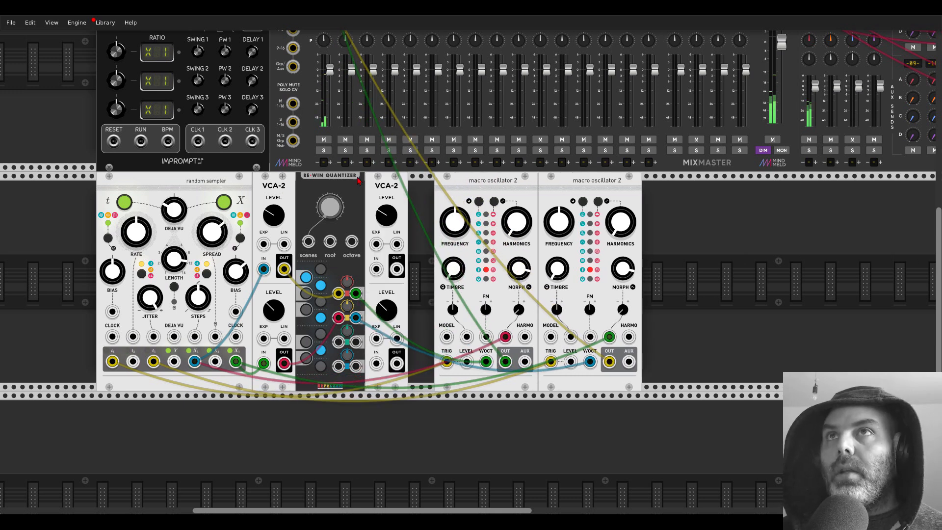
{"action": "left_click_drag", "start_coordinate": [598, 184], "coordinate": [572, 184]}
{"action": "left_click_drag", "start_coordinate": [398, 218], "coordinate": [393, 219]}
{"action": "left_click_drag", "start_coordinate": [387, 312], "coordinate": [387, 315]}
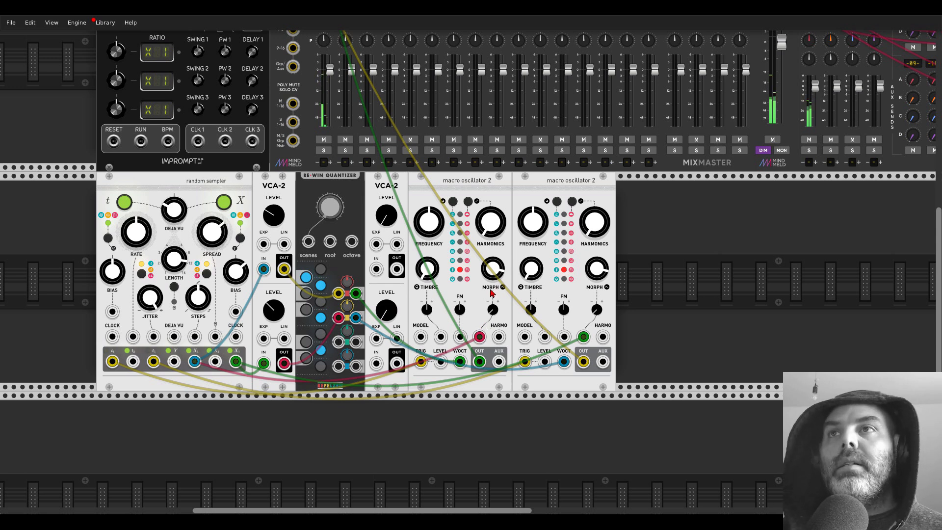
Step: Route X1 and X3 through the second VCA-2 to the two oscillators' HARMO inputs and raise its levels, channel 1 to about 13.8%
{"action": "left_click_drag", "start_coordinate": [376, 269], "coordinate": [194, 362]}
{"action": "left_click_drag", "start_coordinate": [376, 363], "coordinate": [236, 361]}
{"action": "left_click_drag", "start_coordinate": [396, 269], "coordinate": [498, 337]}
{"action": "left_click_drag", "start_coordinate": [396, 363], "coordinate": [603, 336]}
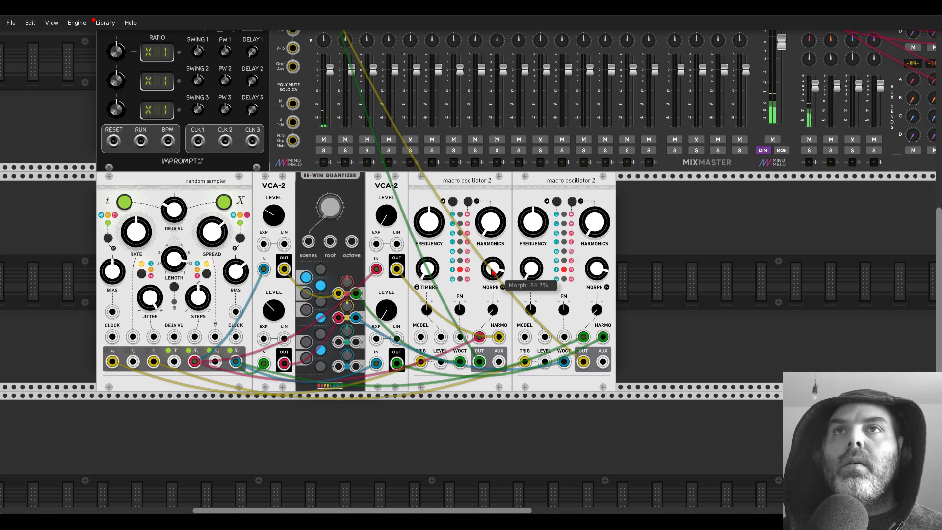
{"action": "left_click_drag", "start_coordinate": [385, 217], "coordinate": [385, 187]}
{"action": "mouse_move", "coordinate": [386, 311]}
{"action": "left_mouse_down"}
{"action": "mouse_move", "coordinate": [386, 296]}
{"action": "mouse_move", "coordinate": [386, 304]}
{"action": "left_mouse_up"}
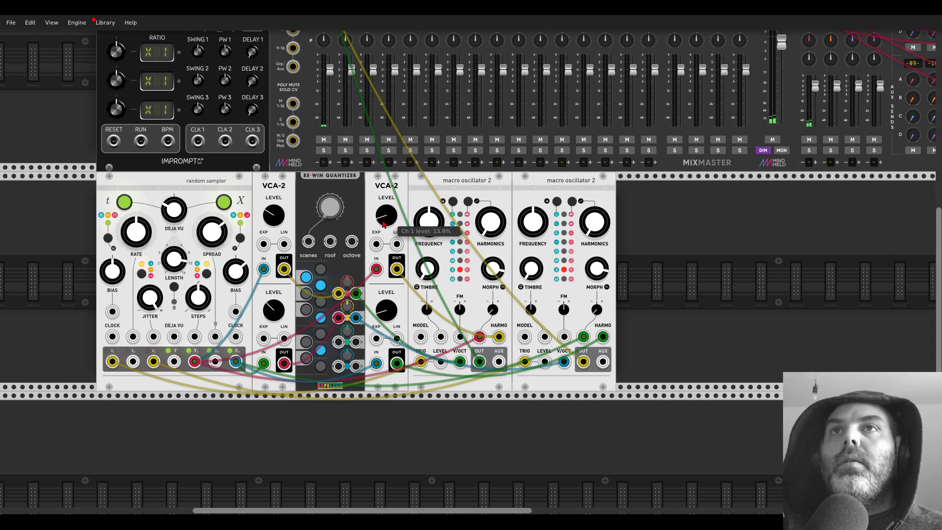
{"action": "right_click", "coordinate": [679, 304]}
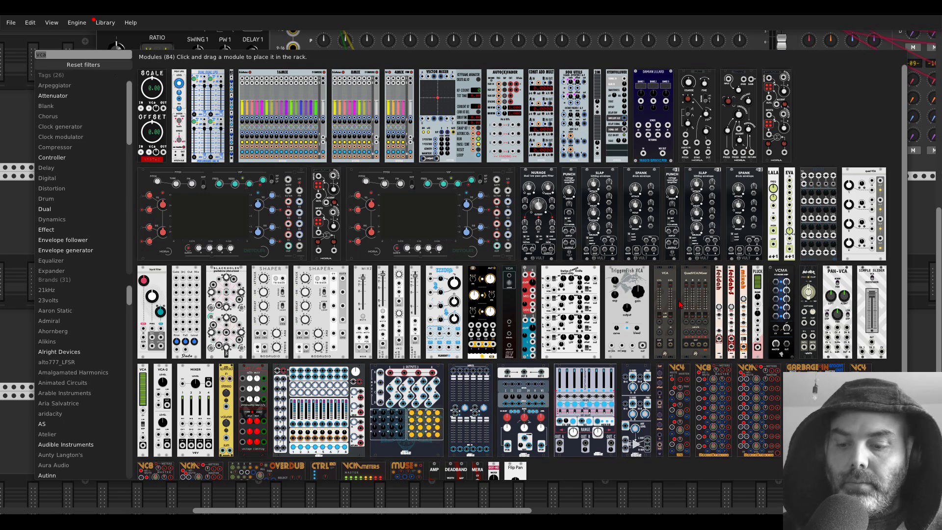
{"action": "type", "text": "felin"}
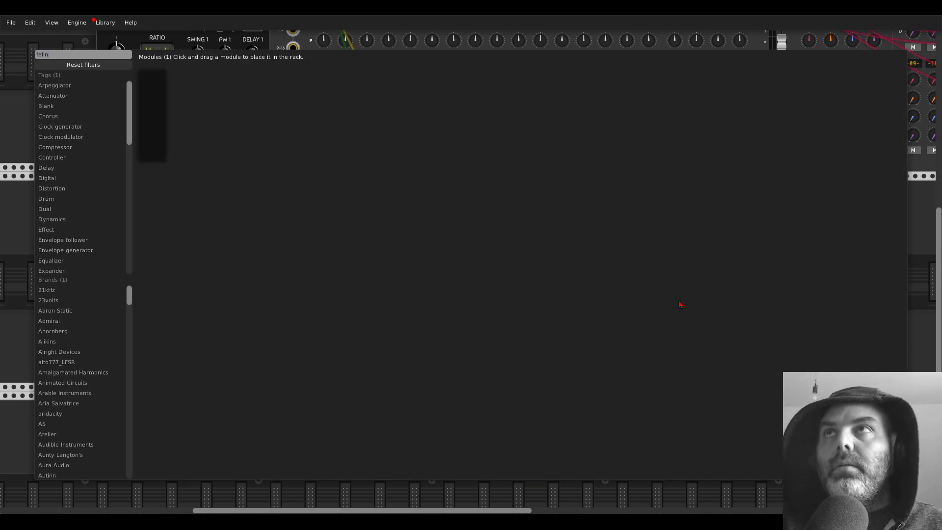
{"action": "left_click", "coordinate": [154, 74]}
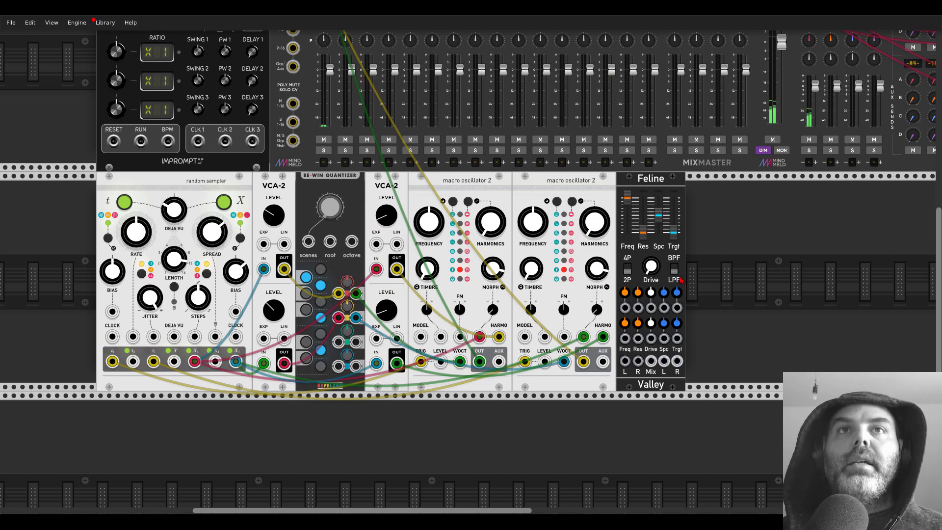
{"action": "key", "text": "Delete"}
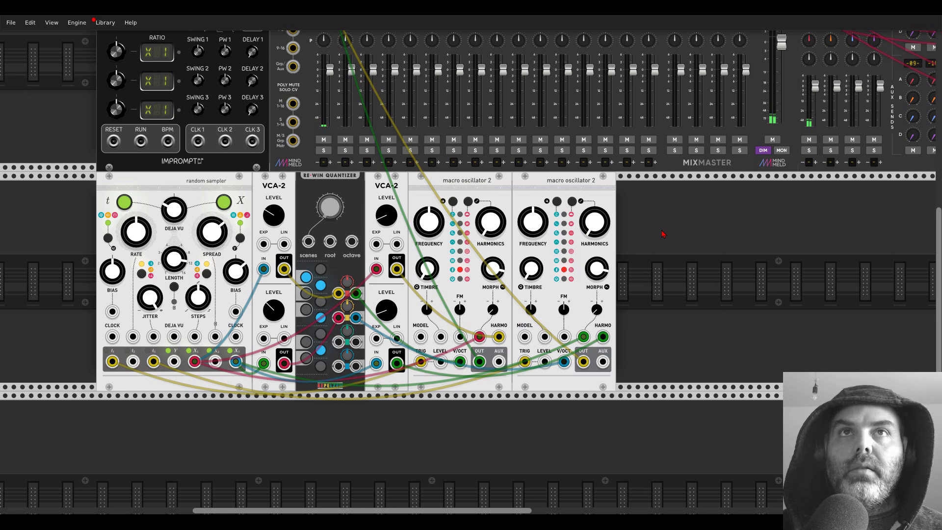
Step: Search the module library for filters and place the Blamsoft XFX F-35 beside the second macro oscillator 2
{"action": "right_click", "coordinate": [663, 234]}
{"action": "type", "text": "fi"}
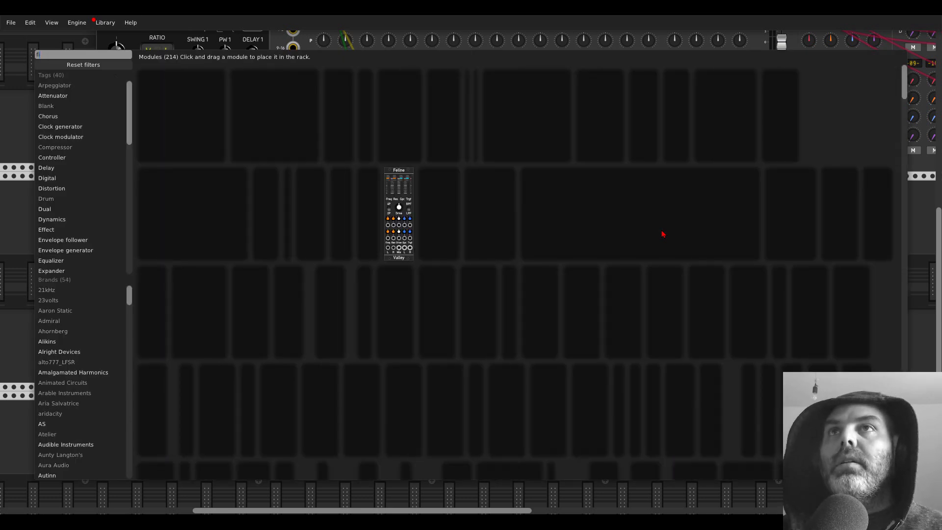
{"action": "type", "text": "lter"}
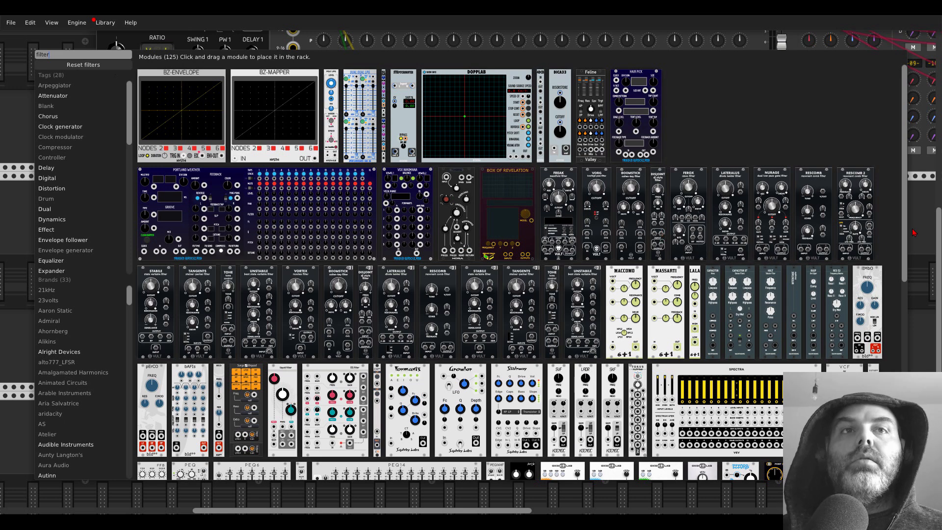
{"action": "scroll", "coordinate": [741, 248], "scroll_direction": "down", "scroll_amount": 6}
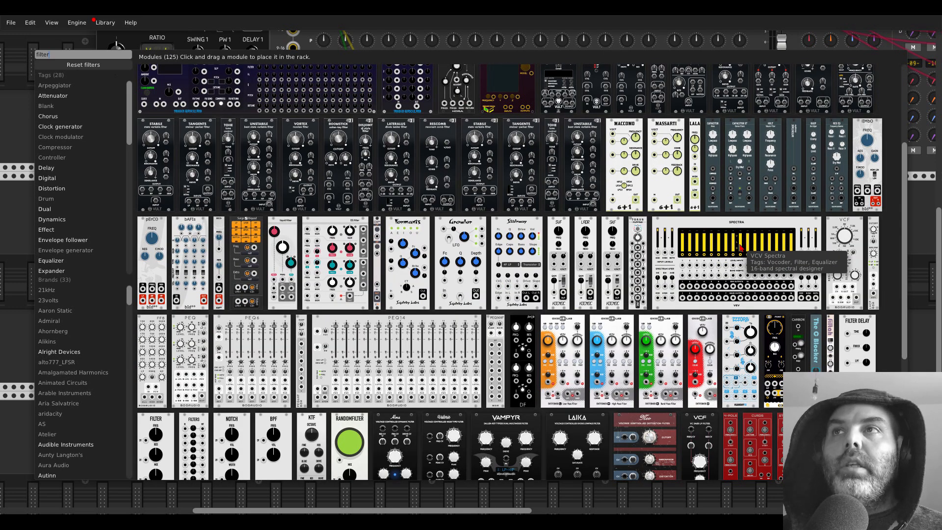
{"action": "scroll", "coordinate": [523, 240], "scroll_direction": "down", "scroll_amount": 5}
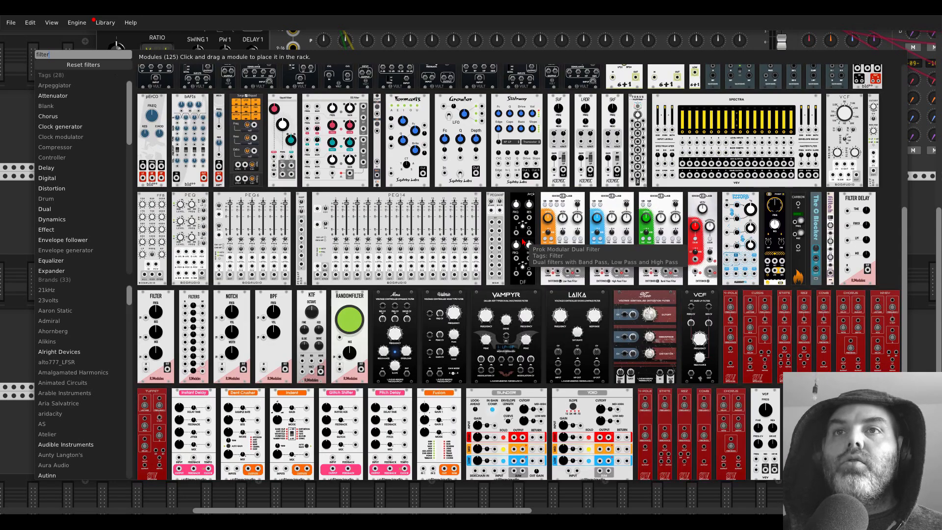
{"action": "scroll", "coordinate": [523, 240], "scroll_direction": "down", "scroll_amount": 4}
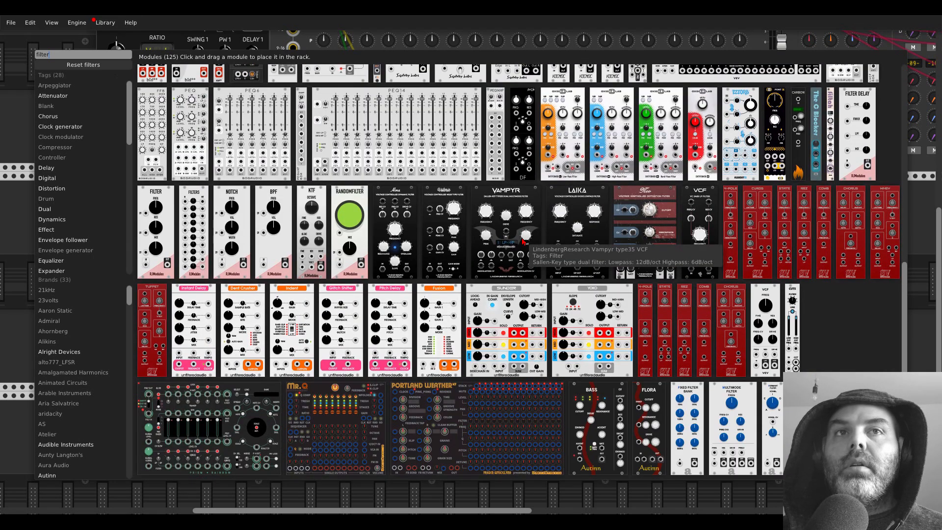
{"action": "left_click_drag", "start_coordinate": [848, 426], "coordinate": [658, 301]}
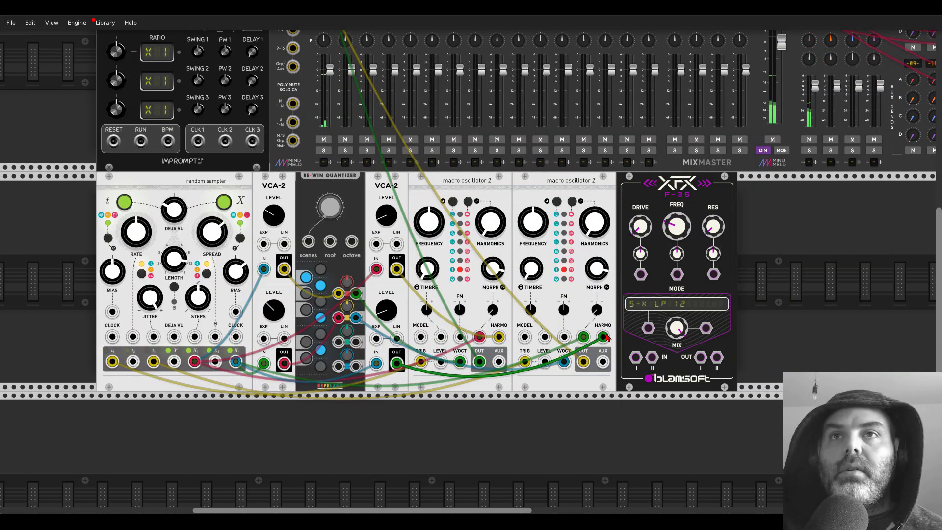
Step: Connect the two oscillators' OUT jacks to the F-35's inputs I and II and set its mode to the 24 dB ladder highpass
{"action": "left_click_drag", "start_coordinate": [637, 359], "coordinate": [479, 361]}
{"action": "left_click_drag", "start_coordinate": [652, 356], "coordinate": [584, 361]}
{"action": "right_click", "coordinate": [672, 301]}
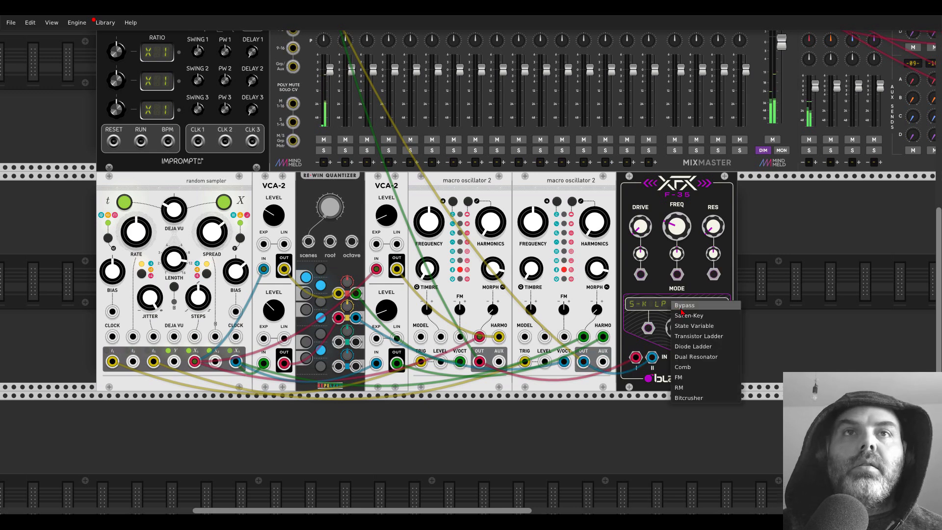
{"action": "mouse_move", "coordinate": [688, 317]}
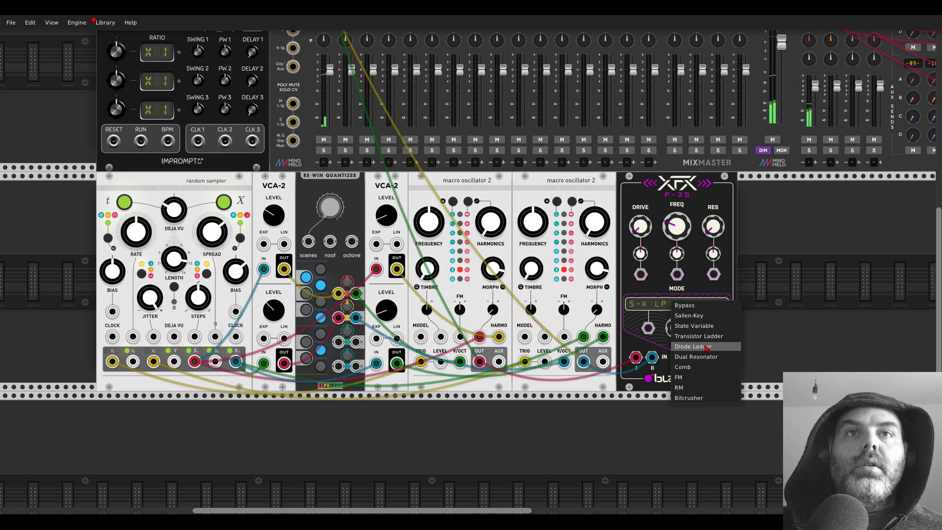
{"action": "mouse_move", "coordinate": [705, 338]}
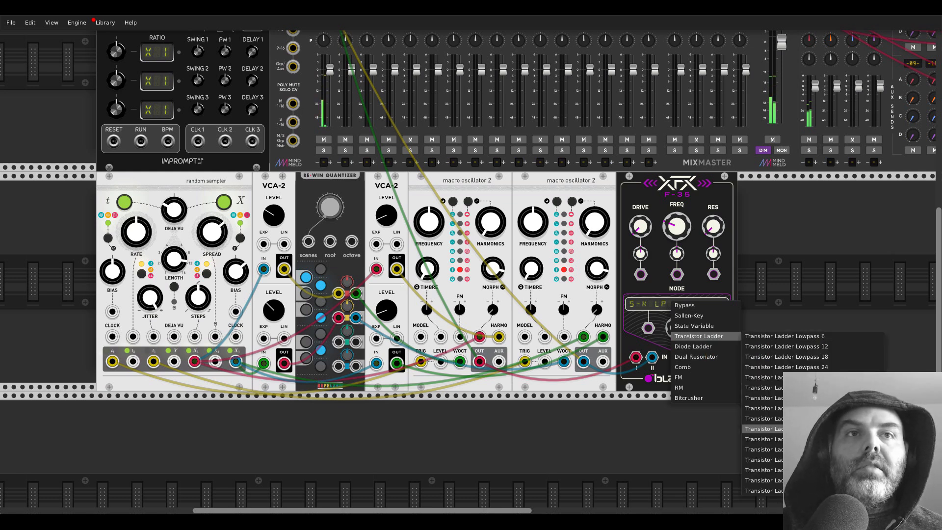
{"action": "left_click", "coordinate": [763, 429]}
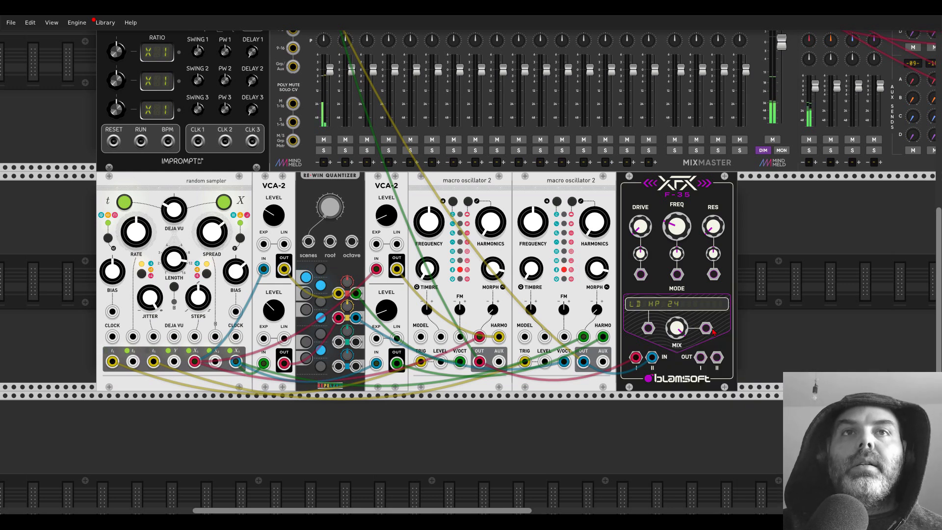
{"action": "left_click_drag", "start_coordinate": [759, 298], "coordinate": [648, 316]}
{"action": "right_click", "coordinate": [648, 315]}
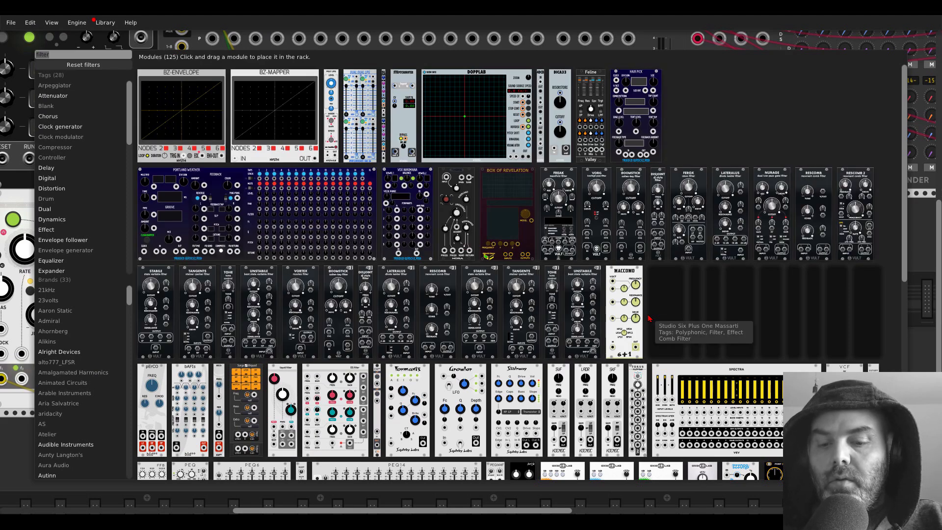
{"action": "type", "text": "blob"}
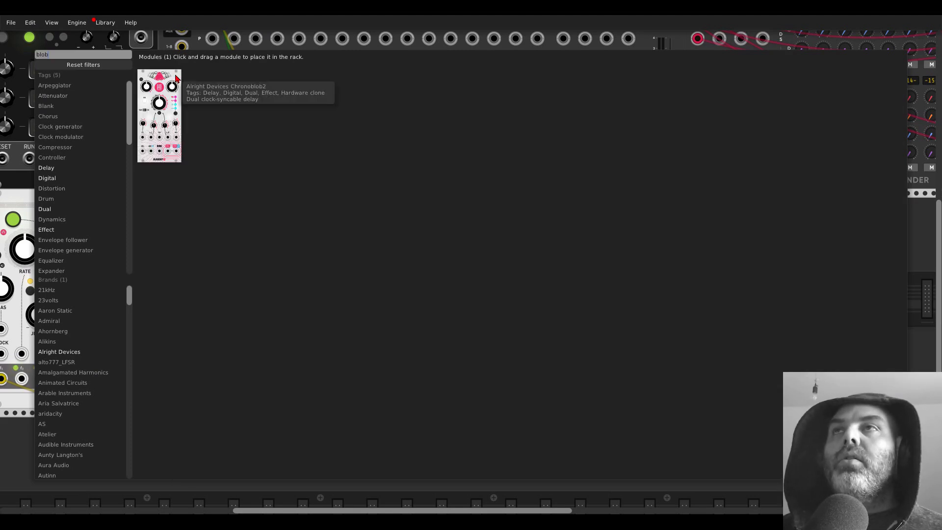
{"action": "left_click", "coordinate": [199, 46]}
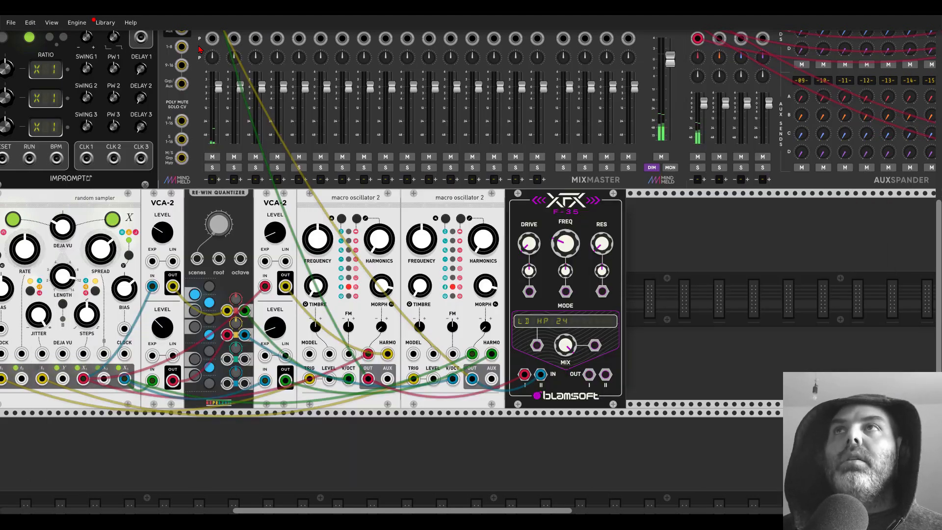
Step: Add a Grayscale Supercell module beside the F-35 filter and switch it to Looping delay mode
{"action": "right_click", "coordinate": [652, 259]}
{"action": "type", "text": "super"}
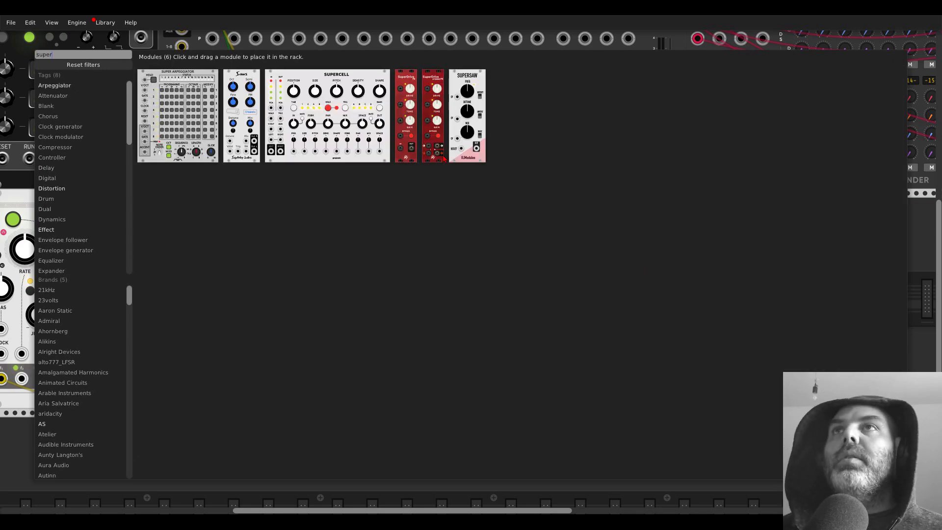
{"action": "key", "text": "Return"}
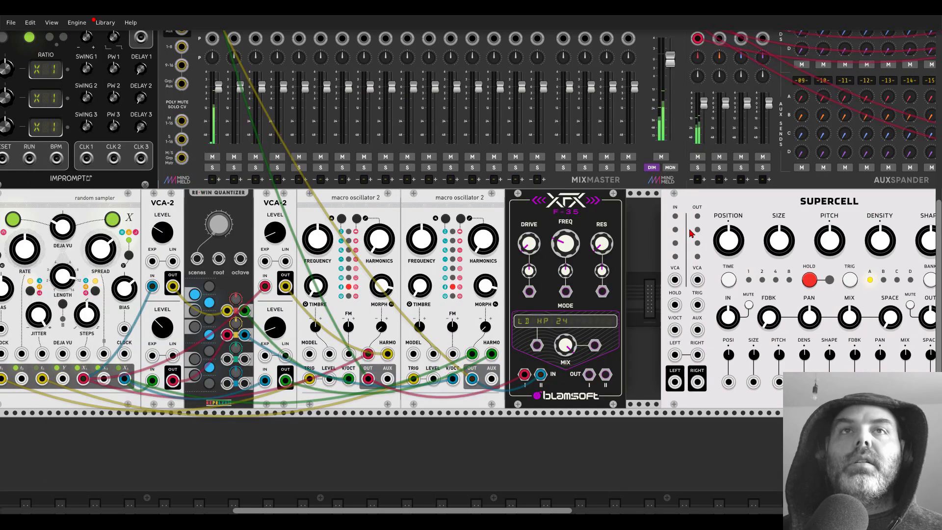
{"action": "scroll", "coordinate": [644, 231], "scroll_direction": "down", "scroll_amount": 2}
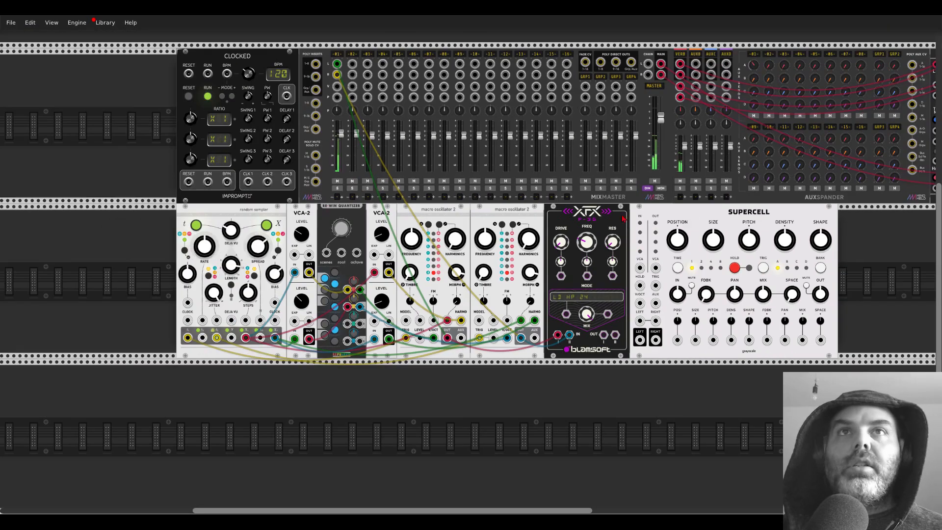
{"action": "right_click", "coordinate": [696, 235]}
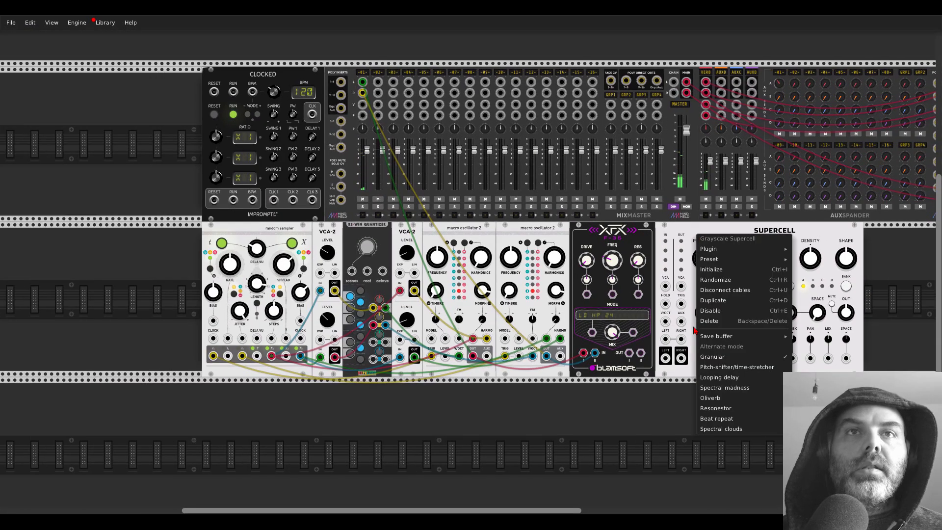
{"action": "left_click", "coordinate": [713, 379]}
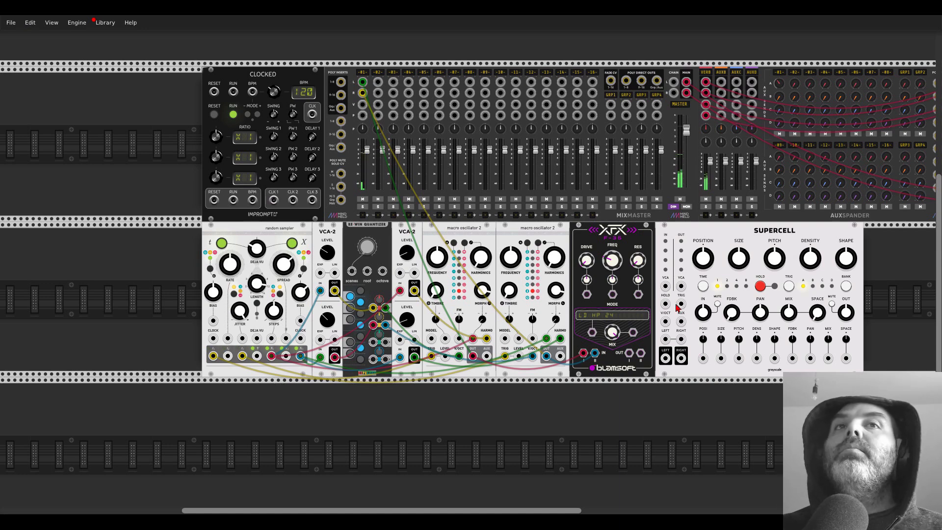
Step: Patch Clocked's master CLK output to Supercell's TRIG and the random sampler's t CLOCK input, with the tempo at 105 BPM
{"action": "left_click_drag", "start_coordinate": [681, 304], "coordinate": [274, 101]}
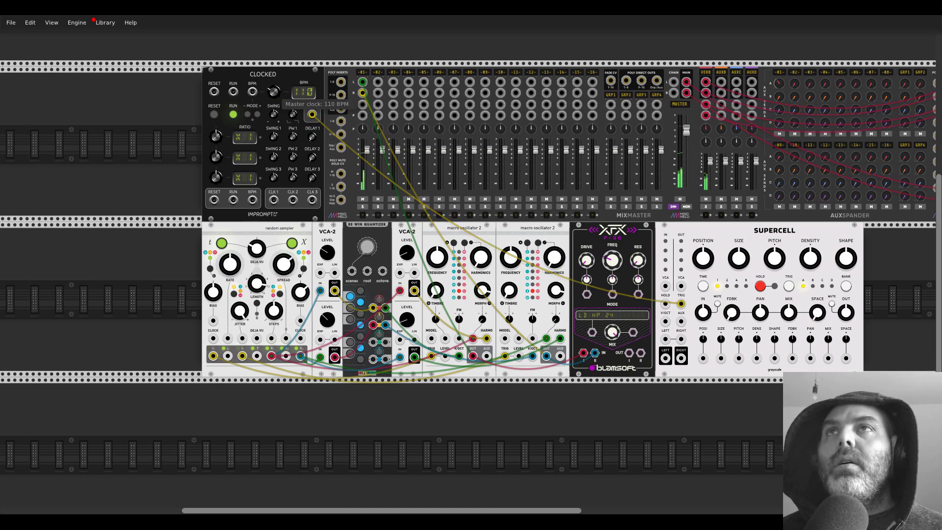
{"action": "left_click_drag", "start_coordinate": [216, 136], "coordinate": [216, 128]}
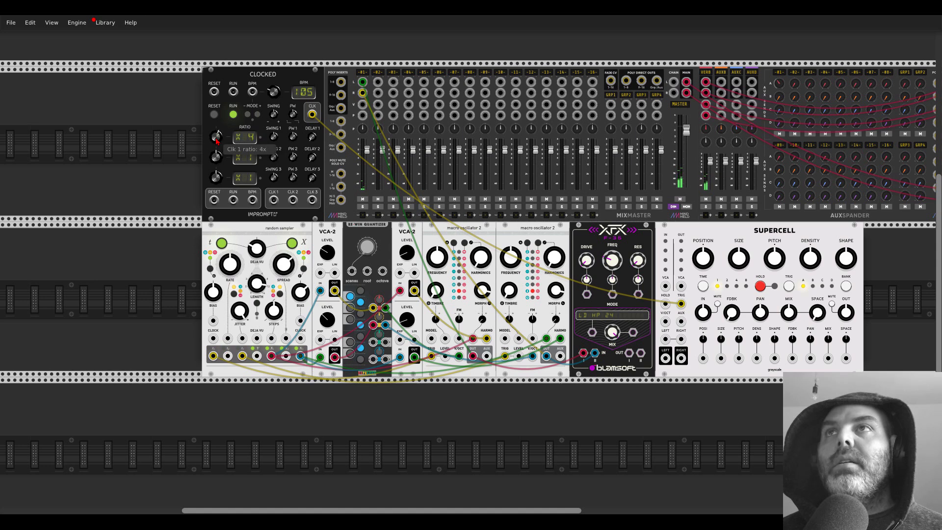
{"action": "left_click_drag", "start_coordinate": [273, 200], "coordinate": [214, 339]}
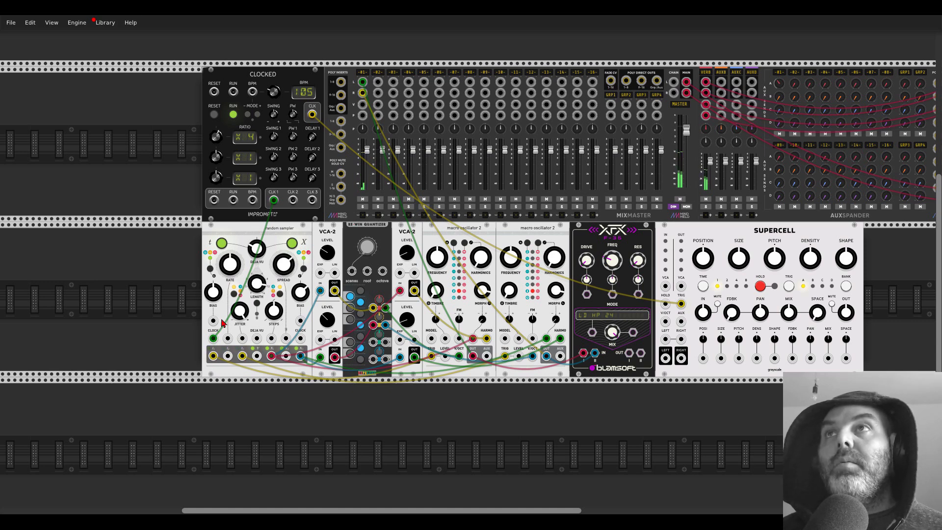
{"action": "double_click", "coordinate": [222, 138]}
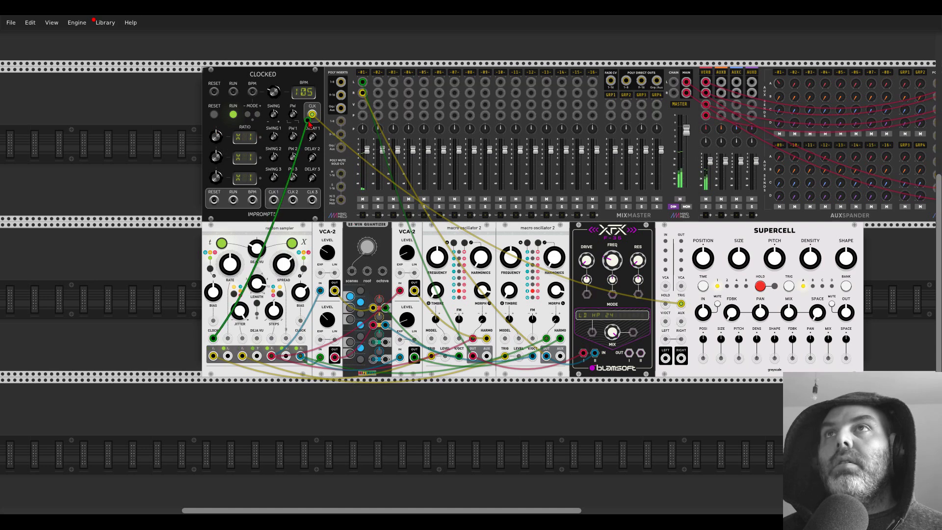
Step: Route the F-35's output I into Supercell's LEFT input
{"action": "scroll", "coordinate": [603, 431], "scroll_direction": "right", "scroll_amount": 3}
{"action": "scroll", "coordinate": [564, 410], "scroll_direction": "up", "scroll_amount": 2}
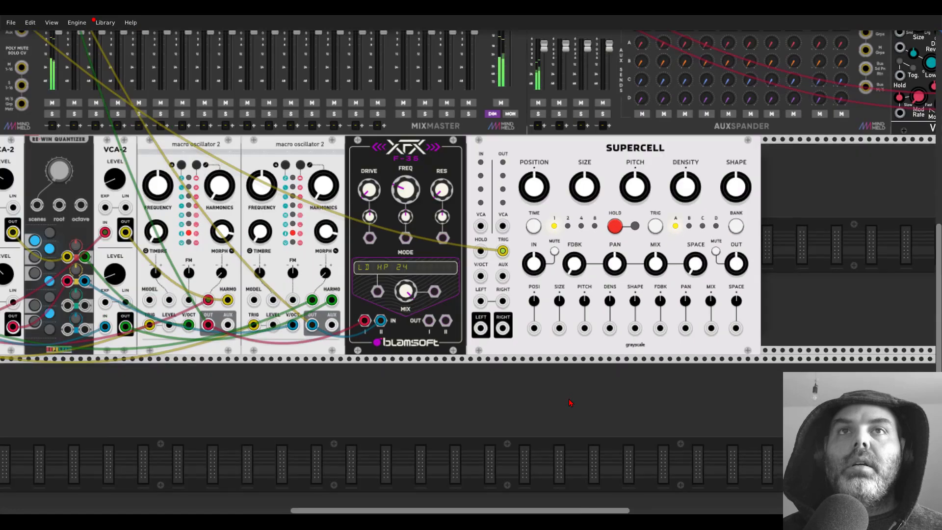
{"action": "scroll", "coordinate": [567, 400], "scroll_direction": "up", "scroll_amount": 1}
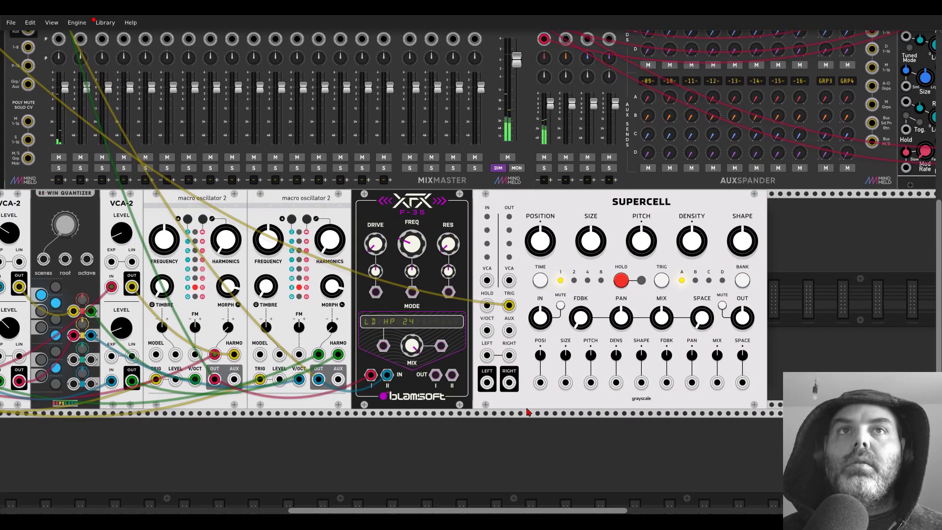
{"action": "left_click_drag", "start_coordinate": [435, 375], "coordinate": [486, 354]}
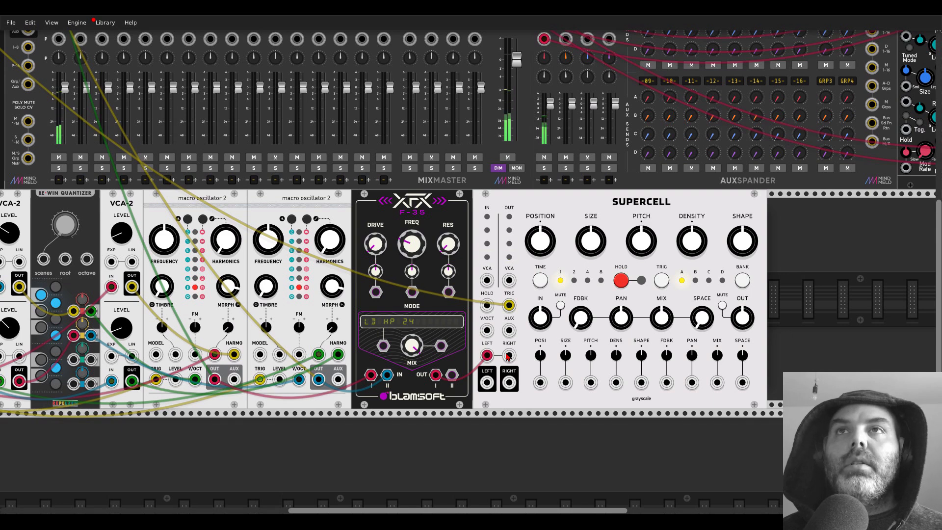
Step: Wire both oscillators' outputs directly into Supercell's LEFT and RIGHT inputs and replace the F-35 by deleting it and moving Supercell into its place
{"action": "left_click_drag", "start_coordinate": [436, 376], "coordinate": [487, 355]}
{"action": "scroll", "coordinate": [386, 385], "scroll_direction": "up", "scroll_amount": 1}
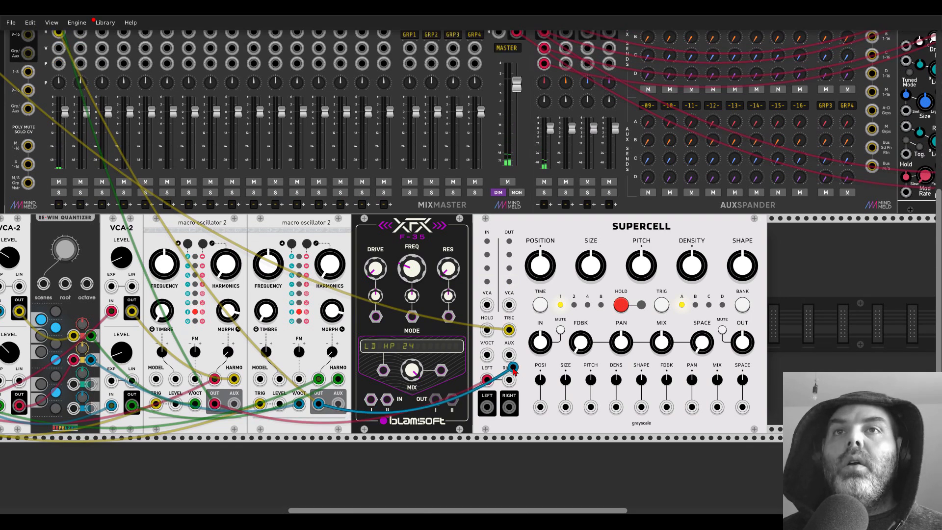
{"action": "key", "text": "Delete"}
{"action": "left_click_drag", "start_coordinate": [556, 242], "coordinate": [434, 242]}
Step: Raise Supercell's Shape to 0.725 and patch its LEFT and RIGHT outputs into mixer channel 2
{"action": "left_click_drag", "start_coordinate": [624, 276], "coordinate": [625, 266]}
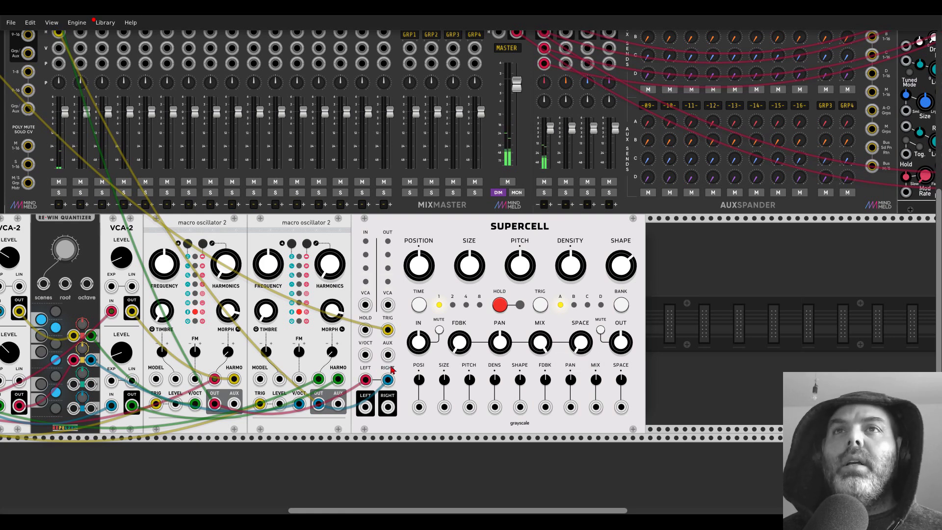
{"action": "left_click_drag", "start_coordinate": [367, 408], "coordinate": [387, 406]}
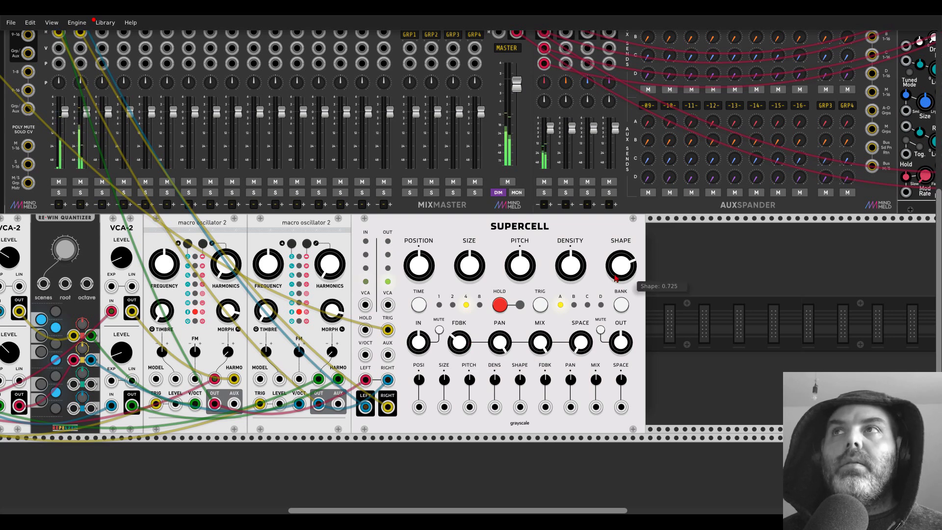
Step: With mixer channel 2 temporarily soloed, raise Supercell's Shape further, turn up its feedback and lower Position to about 0.266
{"action": "left_click", "coordinate": [81, 193]}
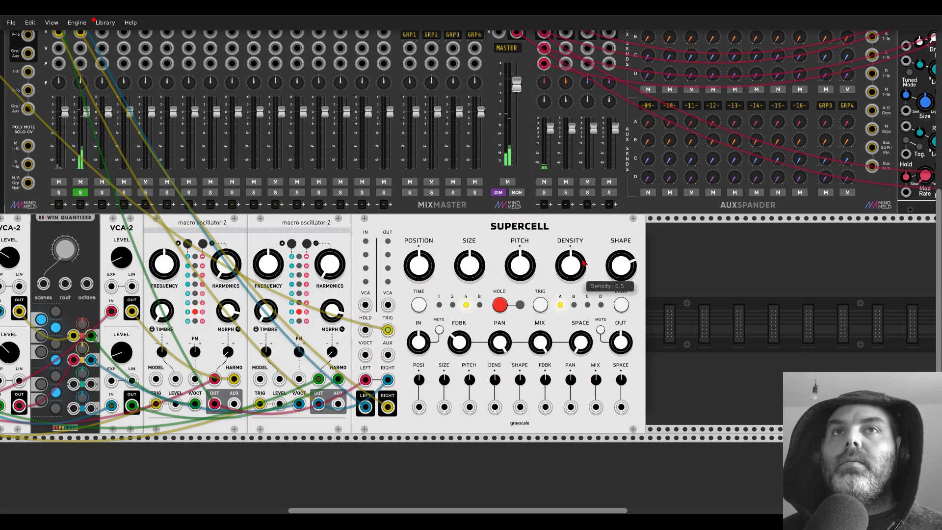
{"action": "left_click_drag", "start_coordinate": [620, 265], "coordinate": [620, 261]}
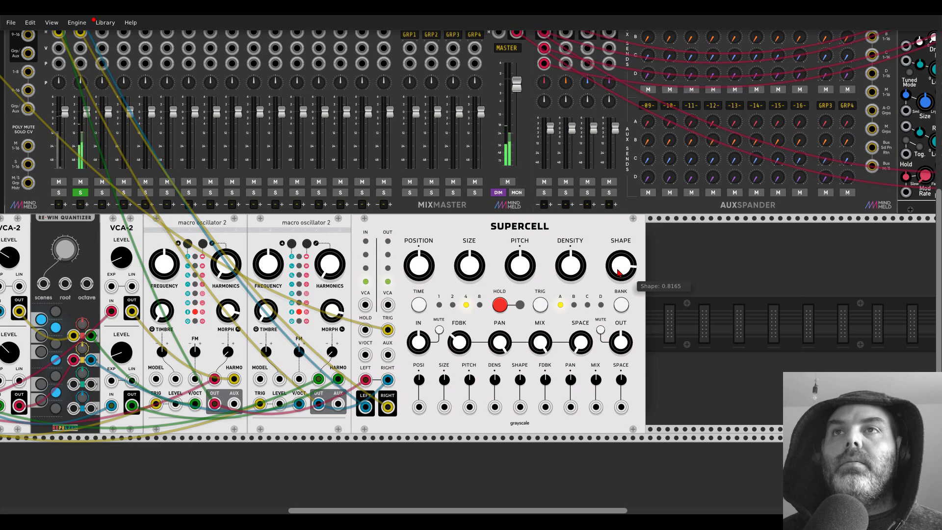
{"action": "left_click_drag", "start_coordinate": [619, 273], "coordinate": [618, 268]}
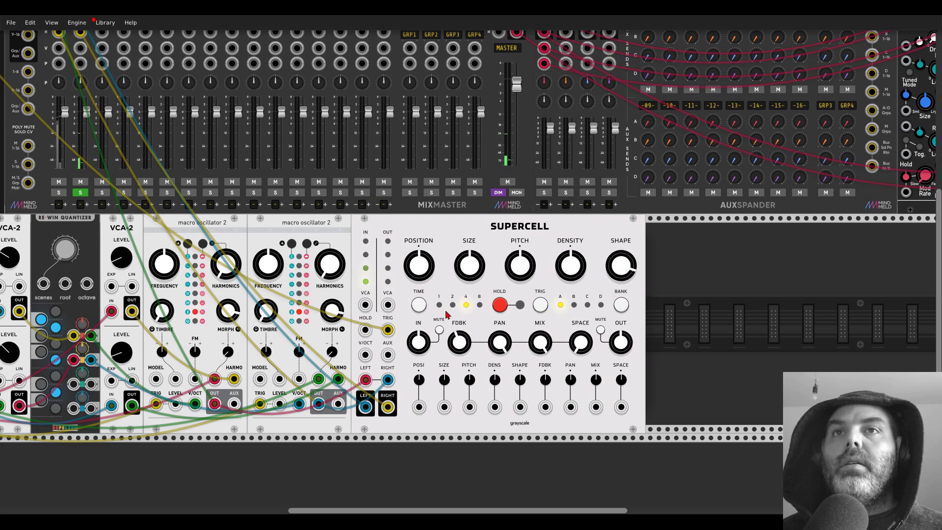
{"action": "left_click_drag", "start_coordinate": [423, 278], "coordinate": [423, 294]}
{"action": "left_click_drag", "start_coordinate": [459, 349], "coordinate": [460, 337]}
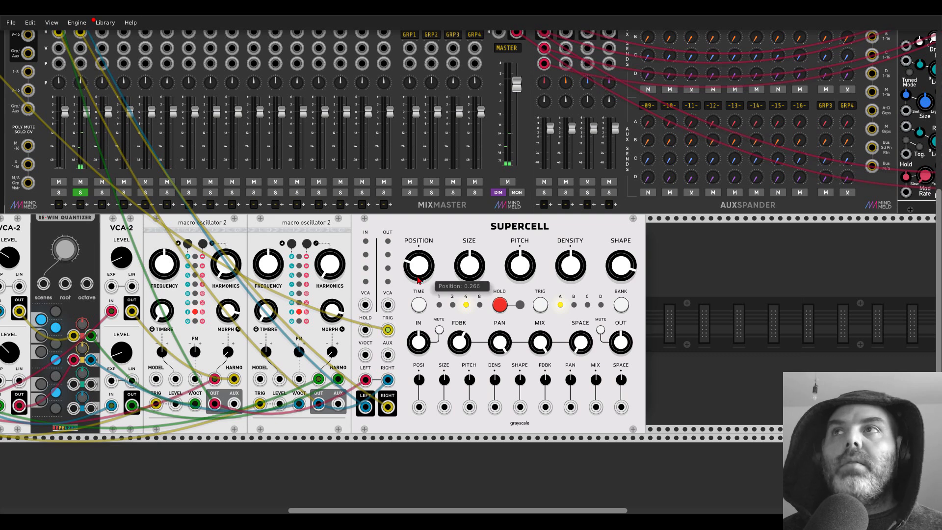
{"action": "left_click", "coordinate": [81, 192]}
Step: Raise Supercell's Space and sweep its Density up to 1 and down to 0
{"action": "mouse_move", "coordinate": [581, 342]}
{"action": "left_mouse_down"}
{"action": "mouse_move", "coordinate": [581, 314]}
{"action": "mouse_move", "coordinate": [581, 348]}
{"action": "left_mouse_up"}
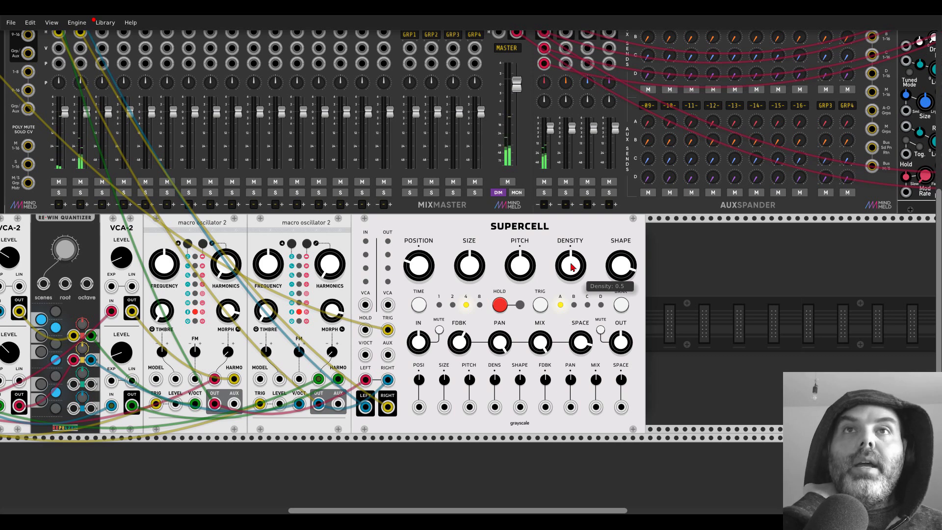
{"action": "mouse_move", "coordinate": [572, 267]}
{"action": "left_mouse_down"}
{"action": "mouse_move", "coordinate": [572, 250]}
{"action": "mouse_move", "coordinate": [571, 266]}
{"action": "left_mouse_up"}
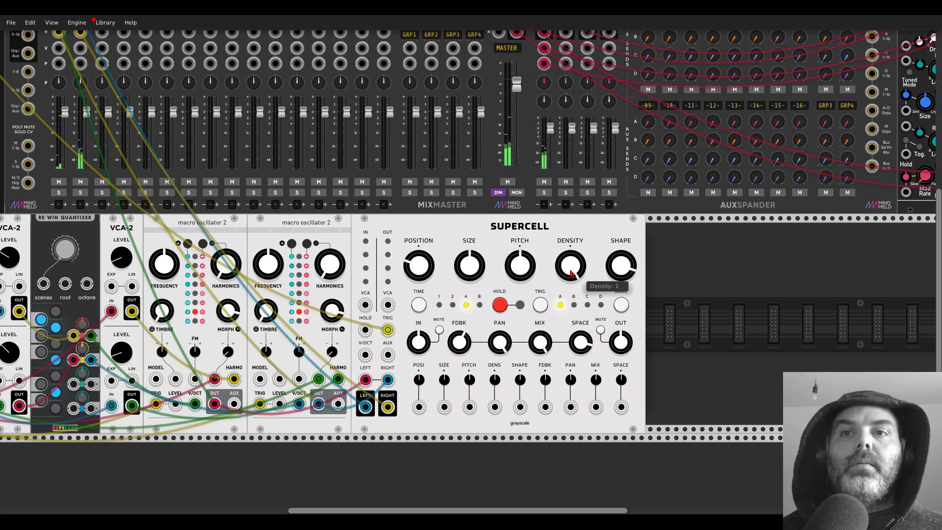
{"action": "left_click_drag", "start_coordinate": [578, 269], "coordinate": [578, 373]}
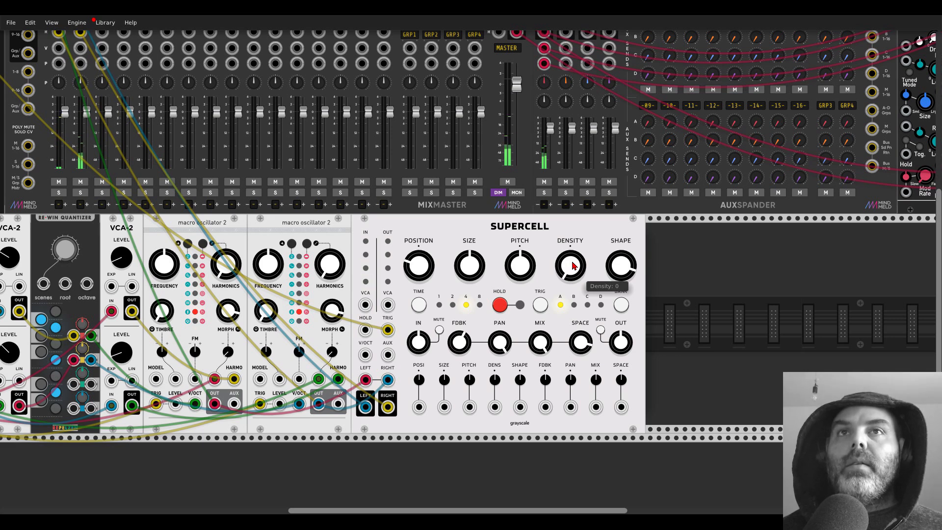
Step: Toggle Supercell's Hold, and patch the random sampler's t2 output into Supercell's HOLD input
{"action": "left_click", "coordinate": [500, 305]}
{"action": "left_click", "coordinate": [500, 305]}
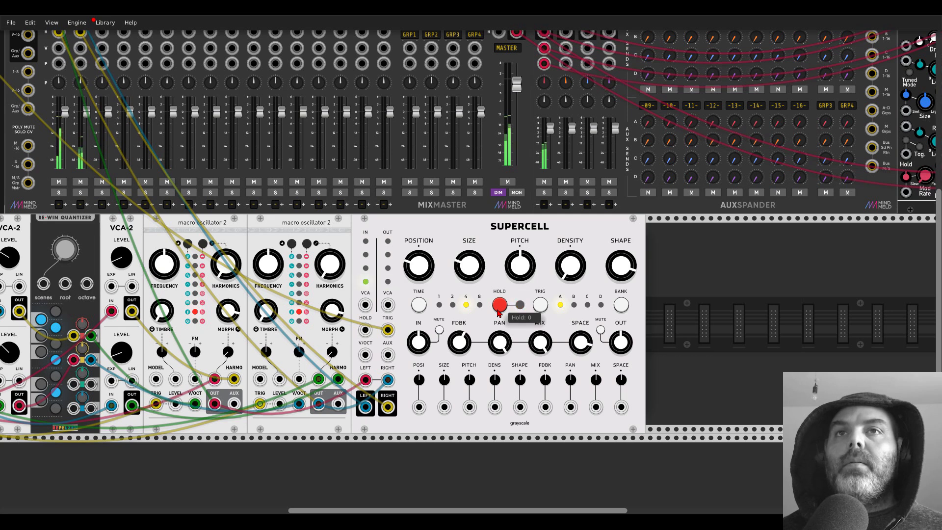
{"action": "left_click_drag", "start_coordinate": [438, 242], "coordinate": [641, 223]}
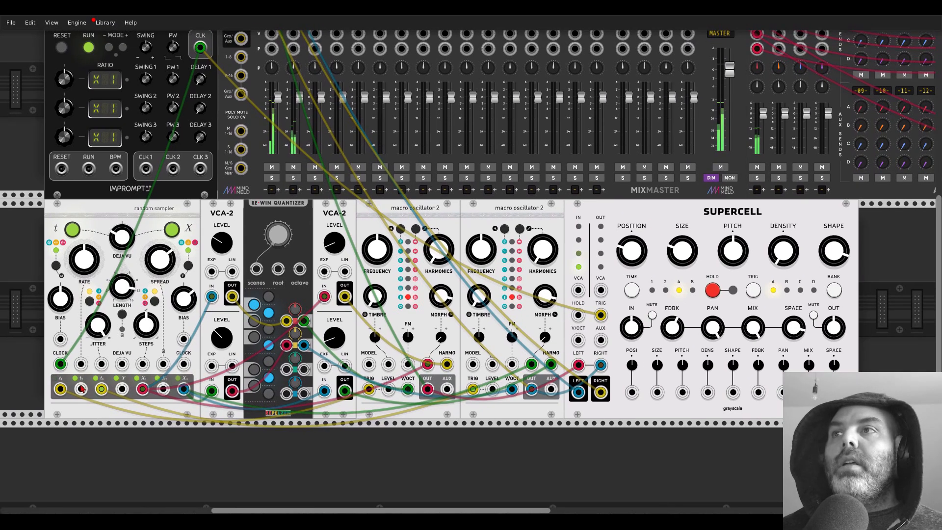
{"action": "left_click_drag", "start_coordinate": [81, 389], "coordinate": [577, 319]}
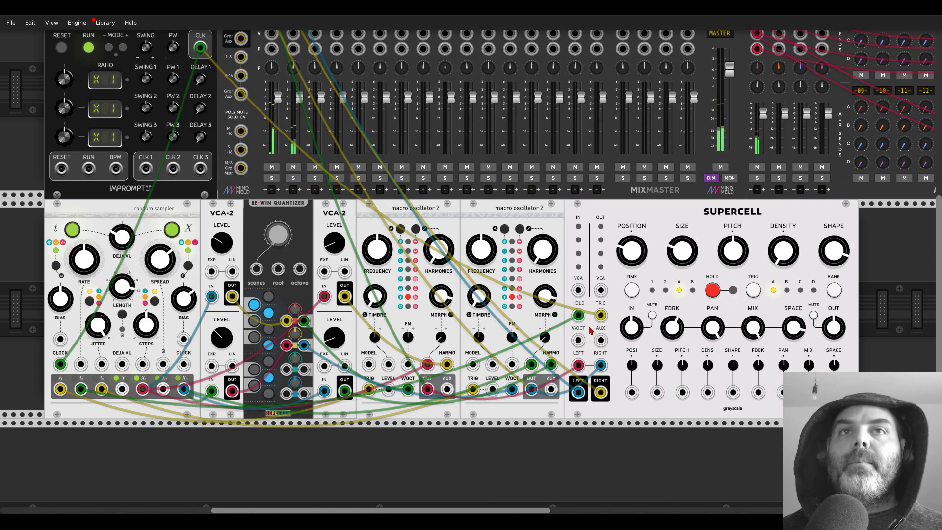
Step: Lower Supercell's Size and turn up its SIZE modulation amount
{"action": "mouse_move", "coordinate": [681, 256]}
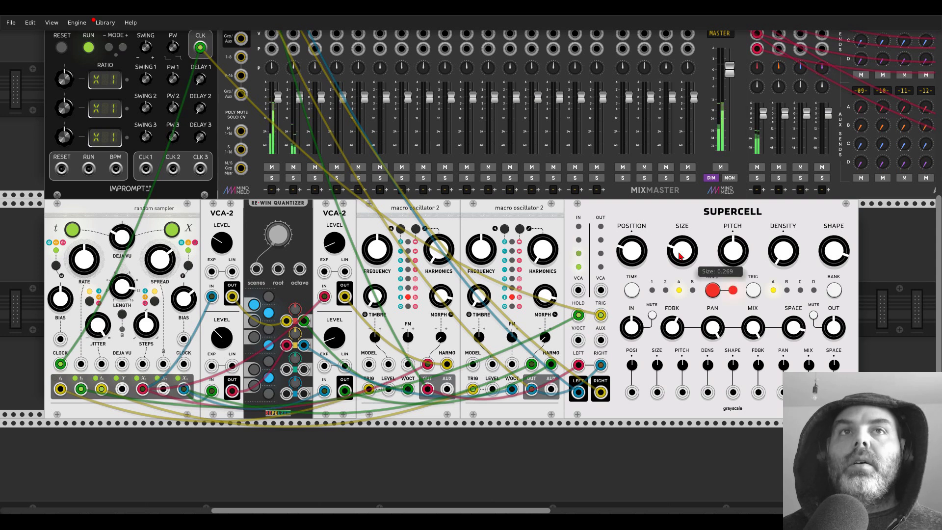
{"action": "left_click_drag", "start_coordinate": [680, 256], "coordinate": [680, 266]}
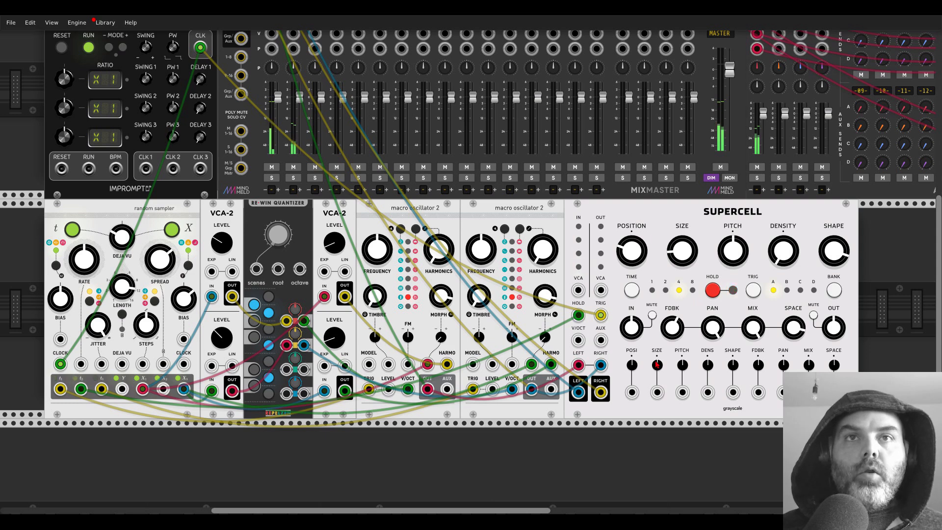
{"action": "mouse_move", "coordinate": [657, 369]}
{"action": "left_click_drag", "start_coordinate": [658, 369], "coordinate": [658, 363]}
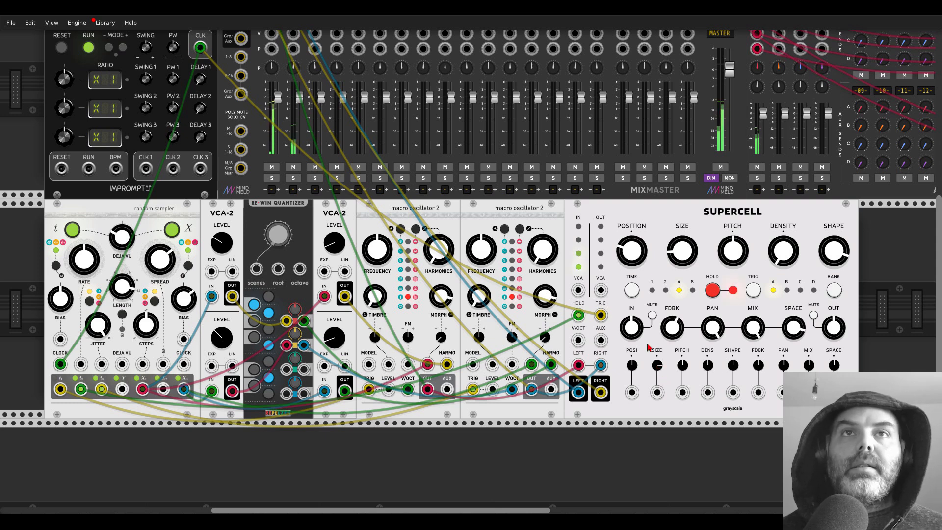
Step: Insert a FLIPFLOP module before Supercell and route the t2 trigger through its first TRIG input and output A to HOLD
{"action": "scroll", "coordinate": [648, 232], "scroll_direction": "right", "scroll_amount": 1}
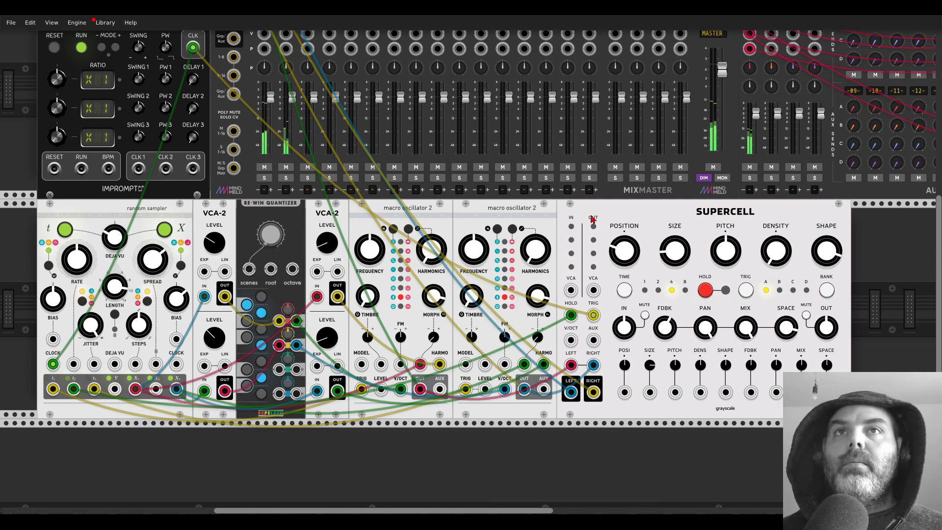
{"action": "left_click_drag", "start_coordinate": [597, 219], "coordinate": [667, 223]}
{"action": "right_click", "coordinate": [603, 241]}
{"action": "type", "text": "flip"}
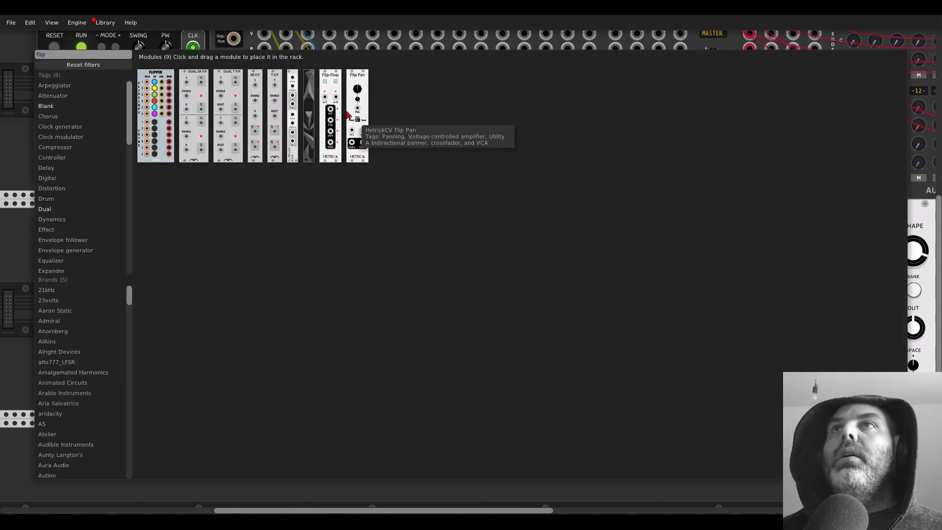
{"action": "left_click", "coordinate": [293, 81]}
{"action": "left_click_drag", "start_coordinate": [766, 211], "coordinate": [706, 212]}
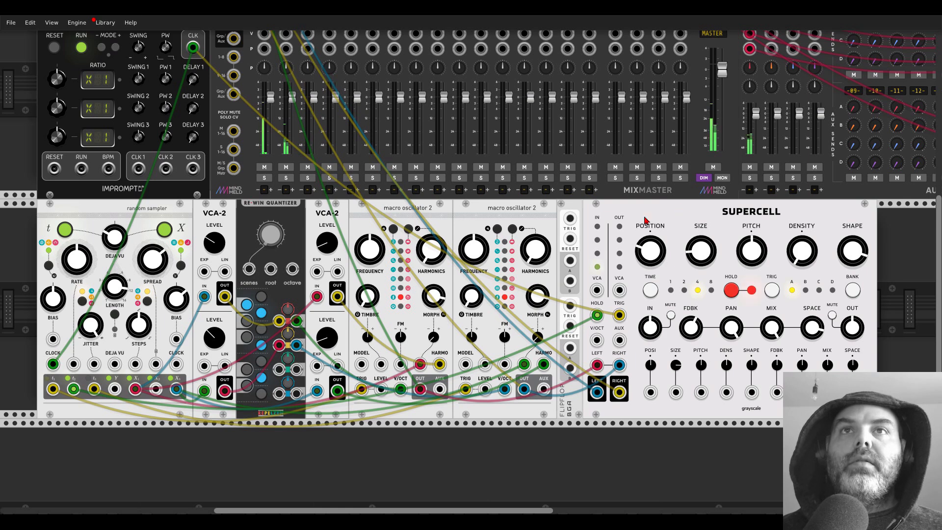
{"action": "left_click_drag", "start_coordinate": [596, 315], "coordinate": [569, 218]}
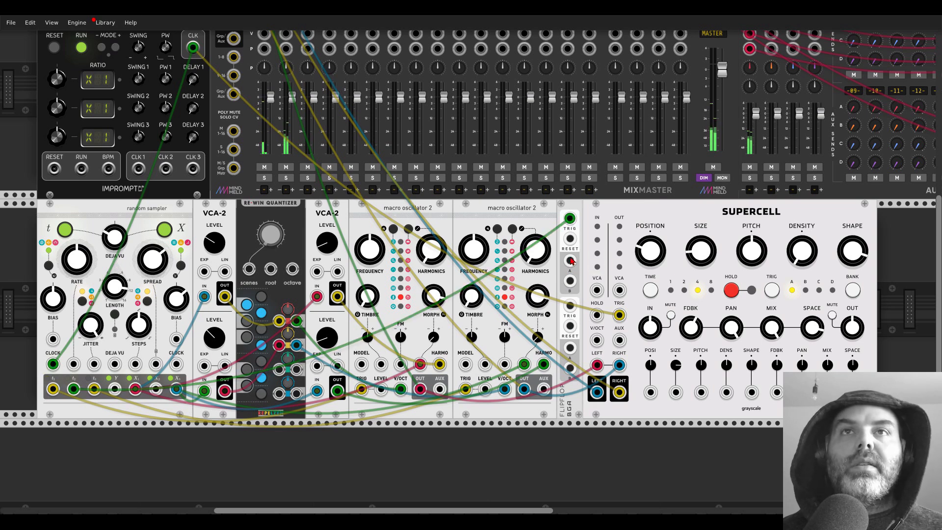
{"action": "left_click_drag", "start_coordinate": [570, 261], "coordinate": [597, 316]}
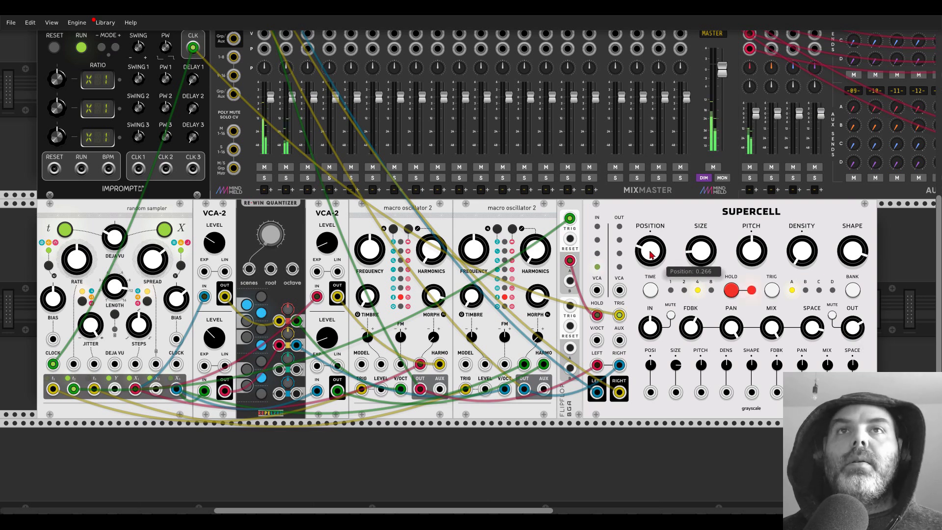
Step: Duplicate the second macro oscillator 2 into the empty row below
{"action": "scroll", "coordinate": [618, 225], "scroll_direction": "down", "scroll_amount": 1}
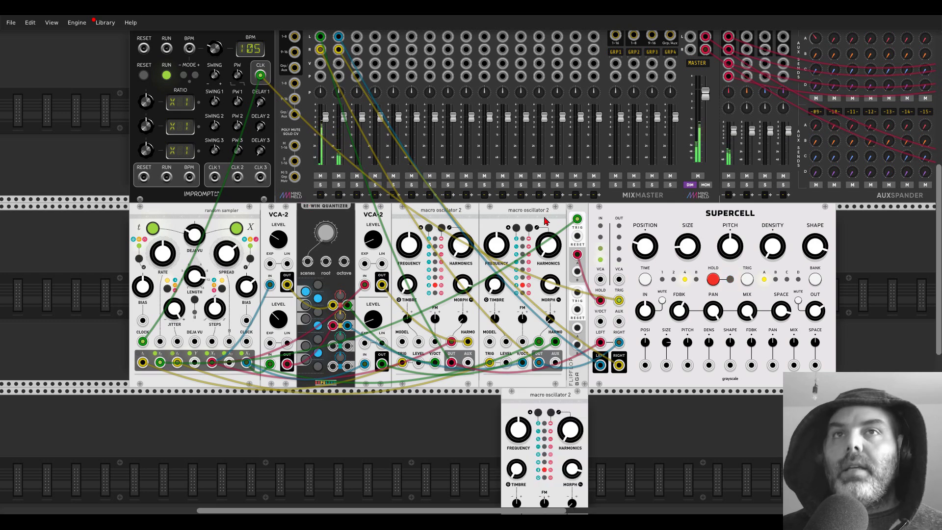
{"action": "key", "text": "ctrl+d"}
{"action": "scroll", "coordinate": [581, 345], "scroll_direction": "down", "scroll_amount": 3}
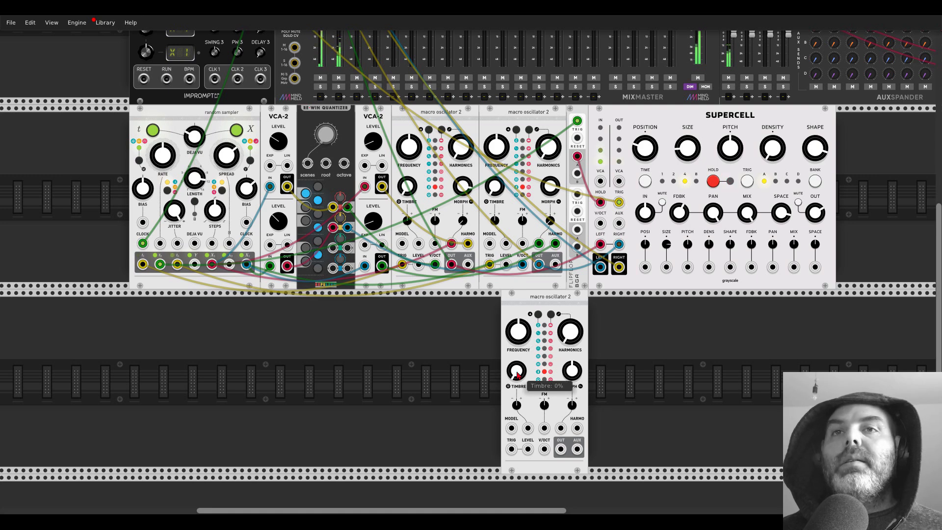
{"action": "left_click_drag", "start_coordinate": [511, 448], "coordinate": [248, 346]}
Step: Search the module library for "seq" and place an 8 STEP TRIGGER SEQUENCER below the random sampler
{"action": "scroll", "coordinate": [279, 409], "scroll_direction": "down", "scroll_amount": 6}
{"action": "right_click", "coordinate": [282, 388]}
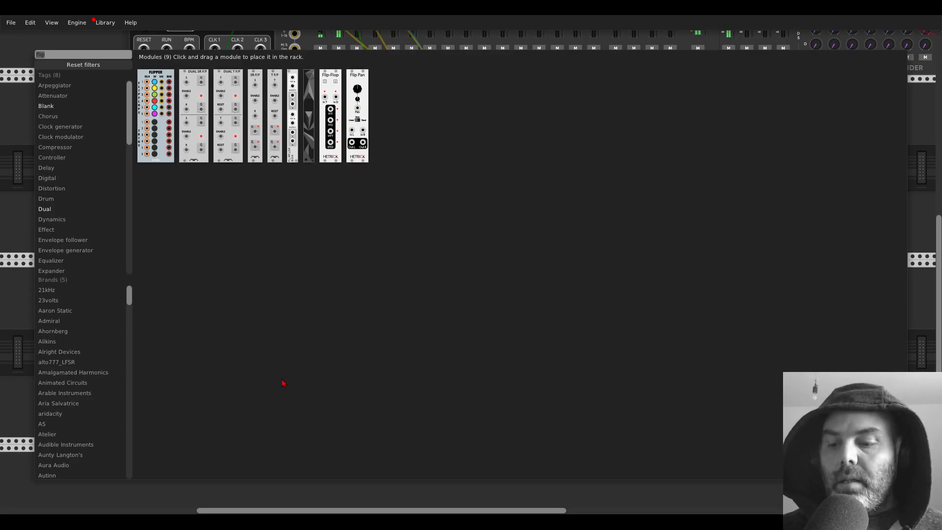
{"action": "type", "text": "seq"}
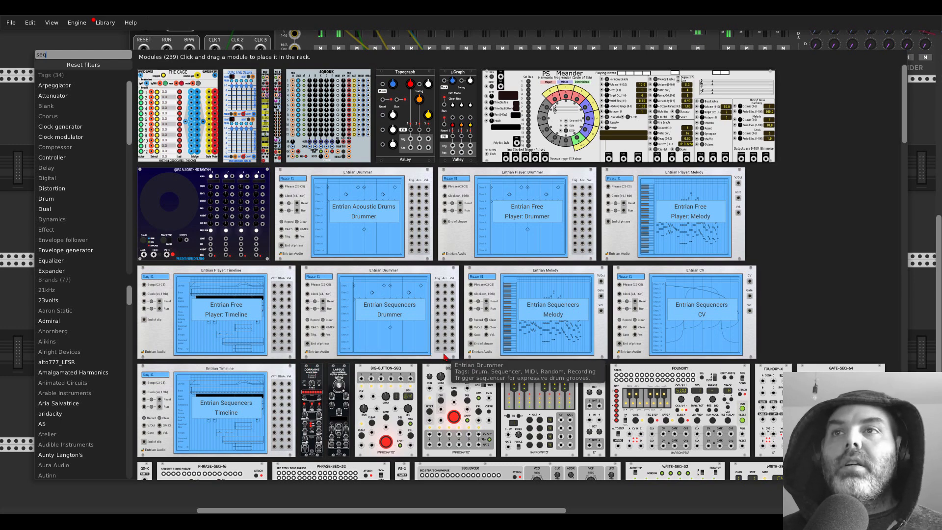
{"action": "scroll", "coordinate": [429, 269], "scroll_direction": "down", "scroll_amount": 5}
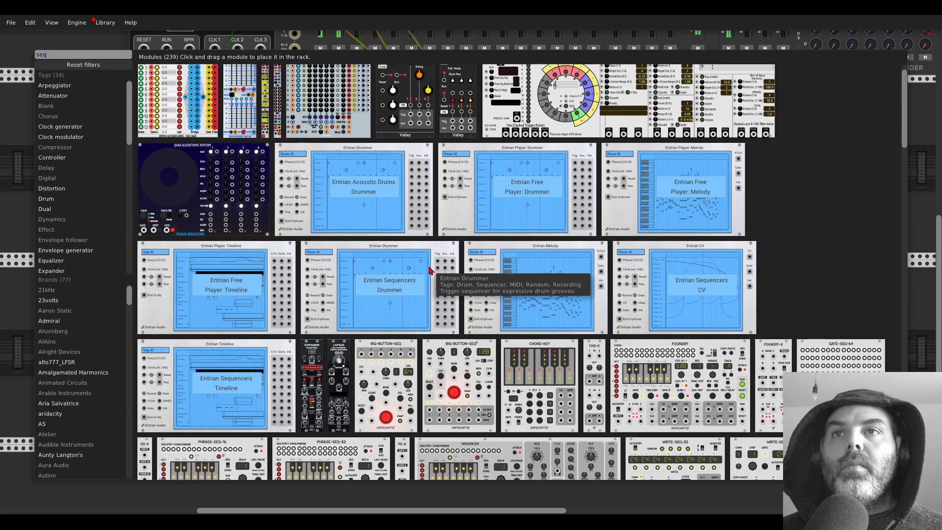
{"action": "scroll", "coordinate": [430, 270], "scroll_direction": "down", "scroll_amount": 5}
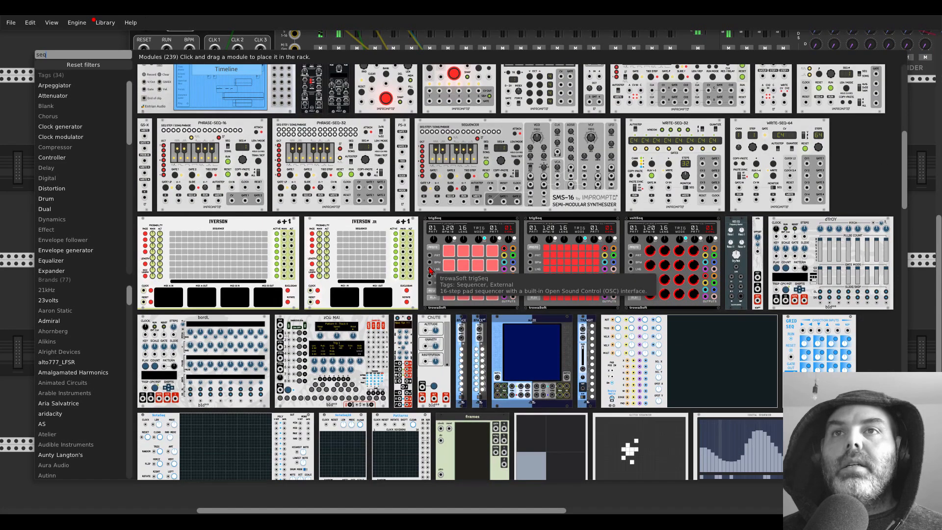
{"action": "scroll", "coordinate": [430, 270], "scroll_direction": "down", "scroll_amount": 2}
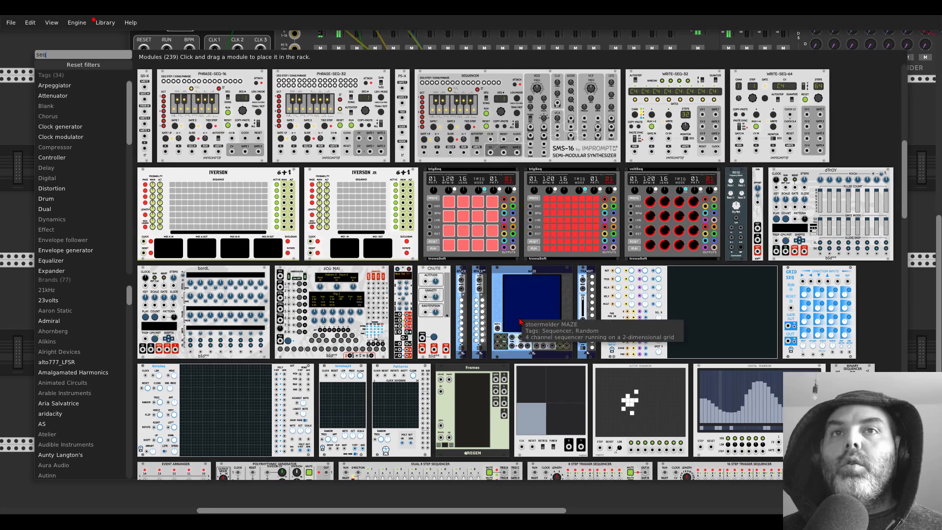
{"action": "scroll", "coordinate": [460, 301], "scroll_direction": "down", "scroll_amount": 2}
{"action": "scroll", "coordinate": [460, 301], "scroll_direction": "down", "scroll_amount": 1}
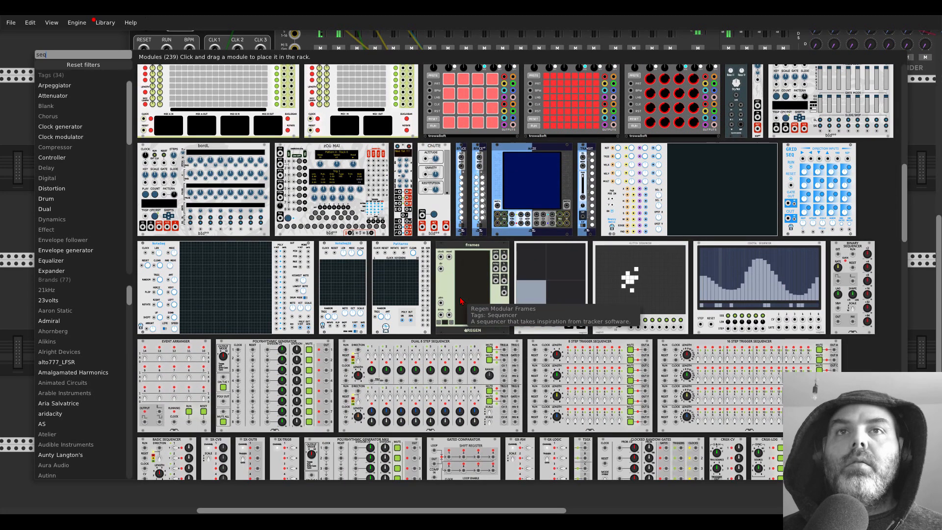
{"action": "left_click_drag", "start_coordinate": [544, 345], "coordinate": [253, 307]}
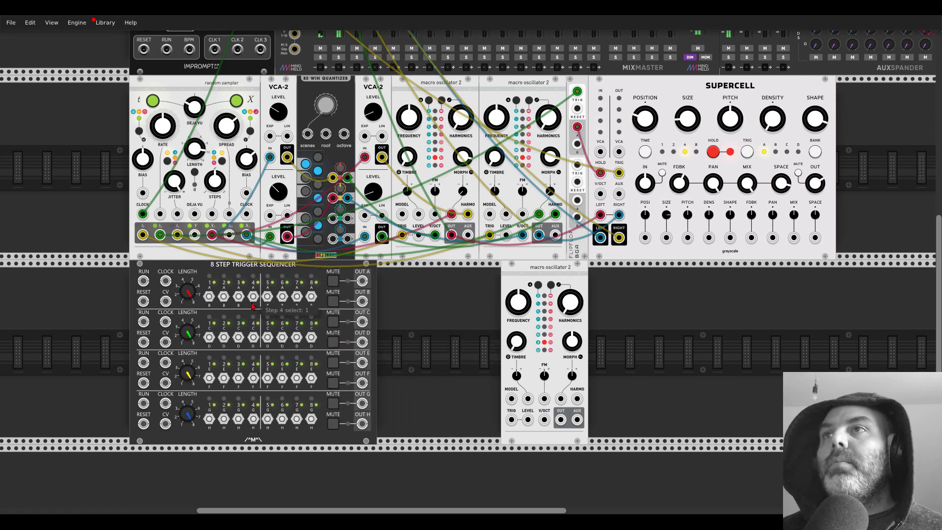
Step: Clock the sequencer's first row from CLOCKED's CLK 1 at ratio x4 and connect CLOCKED's RESET output to its RESET input
{"action": "left_click_drag", "start_coordinate": [166, 282], "coordinate": [166, 284]}
{"action": "scroll", "coordinate": [123, 89], "scroll_direction": "up", "scroll_amount": 5}
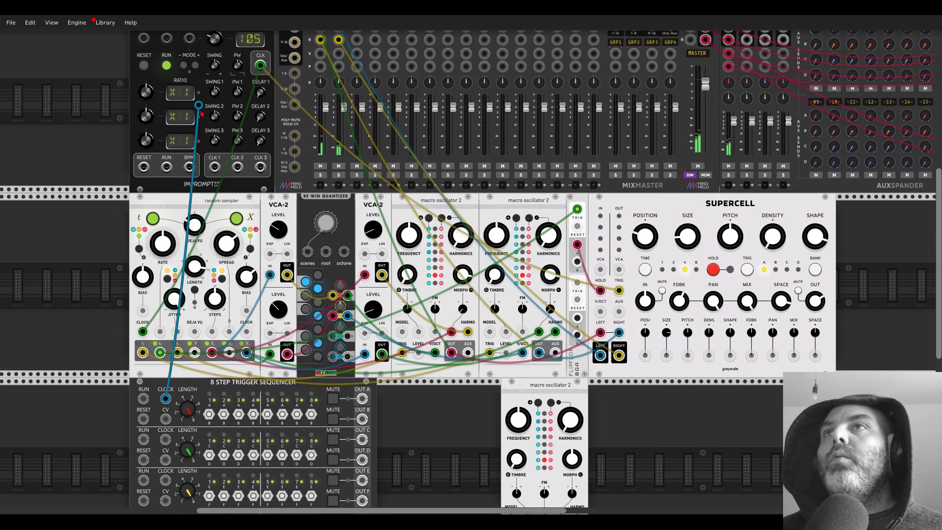
{"action": "left_click_drag", "start_coordinate": [145, 91], "coordinate": [146, 87]}
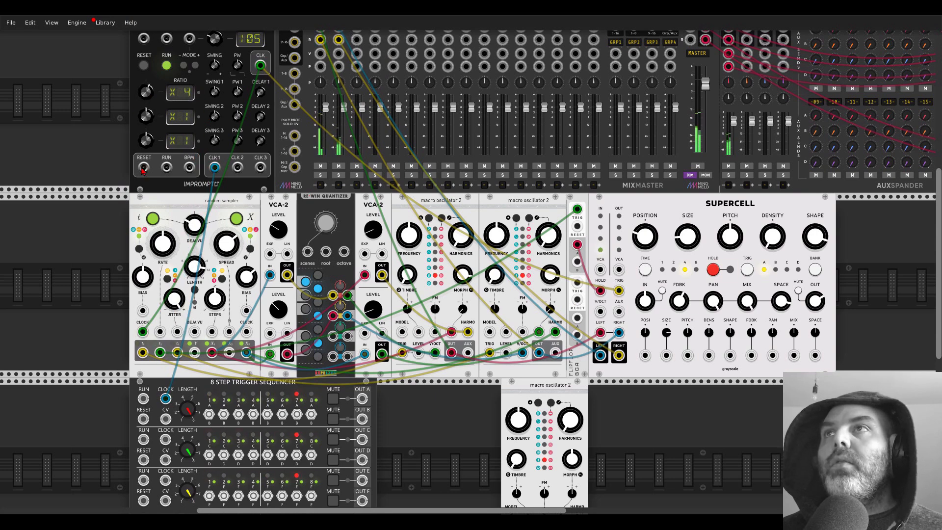
{"action": "left_click_drag", "start_coordinate": [143, 168], "coordinate": [143, 419]}
Step: Move the copied oscillator beside the sequencer and trigger it from OUT A, with a shortened first row and steps 1, 3 and 6 switched
{"action": "scroll", "coordinate": [122, 382], "scroll_direction": "down", "scroll_amount": 4}
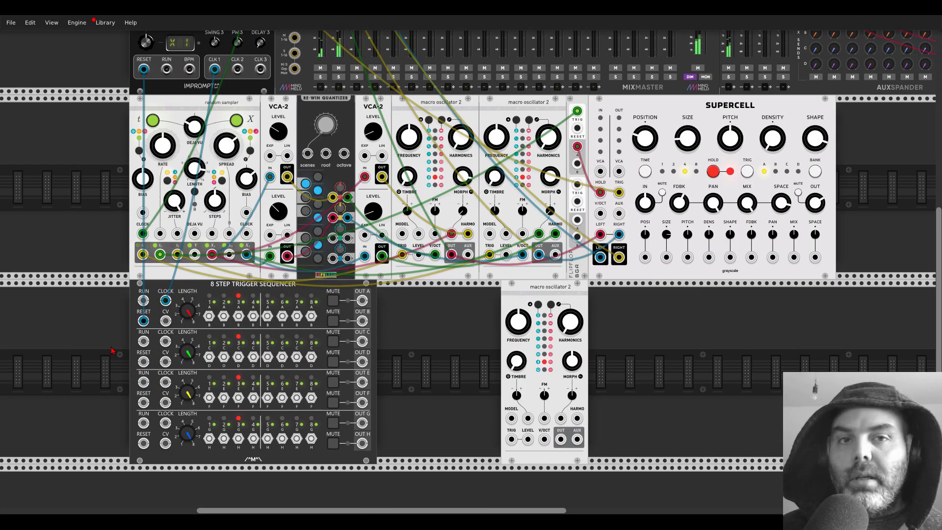
{"action": "left_click_drag", "start_coordinate": [530, 291], "coordinate": [387, 439]}
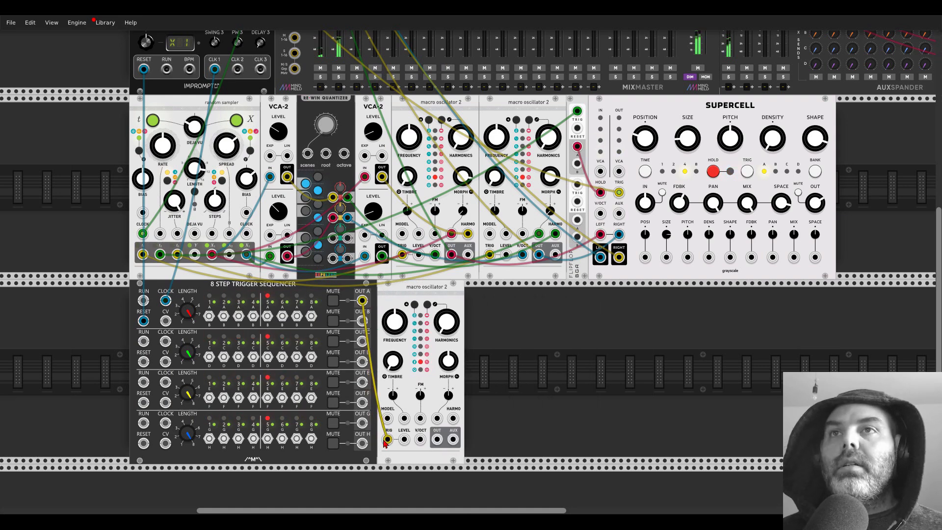
{"action": "left_click_drag", "start_coordinate": [186, 314], "coordinate": [186, 322]}
{"action": "left_click", "coordinate": [210, 315]}
{"action": "left_click", "coordinate": [239, 315]}
{"action": "left_click", "coordinate": [281, 315]}
Step: Patch the copied oscillator's OUT into mixer channel 3's left input and set its Frequency to -12 semitones
{"action": "left_click_drag", "start_coordinate": [437, 439], "coordinate": [356, 143]}
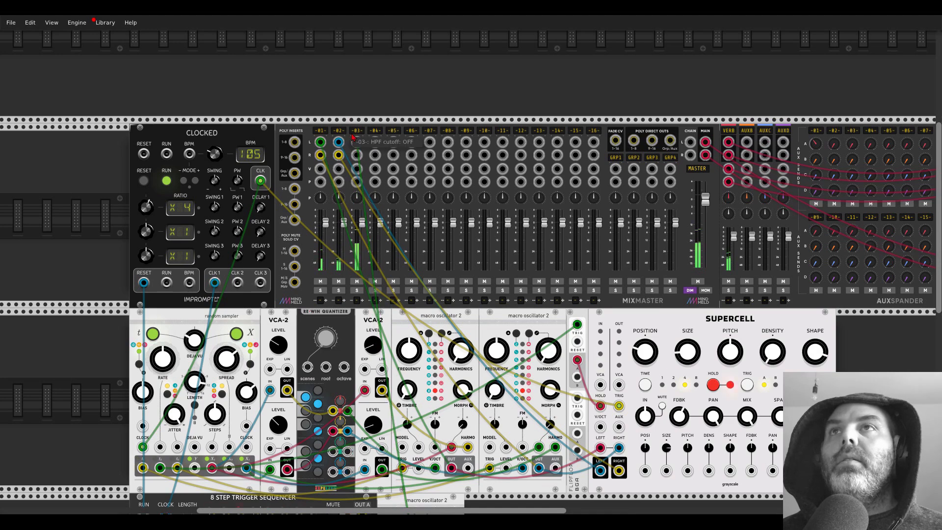
{"action": "scroll", "coordinate": [341, 107], "scroll_direction": "down", "scroll_amount": 10}
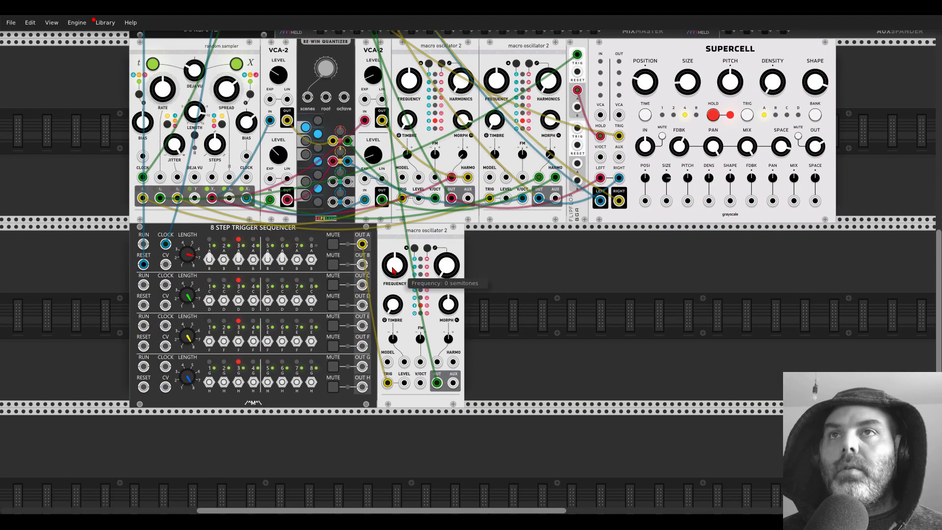
{"action": "right_click", "coordinate": [394, 269]}
{"action": "type", "text": "-12"}
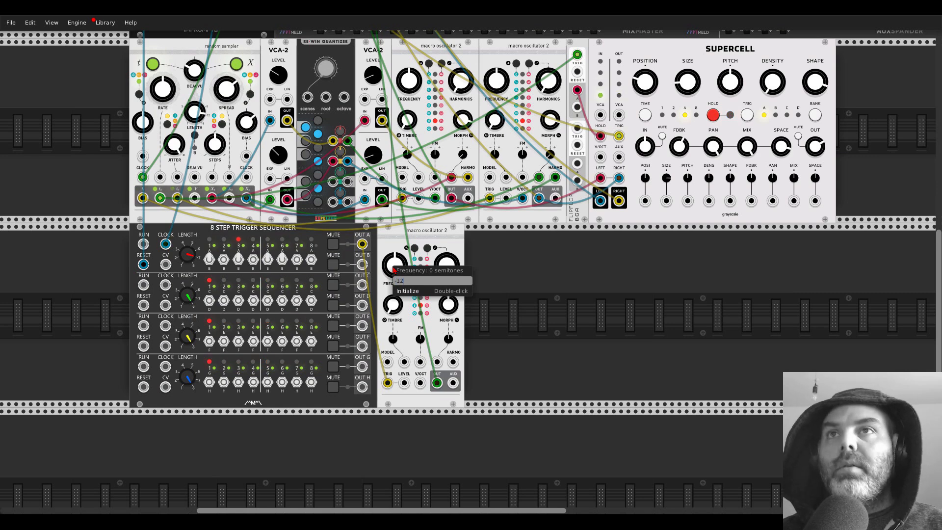
{"action": "key", "text": "Return"}
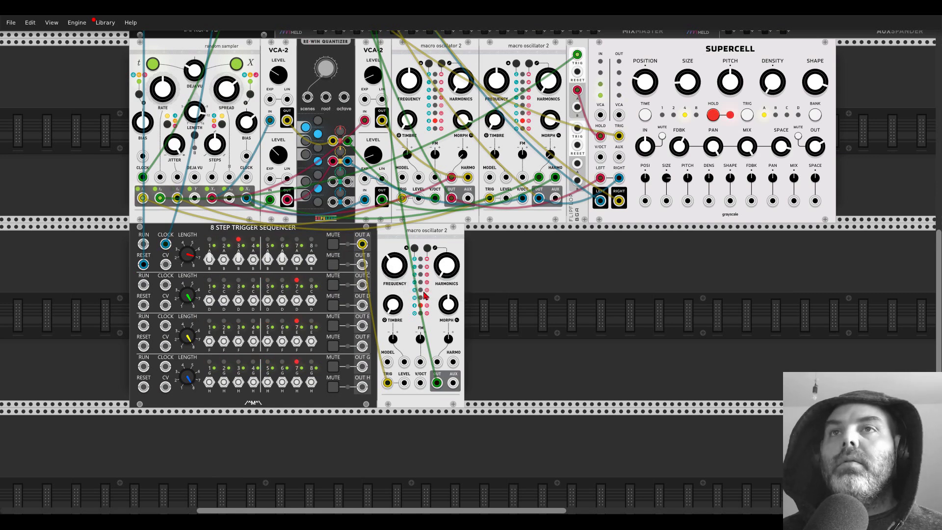
Step: Raise the copied oscillator's Morph slightly and set its Frequency to -24 semitones
{"action": "left_click_drag", "start_coordinate": [448, 305], "coordinate": [448, 296]}
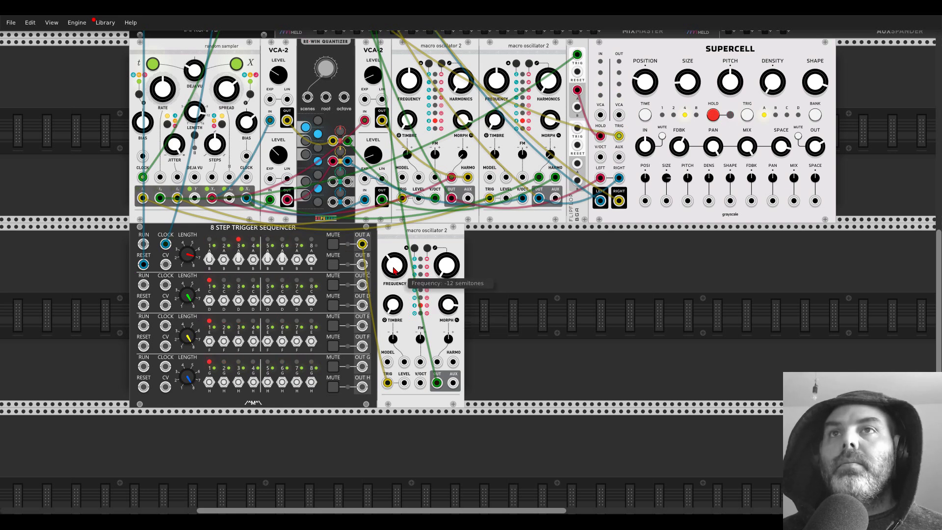
{"action": "right_click", "coordinate": [395, 269]}
{"action": "type", "text": "-24"}
{"action": "key", "text": "Return"}
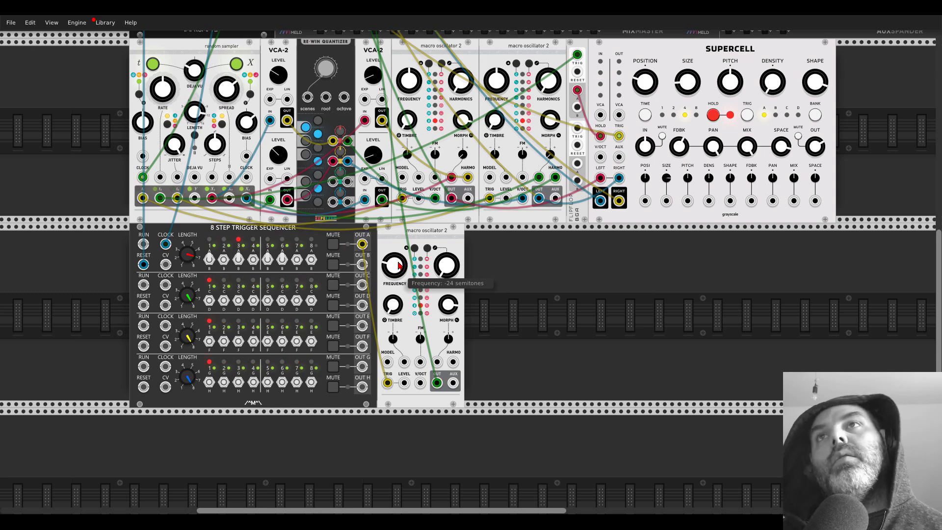
Step: Search for "ref", insert a REFTONE module between the sequencer and copied oscillator, and patch its V/OCT output into the oscillator's V/OCT input
{"action": "left_click_drag", "start_coordinate": [396, 241], "coordinate": [476, 242]}
{"action": "right_click", "coordinate": [431, 247]}
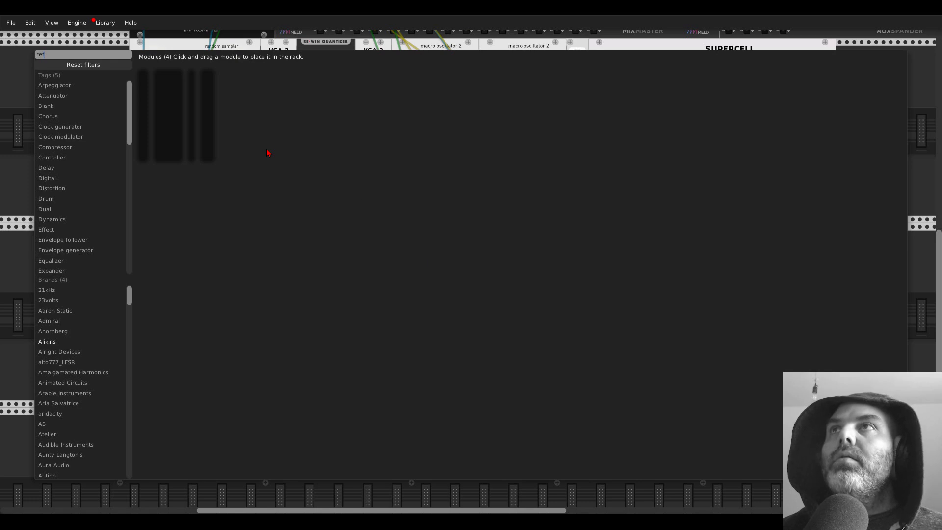
{"action": "left_click", "coordinate": [169, 88]}
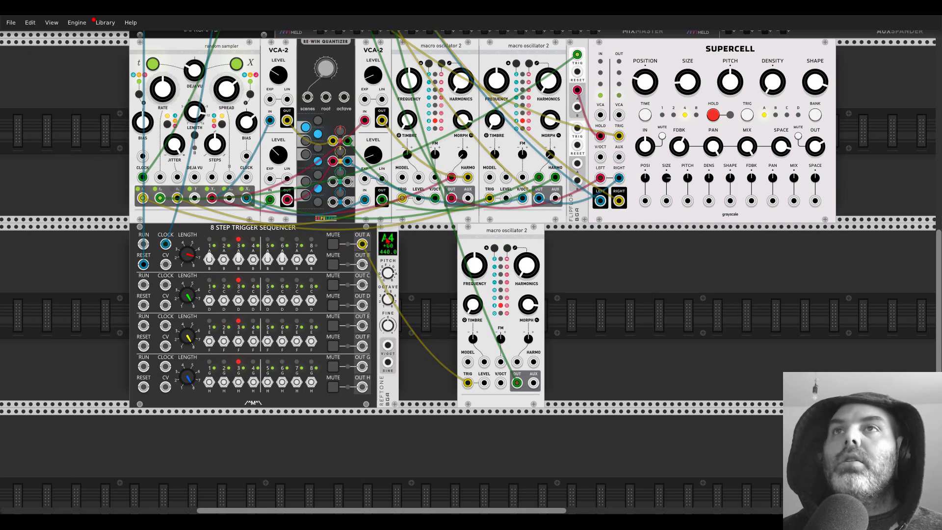
{"action": "left_click_drag", "start_coordinate": [455, 239], "coordinate": [398, 239]}
{"action": "left_click_drag", "start_coordinate": [388, 345], "coordinate": [442, 383]}
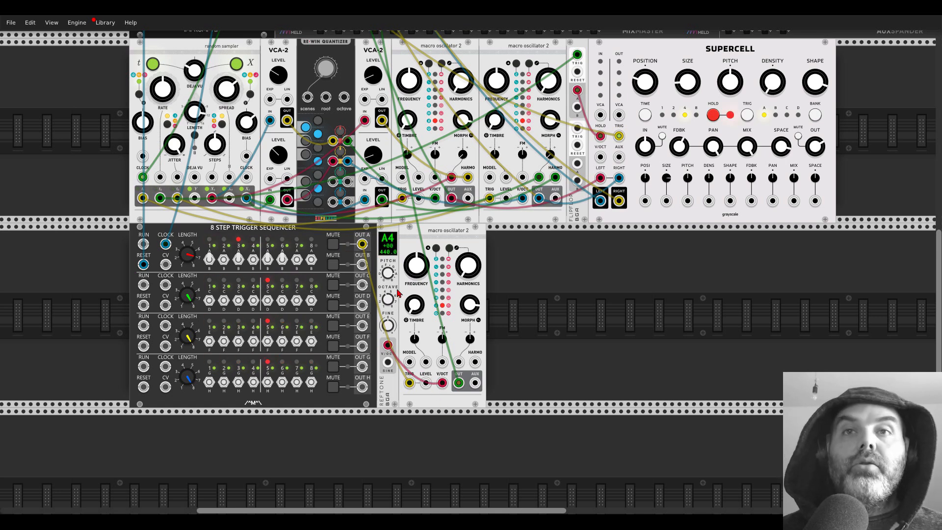
Step: Move the copied oscillator away to free space beside REFTONE and set REFTONE's Octave to 3
{"action": "left_click_drag", "start_coordinate": [412, 244], "coordinate": [472, 245]}
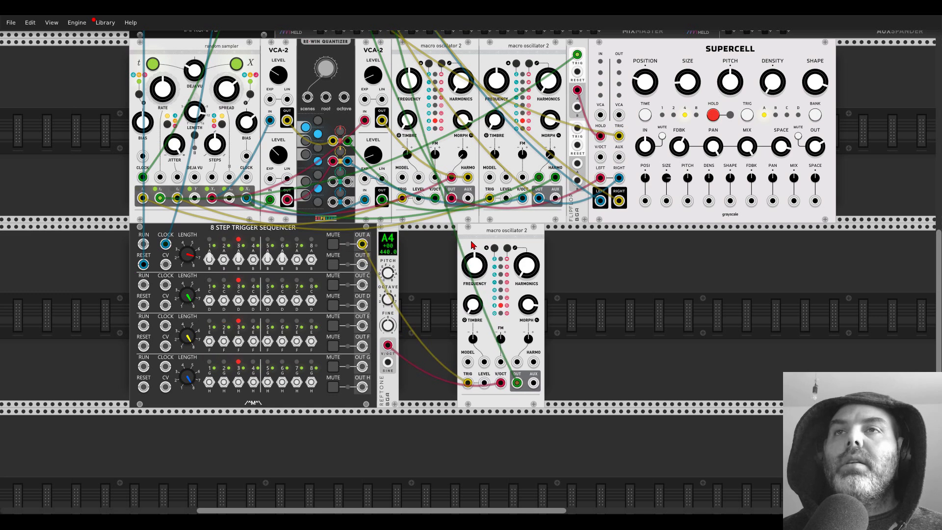
{"action": "left_click_drag", "start_coordinate": [387, 299], "coordinate": [387, 303]}
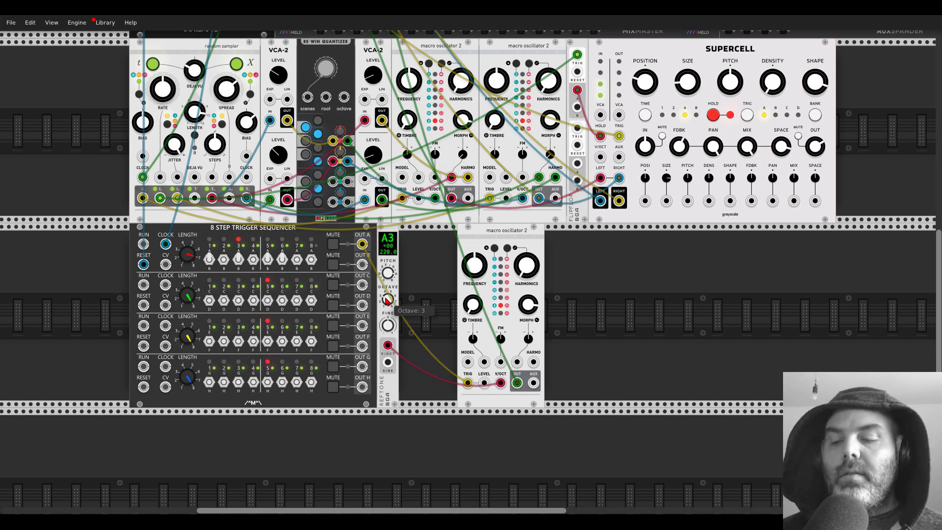
Step: Duplicate the REFTONE, move the oscillator's V/OCT cable to the copy's V/OCT output, and set the copy's Pitch to D3
{"action": "key", "text": "ctrl+d"}
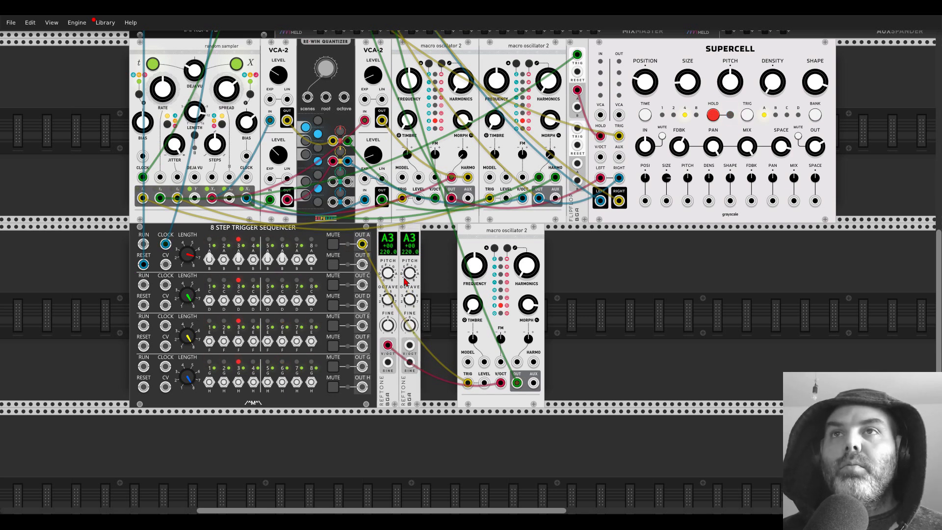
{"action": "left_click_drag", "start_coordinate": [387, 344], "coordinate": [409, 345]}
{"action": "left_click_drag", "start_coordinate": [410, 278], "coordinate": [410, 290]}
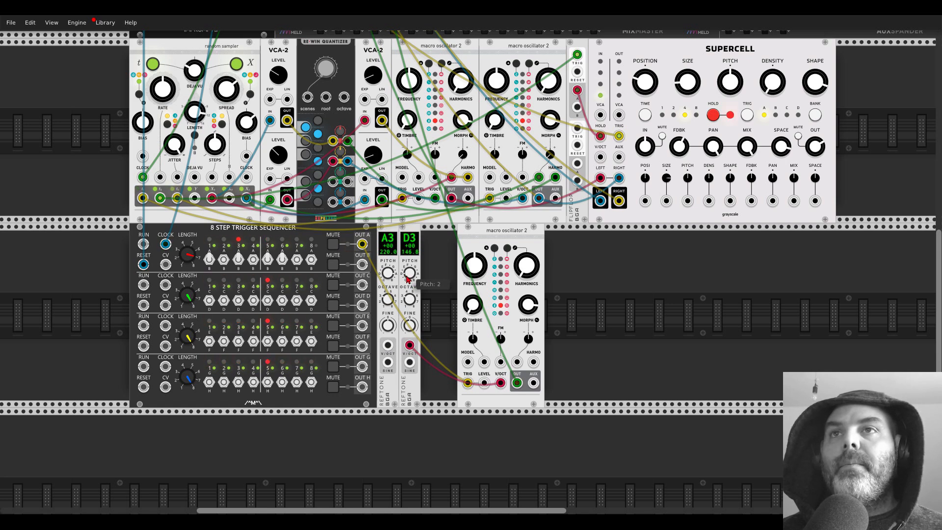
Step: Duplicate the D3 REFTONE for a third reference note, move the V/OCT cable to its output, and set its Pitch to Bb3
{"action": "left_click_drag", "start_coordinate": [476, 235], "coordinate": [505, 237]}
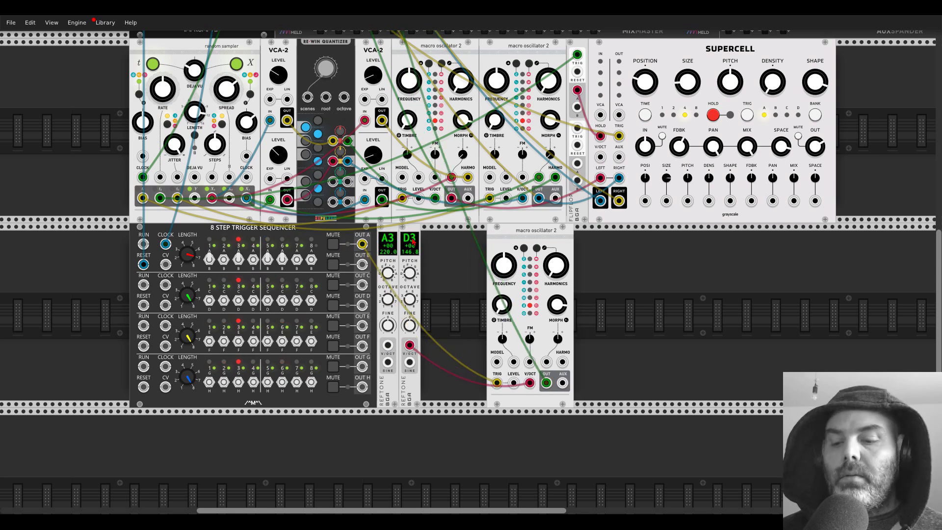
{"action": "key", "text": "ctrl+d"}
{"action": "left_click_drag", "start_coordinate": [410, 344], "coordinate": [431, 345]}
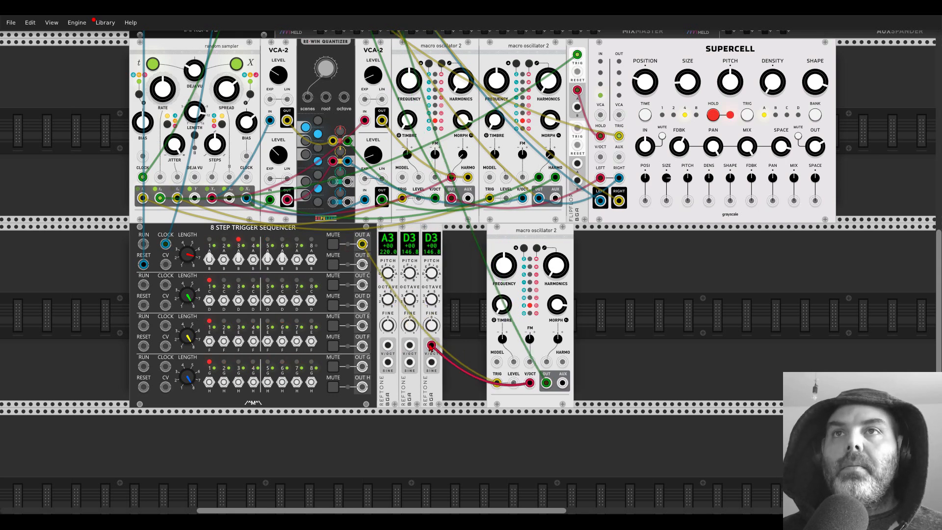
{"action": "left_click_drag", "start_coordinate": [431, 273], "coordinate": [431, 267]}
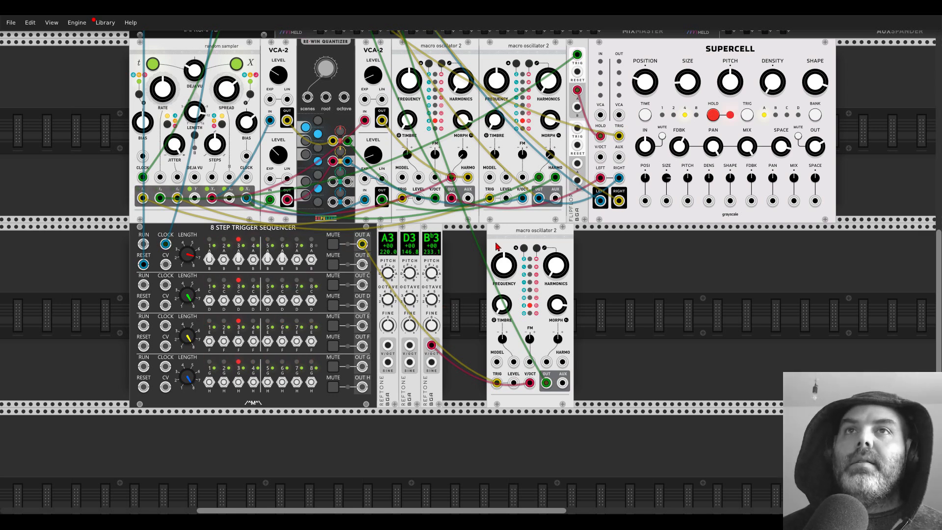
Step: Search for "sequent", insert the SS-2 sequential switch beside the REFTONEs, and move the low oscillator up against it
{"action": "left_click_drag", "start_coordinate": [494, 244], "coordinate": [538, 245]}
{"action": "right_click", "coordinate": [497, 270]}
{"action": "key", "text": "BackSpace"}
{"action": "type", "text": "seq"}
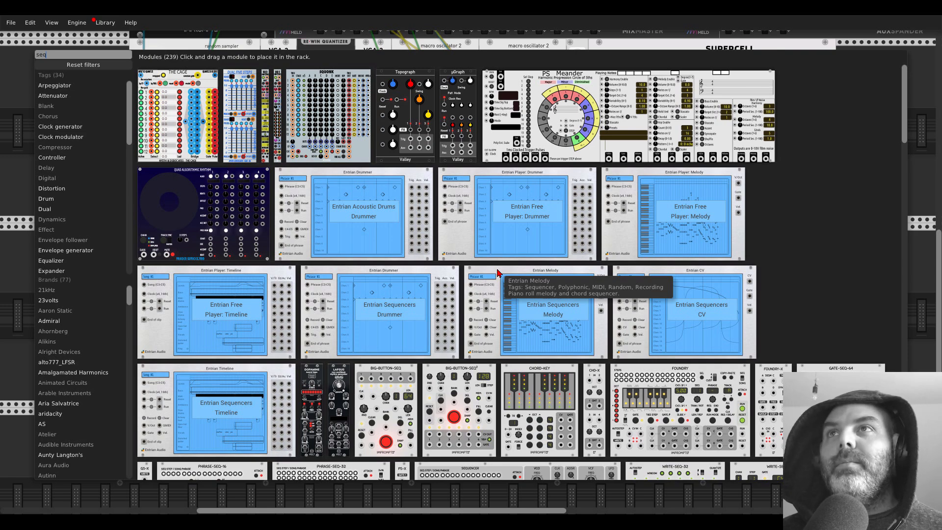
{"action": "scroll", "coordinate": [422, 234], "scroll_direction": "down", "scroll_amount": 2}
{"action": "scroll", "coordinate": [422, 233], "scroll_direction": "up", "scroll_amount": 2}
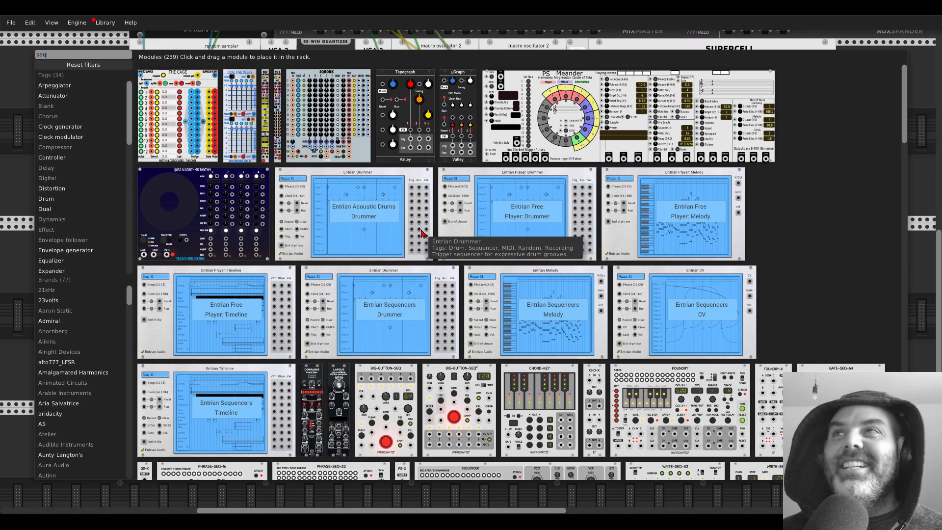
{"action": "key", "text": "BackSpace"}
{"action": "key", "text": "BackSpace"}
{"action": "key", "text": "BackSpace"}
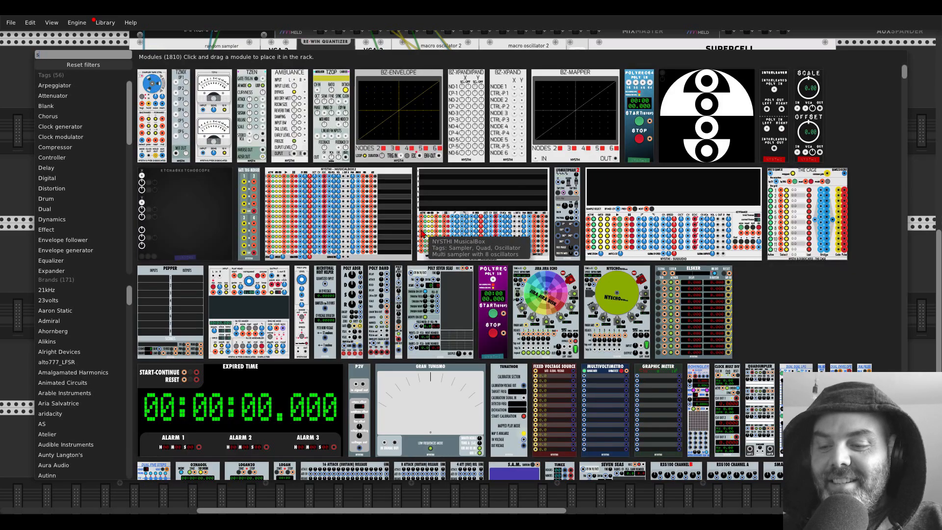
{"action": "type", "text": "sequen"}
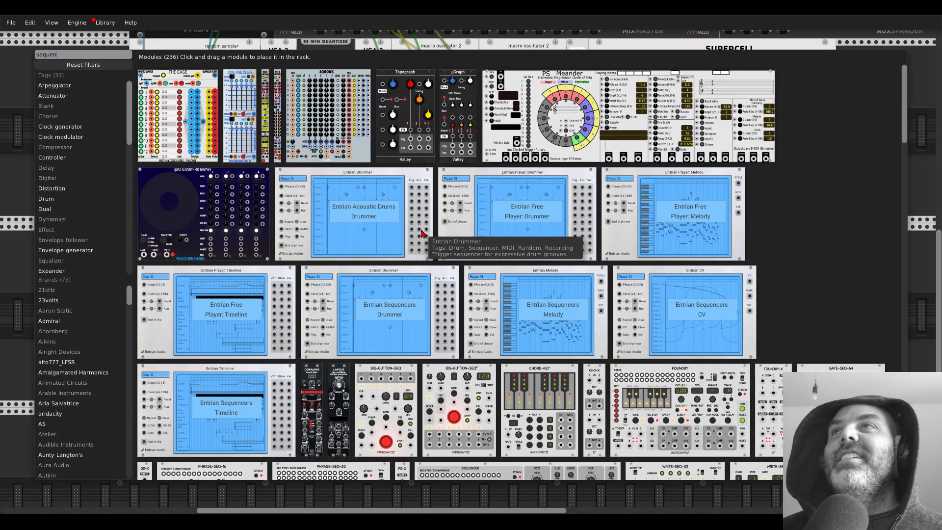
{"action": "type", "text": "t"}
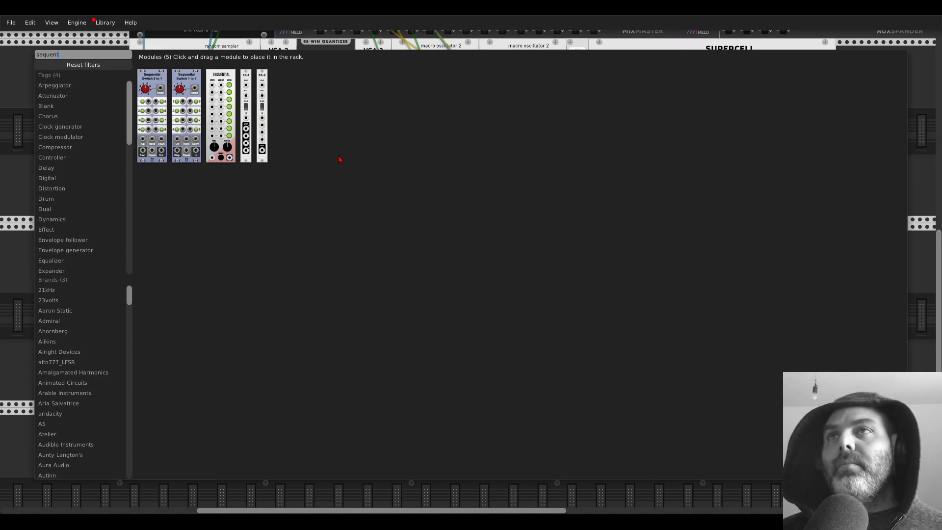
{"action": "left_click", "coordinate": [263, 88]}
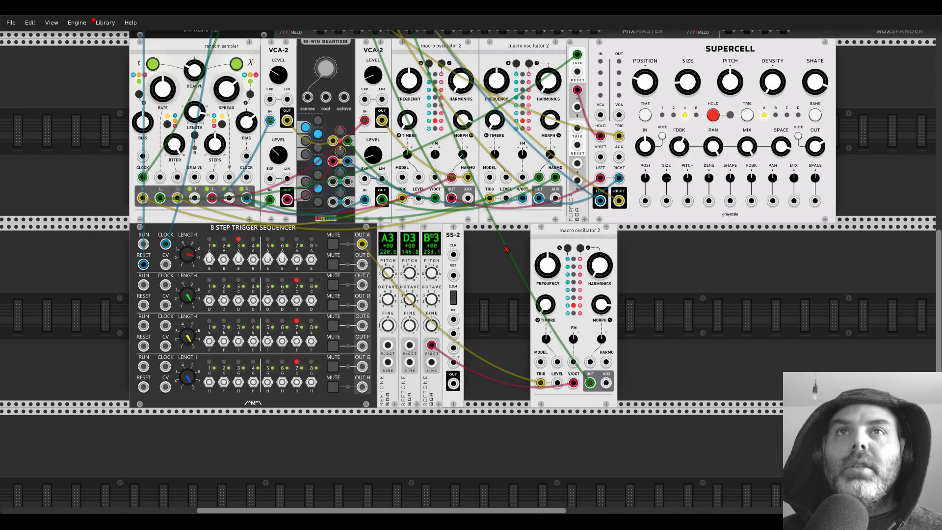
{"action": "left_click_drag", "start_coordinate": [558, 243], "coordinate": [492, 240]}
Step: Patch the three REFTONEs' V/OCT outputs across SS-2's four inputs, and SS-2's OUT into the low oscillator's V/OCT input
{"action": "right_click", "coordinate": [433, 348]}
{"action": "left_click_drag", "start_coordinate": [433, 347], "coordinate": [387, 345]}
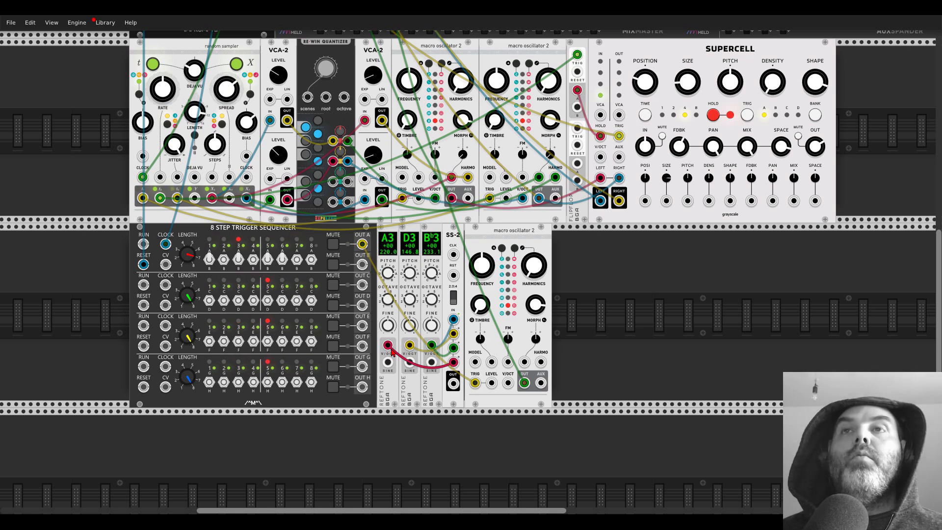
{"action": "left_click_drag", "start_coordinate": [452, 383], "coordinate": [508, 383]}
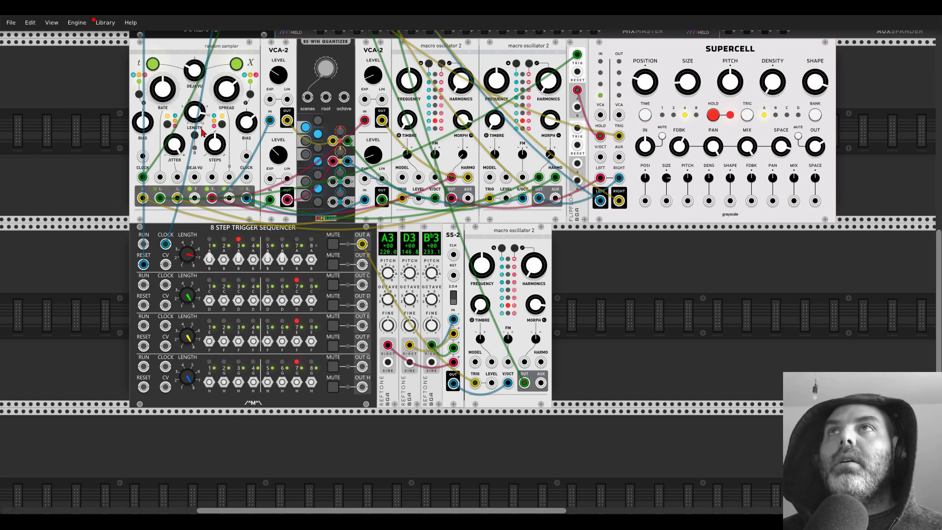
Step: Set Clocked's second ratio to /16, then patch CLK 2 into SS-2's CLK and RESET into its RST
{"action": "scroll", "coordinate": [451, 268], "scroll_direction": "up", "scroll_amount": 8}
{"action": "left_click_drag", "start_coordinate": [146, 157], "coordinate": [146, 191]}
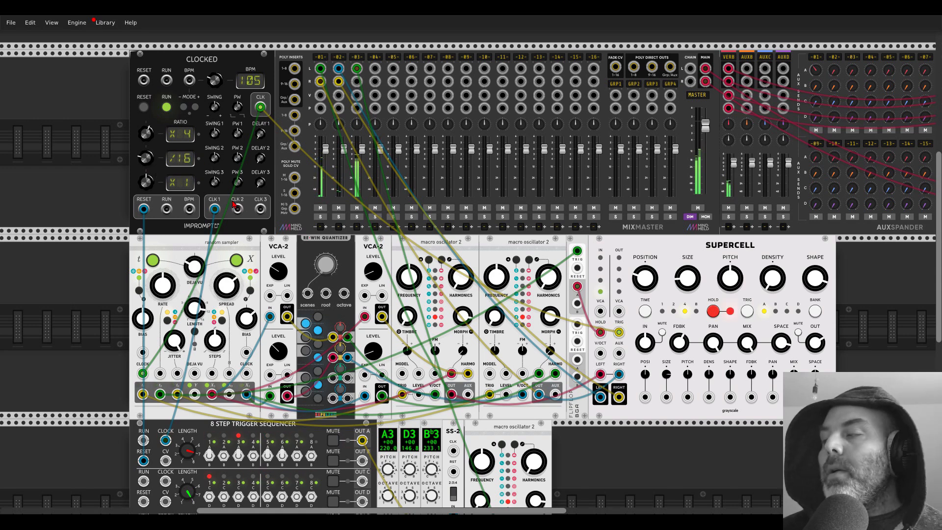
{"action": "left_click_drag", "start_coordinate": [237, 208], "coordinate": [144, 84]}
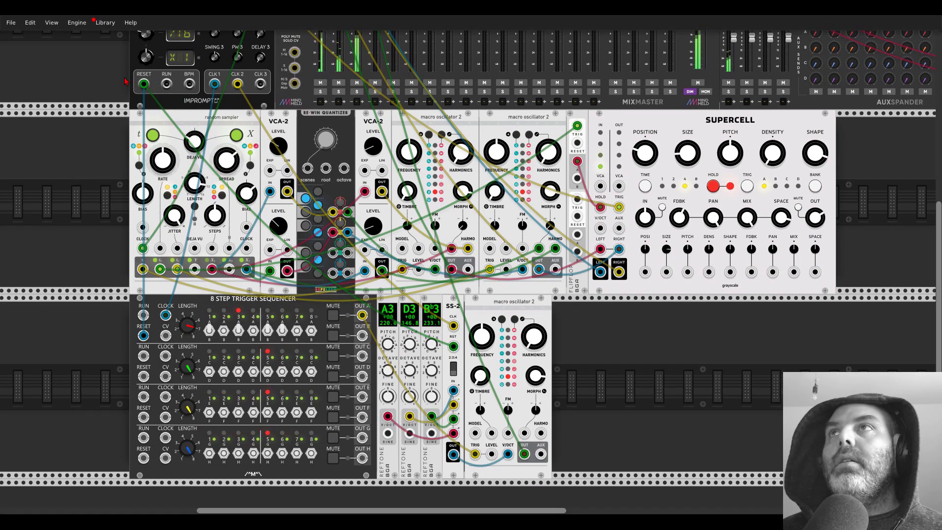
Step: Set the low oscillator's Harmonics to 0%
{"action": "scroll", "coordinate": [100, 101], "scroll_direction": "up", "scroll_amount": 4}
{"action": "scroll", "coordinate": [101, 101], "scroll_direction": "down", "scroll_amount": 9}
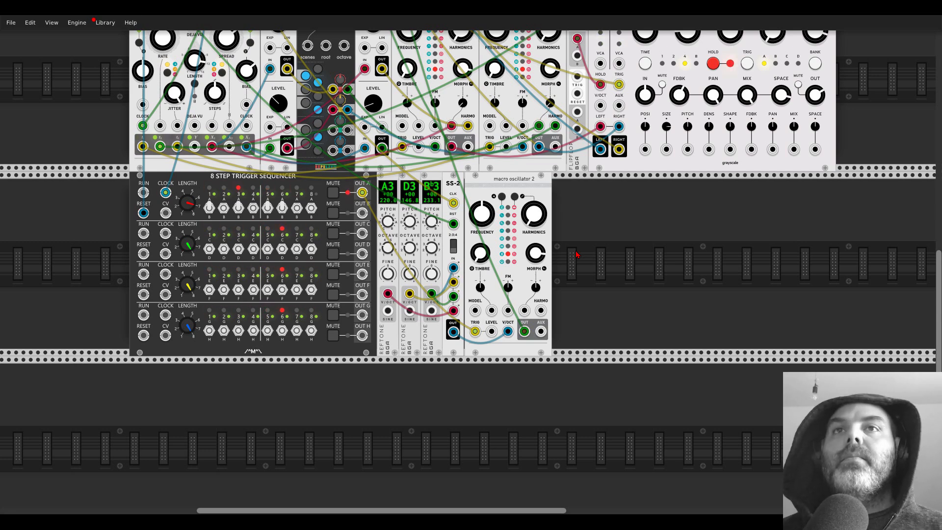
{"action": "left_click_drag", "start_coordinate": [535, 217], "coordinate": [535, 260]}
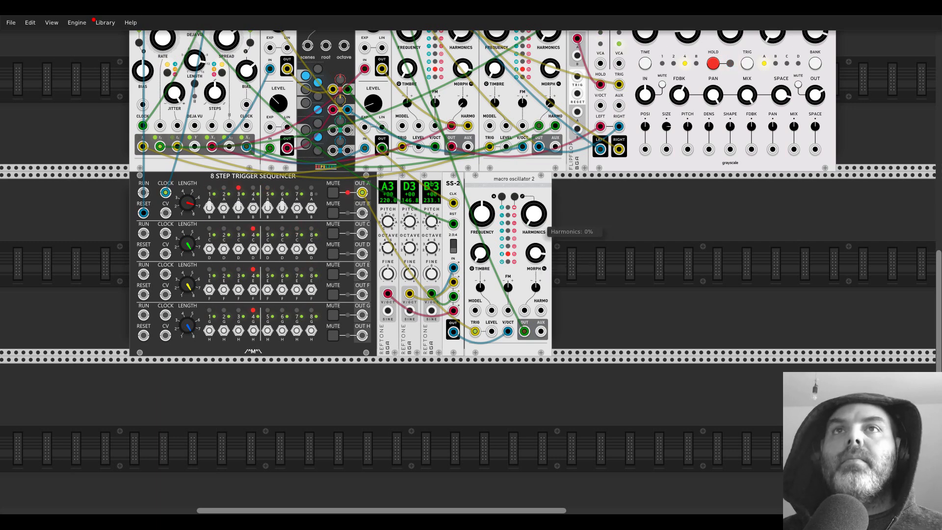
{"action": "left_click_drag", "start_coordinate": [534, 214], "coordinate": [546, 231]}
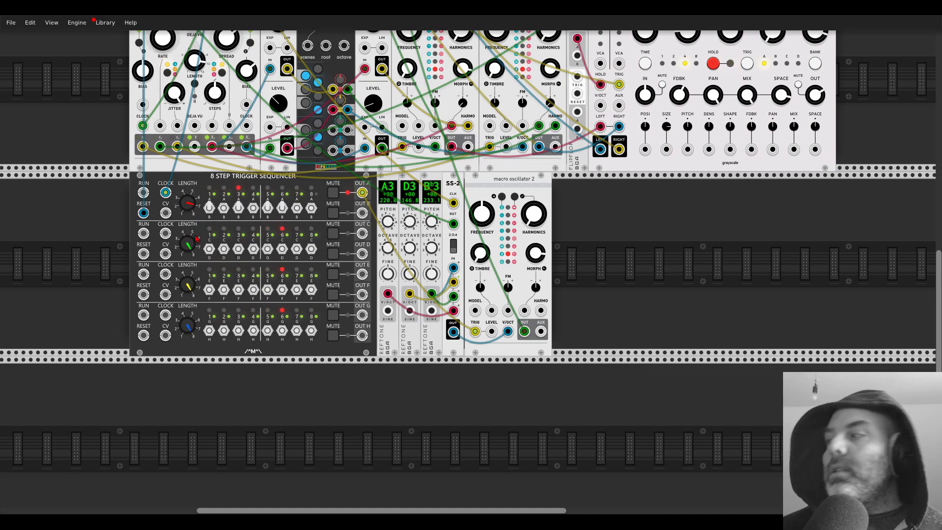
Step: Activate step 1 of sequencer row C and patch OUT C into the low oscillator's LEVEL input
{"action": "scroll", "coordinate": [191, 240], "scroll_direction": "up", "scroll_amount": 3}
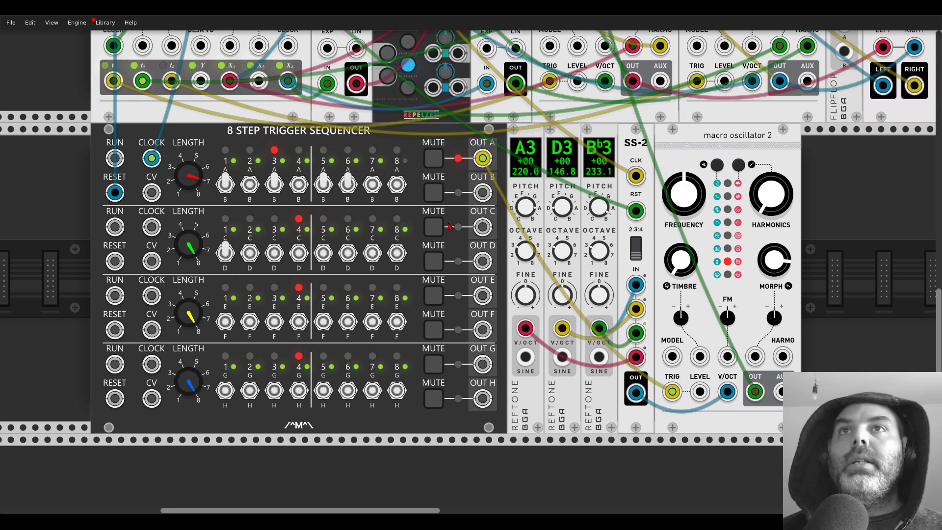
{"action": "left_click_drag", "start_coordinate": [483, 227], "coordinate": [705, 398]}
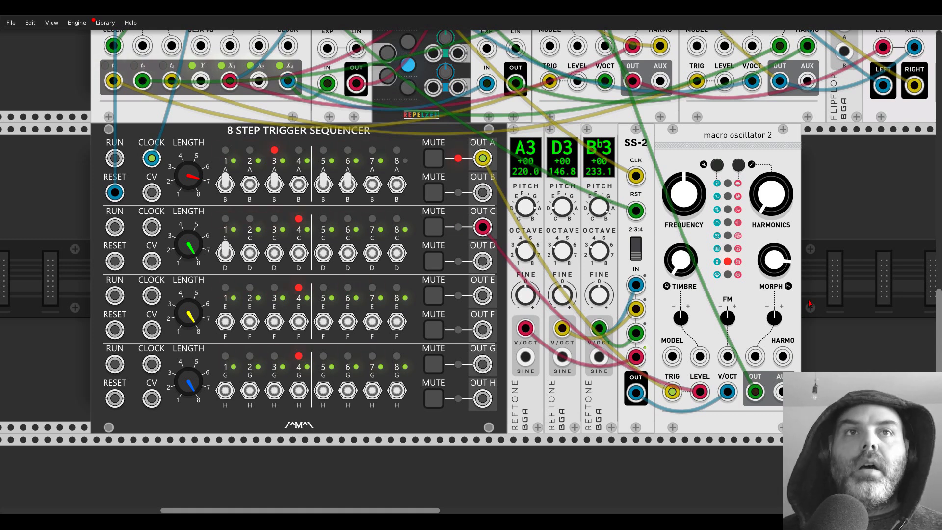
Step: Search for "blob" and insert the Chronoblob delay beside the low oscillator
{"action": "left_click_drag", "start_coordinate": [847, 290], "coordinate": [703, 286]}
{"action": "right_click", "coordinate": [704, 286]}
{"action": "type", "text": "blob"}
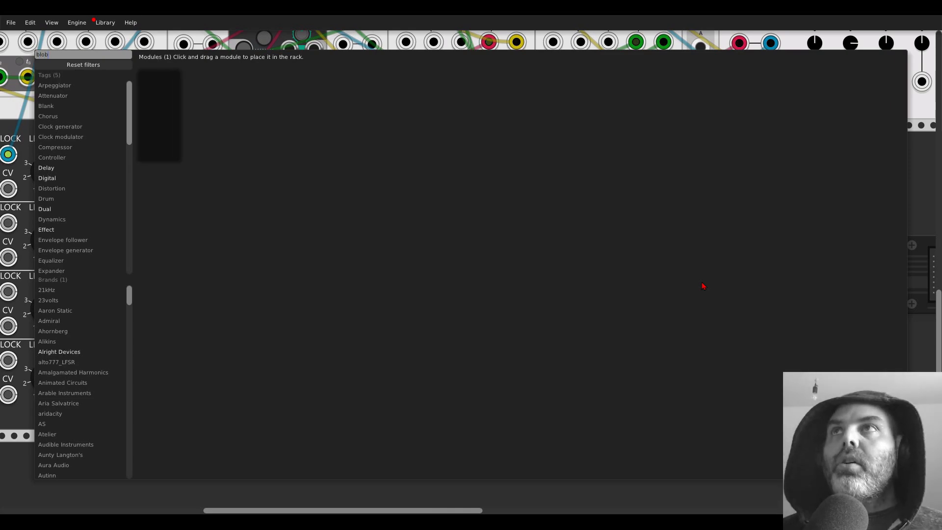
{"action": "left_click", "coordinate": [159, 103]}
Step: Patch Clocked's main CLK output into the Chronoblob's SYNC input
{"action": "scroll", "coordinate": [670, 348], "scroll_direction": "down", "scroll_amount": 3}
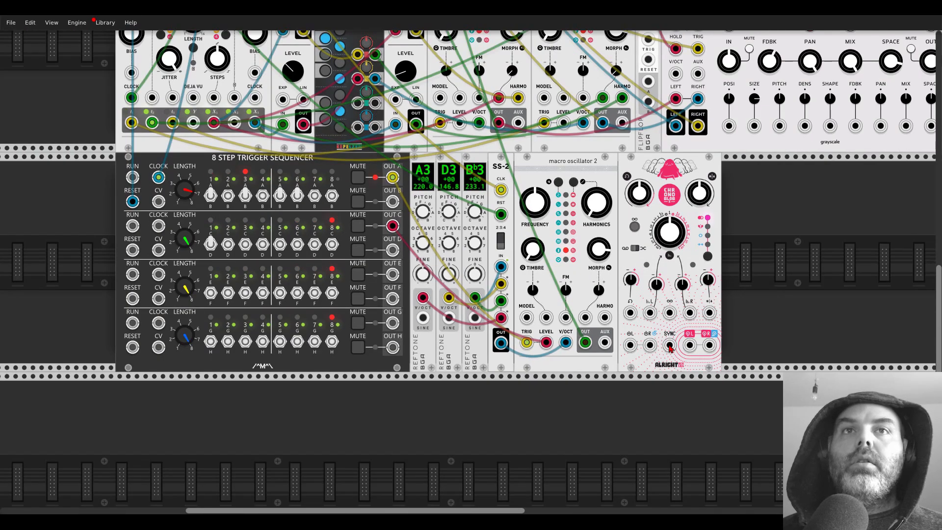
{"action": "scroll", "coordinate": [669, 348], "scroll_direction": "up", "scroll_amount": 8}
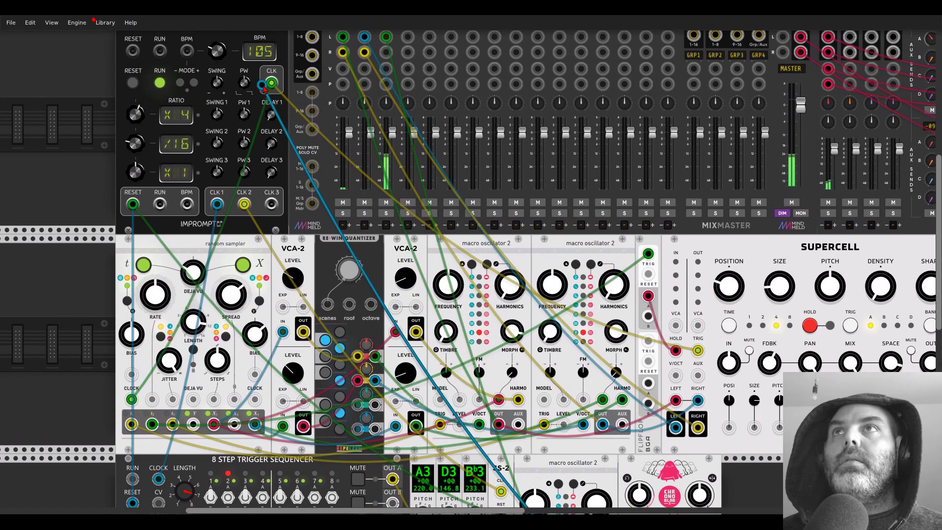
{"action": "left_click_drag", "start_coordinate": [264, 89], "coordinate": [271, 82]}
Step: Make room beside the low oscillator, search for "lala", insert the LALA filter there, and move the Chronoblob up against it
{"action": "scroll", "coordinate": [613, 275], "scroll_direction": "down", "scroll_amount": 5}
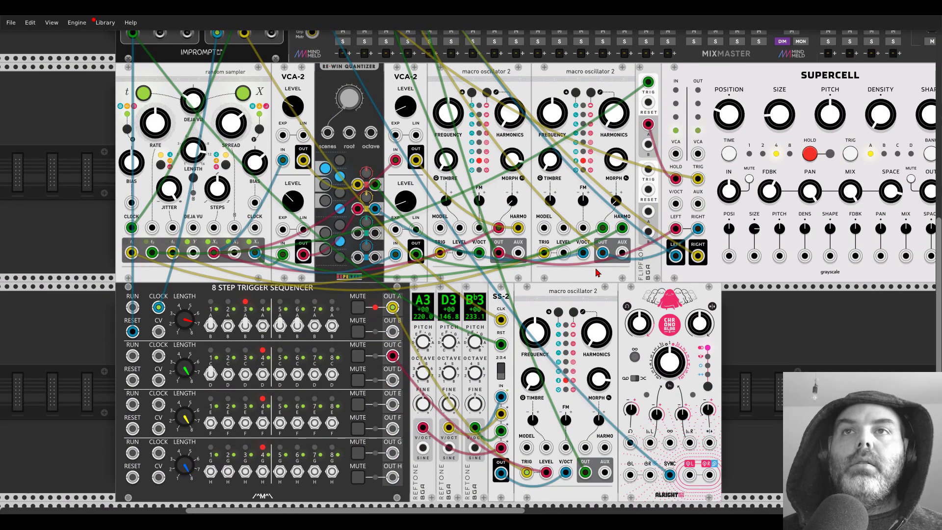
{"action": "scroll", "coordinate": [597, 273], "scroll_direction": "down", "scroll_amount": 1}
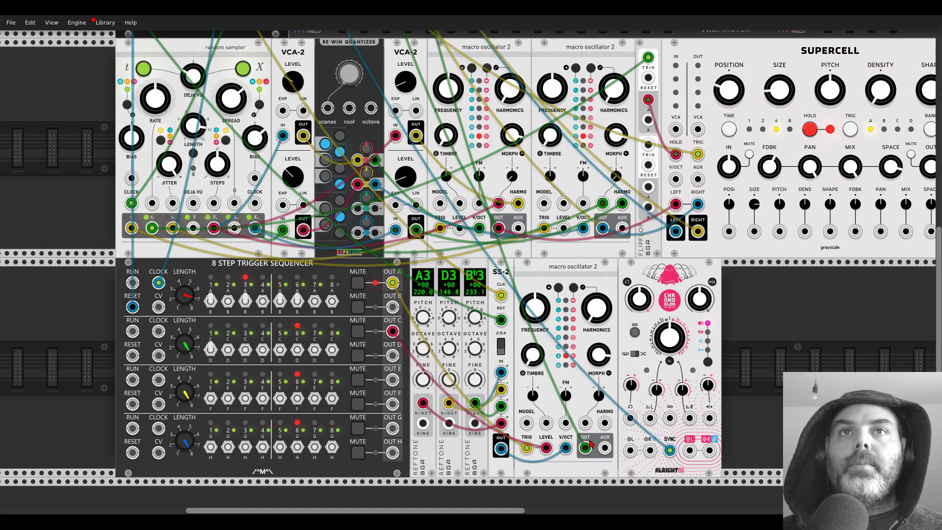
{"action": "left_click_drag", "start_coordinate": [632, 273], "coordinate": [735, 274]}
{"action": "right_click", "coordinate": [662, 310]}
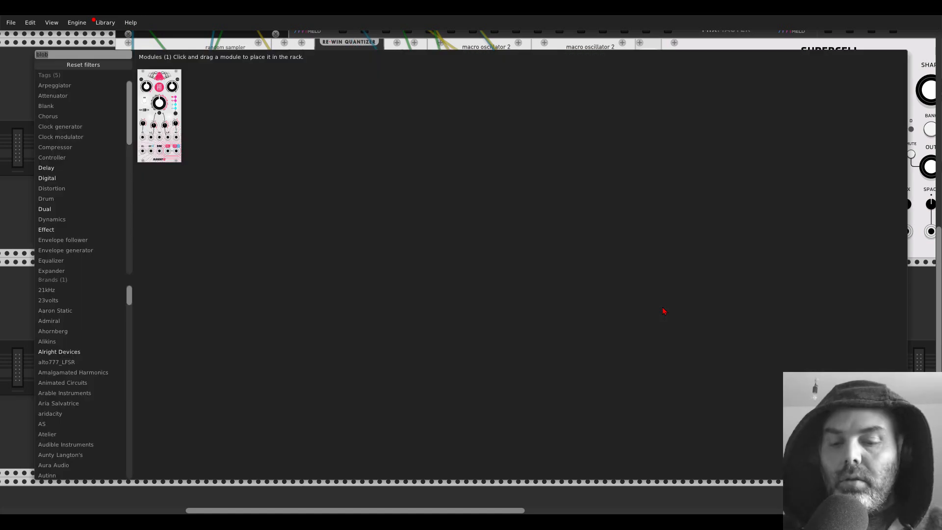
{"action": "type", "text": "lala"}
{"action": "left_click_drag", "start_coordinate": [142, 83], "coordinate": [521, 249]}
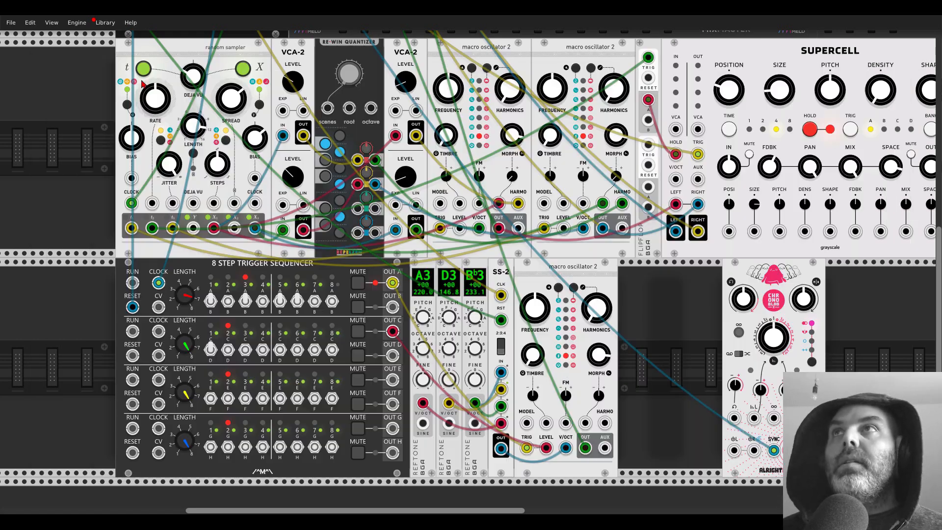
{"action": "left_click_drag", "start_coordinate": [737, 280], "coordinate": [658, 279]}
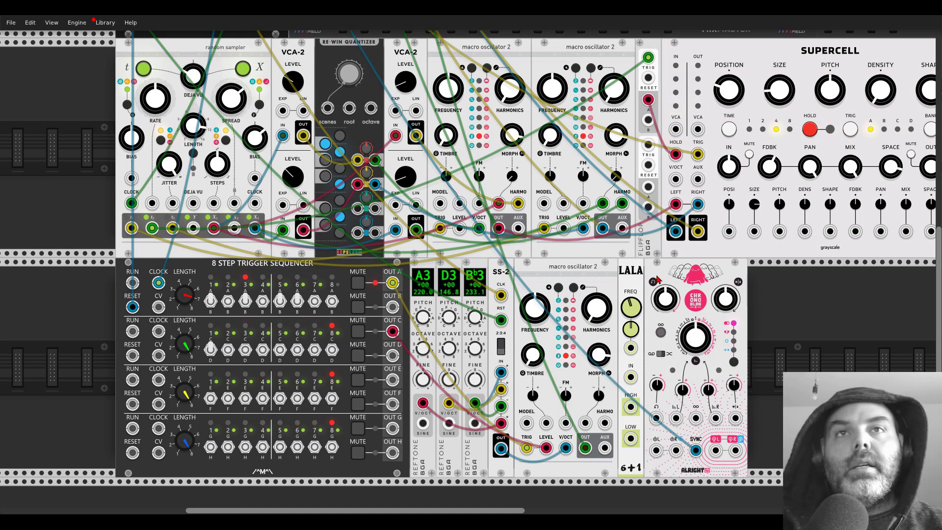
Step: Patch the low oscillator's OUT into LALA's input, set LALA's Frequency to about 1004 Hz, and patch its HIGH output into the Chronoblob's left input
{"action": "left_click_drag", "start_coordinate": [630, 376], "coordinate": [585, 447]}
{"action": "left_click_drag", "start_coordinate": [631, 307], "coordinate": [630, 299]}
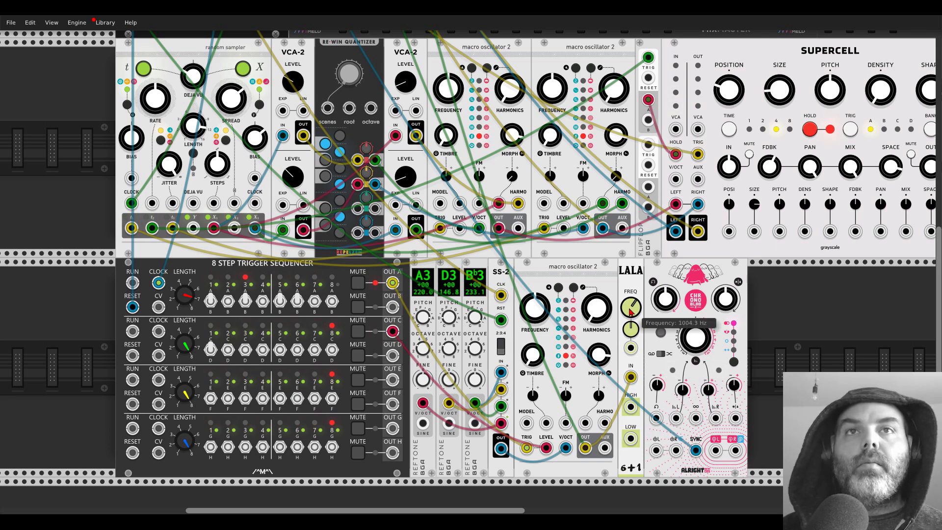
{"action": "left_click_drag", "start_coordinate": [630, 407], "coordinate": [656, 450]}
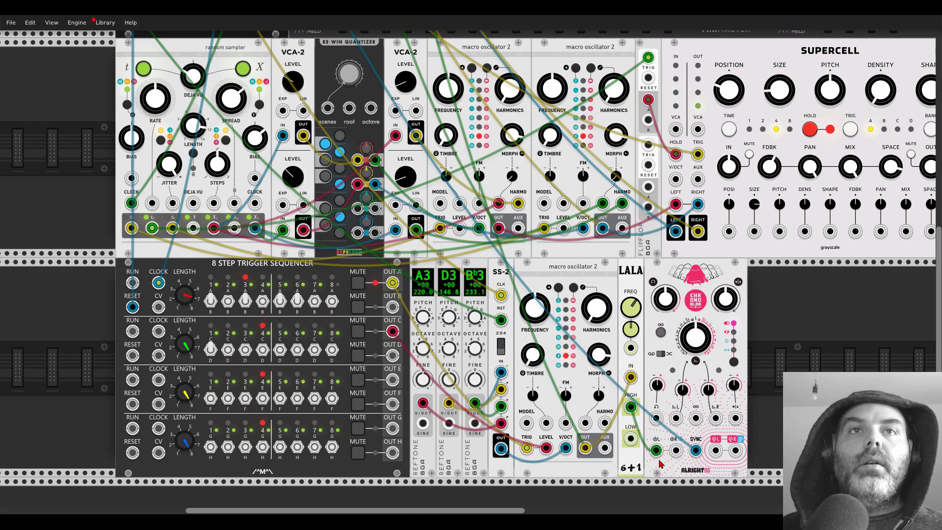
Step: Raise the Chronoblob's Dry/Wet and patch its left and right outputs into mixer channel 4
{"action": "mouse_move", "coordinate": [723, 302]}
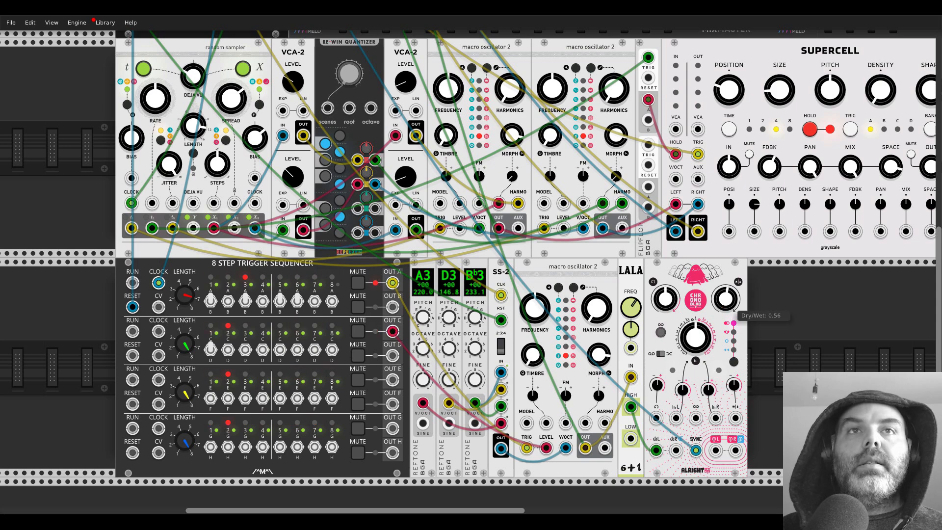
{"action": "scroll", "coordinate": [481, 49], "scroll_direction": "up", "scroll_amount": 5}
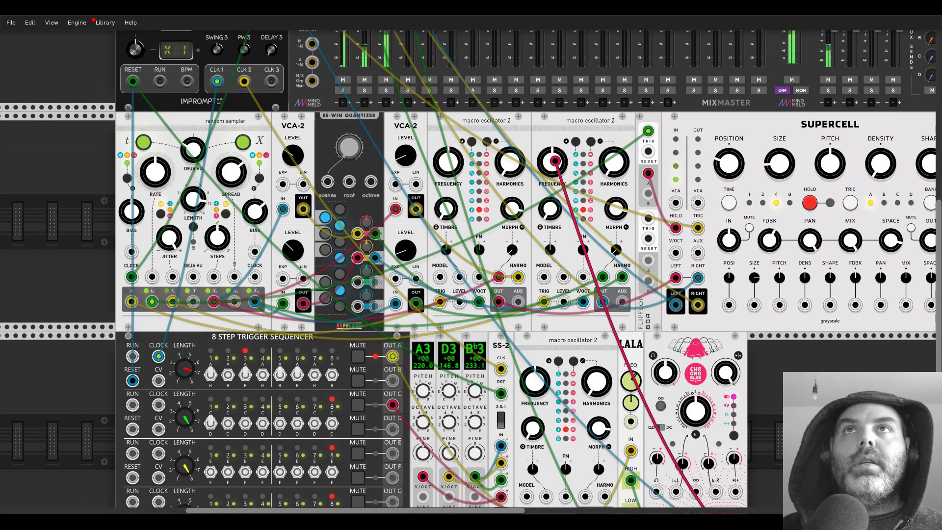
{"action": "left_click_drag", "start_coordinate": [482, 23], "coordinate": [407, 113]}
{"action": "scroll", "coordinate": [439, 210], "scroll_direction": "down", "scroll_amount": 5}
{"action": "scroll", "coordinate": [580, 215], "scroll_direction": "down", "scroll_amount": 6}
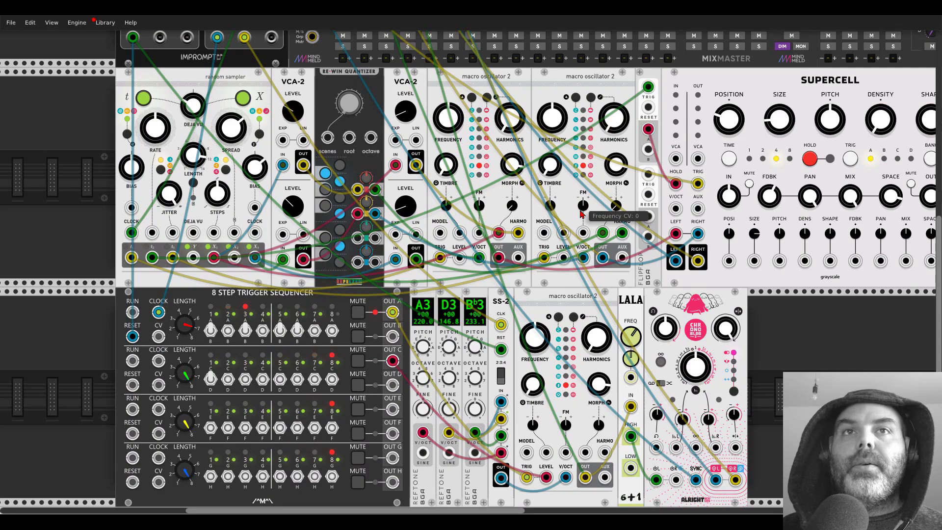
Step: Solo mixer channel 4 to isolate the Chronoblob delay signal
{"action": "scroll", "coordinate": [581, 214], "scroll_direction": "up", "scroll_amount": 6}
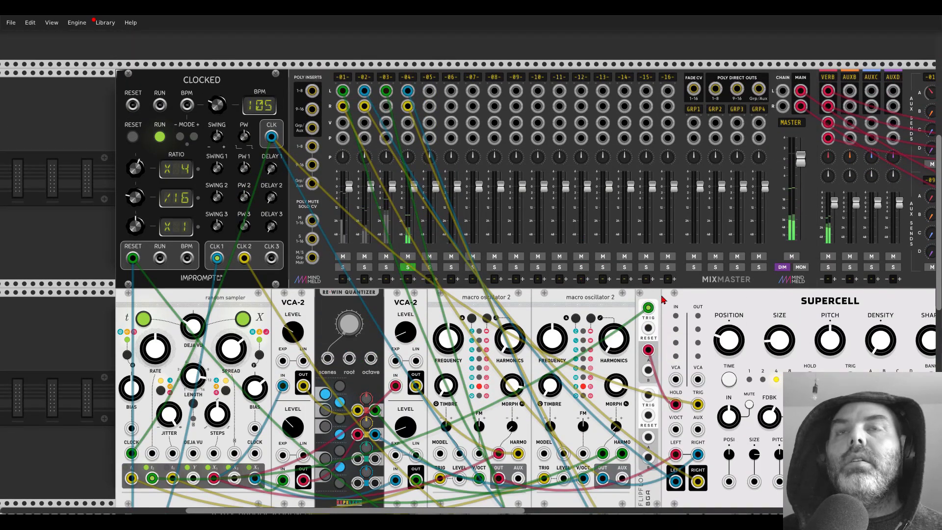
{"action": "scroll", "coordinate": [690, 297], "scroll_direction": "down", "scroll_amount": 4}
{"action": "scroll", "coordinate": [690, 296], "scroll_direction": "down", "scroll_amount": 3}
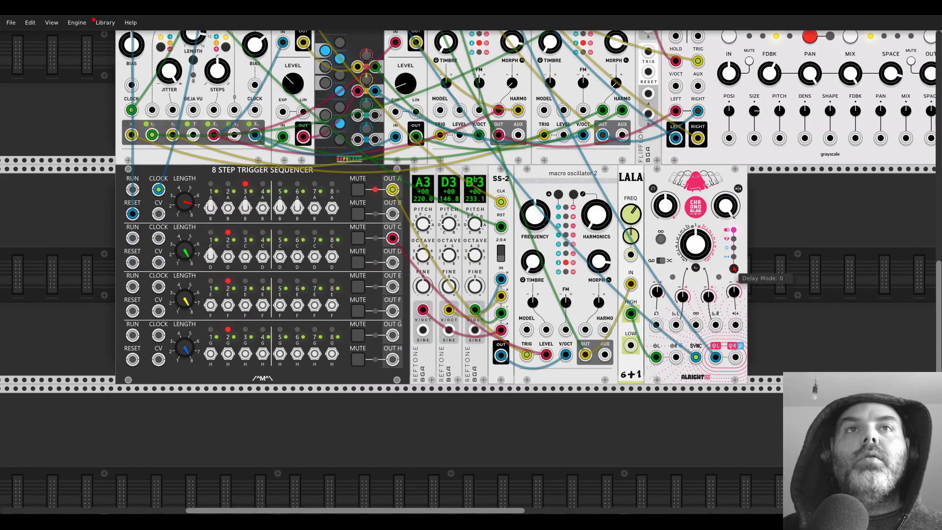
Step: Search the module library for "font" and insert the FONT filter directly beside the Chronoblob
{"action": "right_click", "coordinate": [764, 263]}
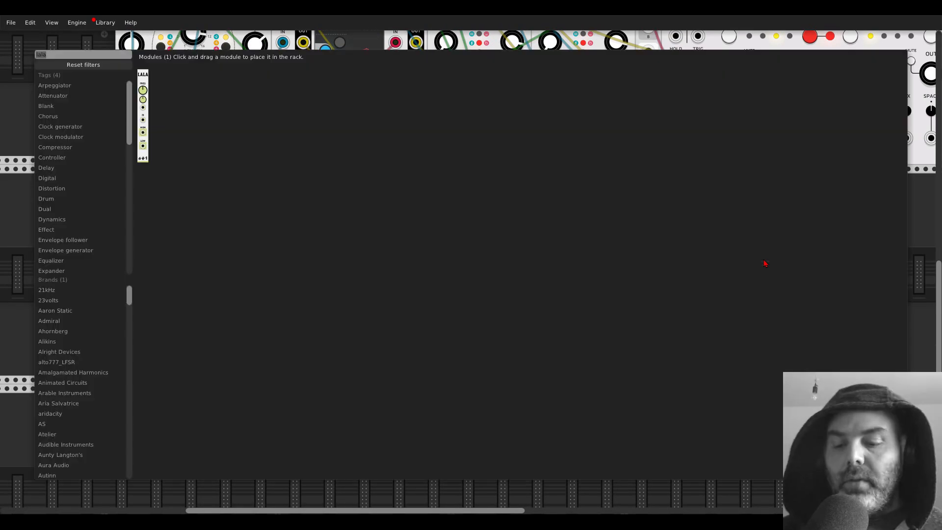
{"action": "type", "text": "font"}
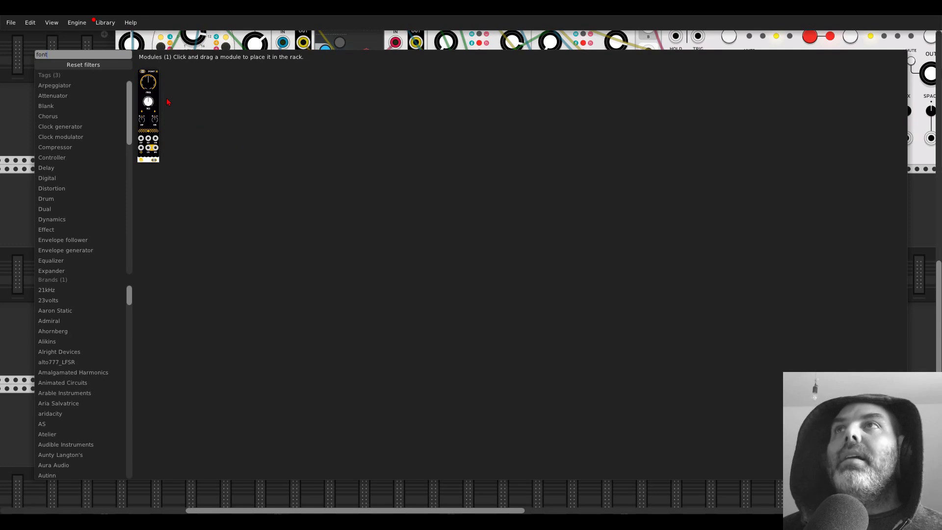
{"action": "left_click", "coordinate": [148, 113]}
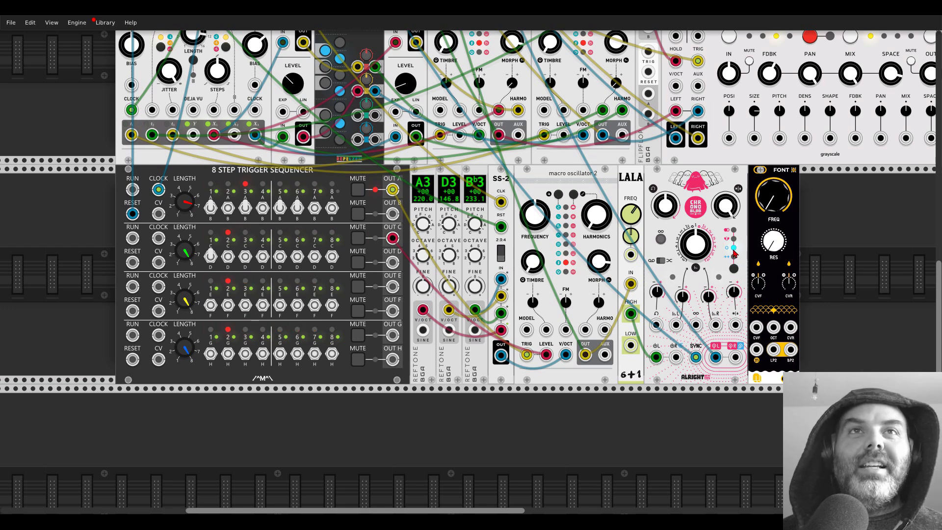
Step: Patch FONT between the Chronoblob's right output and right input, then raise its frequency and set its resonance to about 12.9
{"action": "left_click_drag", "start_coordinate": [735, 356], "coordinate": [677, 359]}
{"action": "left_click_drag", "start_coordinate": [780, 206], "coordinate": [775, 181]}
{"action": "left_click_drag", "start_coordinate": [774, 240], "coordinate": [774, 196]}
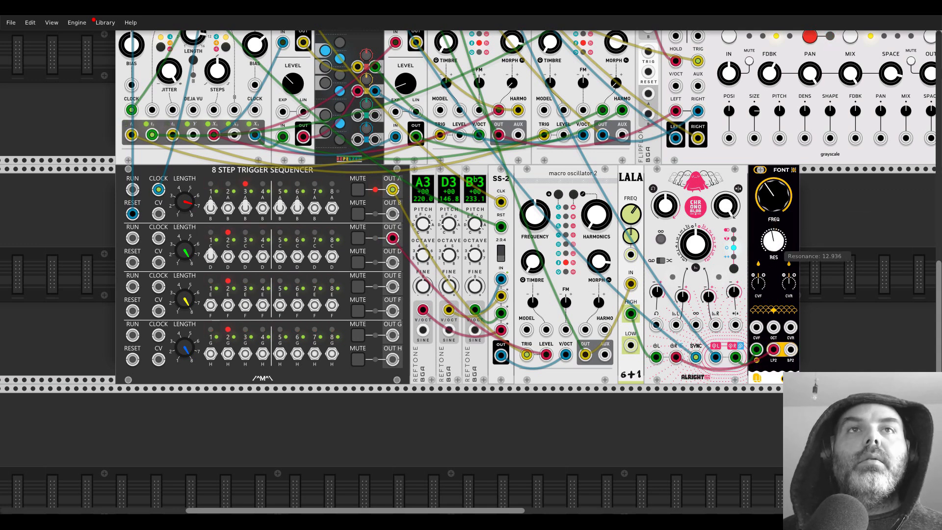
Step: Insert an LLFO in Slow mode beside FONT, patch its output into FONT's CVF input, and adjust FONT's cutoff attenuverter slightly
{"action": "right_click", "coordinate": [826, 251]}
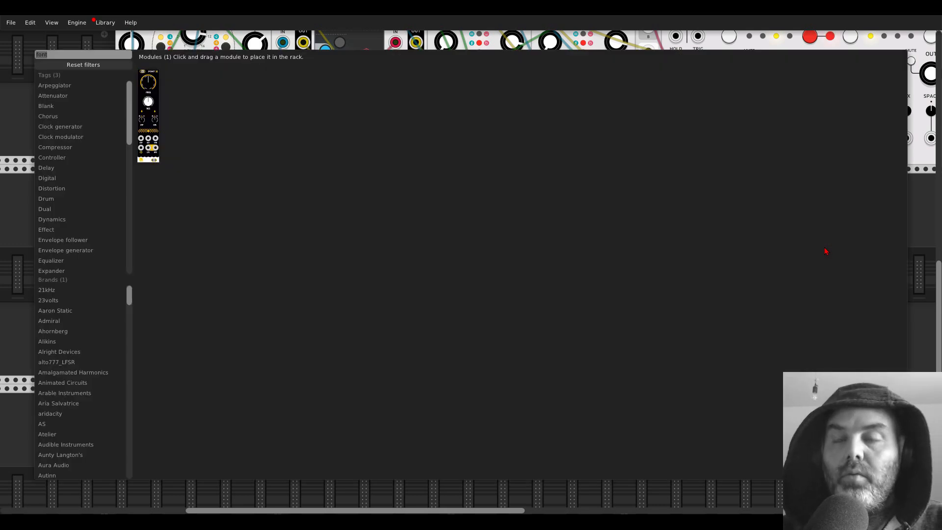
{"action": "type", "text": "llfo"}
{"action": "left_click_drag", "start_coordinate": [270, 82], "coordinate": [815, 206]}
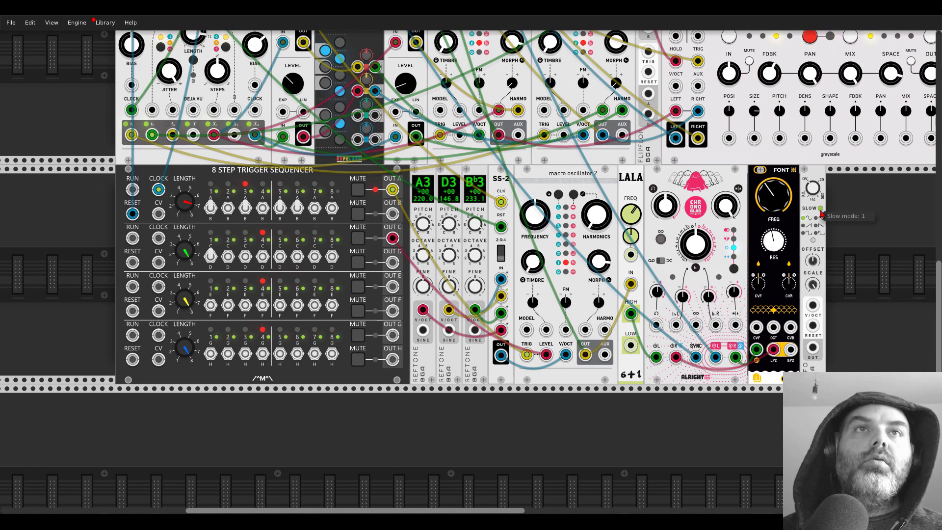
{"action": "left_click_drag", "start_coordinate": [812, 348], "coordinate": [756, 326]}
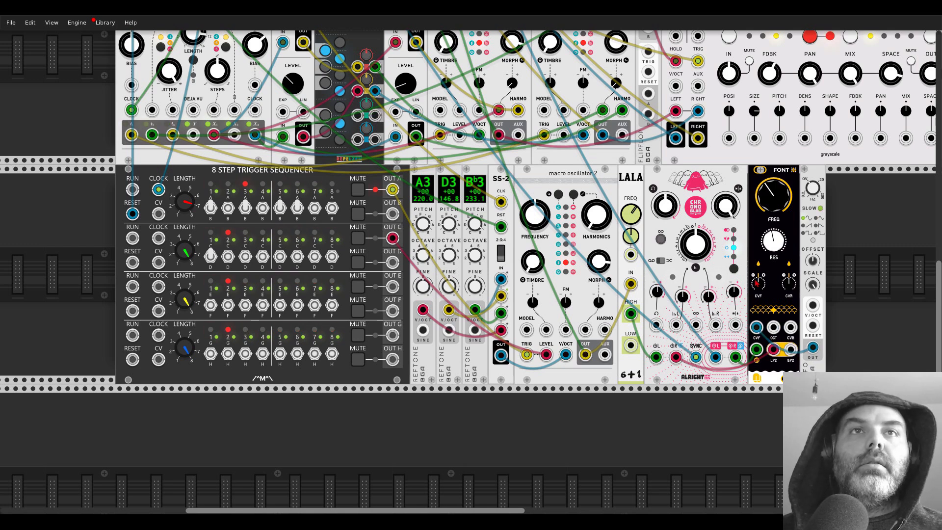
{"action": "left_click_drag", "start_coordinate": [756, 283], "coordinate": [757, 272]}
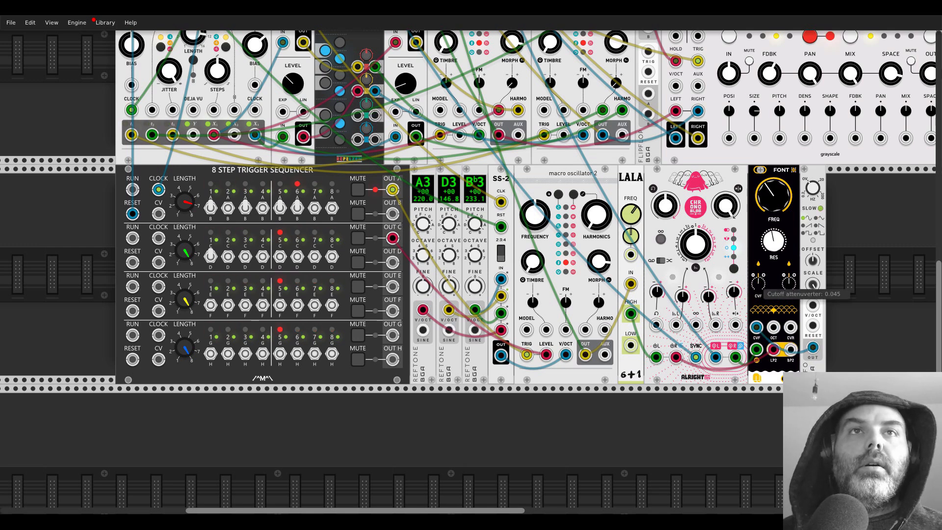
{"action": "double_click", "coordinate": [757, 282]}
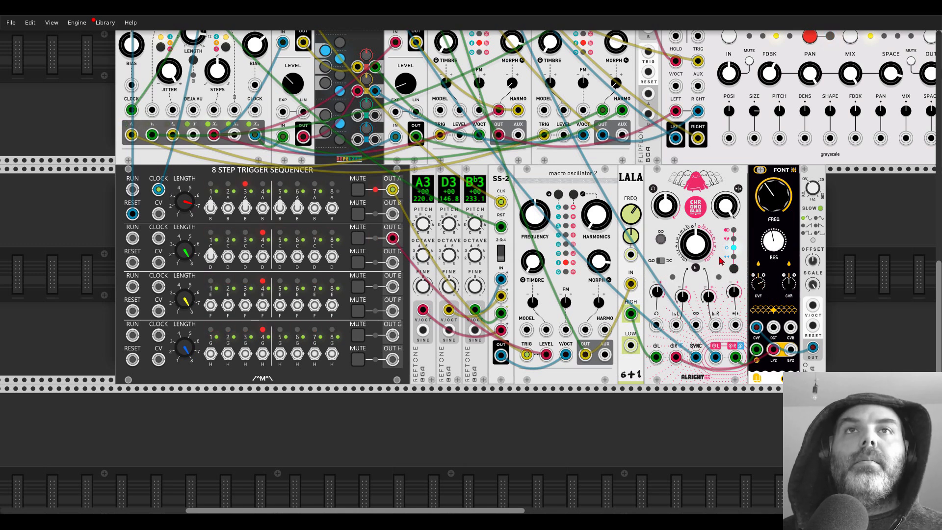
Step: Solo mixer channel 3 together with channel 4, and lower LALA's Frequency to about 936 Hz
{"action": "scroll", "coordinate": [648, 246], "scroll_direction": "up", "scroll_amount": 10}
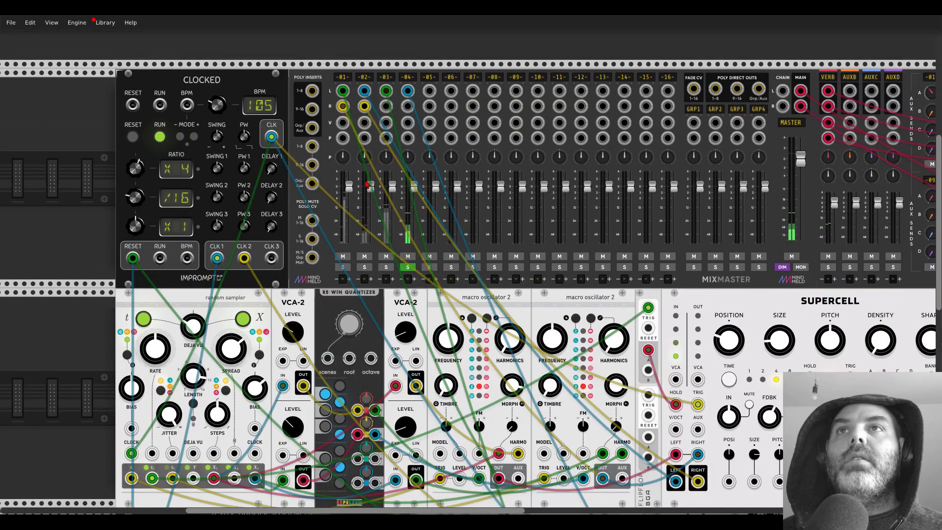
{"action": "left_click", "coordinate": [386, 267]}
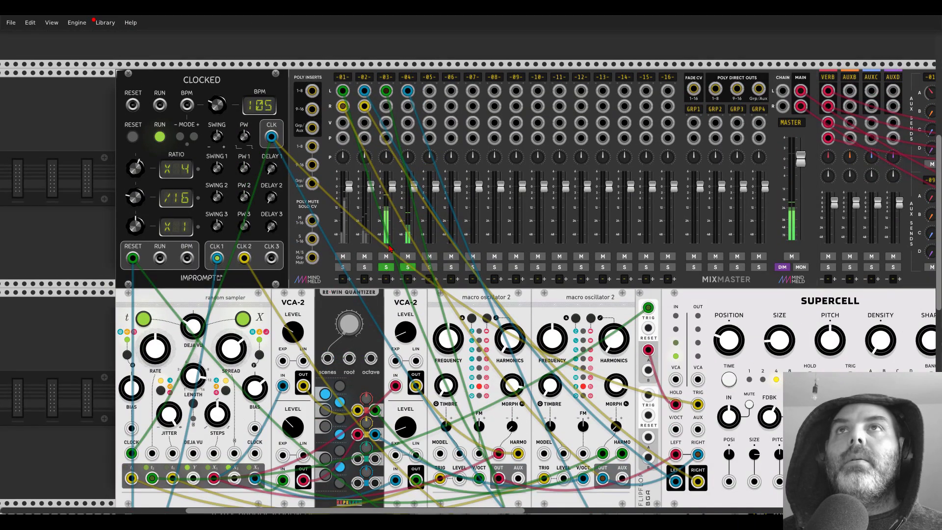
{"action": "scroll", "coordinate": [699, 316], "scroll_direction": "down", "scroll_amount": 6}
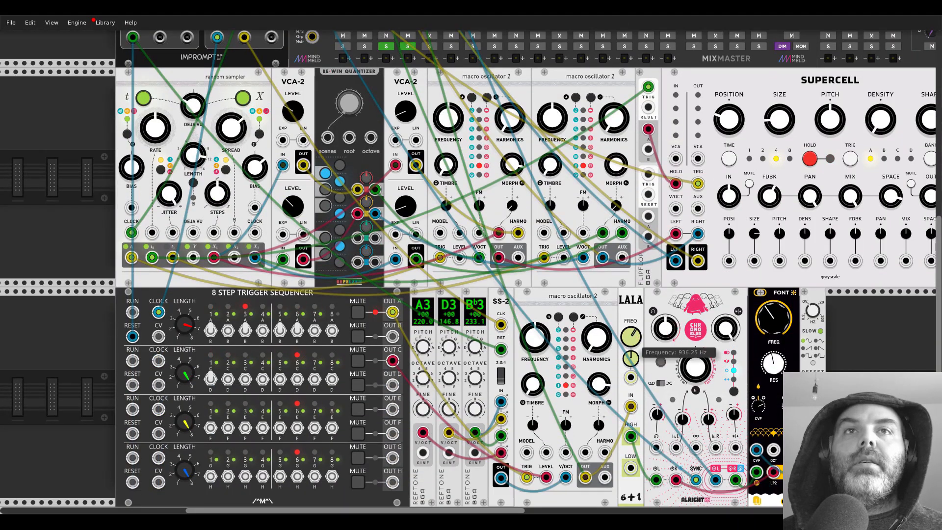
Step: Rename mixer channels 1 to 4 as CHIL, SPCL, SEQ and SEQD
{"action": "scroll", "coordinate": [604, 138], "scroll_direction": "up", "scroll_amount": 7}
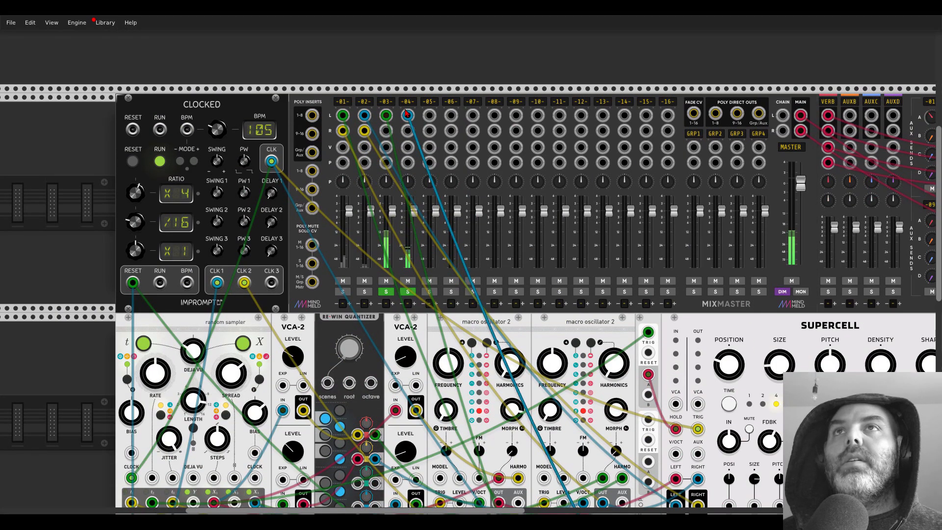
{"action": "left_click", "coordinate": [389, 105]}
{"action": "type", "text": "SEQ"}
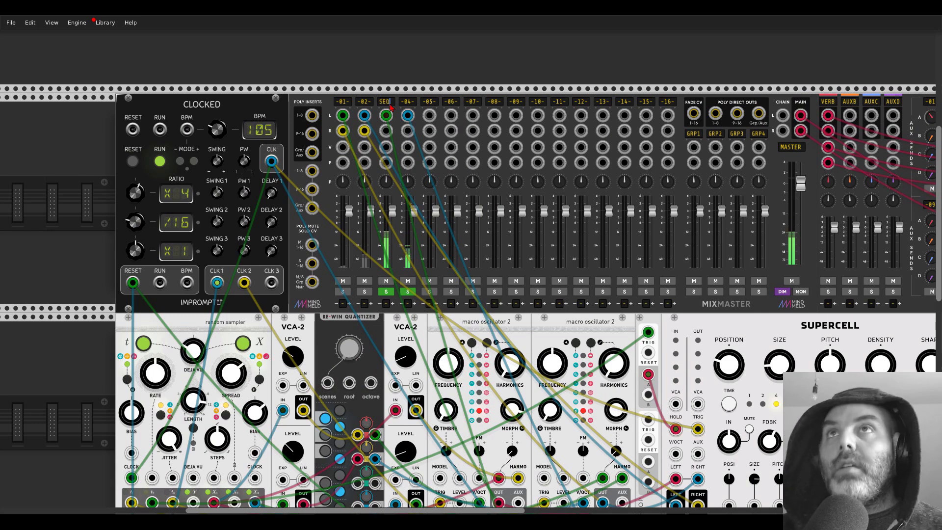
{"action": "left_click", "coordinate": [414, 105]}
{"action": "type", "text": "SEQD"}
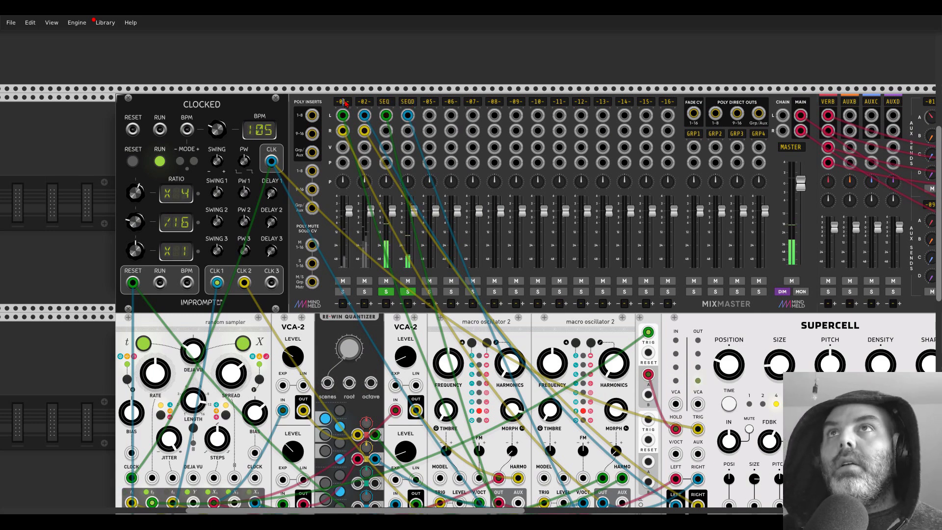
{"action": "left_click", "coordinate": [345, 103]}
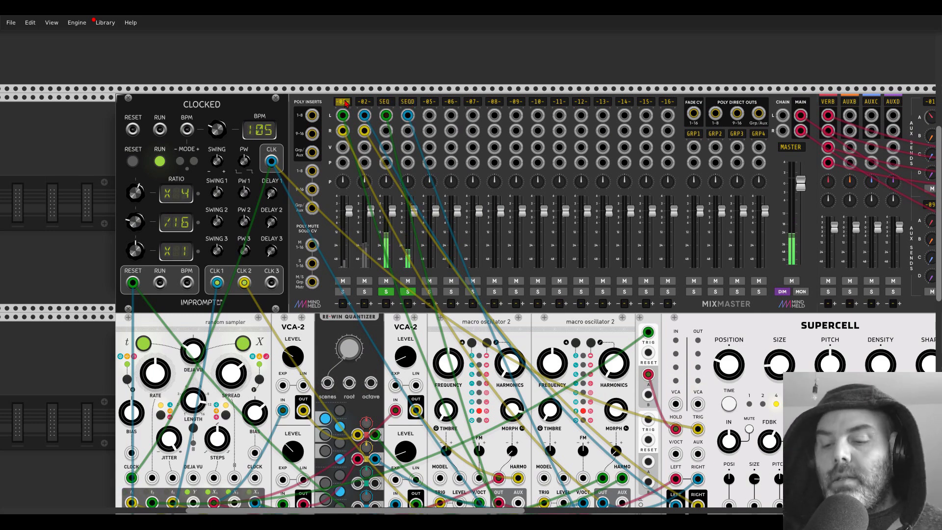
{"action": "type", "text": "CHIL"}
{"action": "left_click", "coordinate": [364, 103]}
{"action": "type", "text": "S"}
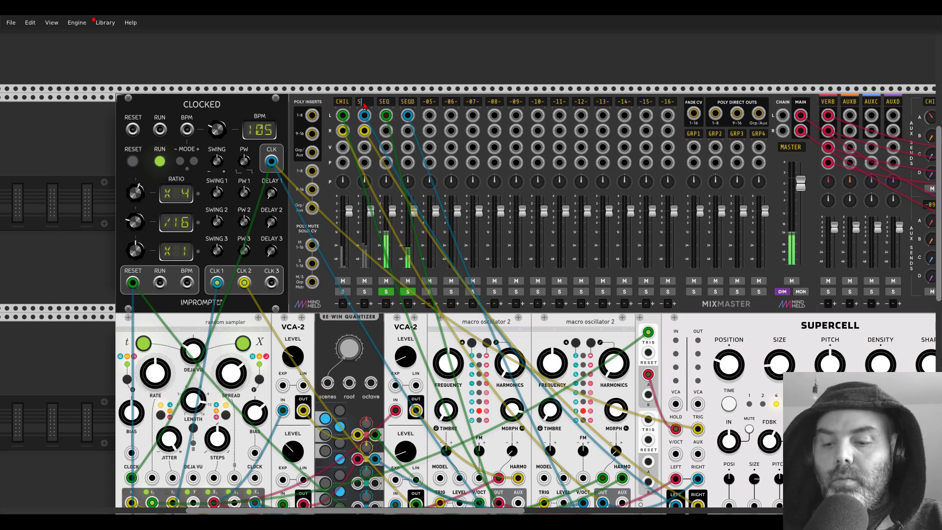
{"action": "type", "text": "PCL"}
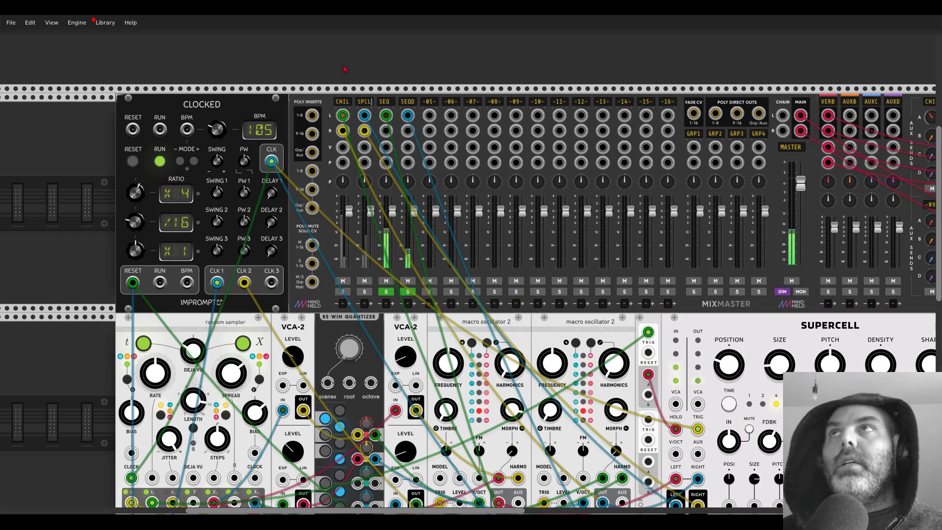
Step: Raise the SEQD channel's aux A send on the AuxSpander to feed the delay into the VERB return
{"action": "scroll", "coordinate": [348, 53], "scroll_direction": "right", "scroll_amount": 5}
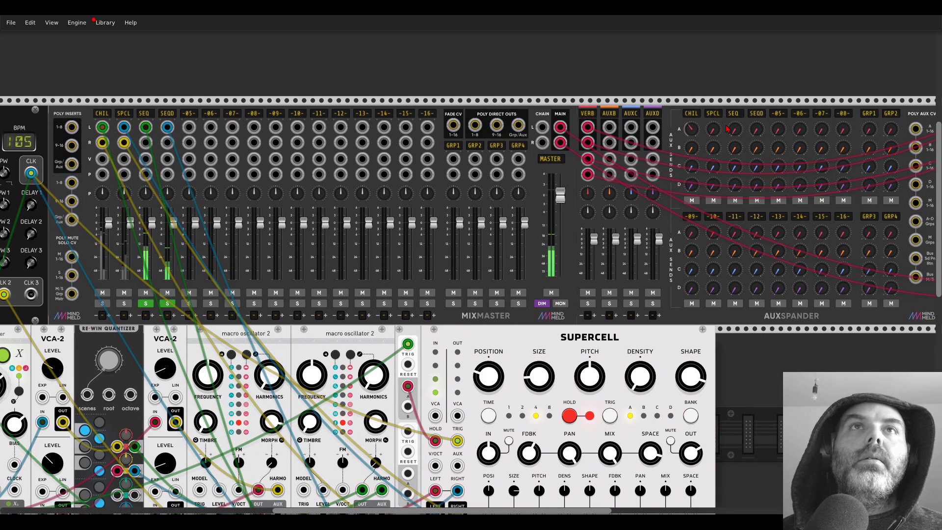
{"action": "left_click_drag", "start_coordinate": [756, 131], "coordinate": [756, 120]}
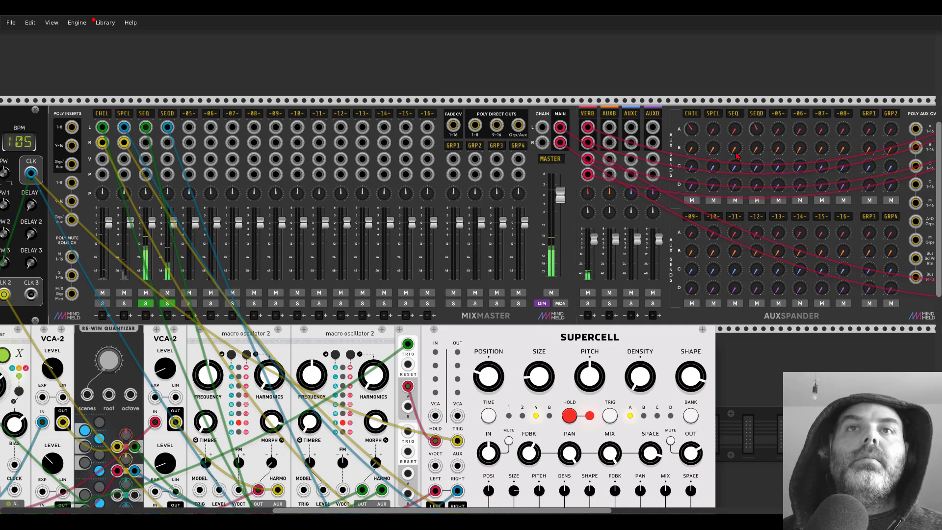
Step: Set FONT's resonance to about 15.0 and lower LALA's Frequency to about 659 Hz
{"action": "scroll", "coordinate": [754, 139], "scroll_direction": "down", "scroll_amount": 7}
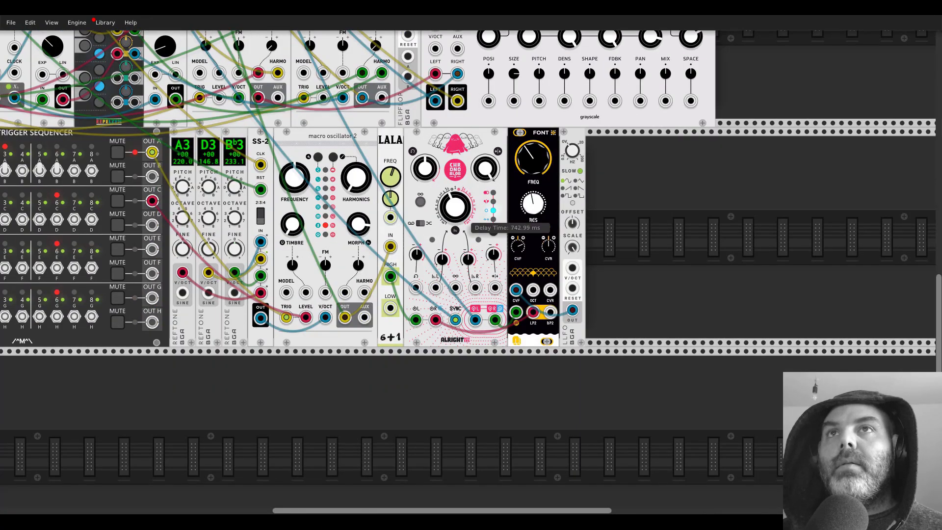
{"action": "left_click_drag", "start_coordinate": [455, 155], "coordinate": [612, 196]}
{"action": "left_click_drag", "start_coordinate": [610, 248], "coordinate": [610, 269]}
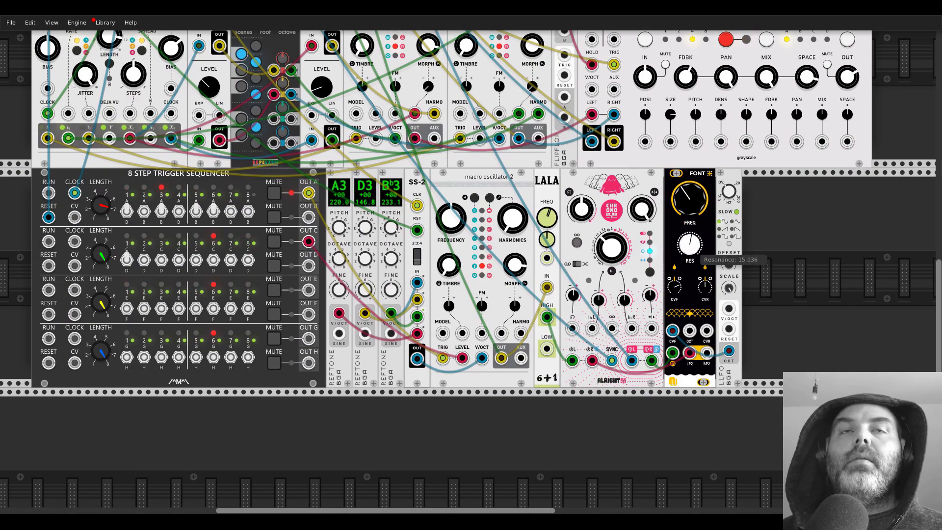
{"action": "scroll", "coordinate": [547, 219], "scroll_direction": "down", "scroll_amount": 1}
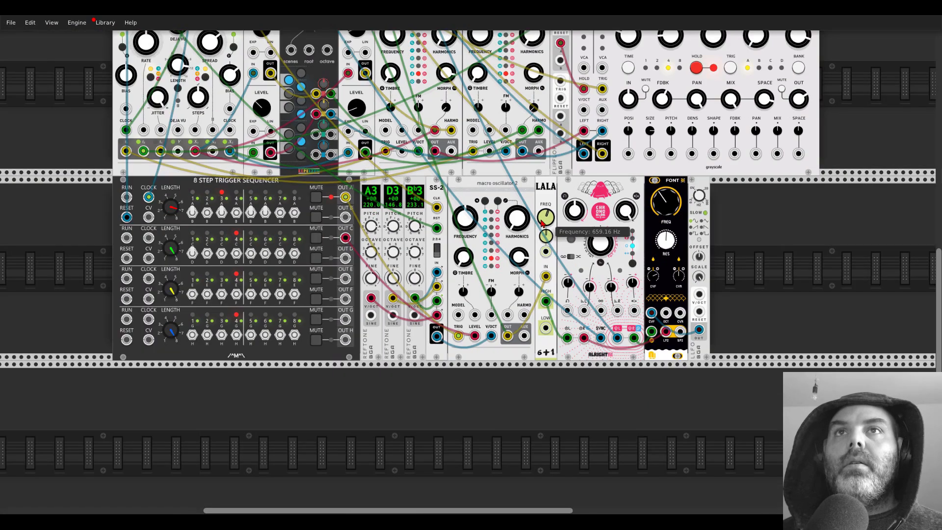
Step: Turn off solo on the SEQ and SEQD channels so the full mix plays
{"action": "scroll", "coordinate": [520, 219], "scroll_direction": "up", "scroll_amount": 8}
{"action": "scroll", "coordinate": [496, 221], "scroll_direction": "up", "scroll_amount": 1}
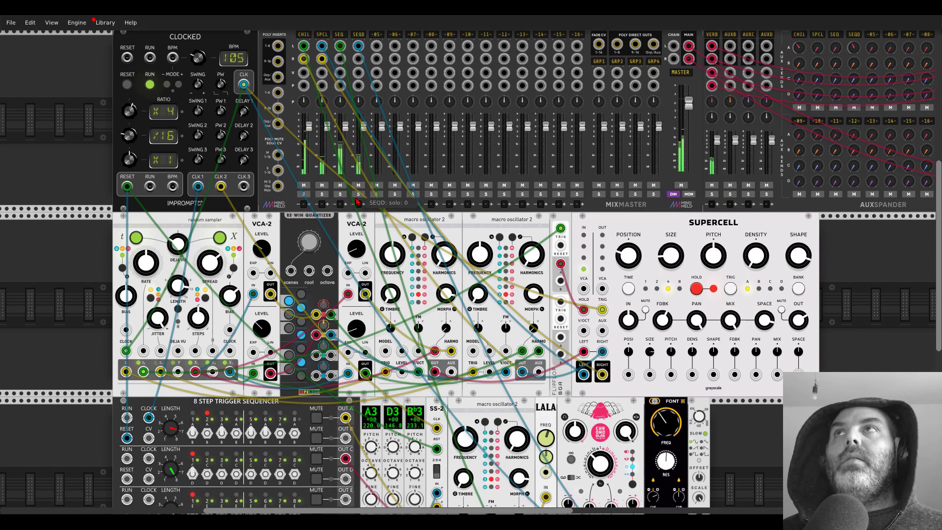
{"action": "scroll", "coordinate": [96, 206], "scroll_direction": "down", "scroll_amount": 2}
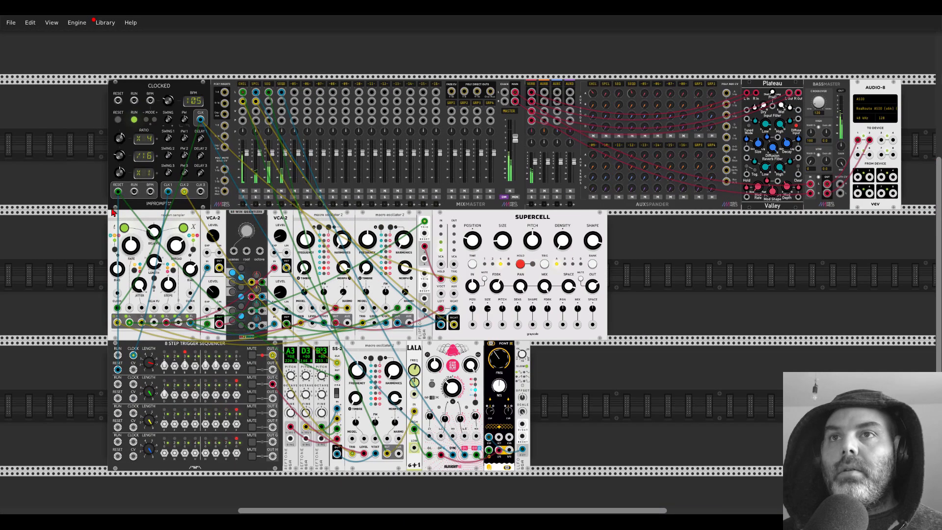
Step: Shift the low macro oscillator and the modules following it away from SS-2 to open a gap in the row
{"action": "left_click_drag", "start_coordinate": [571, 359], "coordinate": [654, 360]}
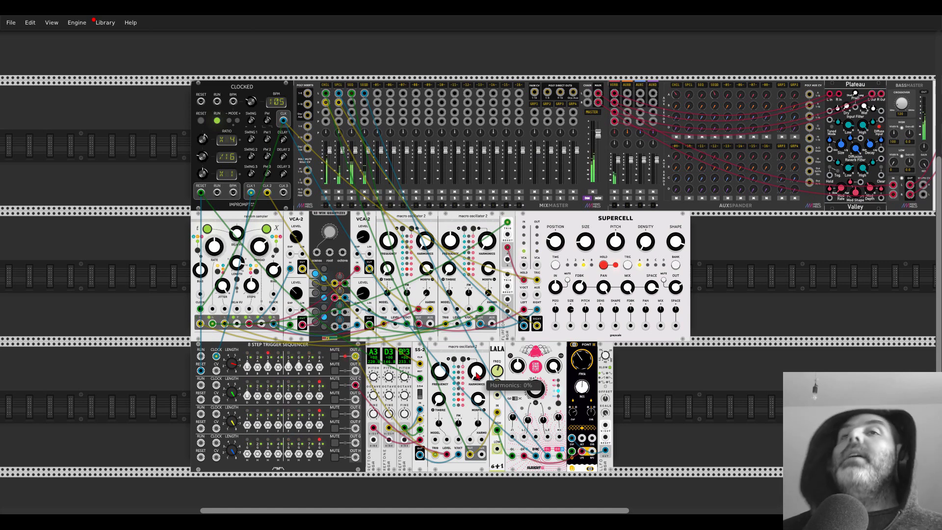
{"action": "left_click_drag", "start_coordinate": [444, 356], "coordinate": [462, 357]}
{"action": "scroll", "coordinate": [459, 444], "scroll_direction": "up", "scroll_amount": 3}
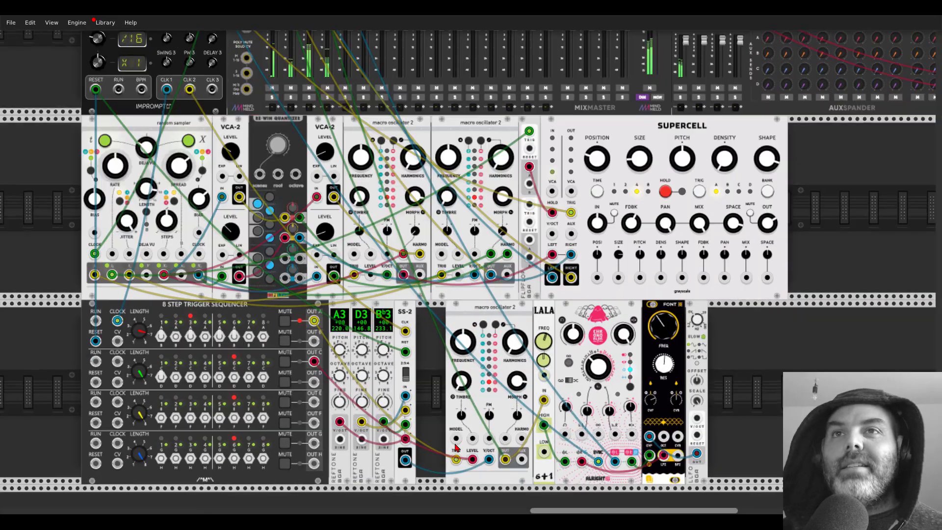
{"action": "scroll", "coordinate": [438, 343], "scroll_direction": "up", "scroll_amount": 5}
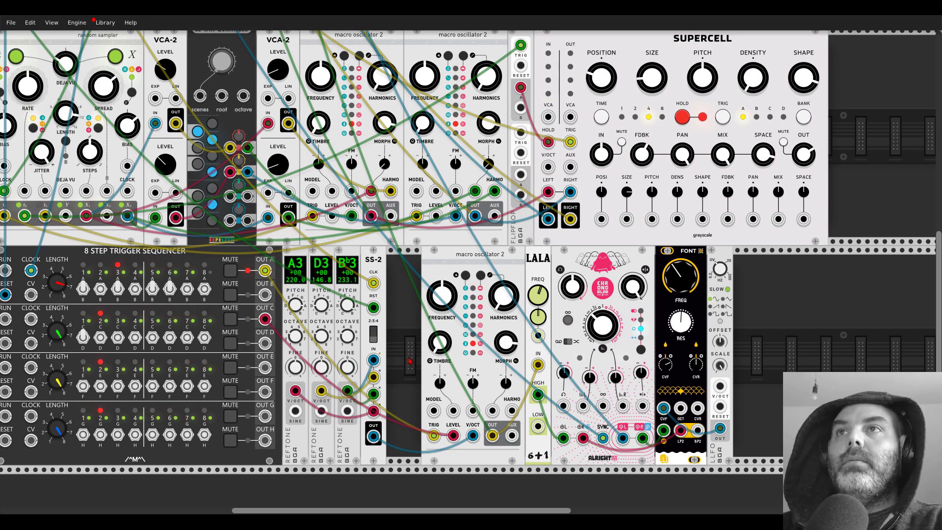
Step: Search the module library for "bool" and insert the Bogaudio BOOL module beside SS-2
{"action": "right_click", "coordinate": [409, 361]}
{"action": "type", "text": "lfo"}
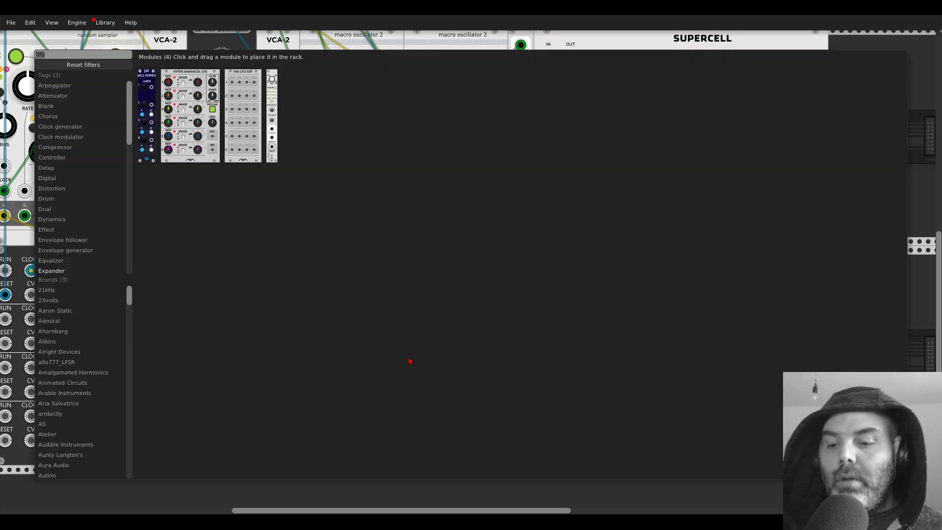
{"action": "key", "text": "BackSpace"}
{"action": "key", "text": "BackSpace"}
{"action": "key", "text": "BackSpace"}
{"action": "type", "text": "bool"}
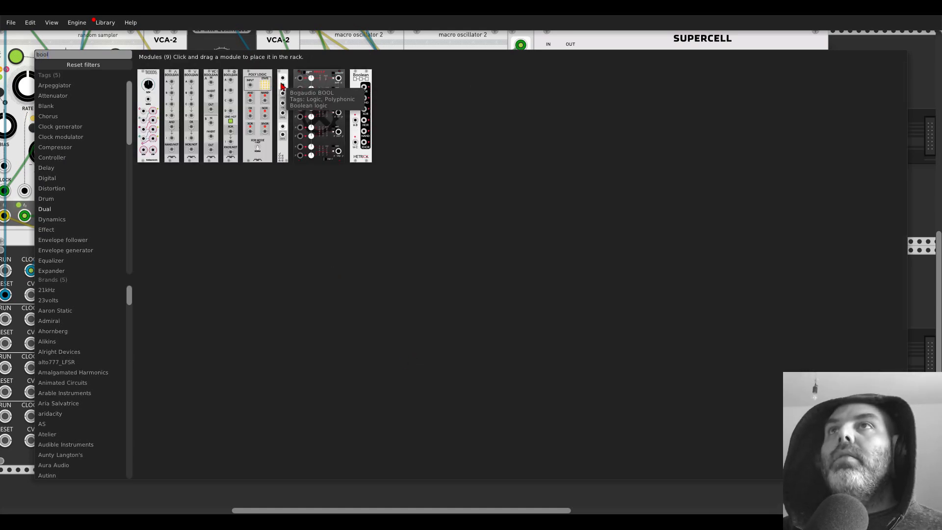
{"action": "left_click_drag", "start_coordinate": [281, 85], "coordinate": [392, 239]}
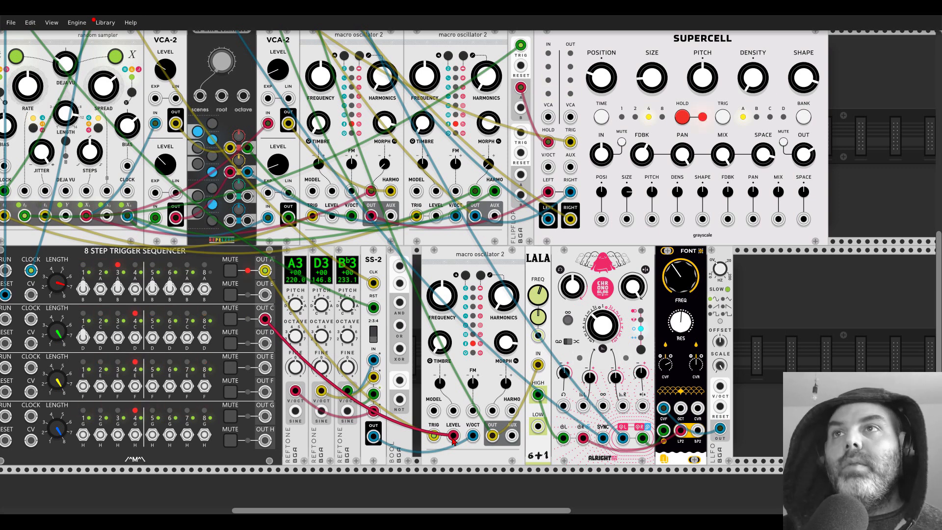
Step: Patch the trigger sequencer's OUT A and OUT C into BOOL's two logic inputs
{"action": "left_click_drag", "start_coordinate": [399, 266], "coordinate": [265, 271]}
{"action": "left_click_drag", "start_coordinate": [401, 287], "coordinate": [264, 319]}
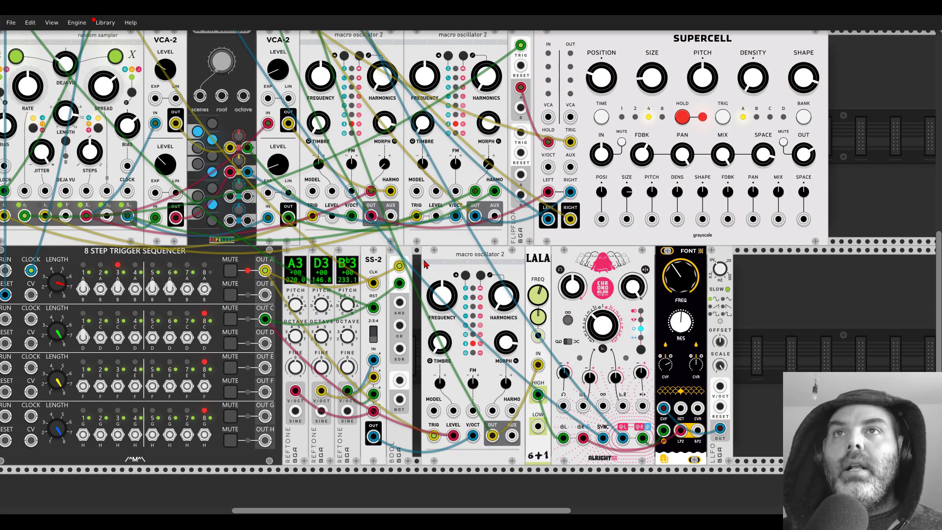
Step: Widen the gap before the low oscillator, search for "ad", and insert the AD envelope module beside BOOL
{"action": "left_click_drag", "start_coordinate": [429, 260], "coordinate": [459, 267]}
{"action": "right_click", "coordinate": [442, 269]}
{"action": "type", "text": "ad"}
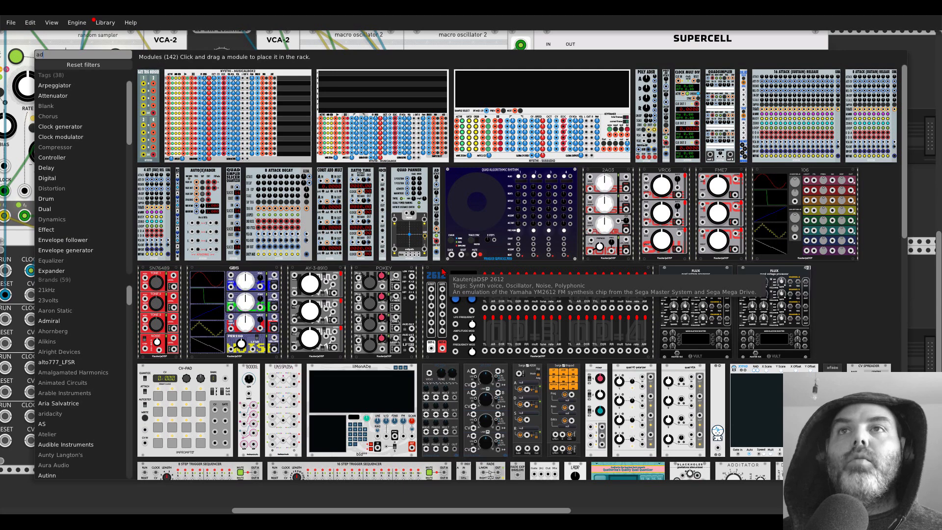
{"action": "left_click_drag", "start_coordinate": [435, 199], "coordinate": [420, 241]}
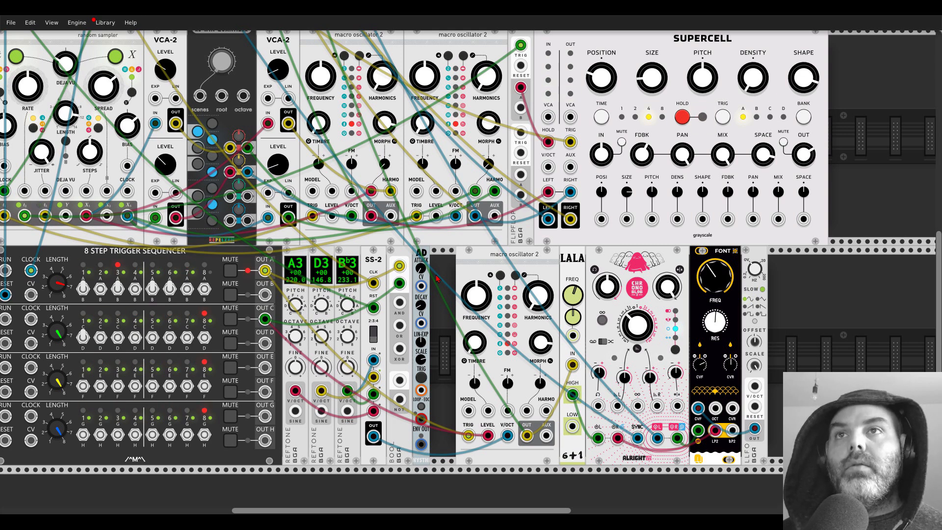
Step: Patch BOOL's AND output into AD's TRIG input, and AD's ENV OUT into the low oscillator's HARMO input
{"action": "left_click_drag", "start_coordinate": [400, 303], "coordinate": [421, 390]}
{"action": "left_click_drag", "start_coordinate": [421, 443], "coordinate": [545, 410]}
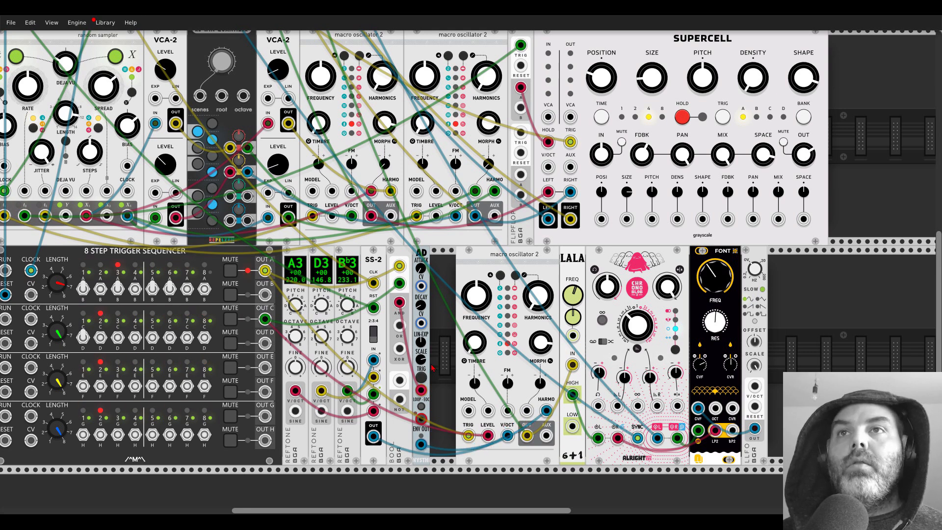
Step: Adjust the AD envelope's attack, decay and scale to shape the modulation of the low oscillator's harmonics
{"action": "left_click_drag", "start_coordinate": [421, 358], "coordinate": [421, 362]}
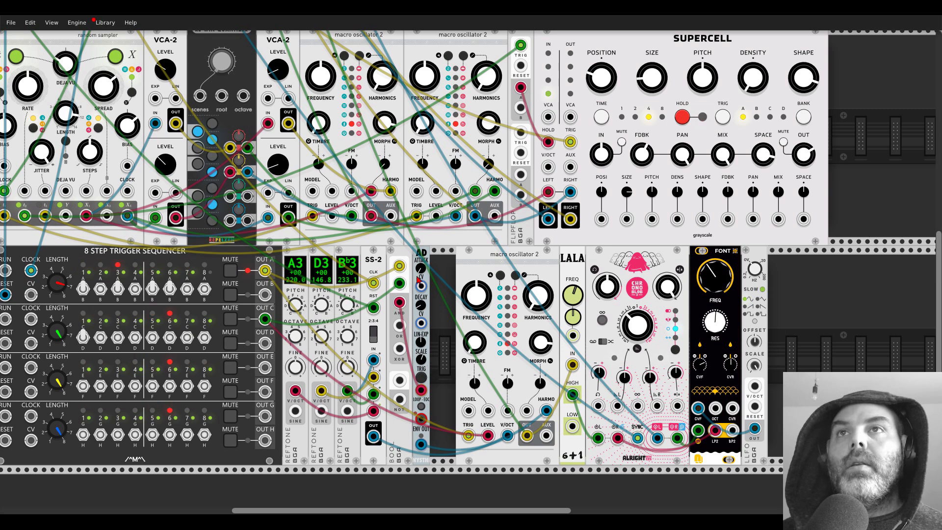
{"action": "mouse_move", "coordinate": [421, 269]}
{"action": "left_mouse_down"}
{"action": "mouse_move", "coordinate": [421, 254]}
{"action": "mouse_move", "coordinate": [420, 265]}
{"action": "left_mouse_up"}
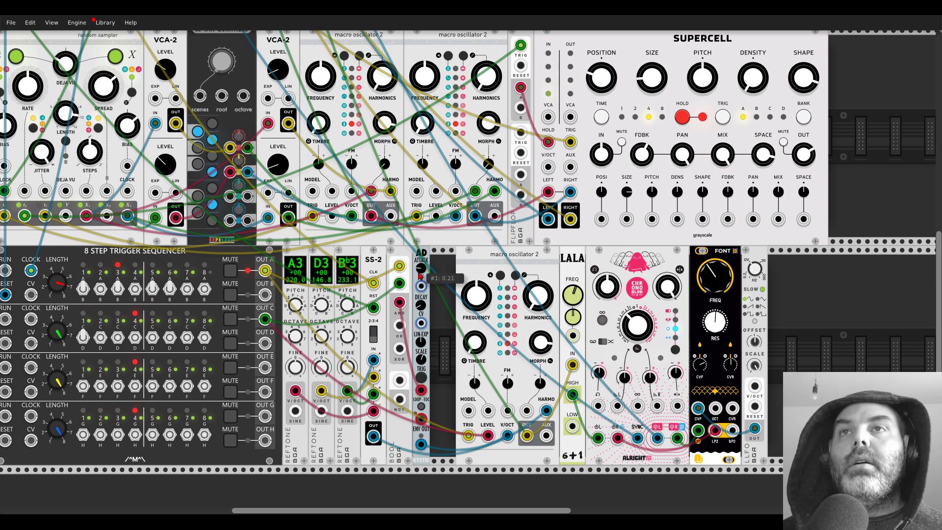
{"action": "left_click_drag", "start_coordinate": [421, 305], "coordinate": [421, 309]}
{"action": "left_click_drag", "start_coordinate": [421, 359], "coordinate": [421, 362]}
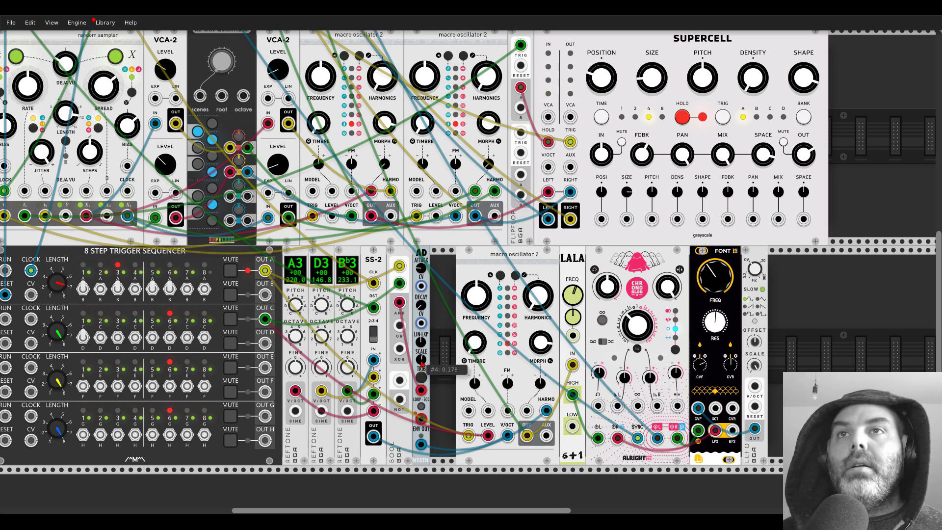
{"action": "right_click", "coordinate": [421, 362]}
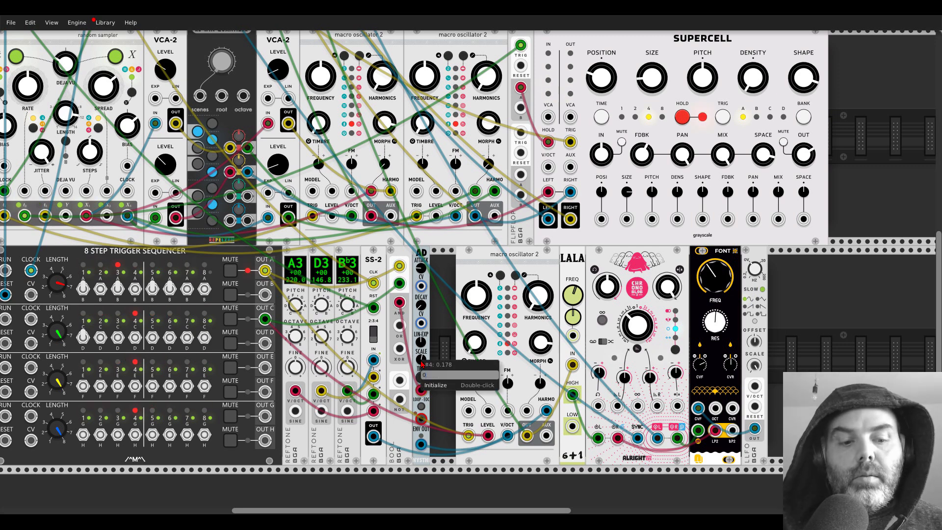
{"action": "key", "text": "Return"}
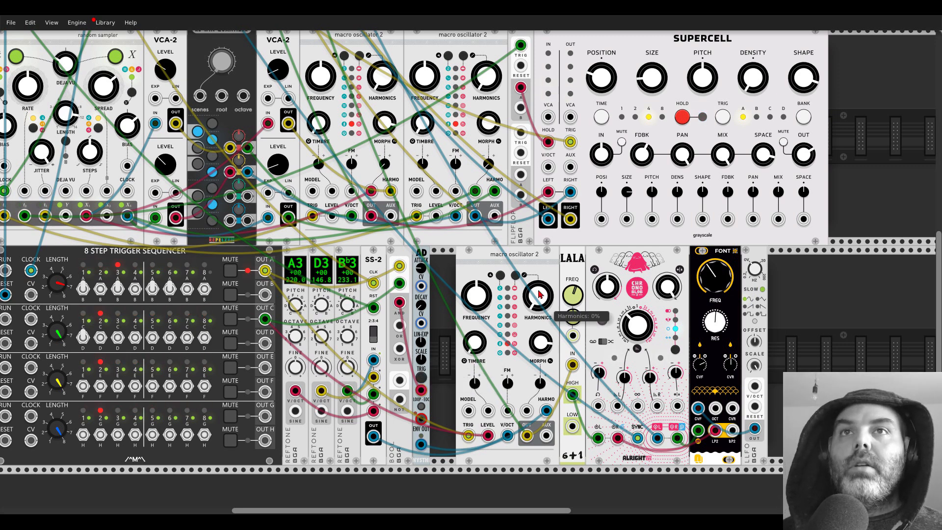
Step: Close the gap between AD and the low oscillator by shifting the low voice's modules up against AD
{"action": "left_click_drag", "start_coordinate": [755, 259], "coordinate": [730, 265]}
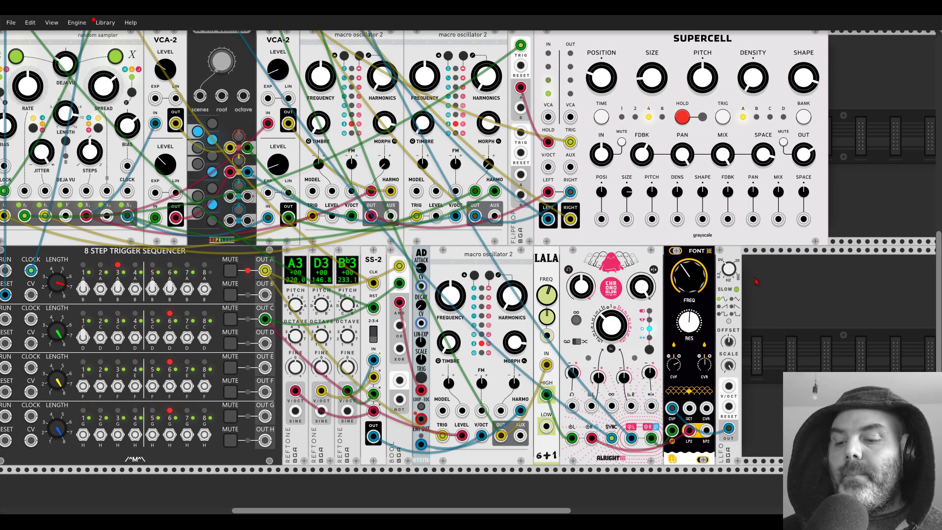
{"action": "scroll", "coordinate": [755, 281], "scroll_direction": "down", "scroll_amount": 1}
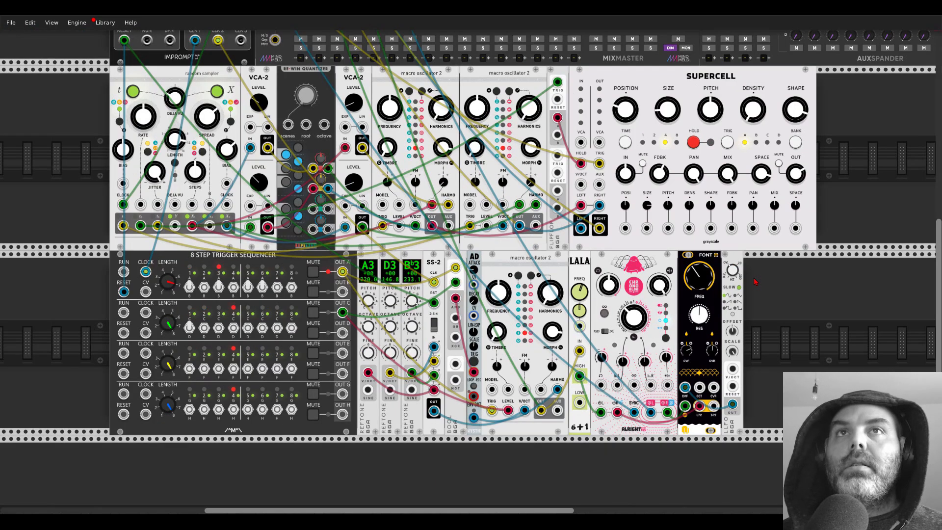
{"action": "left_click_drag", "start_coordinate": [837, 204], "coordinate": [796, 246]}
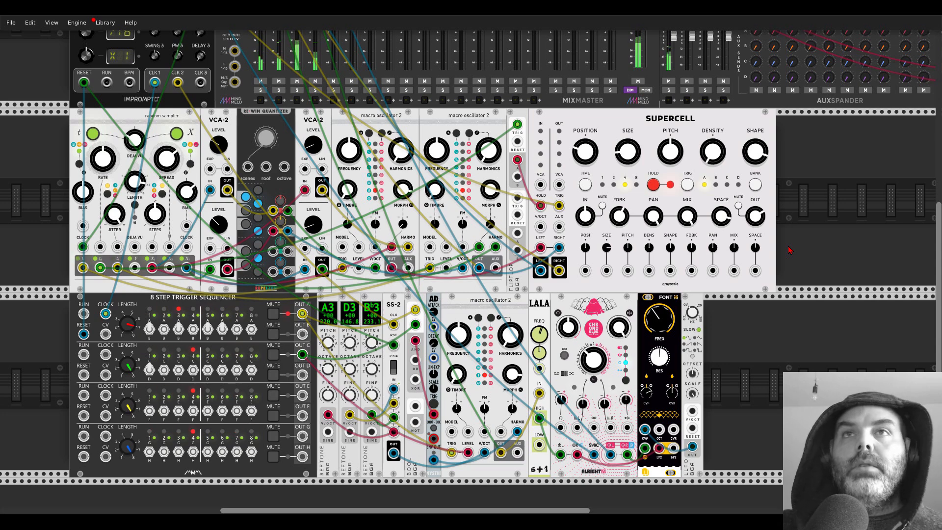
Step: Duplicate the low voice's macro oscillator 2 into the empty row below
{"action": "scroll", "coordinate": [788, 249], "scroll_direction": "down", "scroll_amount": 3}
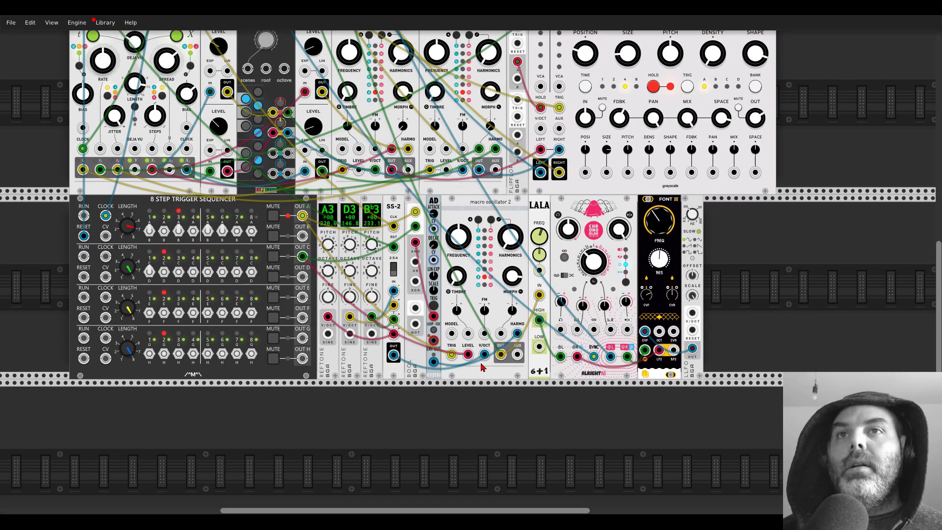
{"action": "key", "text": "ctrl+d"}
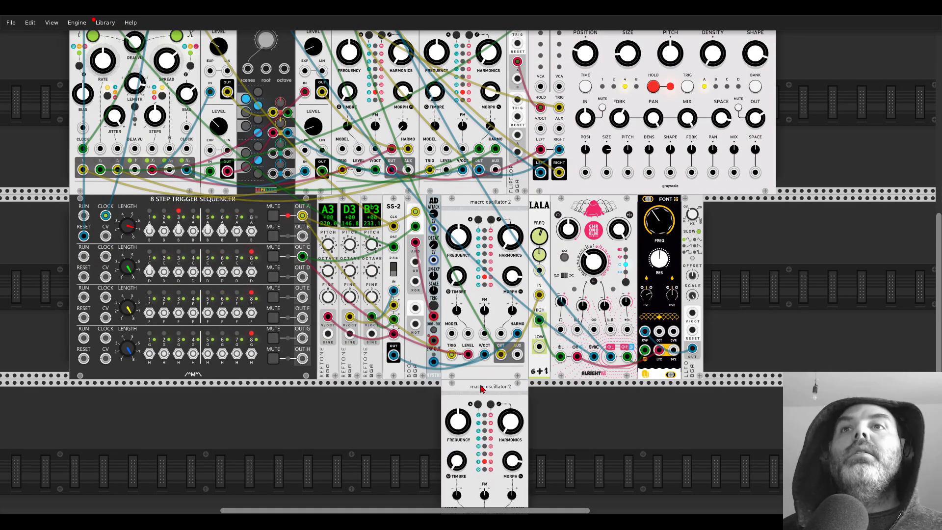
Step: Search for "phra", insert PHRASE-SEQ-16 in the new row with the duplicated oscillator beside it, and stop the sequencer running
{"action": "scroll", "coordinate": [357, 349], "scroll_direction": "down", "scroll_amount": 4}
{"action": "right_click", "coordinate": [341, 337]}
{"action": "type", "text": "phra"}
{"action": "left_click_drag", "start_coordinate": [219, 78], "coordinate": [189, 224]}
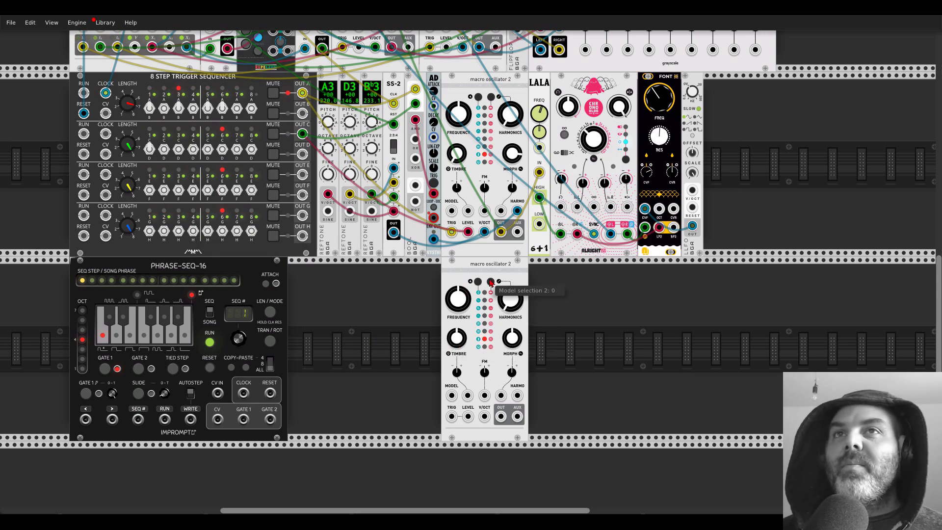
{"action": "left_click_drag", "start_coordinate": [481, 270], "coordinate": [327, 271]}
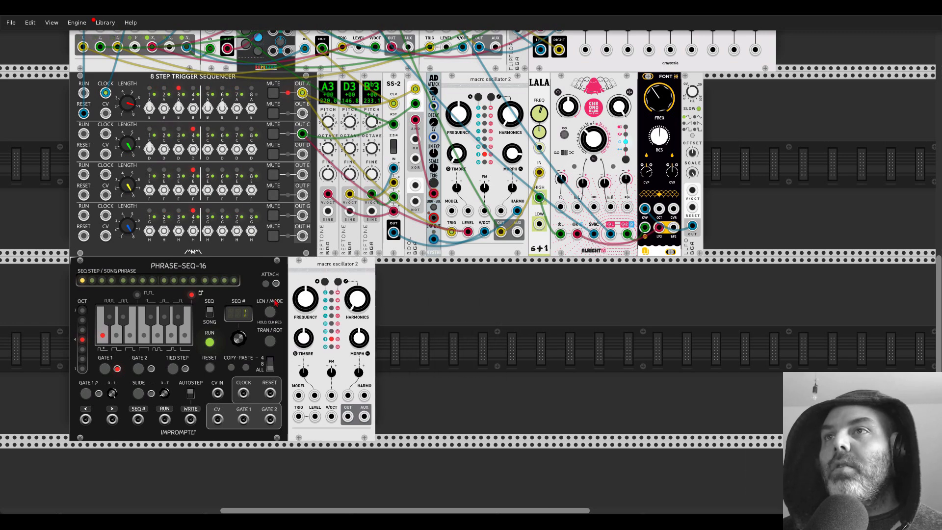
{"action": "left_click", "coordinate": [211, 343]}
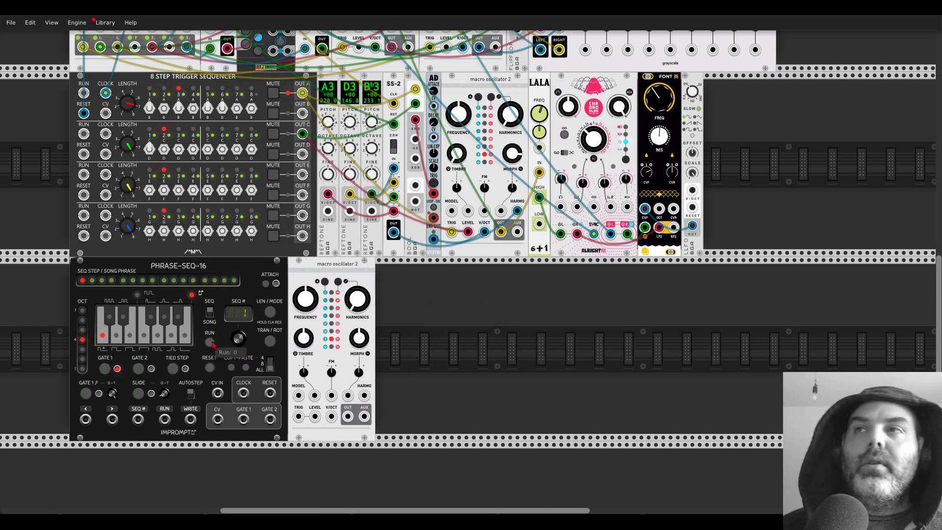
Step: Replace PHRASE-SEQ-16 with PHRASE-SEQ-32 in the new row and stop it running
{"action": "key", "text": "Delete"}
{"action": "right_click", "coordinate": [214, 345]}
{"action": "left_click_drag", "start_coordinate": [309, 141], "coordinate": [203, 265]}
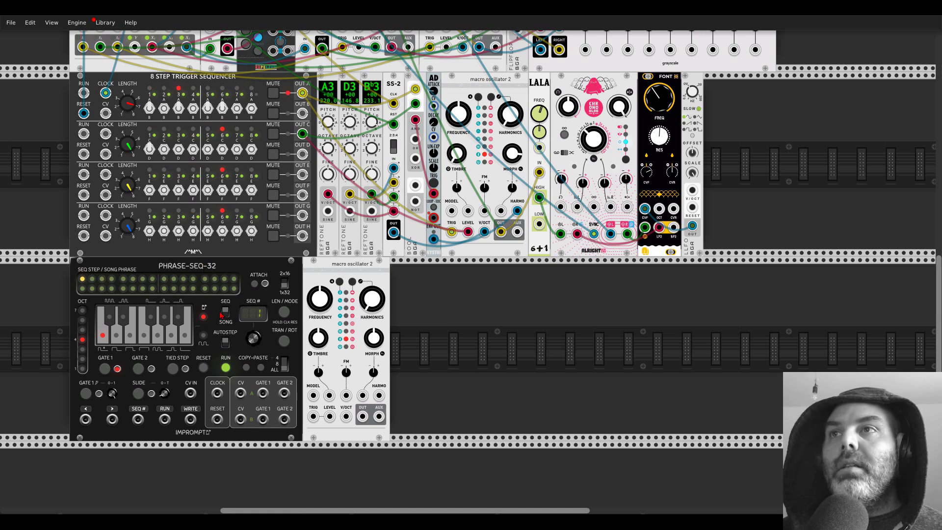
{"action": "left_click", "coordinate": [227, 372]}
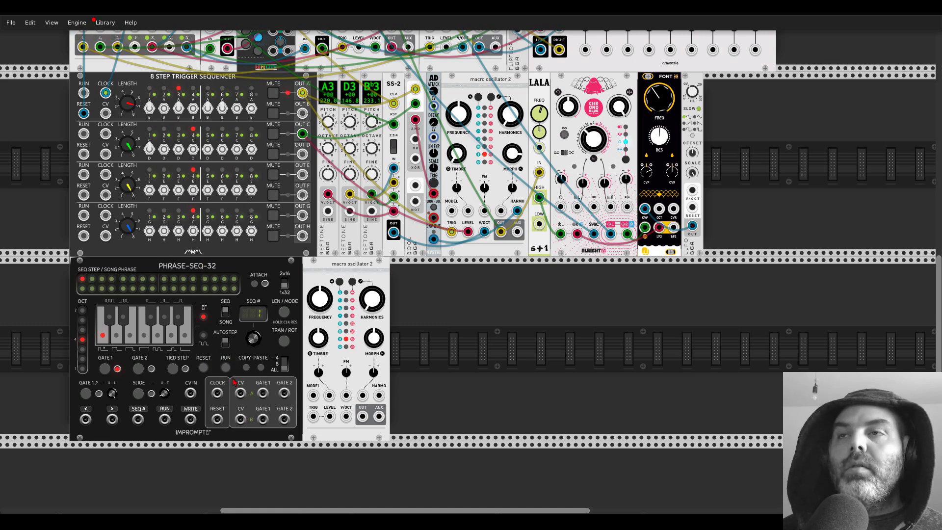
Step: Patch PHRASE-SEQ-32's CV A output into the duplicated oscillator's V/OCT input, and the oscillator's OUT up to the mixer
{"action": "left_click_drag", "start_coordinate": [240, 393], "coordinate": [335, 53]}
{"action": "scroll", "coordinate": [182, 379], "scroll_direction": "down", "scroll_amount": 6}
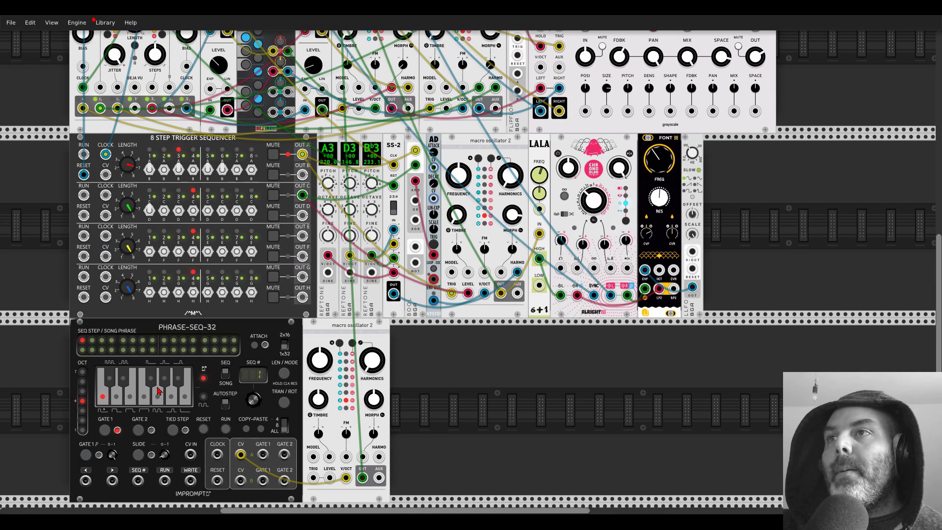
Step: Try tuning PHRASE-SEQ-32's first step by choosing A and A# keys and raising the octave by one
{"action": "left_click", "coordinate": [178, 381]}
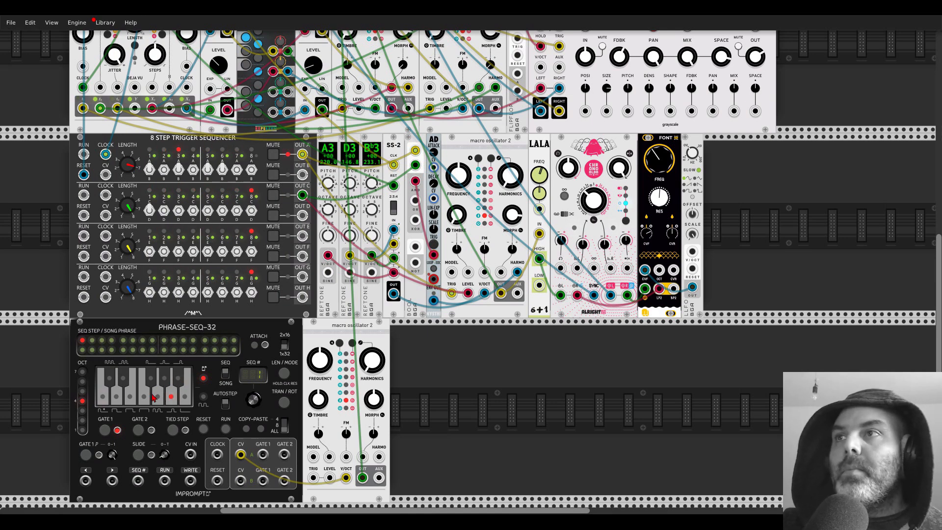
{"action": "left_click", "coordinate": [83, 392]}
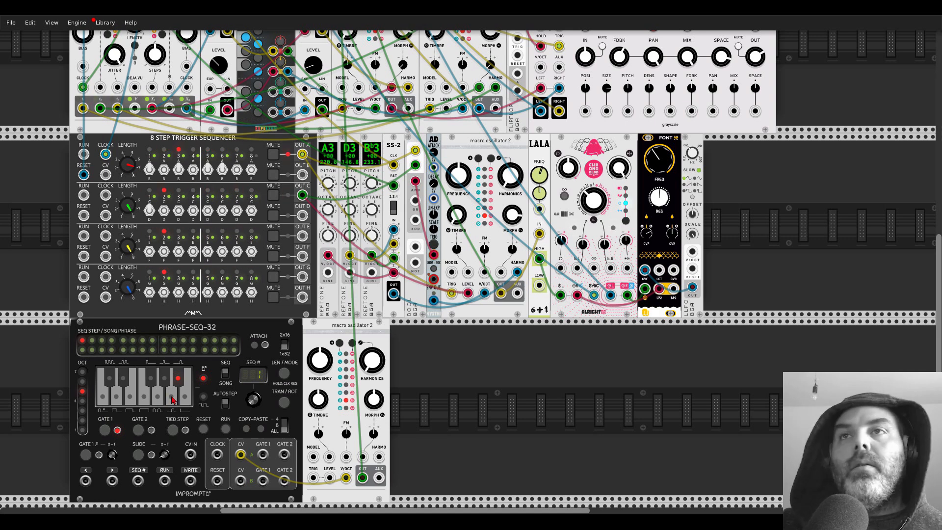
{"action": "left_click", "coordinate": [172, 397]}
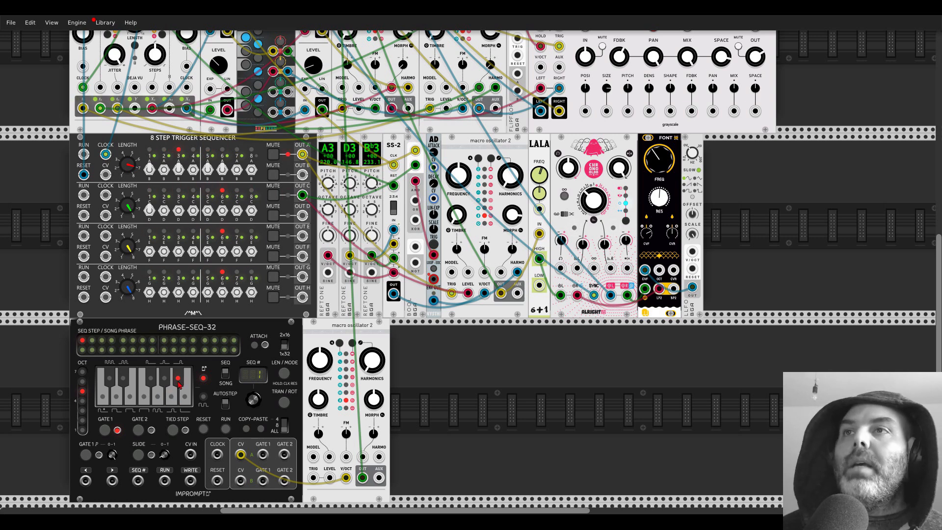
{"action": "right_click", "coordinate": [415, 388]}
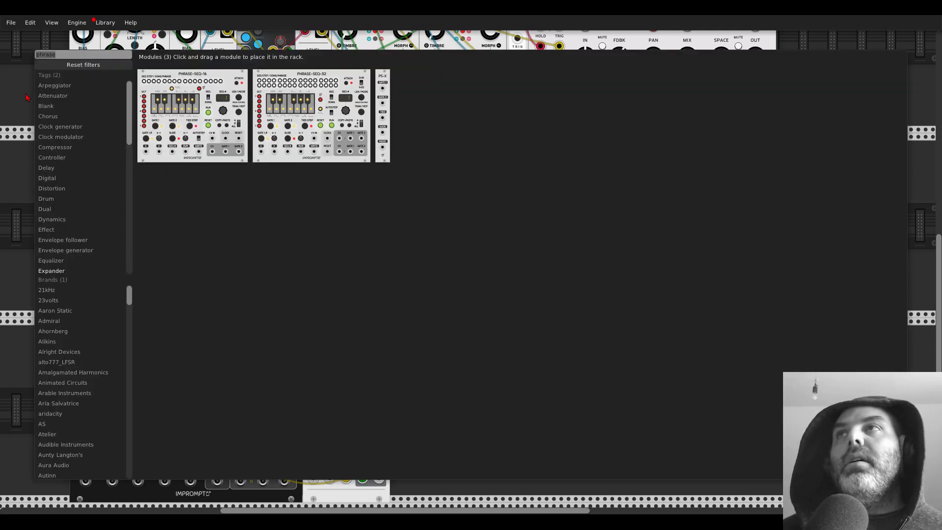
{"action": "key", "text": "Escape"}
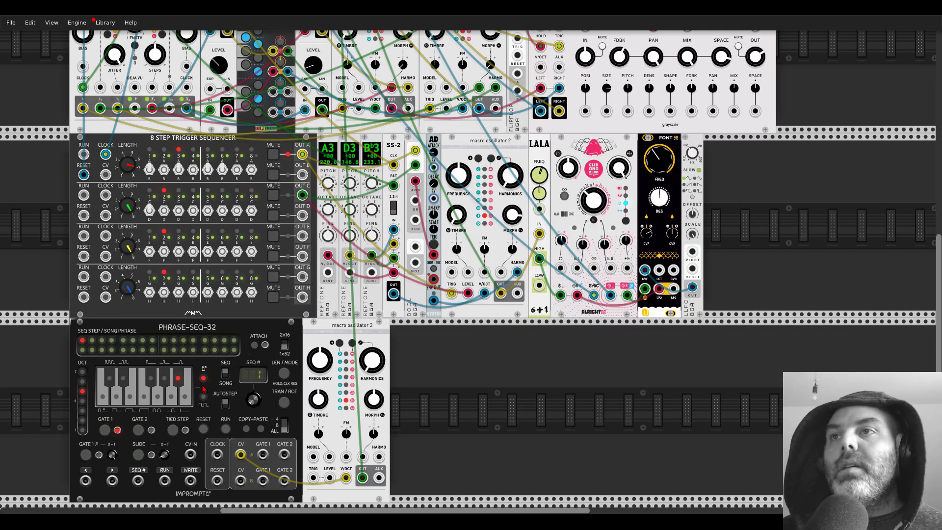
{"action": "left_click", "coordinate": [283, 376]}
{"action": "left_click", "coordinate": [92, 341]}
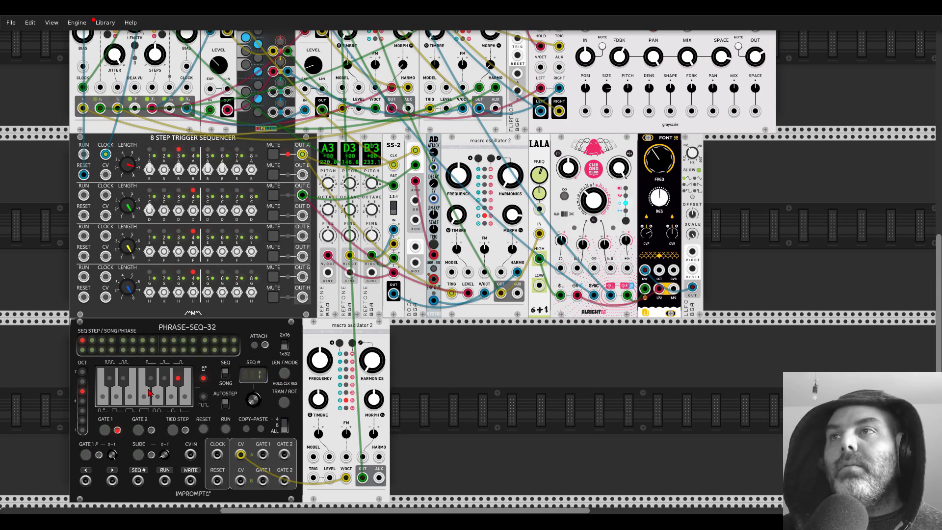
Step: Replace PHRASE-SEQ-32 with Bogaudio's ADDR-SEQ, found by searching "addr", and move the duplicated oscillator beside it
{"action": "key", "text": "Delete"}
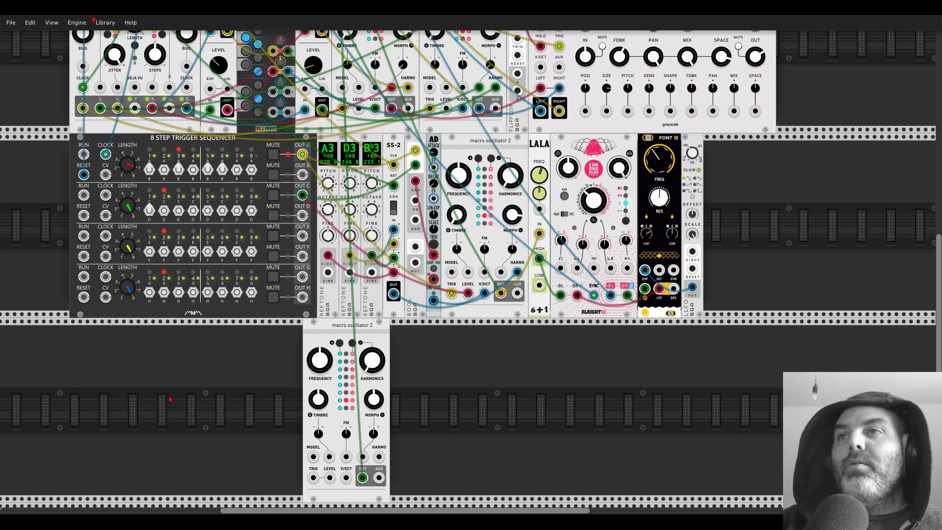
{"action": "right_click", "coordinate": [171, 399]}
{"action": "type", "text": "addr"}
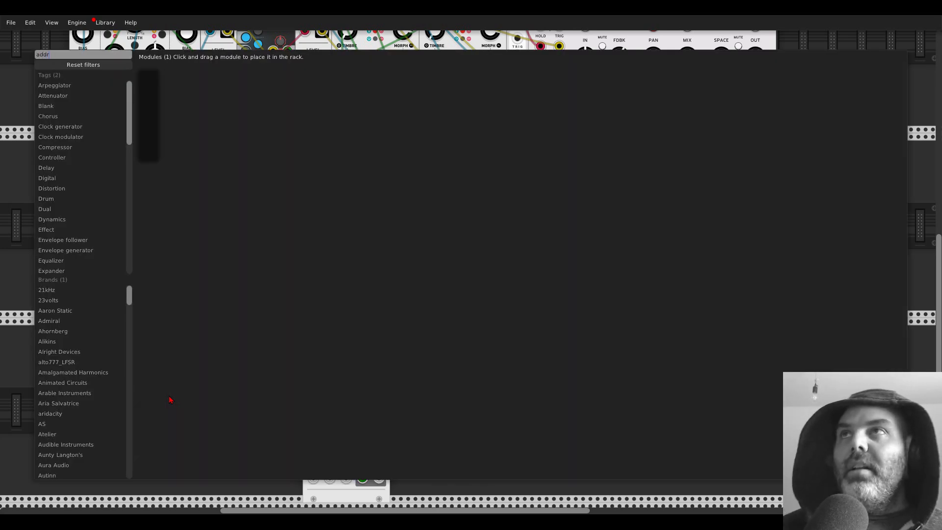
{"action": "left_click_drag", "start_coordinate": [147, 123], "coordinate": [91, 334]}
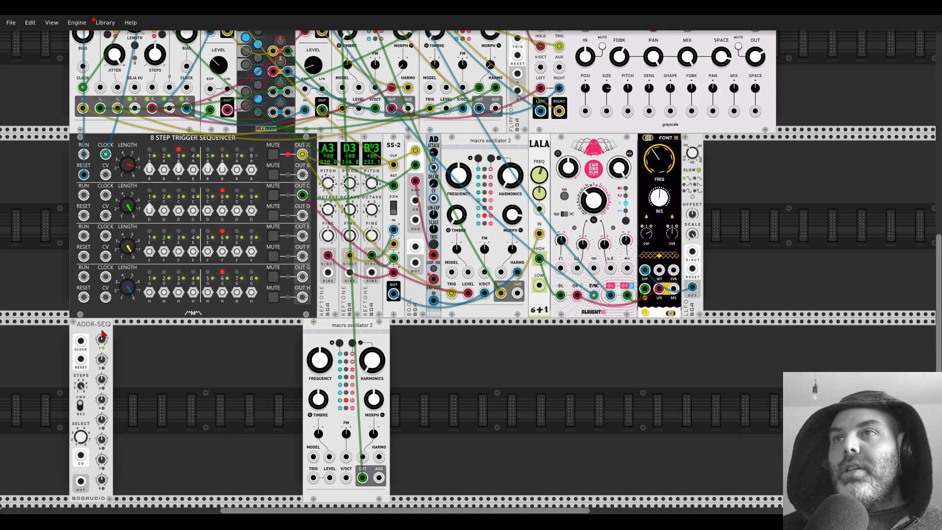
{"action": "left_click_drag", "start_coordinate": [320, 335], "coordinate": [131, 330]}
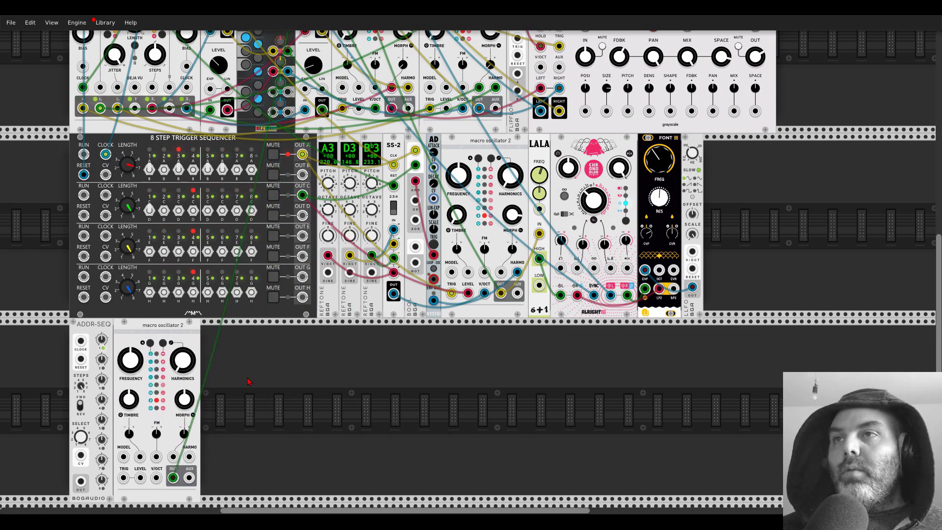
Step: Search the module library for "tuna" and insert the HOT TUNA tuner beside the duplicated oscillator
{"action": "right_click", "coordinate": [260, 384]}
{"action": "type", "text": "tuna"}
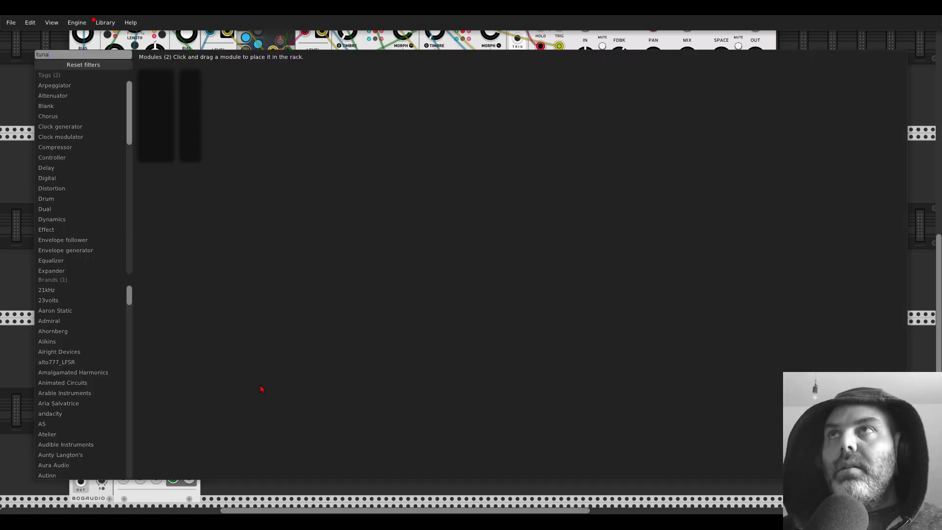
{"action": "left_click", "coordinate": [190, 128]}
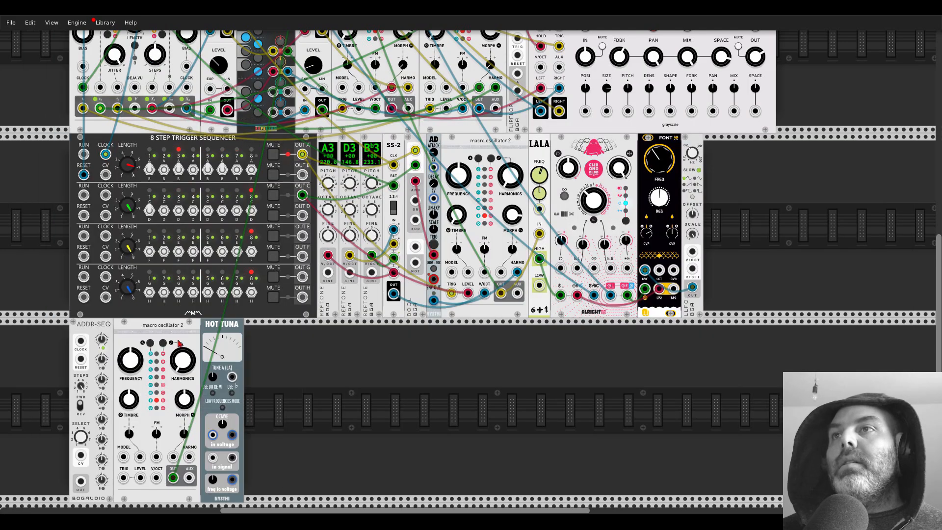
Step: Reduce ADDR-SEQ's number of steps and set its output range to 0V-1V
{"action": "scroll", "coordinate": [126, 379], "scroll_direction": "down", "scroll_amount": 1}
{"action": "scroll", "coordinate": [126, 379], "scroll_direction": "up", "scroll_amount": 2}
{"action": "scroll", "coordinate": [126, 379], "scroll_direction": "up", "scroll_amount": 1}
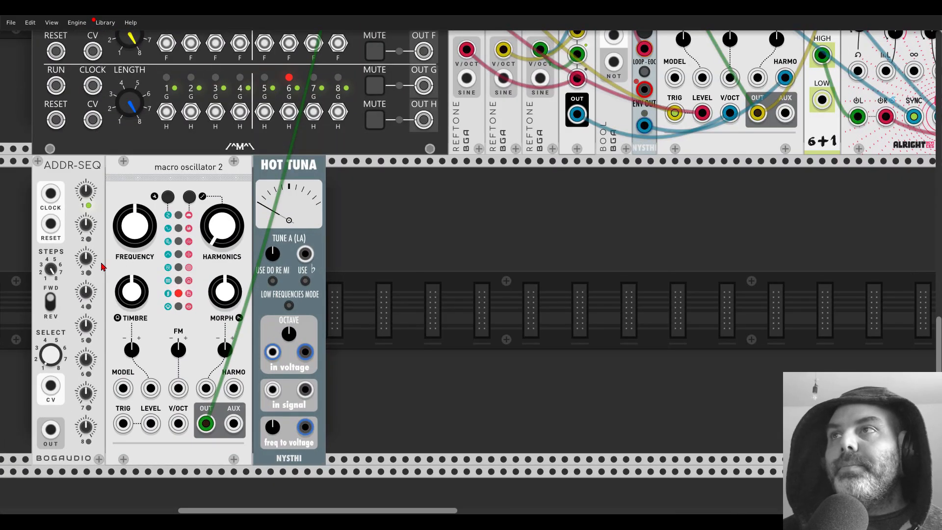
{"action": "left_click_drag", "start_coordinate": [51, 269], "coordinate": [51, 309]}
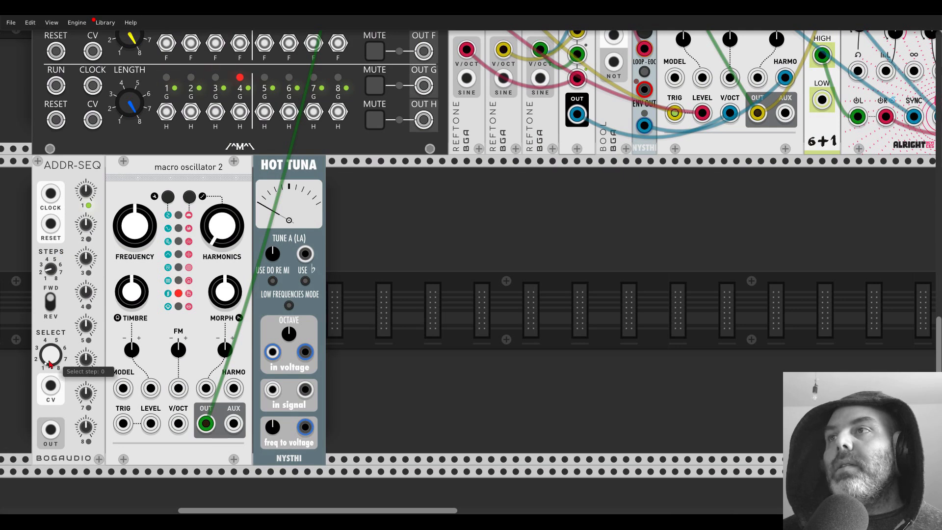
{"action": "right_click", "coordinate": [64, 294]}
{"action": "mouse_move", "coordinate": [74, 337]}
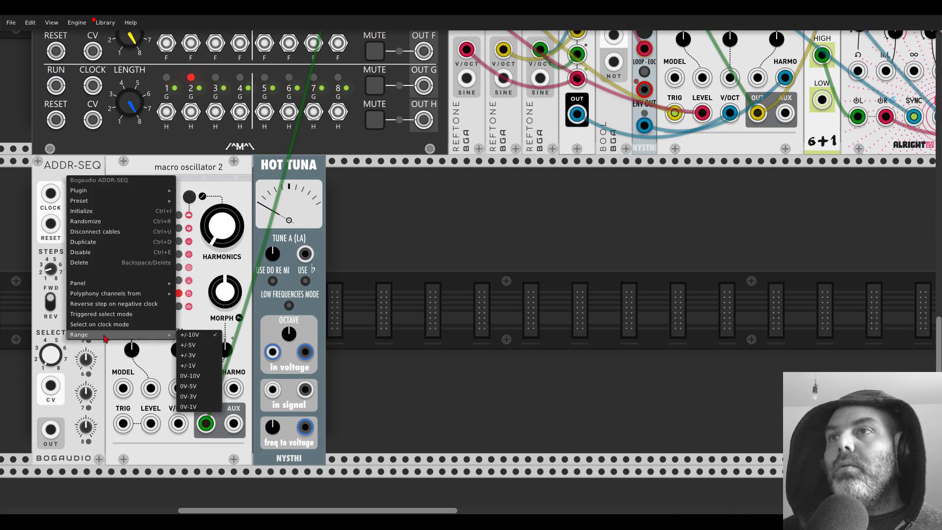
{"action": "left_click", "coordinate": [194, 407]}
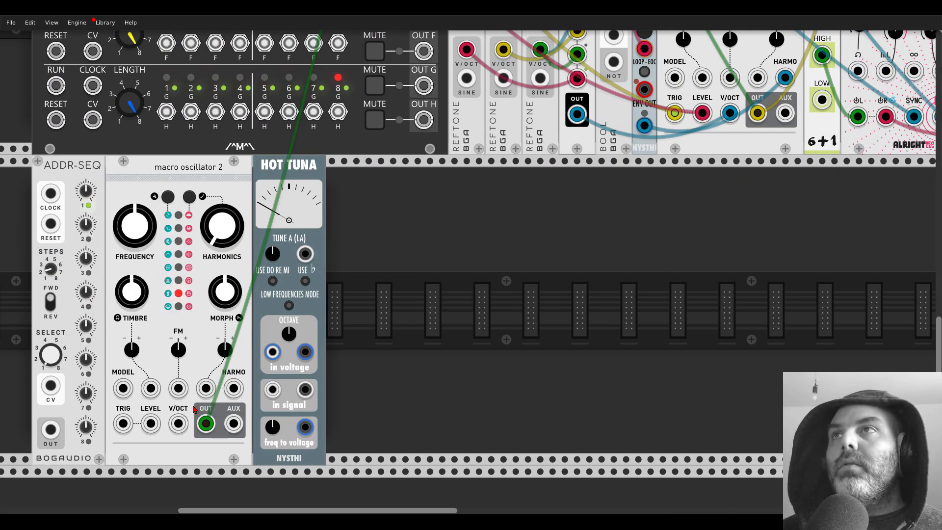
Step: Patch ADDR-SEQ's OUT into the duplicated oscillator's V/OCT input, and the oscillator's OUT into HOT TUNA's signal input
{"action": "left_click_drag", "start_coordinate": [50, 431], "coordinate": [178, 423]}
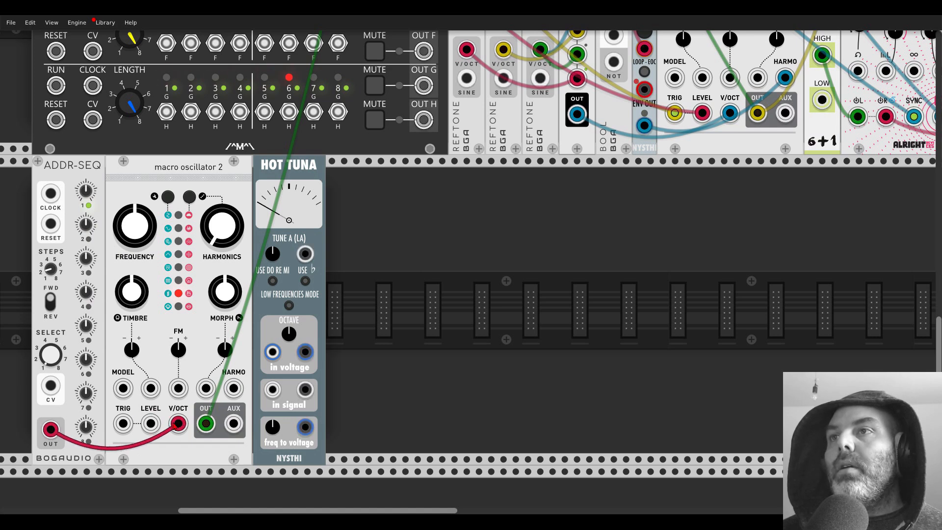
{"action": "left_click_drag", "start_coordinate": [272, 389], "coordinate": [206, 423]}
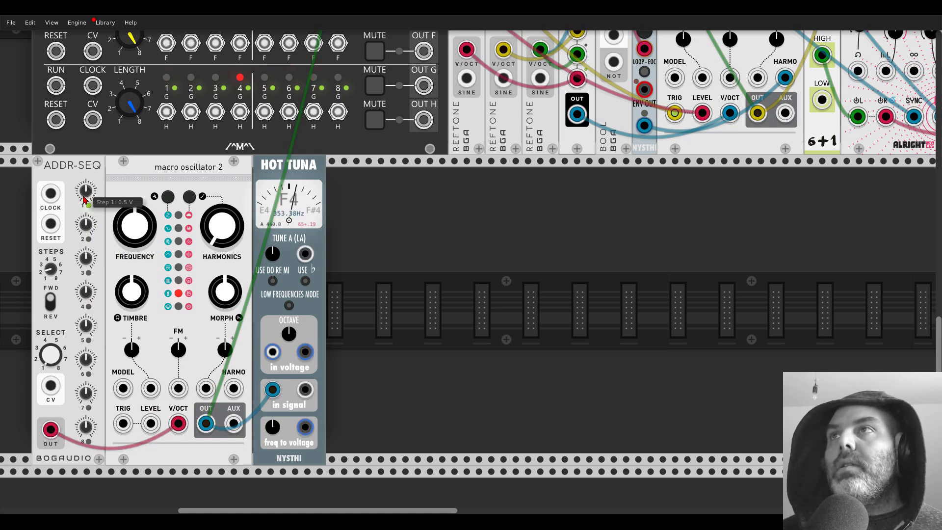
Step: Tune ADDR-SEQ's step 1 to A#4 and step 2 to A4, and remove the HOT TUNA tuner
{"action": "left_click_drag", "start_coordinate": [85, 189], "coordinate": [85, 172]}
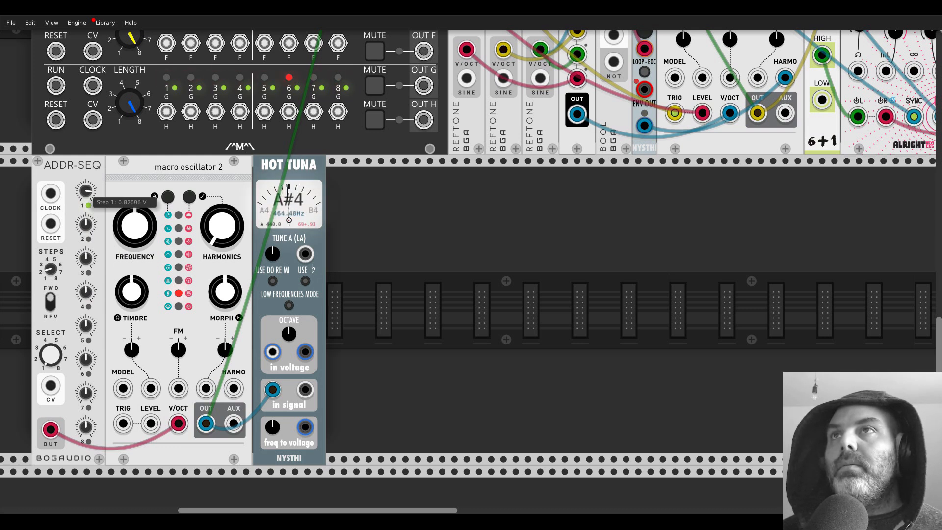
{"action": "left_click_drag", "start_coordinate": [55, 359], "coordinate": [55, 349]}
{"action": "left_click_drag", "start_coordinate": [85, 224], "coordinate": [85, 192]}
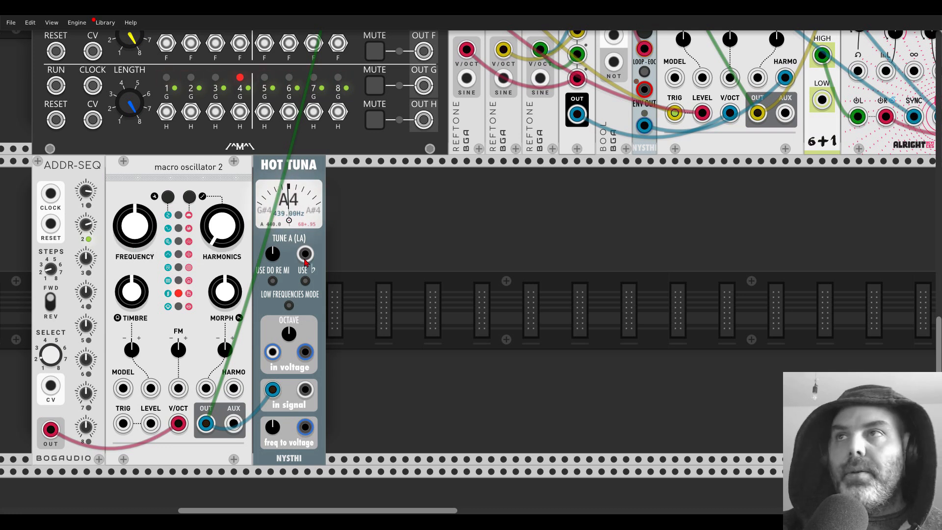
{"action": "key", "text": "Delete"}
Step: Patch CLOCKED's CLK 2 output into ADDR-SEQ's CLOCK input, and CLOCKED's RESET into ADDR-SEQ's RESET input
{"action": "scroll", "coordinate": [59, 348], "scroll_direction": "down", "scroll_amount": 3}
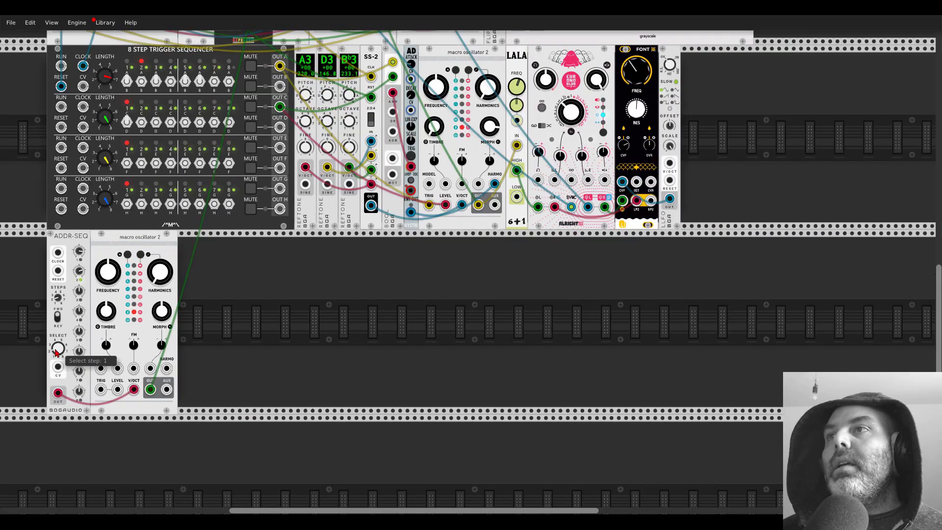
{"action": "left_click_drag", "start_coordinate": [58, 253], "coordinate": [155, 188]}
{"action": "scroll", "coordinate": [41, 177], "scroll_direction": "up", "scroll_amount": 5}
{"action": "scroll", "coordinate": [42, 177], "scroll_direction": "up", "scroll_amount": 11}
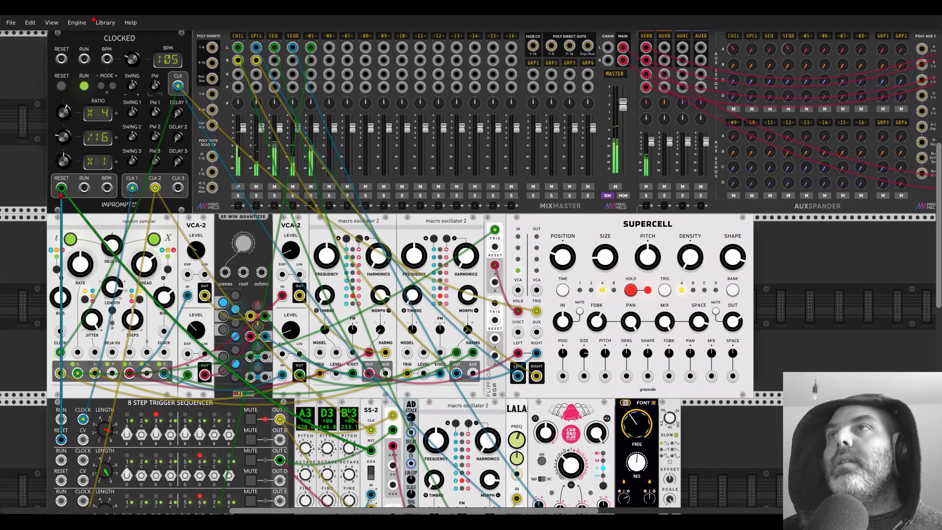
{"action": "scroll", "coordinate": [35, 189], "scroll_direction": "down", "scroll_amount": 9}
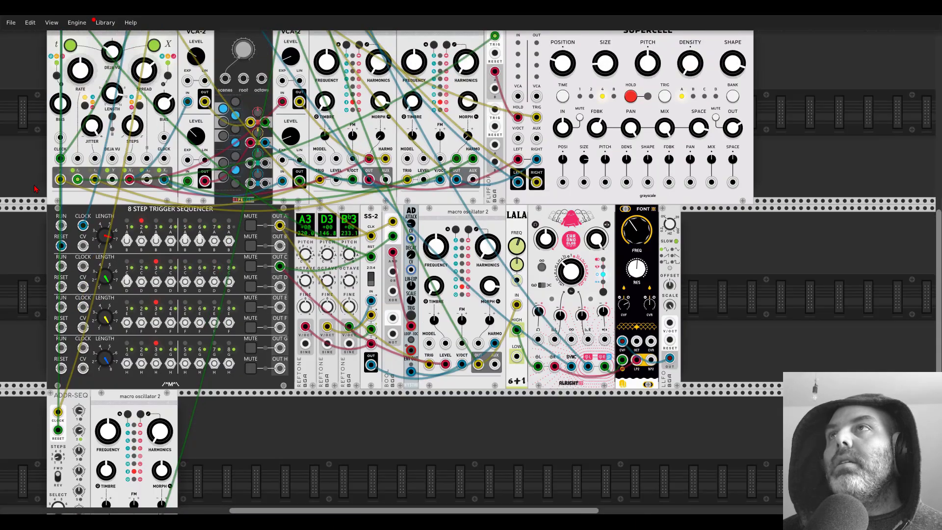
{"action": "scroll", "coordinate": [35, 189], "scroll_direction": "up", "scroll_amount": 7}
{"action": "scroll", "coordinate": [155, 254], "scroll_direction": "down", "scroll_amount": 4}
{"action": "scroll", "coordinate": [156, 254], "scroll_direction": "down", "scroll_amount": 8}
Step: Set the duplicated oscillator's morph to 100% and its timbre to 0%
{"action": "left_click_drag", "start_coordinate": [207, 372], "coordinate": [326, 324]}
{"action": "scroll", "coordinate": [303, 324], "scroll_direction": "up", "scroll_amount": 3}
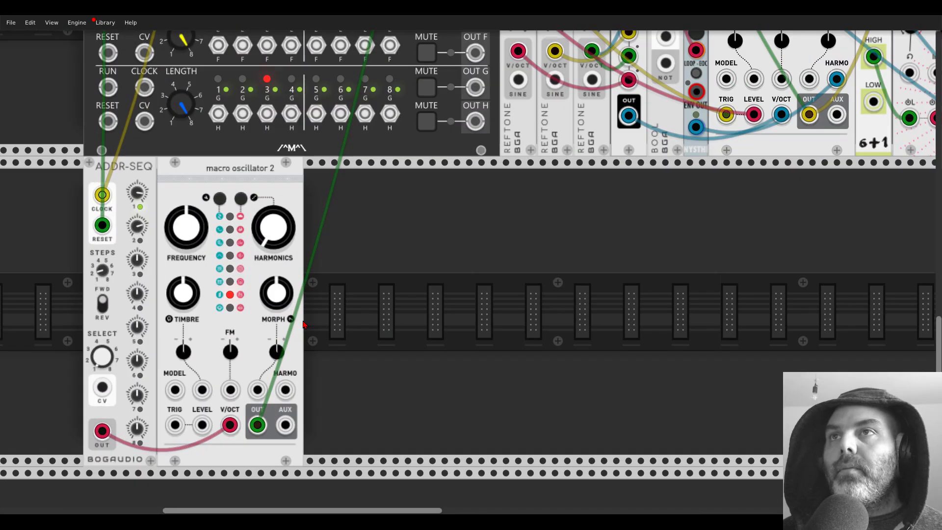
{"action": "left_click_drag", "start_coordinate": [325, 281], "coordinate": [369, 274]}
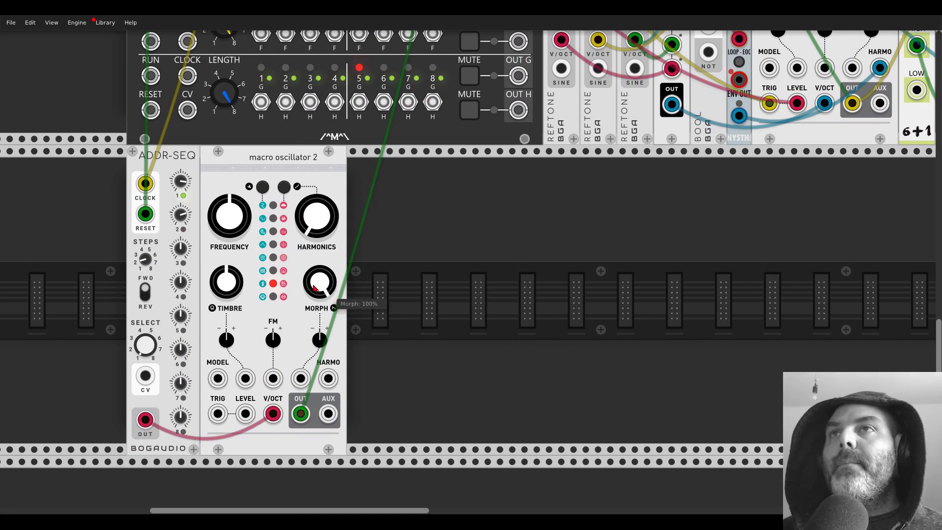
{"action": "left_click_drag", "start_coordinate": [226, 282], "coordinate": [226, 328]}
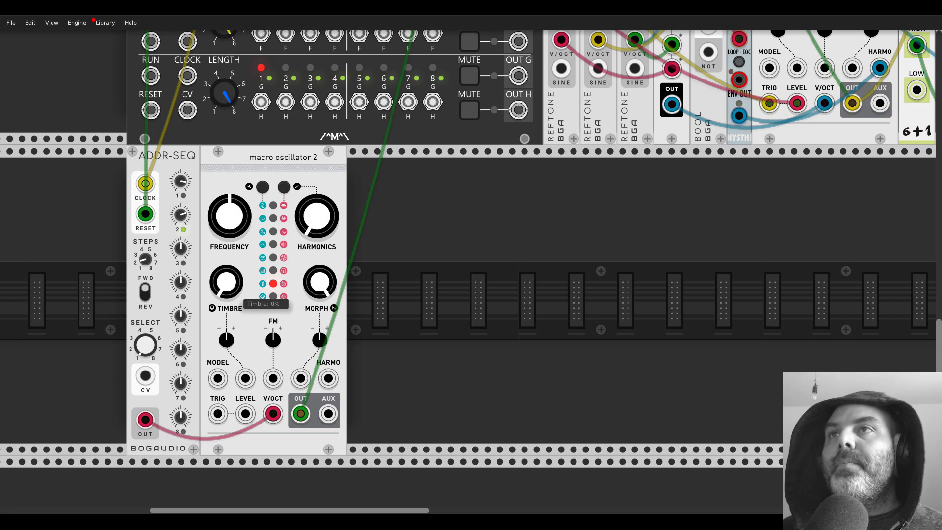
Step: Lower the duplicated oscillator's frequency, first to -12 and finally to -24 semitones
{"action": "right_click", "coordinate": [228, 226]}
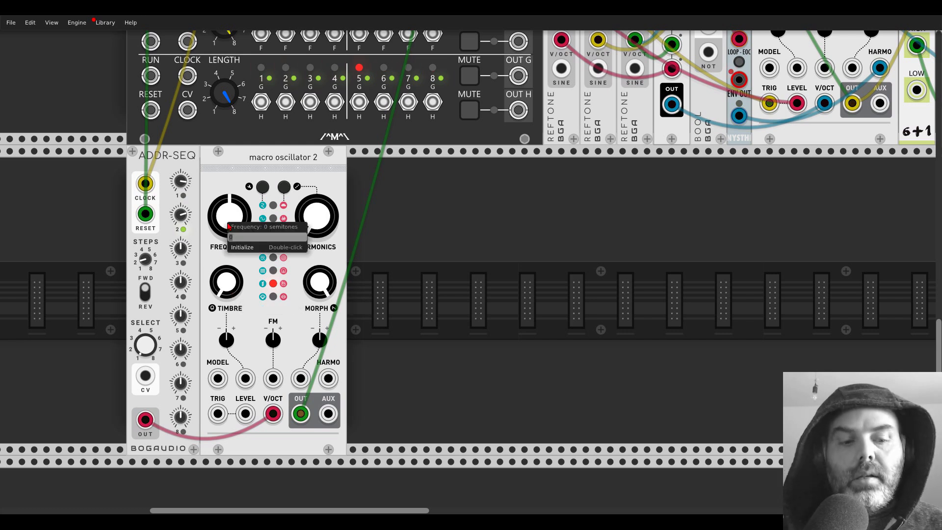
{"action": "type", "text": "-12"}
{"action": "key", "text": "Return"}
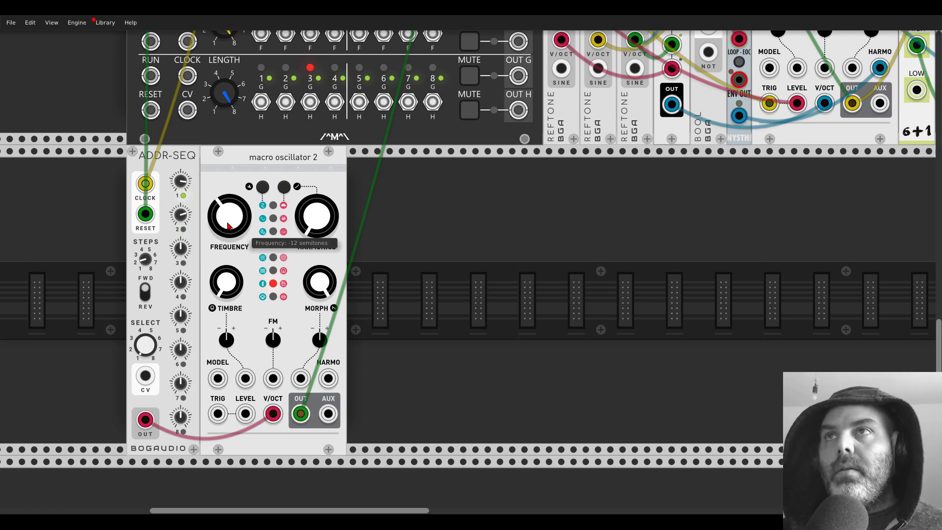
{"action": "right_click", "coordinate": [228, 226]}
{"action": "type", "text": "-24"}
{"action": "key", "text": "Return"}
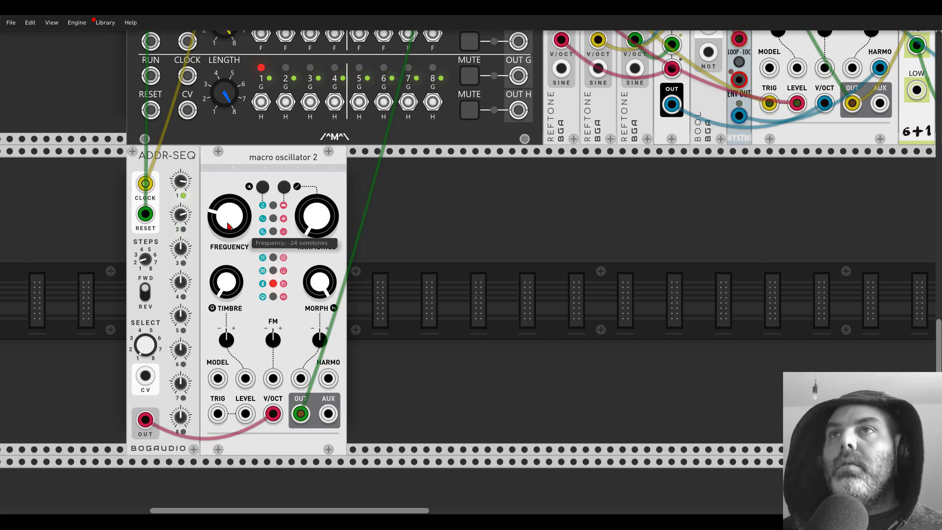
Step: Search the module library for "slew", insert Bogaudio's SLEW between ADDR-SEQ and the duplicated oscillator, and route the pitch signal through it
{"action": "left_click_drag", "start_coordinate": [222, 175], "coordinate": [320, 177]}
{"action": "right_click", "coordinate": [276, 191]}
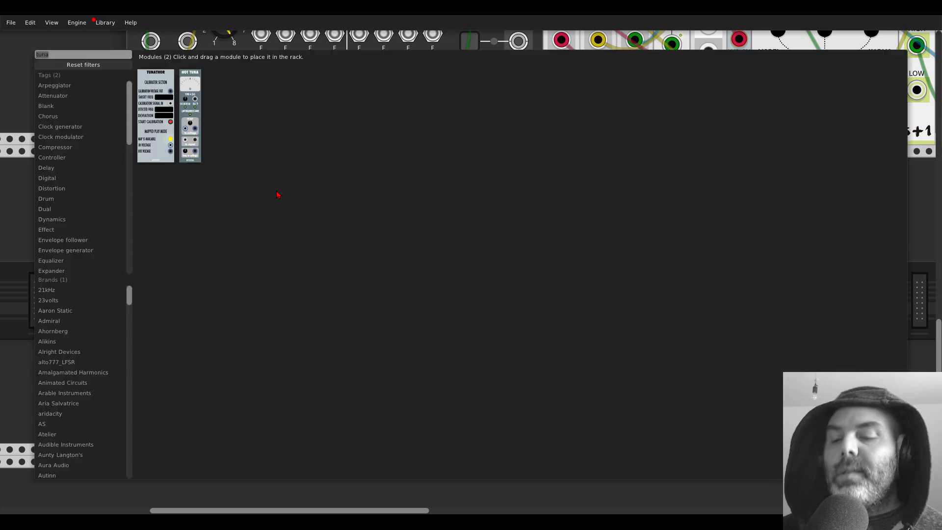
{"action": "type", "text": "slew"}
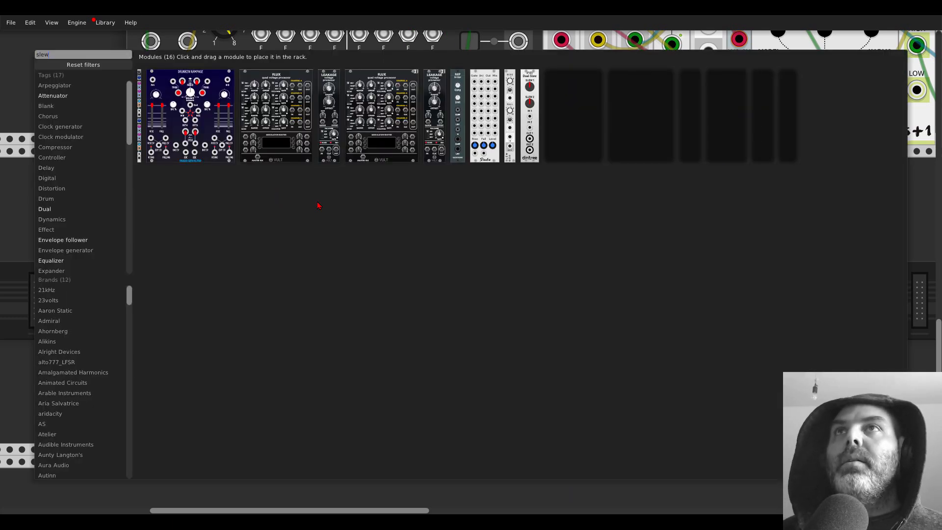
{"action": "left_click_drag", "start_coordinate": [510, 76], "coordinate": [215, 178]}
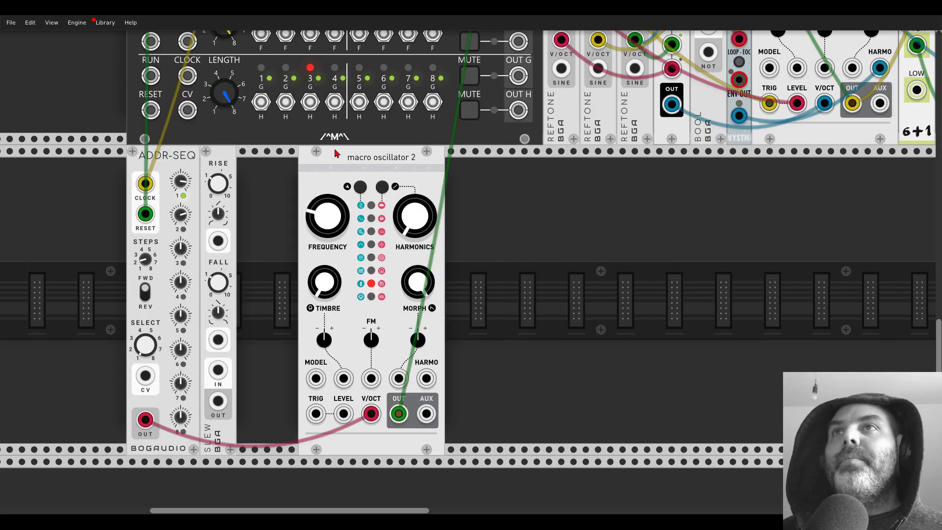
{"action": "left_click_drag", "start_coordinate": [329, 154], "coordinate": [275, 158]}
{"action": "mouse_move", "coordinate": [310, 413]}
{"action": "left_mouse_down"}
{"action": "mouse_move", "coordinate": [218, 370]}
{"action": "mouse_move", "coordinate": [269, 421]}
{"action": "mouse_move", "coordinate": [309, 414]}
{"action": "left_mouse_up"}
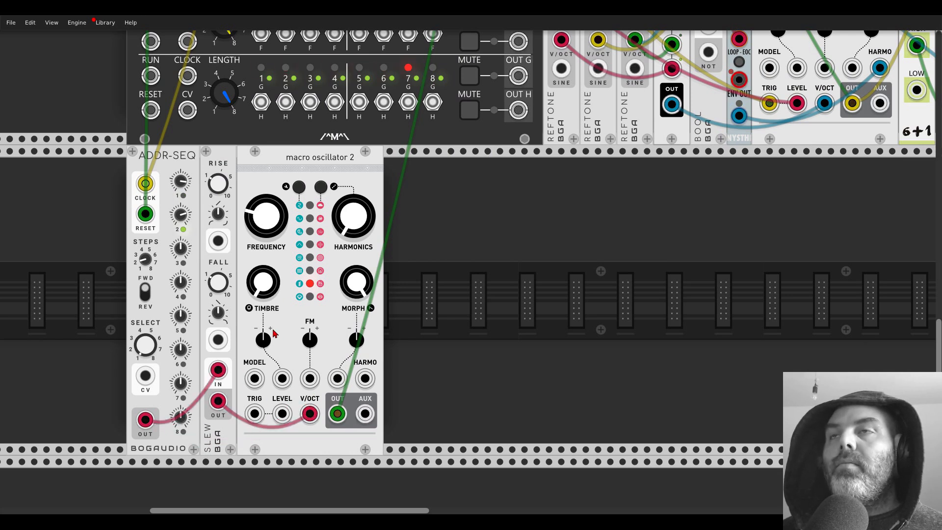
Step: Lengthen Bogaudio SLEW's rise time to about 7.5 s and increase its fall time
{"action": "mouse_move", "coordinate": [225, 289]}
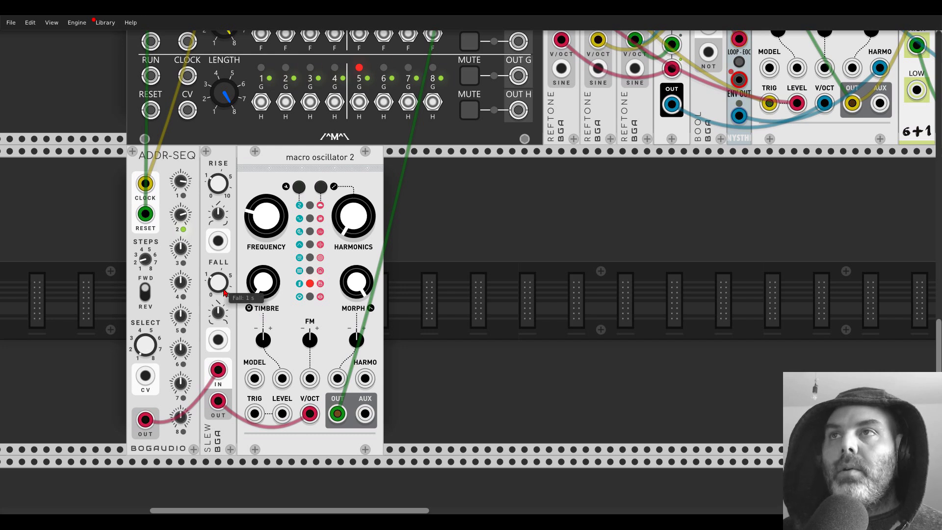
{"action": "left_click_drag", "start_coordinate": [220, 186], "coordinate": [220, 49]}
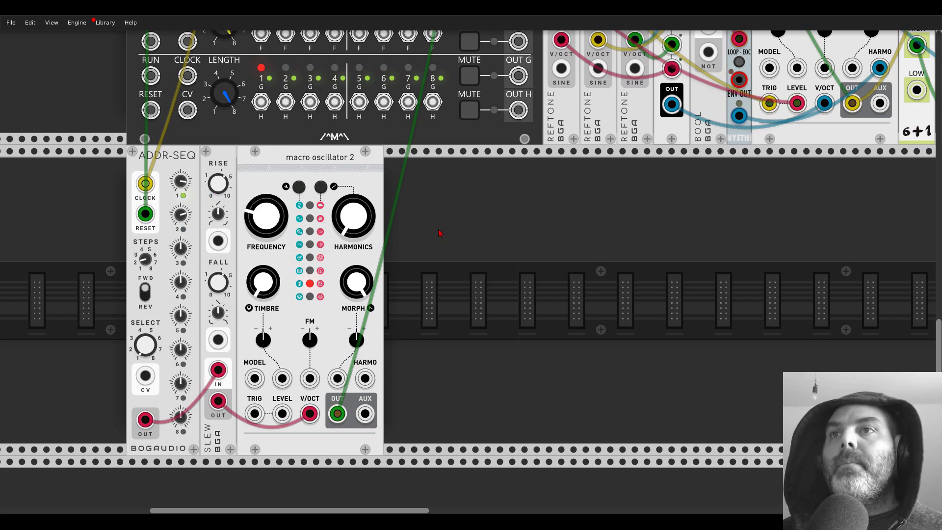
{"action": "mouse_move", "coordinate": [217, 187]}
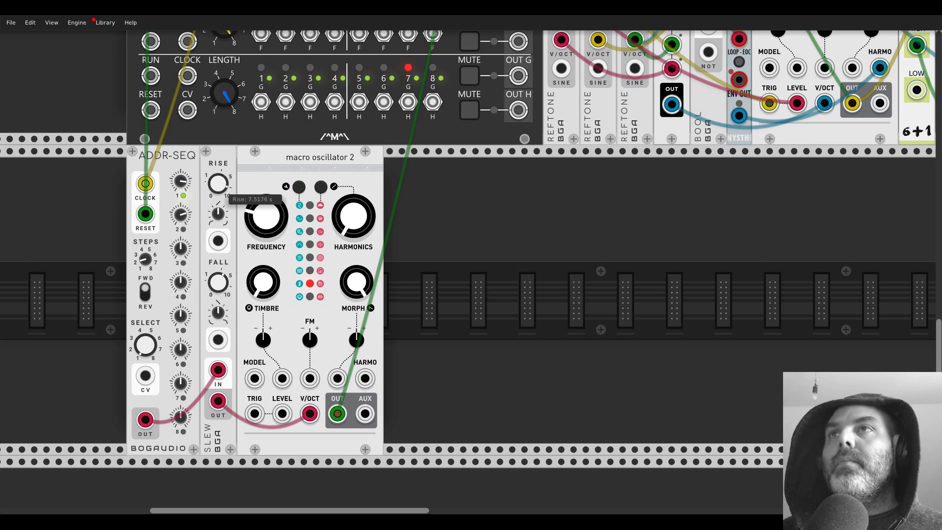
{"action": "left_click_drag", "start_coordinate": [218, 286], "coordinate": [219, 204]}
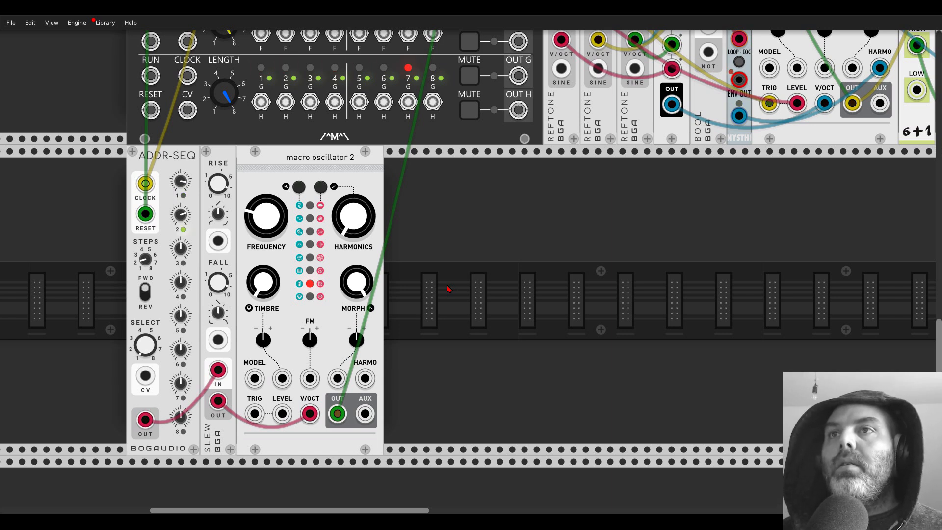
{"action": "mouse_move", "coordinate": [222, 288]}
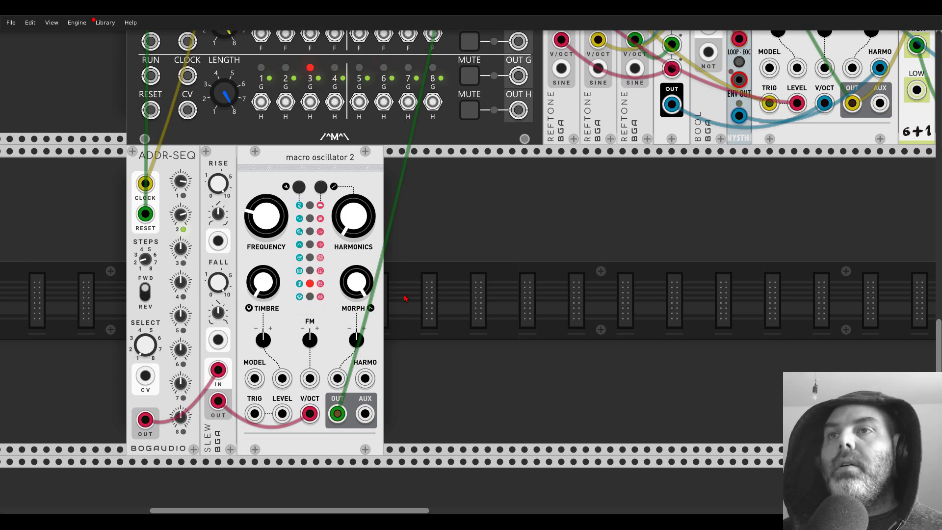
{"action": "mouse_move", "coordinate": [263, 282]}
{"action": "left_mouse_down"}
{"action": "mouse_move", "coordinate": [263, 271]}
{"action": "mouse_move", "coordinate": [263, 285]}
{"action": "left_mouse_up"}
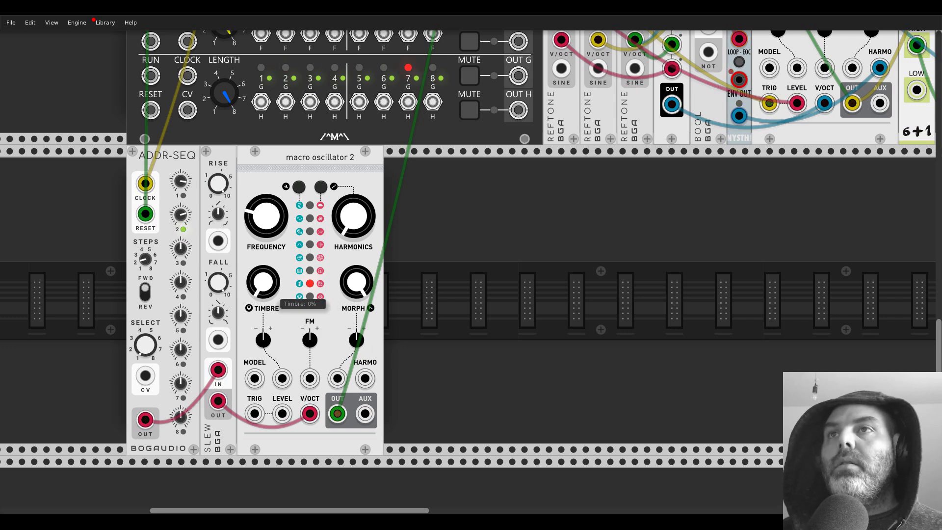
Step: Insert Befaco's SLEW LIMITER and patch ADDR-SEQ's OUT into its IN, and its OUT into the duplicated oscillator's V/OCT input
{"action": "right_click", "coordinate": [446, 264]}
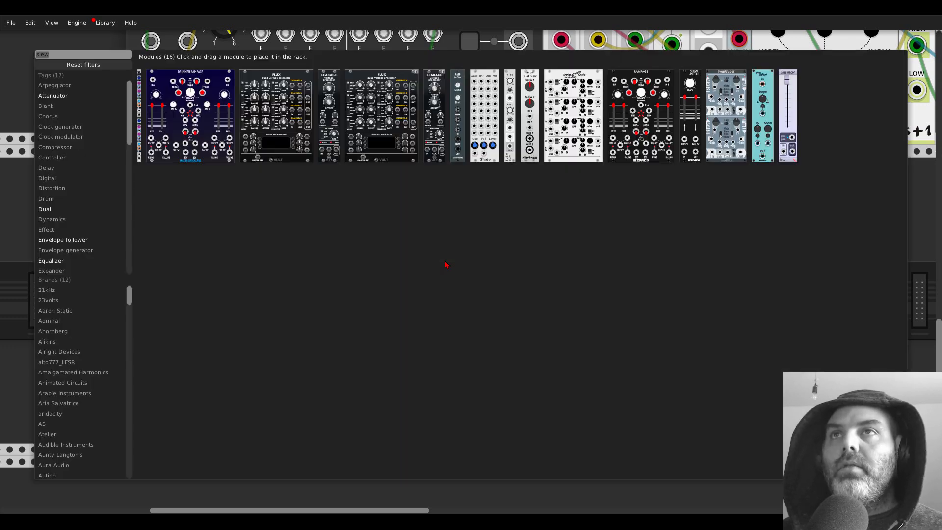
{"action": "left_click_drag", "start_coordinate": [689, 84], "coordinate": [392, 240]}
{"action": "left_click_drag", "start_coordinate": [218, 368], "coordinate": [401, 418]}
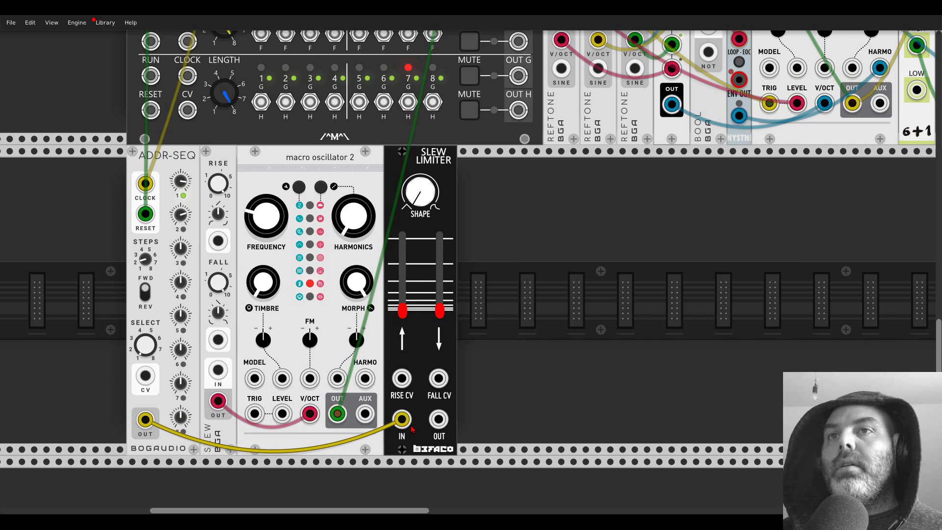
{"action": "left_click_drag", "start_coordinate": [218, 400], "coordinate": [438, 418]}
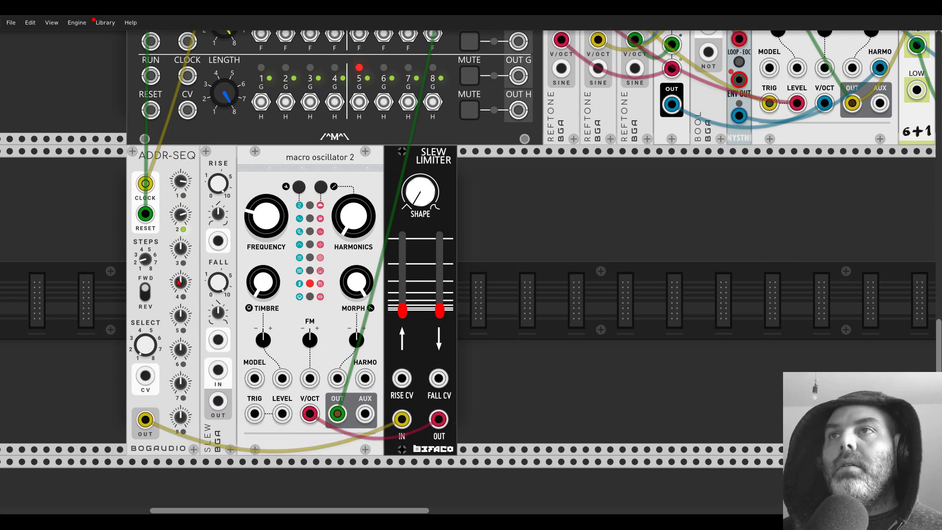
Step: Delete Bogaudio's SLEW and place the SLEW LIMITER between ADDR-SEQ and the duplicated oscillator, closing the gaps
{"action": "key", "text": "Delete"}
{"action": "left_click_drag", "start_coordinate": [255, 163], "coordinate": [354, 167]}
{"action": "left_click_drag", "start_coordinate": [496, 170], "coordinate": [214, 169]}
{"action": "left_click_drag", "start_coordinate": [394, 166], "coordinate": [331, 170]}
Step: Raise the SLEW LIMITER's rise and fall times to their maximum of 1
{"action": "left_click_drag", "start_coordinate": [218, 309], "coordinate": [219, 257]}
{"action": "left_click_drag", "start_coordinate": [255, 309], "coordinate": [255, 251]}
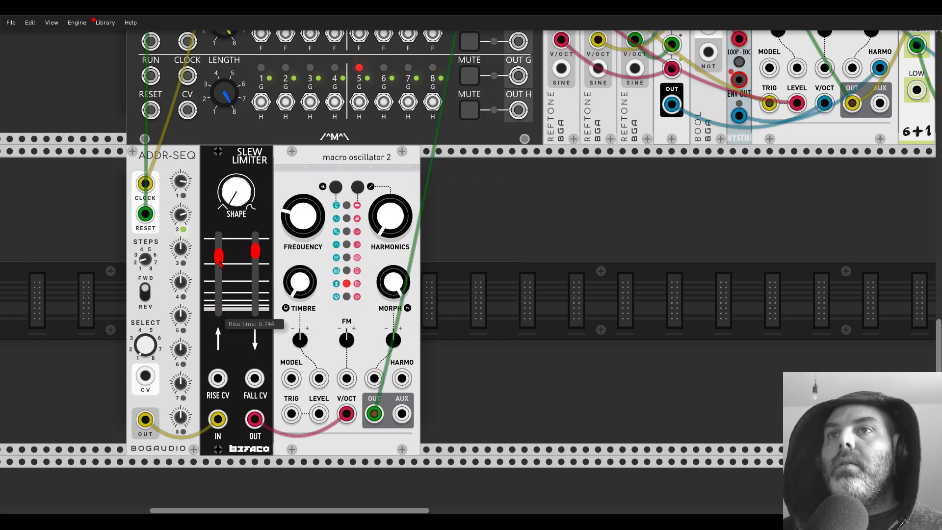
{"action": "left_click_drag", "start_coordinate": [219, 256], "coordinate": [255, 238]}
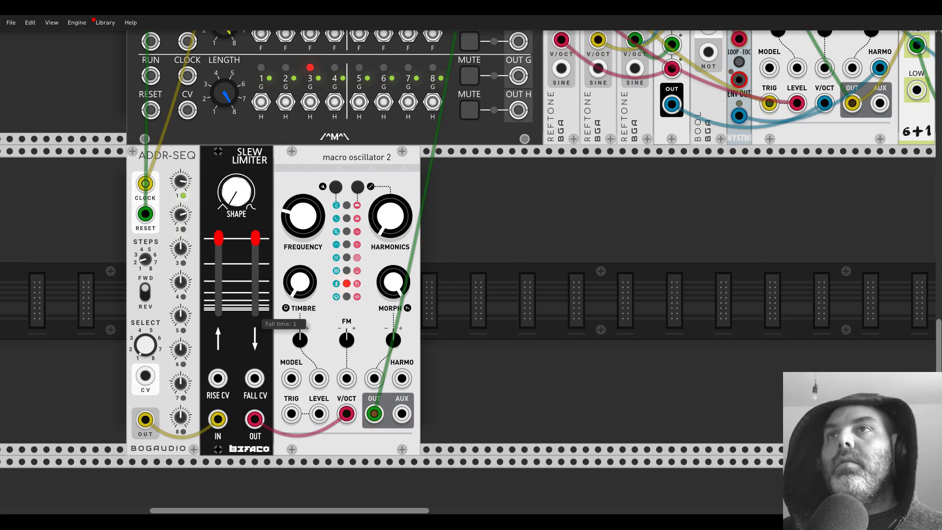
Step: Raise the harmonics of the duplicated macro oscillator 2 and fine-tune the amount to 7.5%
{"action": "scroll", "coordinate": [475, 222], "scroll_direction": "down", "scroll_amount": 2}
{"action": "scroll", "coordinate": [475, 222], "scroll_direction": "down", "scroll_amount": 2}
{"action": "scroll", "coordinate": [235, 179], "scroll_direction": "up", "scroll_amount": 5}
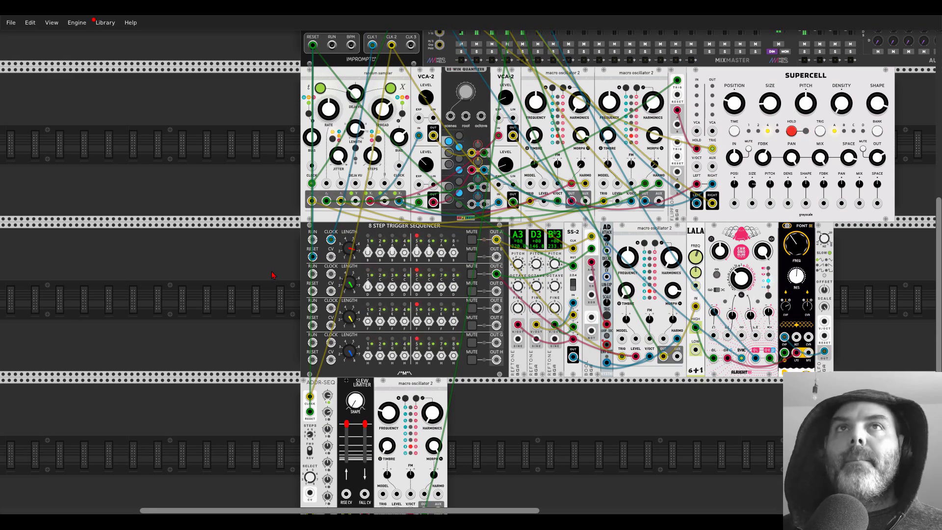
{"action": "left_click_drag", "start_coordinate": [274, 260], "coordinate": [181, 177]}
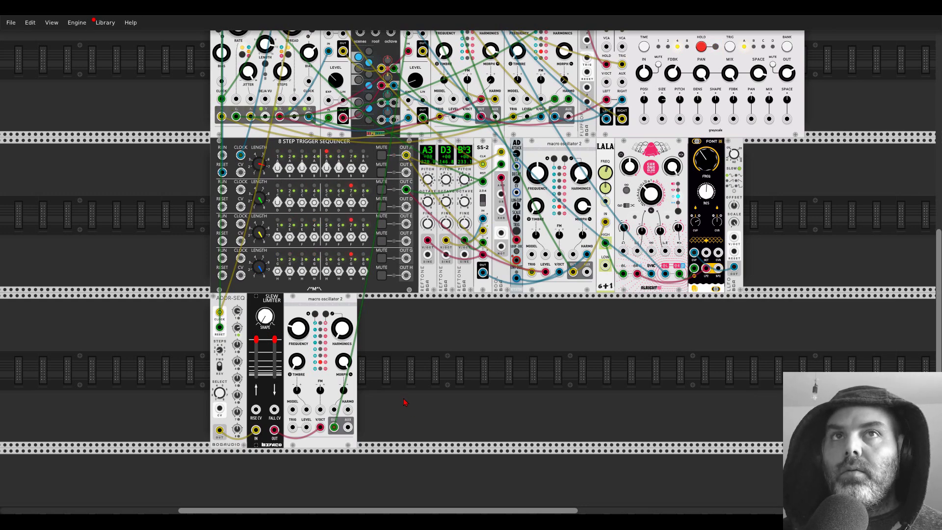
{"action": "left_click_drag", "start_coordinate": [403, 399], "coordinate": [423, 404]}
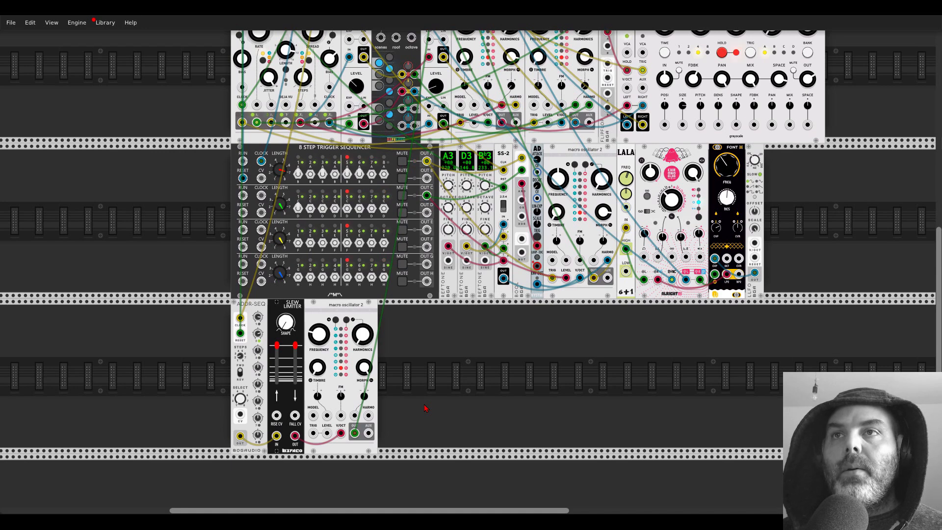
{"action": "mouse_move", "coordinate": [368, 342]}
{"action": "left_click_drag", "start_coordinate": [367, 342], "coordinate": [368, 334]}
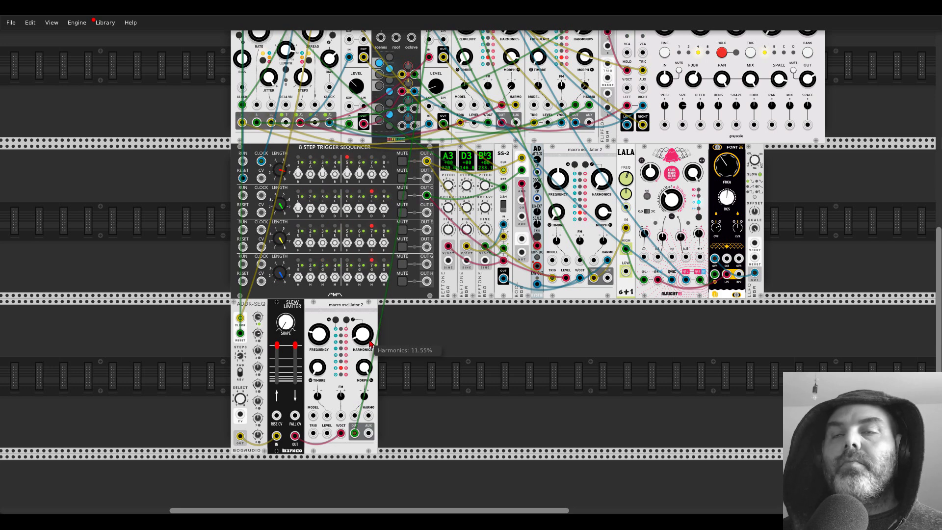
{"action": "left_click_drag", "start_coordinate": [318, 371], "coordinate": [334, 378]}
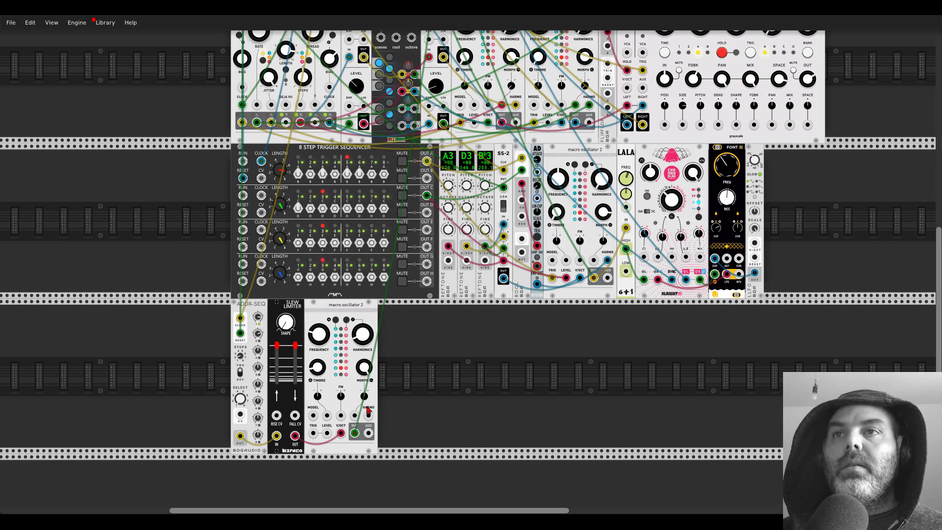
{"action": "mouse_move", "coordinate": [365, 338]}
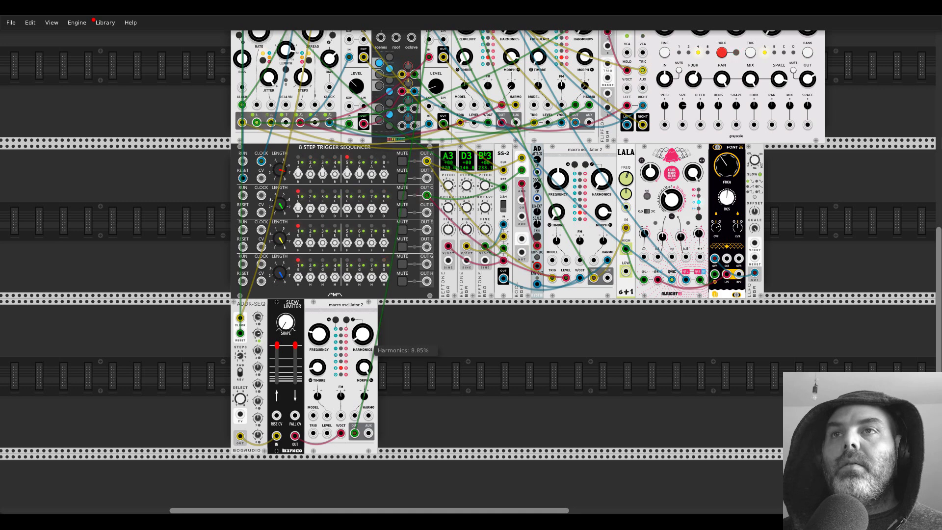
{"action": "left_click_drag", "start_coordinate": [363, 335], "coordinate": [364, 337]}
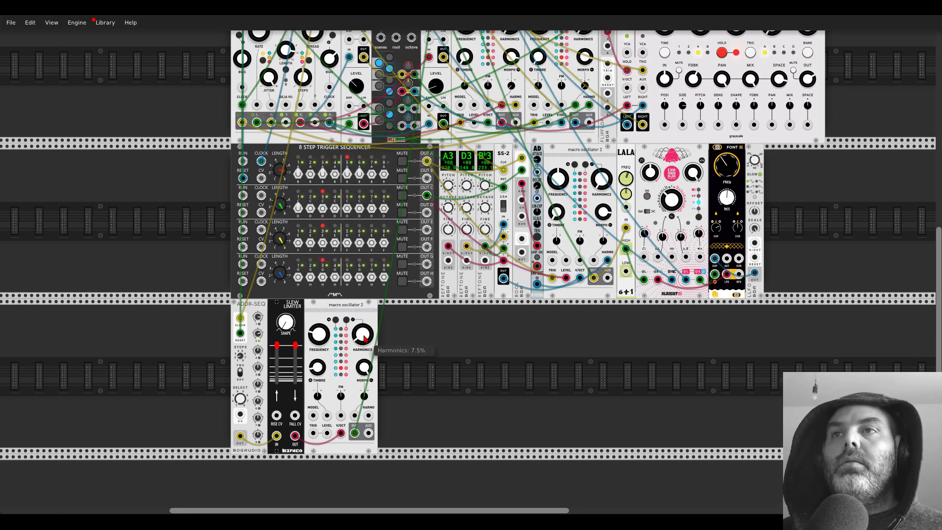
Step: Lower the SLEW LIMITER's fall time to near its minimum, leaving a long rise
{"action": "left_click_drag", "start_coordinate": [294, 346], "coordinate": [295, 381]}
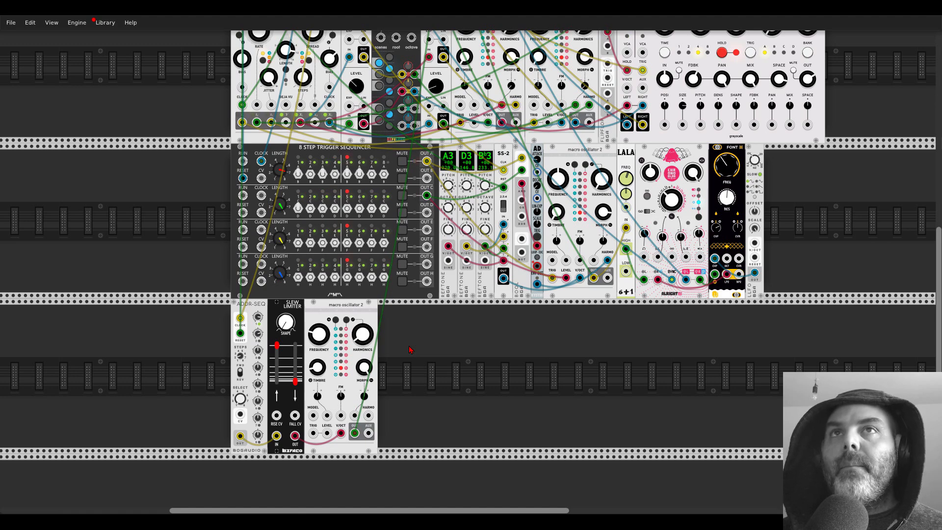
{"action": "scroll", "coordinate": [543, 342], "scroll_direction": "up", "scroll_amount": 5}
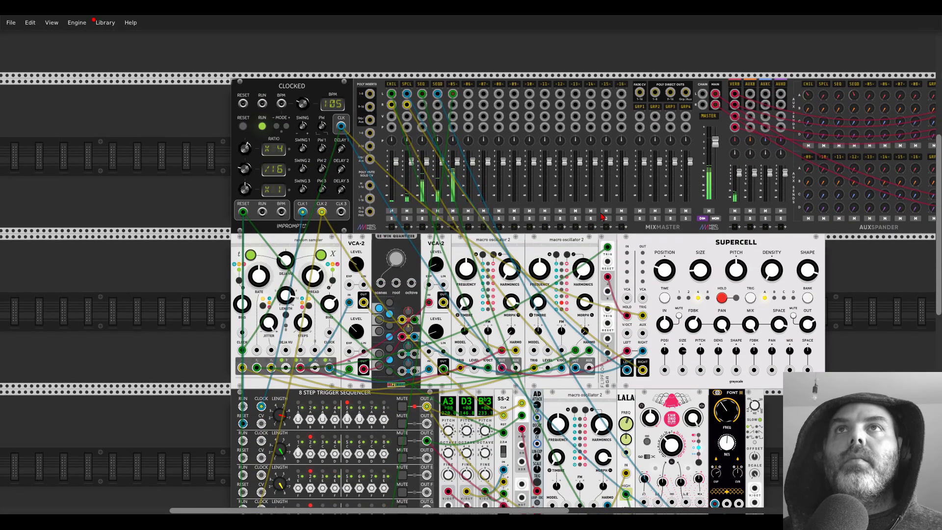
Step: Label the mixer's fifth track BASS
{"action": "left_click", "coordinate": [451, 84]}
{"action": "type", "text": "BASS"}
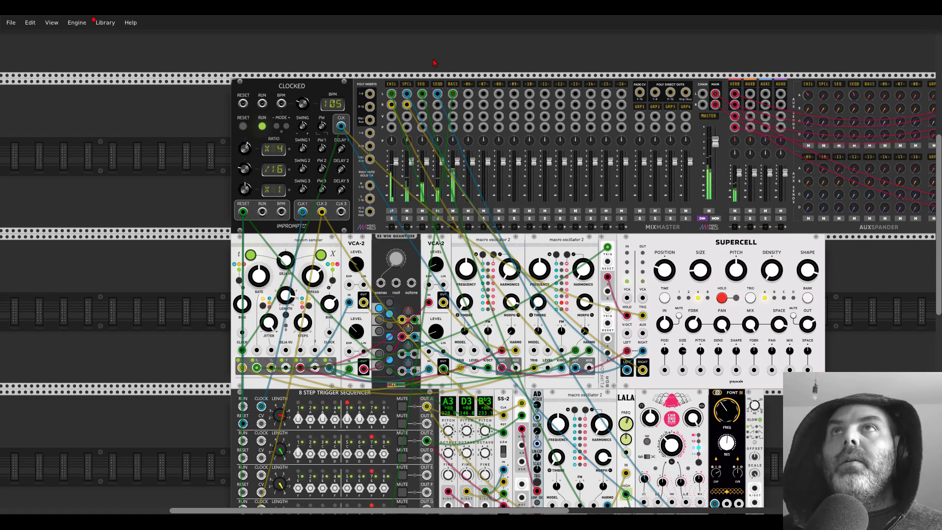
Step: Add Squinky Labs' Booty Shifter beside the drone's macro oscillator 2 and patch its UP and DN outputs to the BASS track
{"action": "scroll", "coordinate": [428, 220], "scroll_direction": "down", "scroll_amount": 6}
{"action": "scroll", "coordinate": [428, 220], "scroll_direction": "down", "scroll_amount": 1}
{"action": "scroll", "coordinate": [427, 274], "scroll_direction": "up", "scroll_amount": 4}
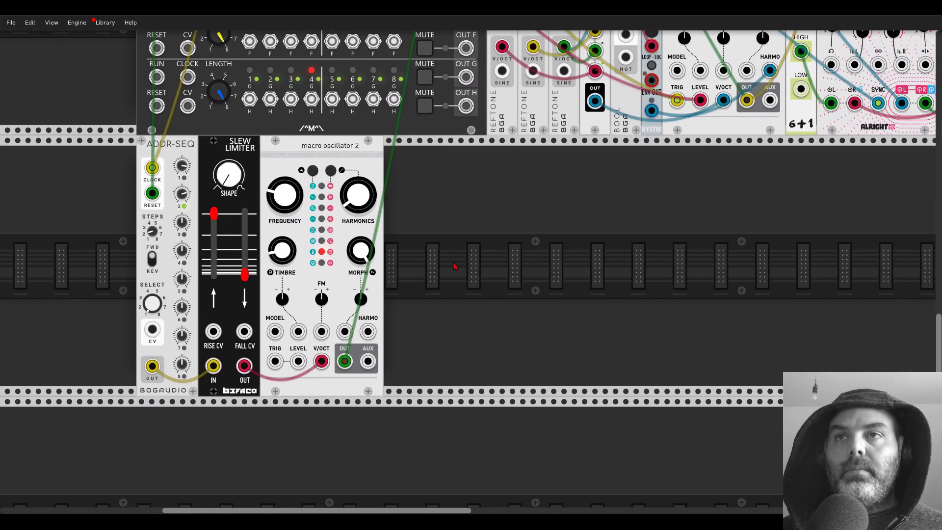
{"action": "right_click", "coordinate": [455, 266]}
{"action": "type", "text": "boot"}
{"action": "left_click", "coordinate": [204, 120]}
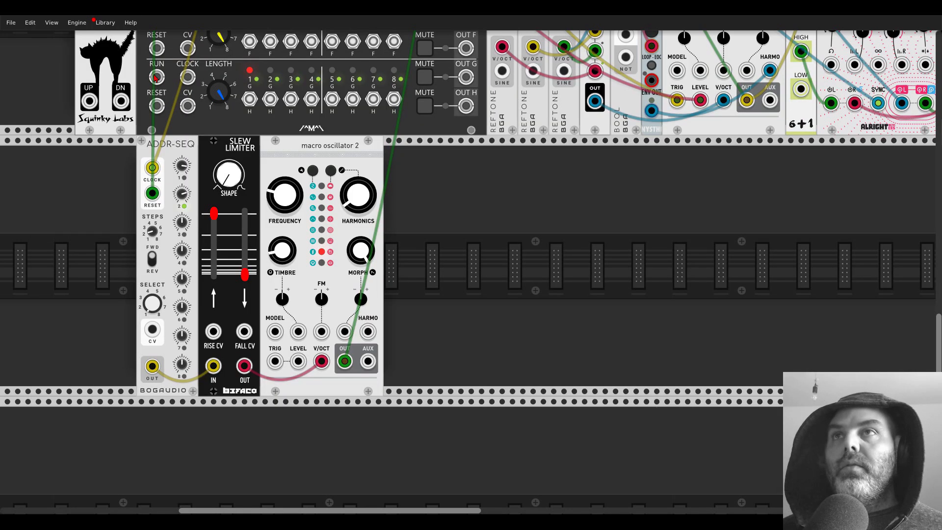
{"action": "left_click_drag", "start_coordinate": [347, 362], "coordinate": [511, 140]}
{"action": "scroll", "coordinate": [422, 234], "scroll_direction": "down", "scroll_amount": 15}
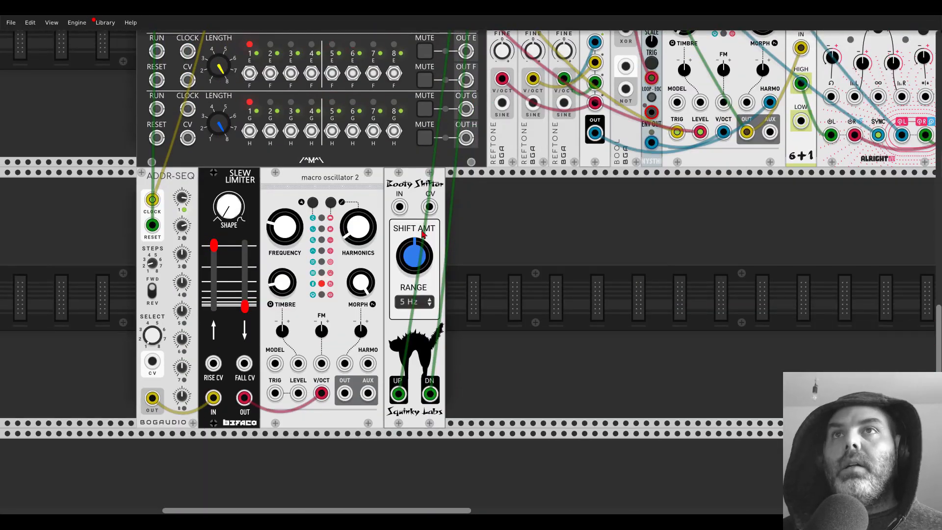
Step: Lower the Booty Shifter's shift amount, set its range to exp, and patch the drone oscillator's OUT into its IN
{"action": "left_click_drag", "start_coordinate": [423, 235], "coordinate": [423, 275]}
{"action": "left_click", "coordinate": [413, 301]}
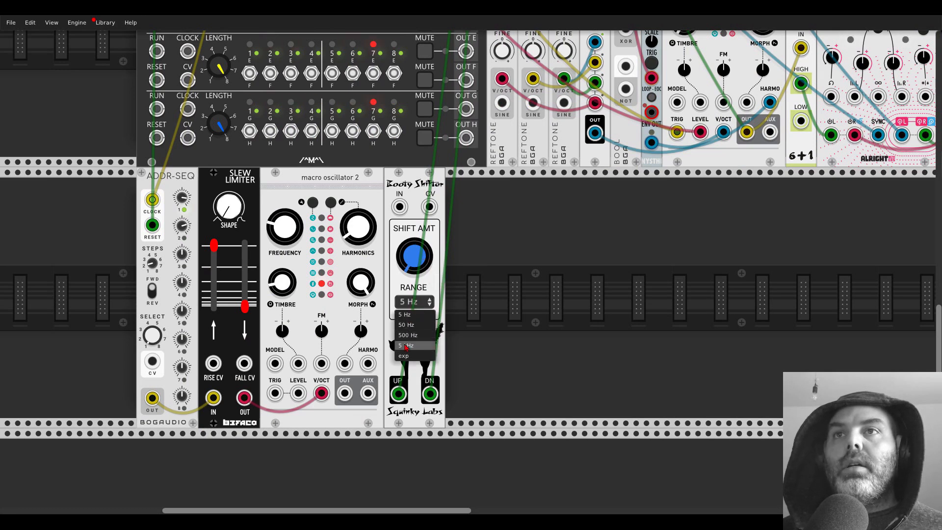
{"action": "left_click", "coordinate": [413, 356]}
{"action": "left_click_drag", "start_coordinate": [344, 393], "coordinate": [399, 207]}
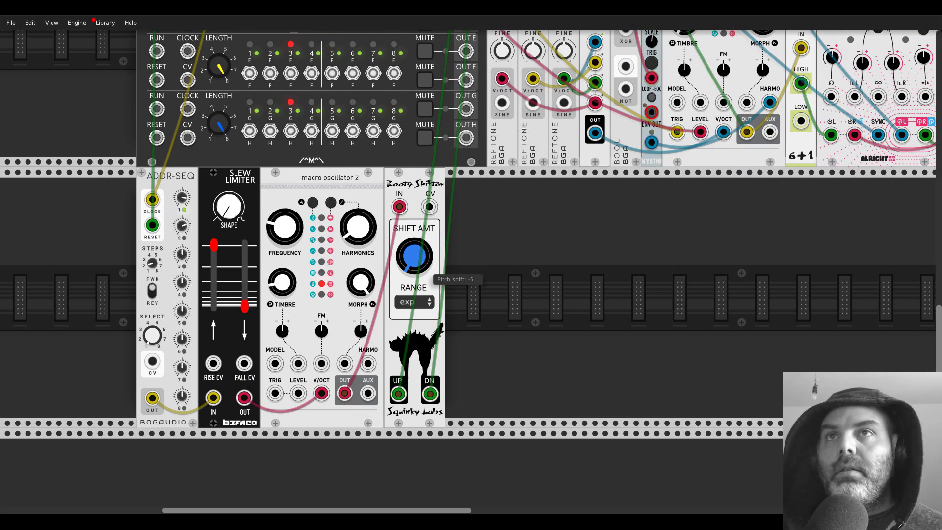
Step: Set the Booty Shifter's range to 5 Hz with a raised shift amount, and touch up the drone oscillator's harmonics and morph
{"action": "mouse_move", "coordinate": [414, 255]}
{"action": "left_mouse_down"}
{"action": "mouse_move", "coordinate": [414, 225]}
{"action": "mouse_move", "coordinate": [416, 263]}
{"action": "left_mouse_up"}
{"action": "left_click", "coordinate": [415, 302]}
{"action": "left_click", "coordinate": [416, 314]}
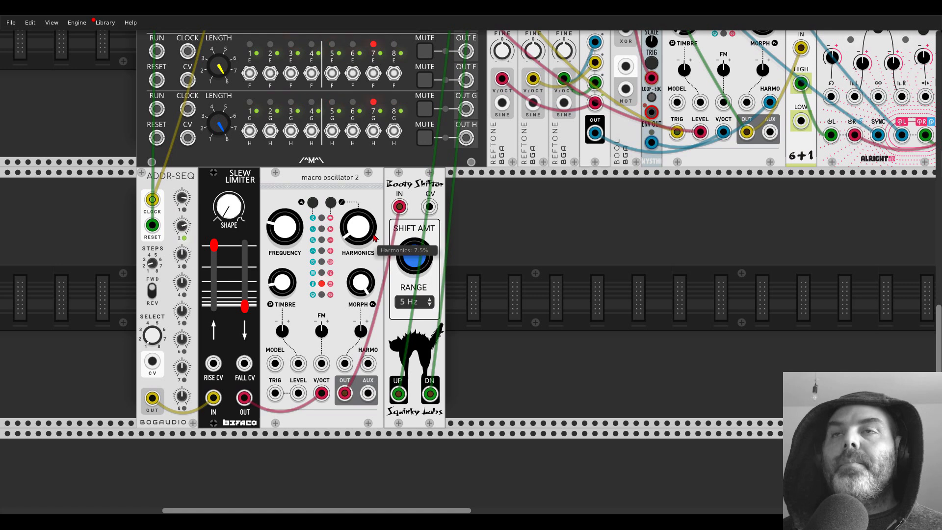
{"action": "left_click_drag", "start_coordinate": [372, 236], "coordinate": [373, 237]}
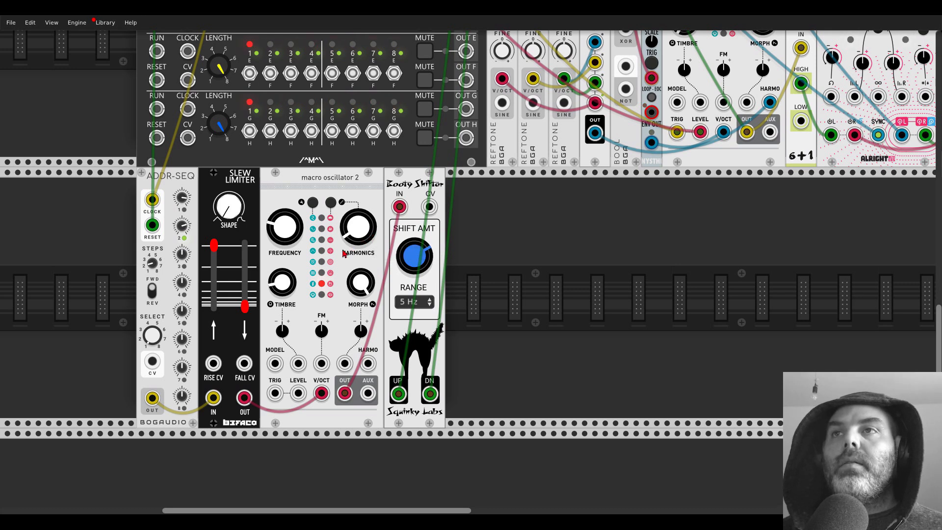
{"action": "mouse_move", "coordinate": [372, 283]}
{"action": "left_mouse_down"}
{"action": "mouse_move", "coordinate": [371, 354]}
{"action": "mouse_move", "coordinate": [371, 283]}
{"action": "left_mouse_up"}
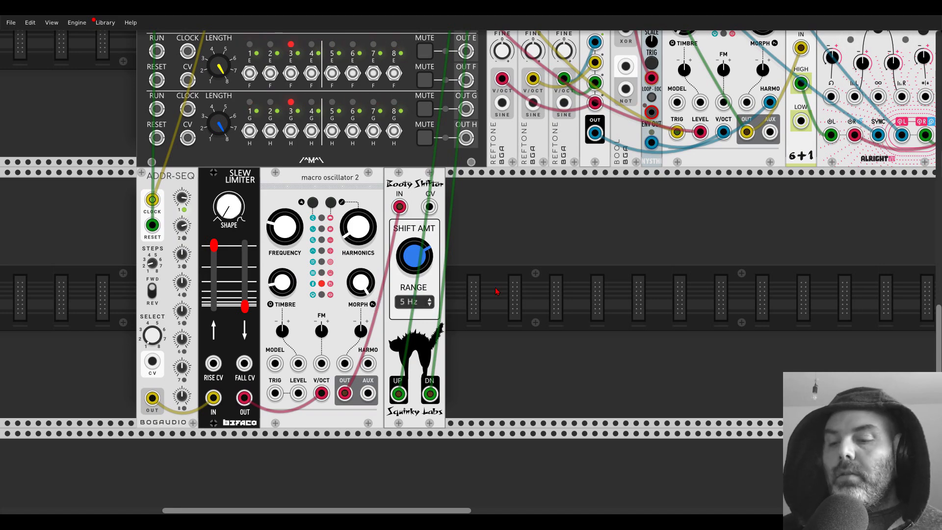
Step: Search the module library for "phrase" and add a PHRASE-SEQ-16 in the row beside the Booty Shifter
{"action": "scroll", "coordinate": [510, 327], "scroll_direction": "down", "scroll_amount": 5}
{"action": "scroll", "coordinate": [539, 326], "scroll_direction": "up", "scroll_amount": 4}
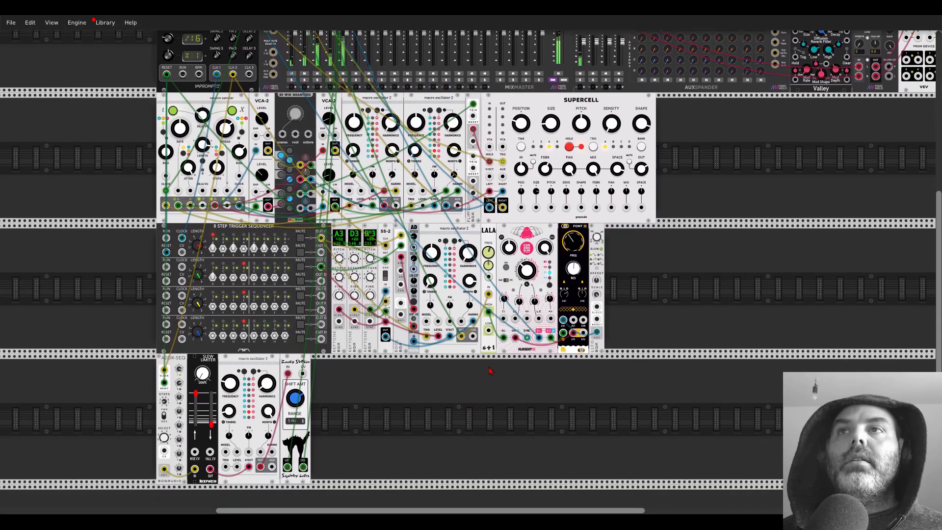
{"action": "scroll", "coordinate": [488, 363], "scroll_direction": "down", "scroll_amount": 2}
{"action": "right_click", "coordinate": [487, 353]}
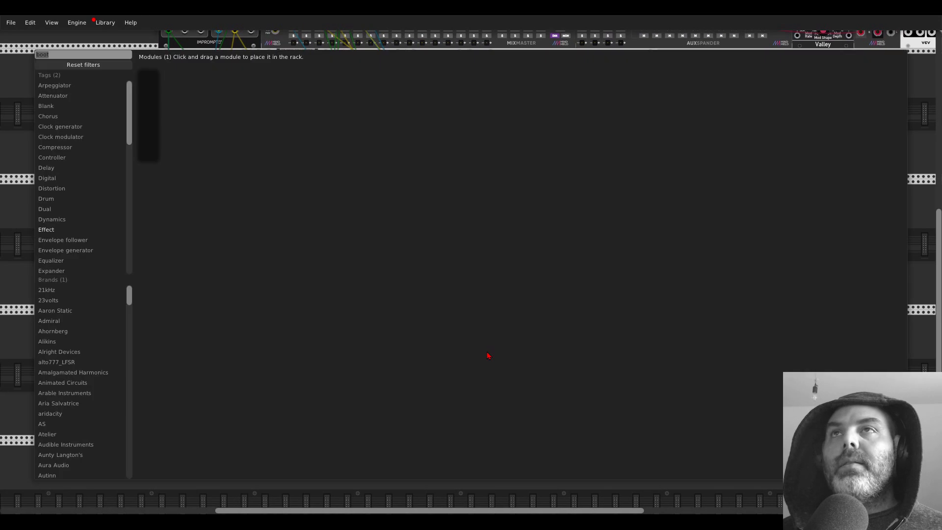
{"action": "type", "text": "phrase"}
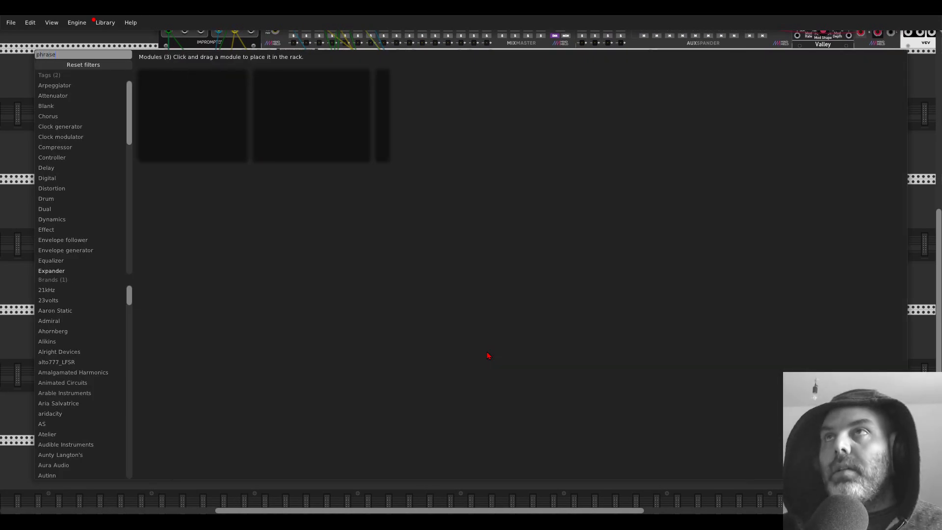
{"action": "left_click_drag", "start_coordinate": [239, 80], "coordinate": [432, 343]}
Step: Duplicate macro oscillator 2 beside PHRASE-SEQ-16 and patch the sequencer's CV output to the copy's V/OCT
{"action": "scroll", "coordinate": [346, 275], "scroll_direction": "up", "scroll_amount": 5}
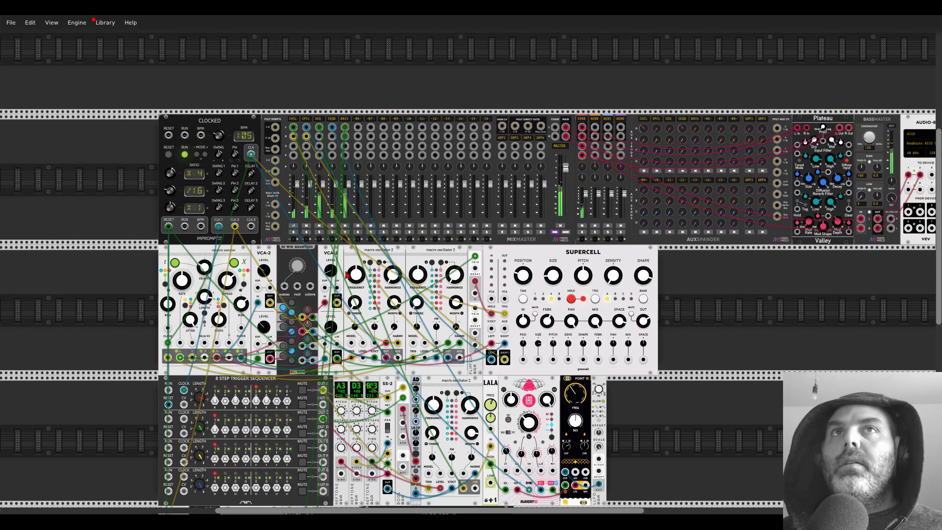
{"action": "scroll", "coordinate": [346, 275], "scroll_direction": "down", "scroll_amount": 5}
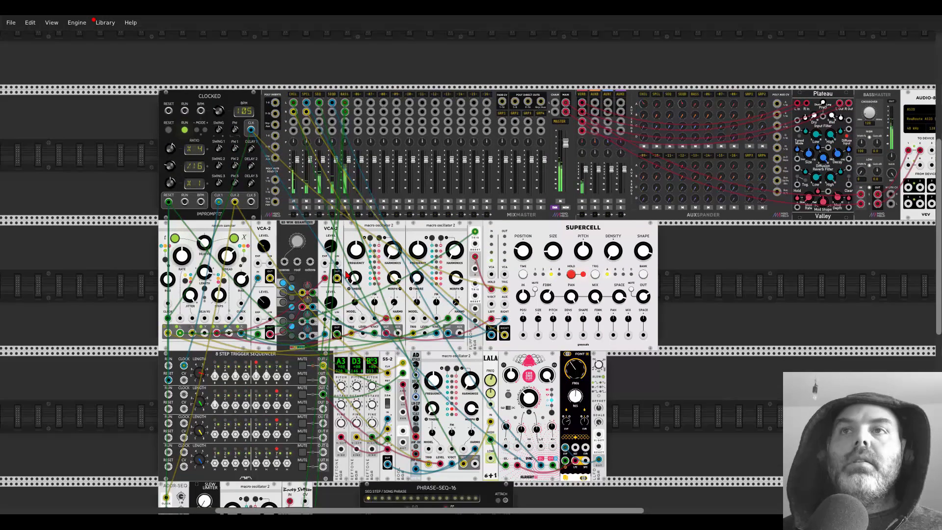
{"action": "scroll", "coordinate": [345, 274], "scroll_direction": "down", "scroll_amount": 1}
{"action": "left_click_drag", "start_coordinate": [271, 298], "coordinate": [119, 291]}
{"action": "left_click_drag", "start_coordinate": [362, 296], "coordinate": [533, 342]}
{"action": "scroll", "coordinate": [533, 342], "scroll_direction": "down", "scroll_amount": 1}
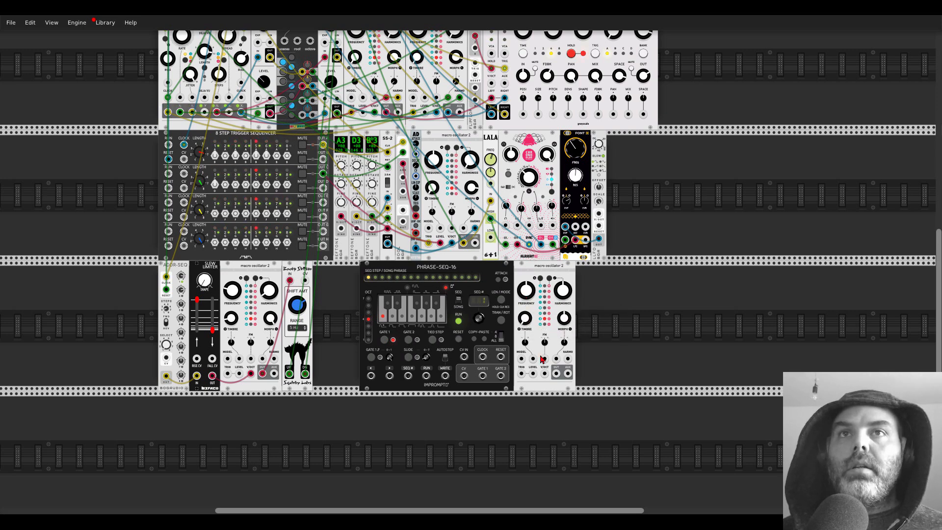
{"action": "scroll", "coordinate": [540, 353], "scroll_direction": "up", "scroll_amount": 2}
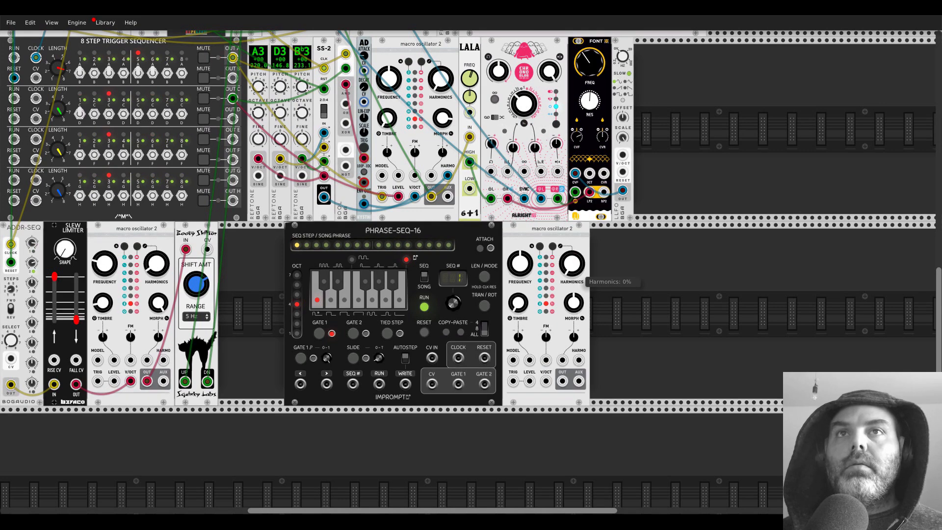
{"action": "left_click_drag", "start_coordinate": [432, 384], "coordinate": [546, 383]}
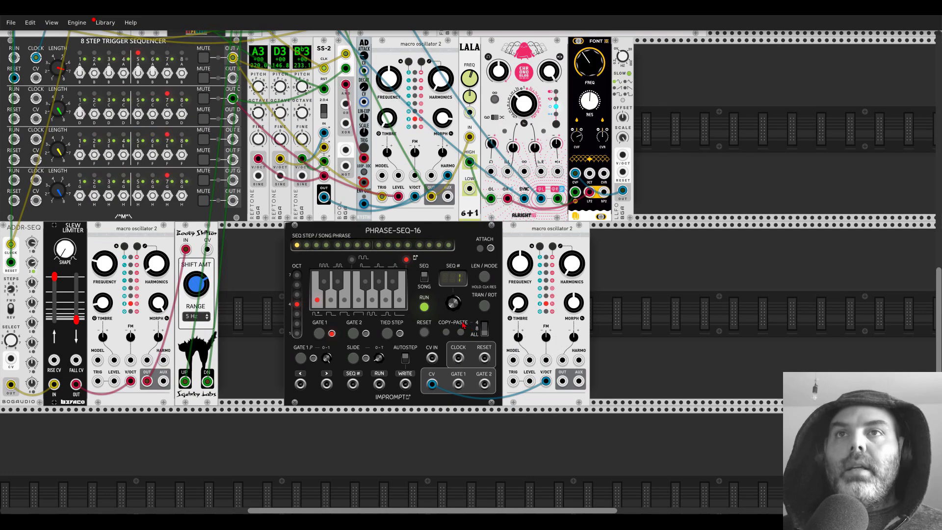
Step: Replace PHRASE-SEQ-16 with PHRASE-SEQ-32, patching its upper CV output to the new oscillator's V/OCT and that oscillator's OUT to mixer track 6
{"action": "key", "text": "Return"}
{"action": "left_click_drag", "start_coordinate": [311, 115], "coordinate": [385, 314]}
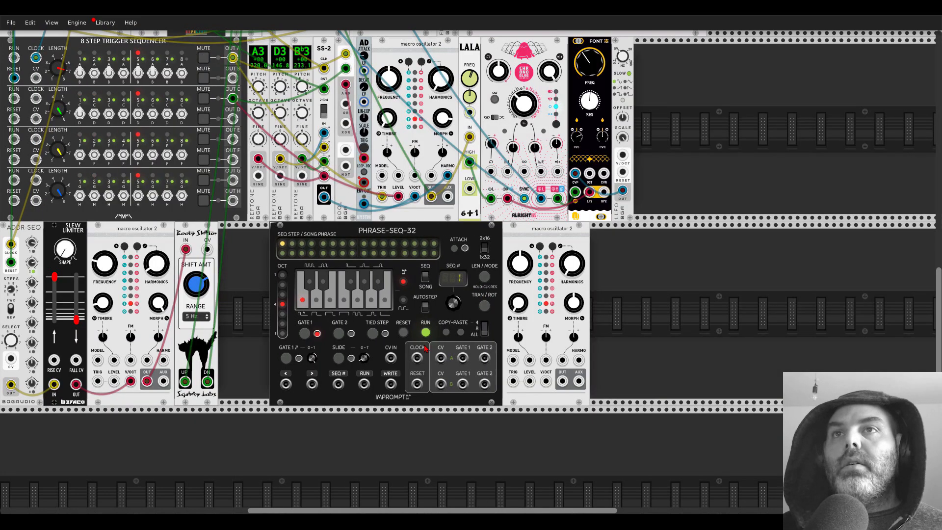
{"action": "left_click_drag", "start_coordinate": [441, 358], "coordinate": [282, 54]}
{"action": "scroll", "coordinate": [395, 219], "scroll_direction": "down", "scroll_amount": 5}
{"action": "scroll", "coordinate": [396, 219], "scroll_direction": "down", "scroll_amount": 5}
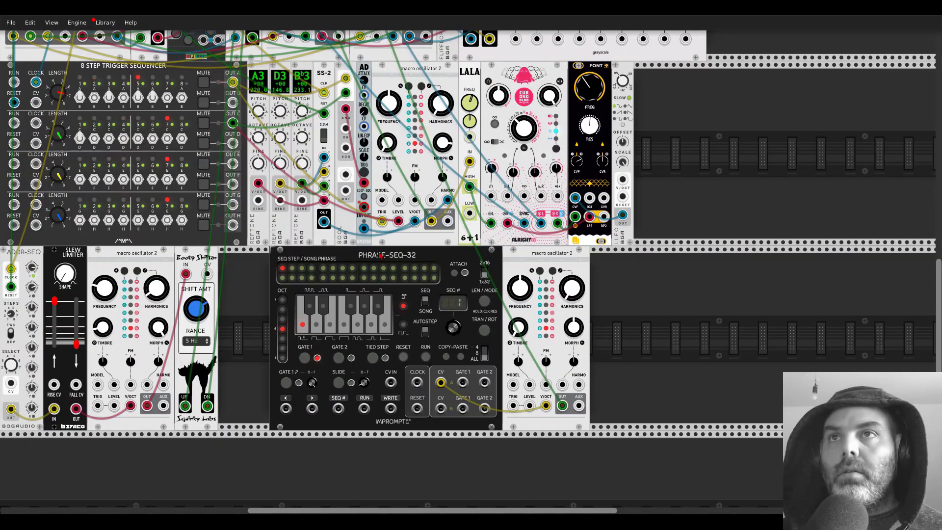
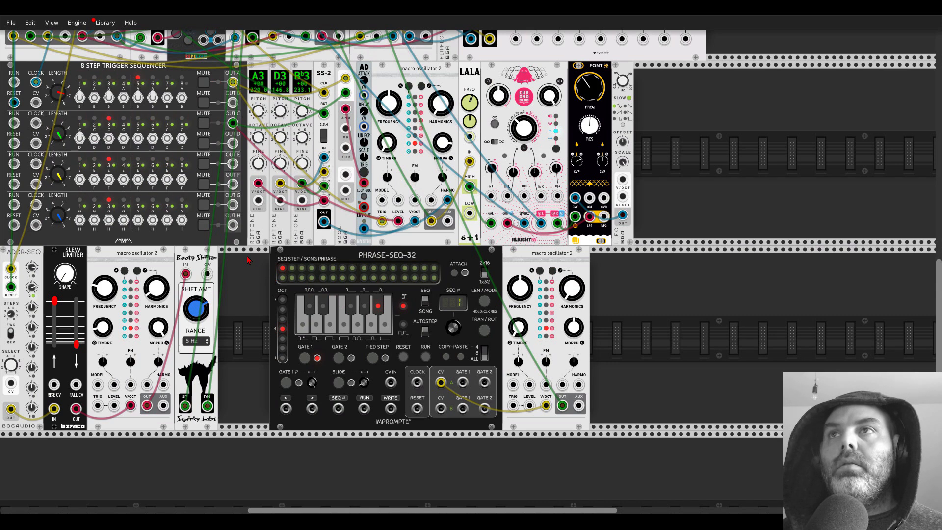
Step: Enter C on step 8 and A on step 9 of PHRASE-SEQ-32's upper row
{"action": "scroll", "coordinate": [248, 260], "scroll_direction": "up", "scroll_amount": 5}
{"action": "scroll", "coordinate": [246, 336], "scroll_direction": "down", "scroll_amount": 3}
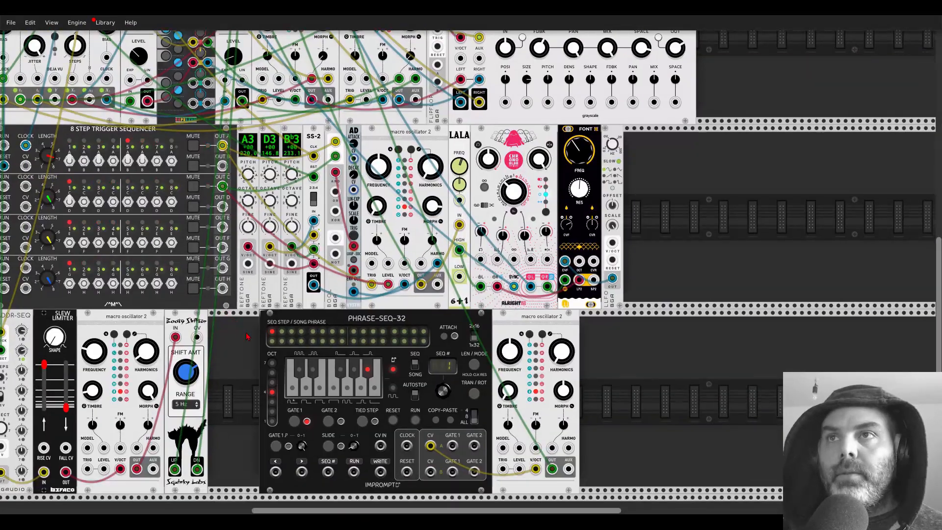
{"action": "left_click_drag", "start_coordinate": [248, 336], "coordinate": [222, 294]}
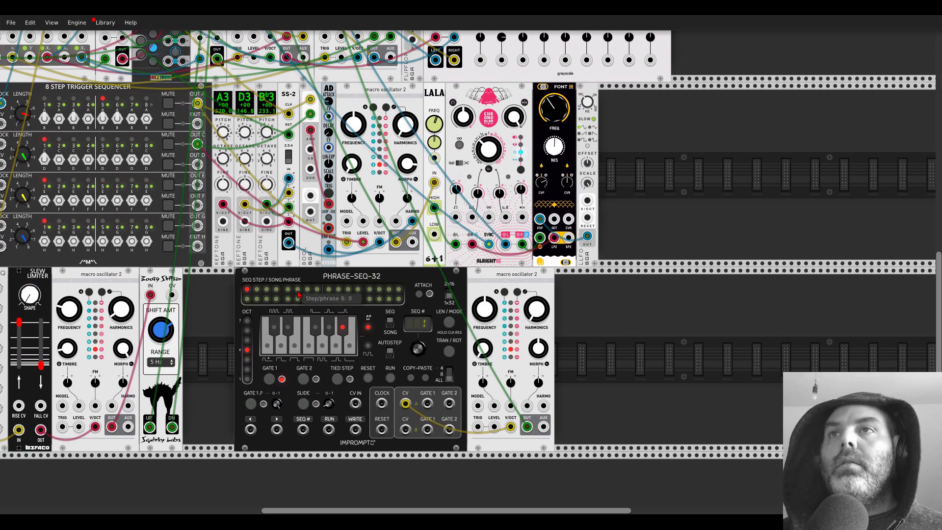
{"action": "left_click", "coordinate": [317, 290]}
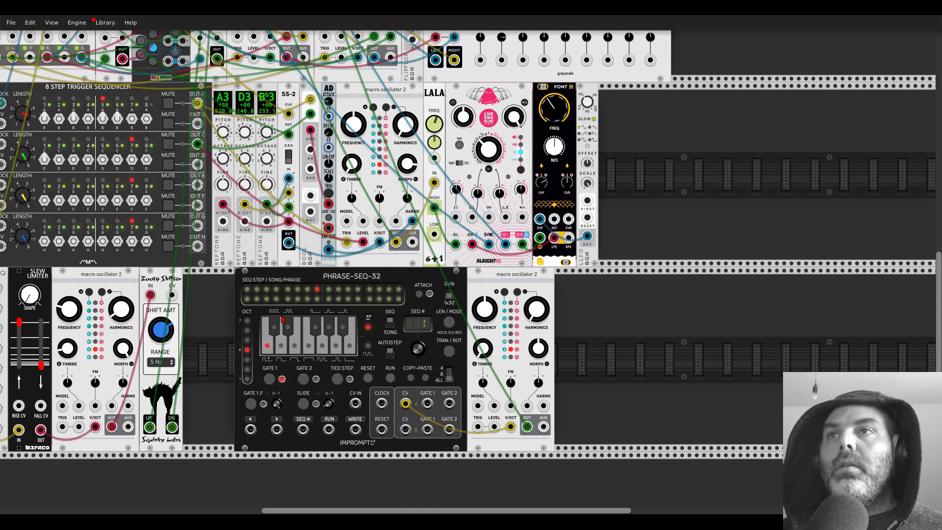
{"action": "left_click", "coordinate": [267, 343]}
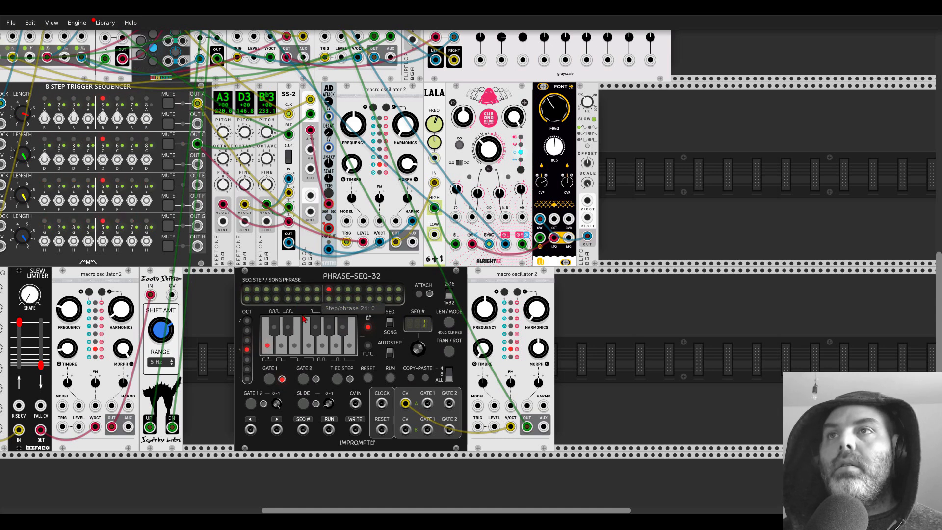
{"action": "left_click", "coordinate": [336, 347]}
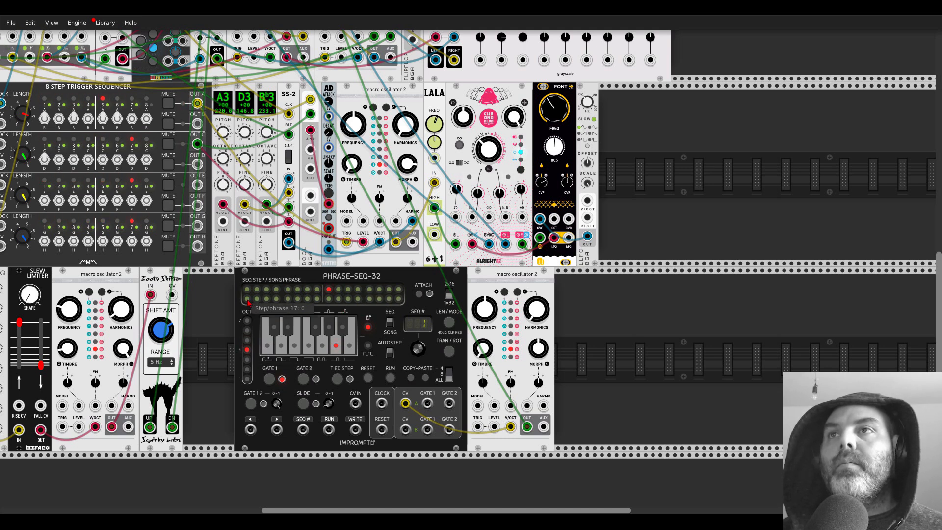
Step: Program PHRASE-SEQ-32's lower row one octave up, with D on step 17, F on step 24 and D on step 25
{"action": "left_click", "coordinate": [247, 340]}
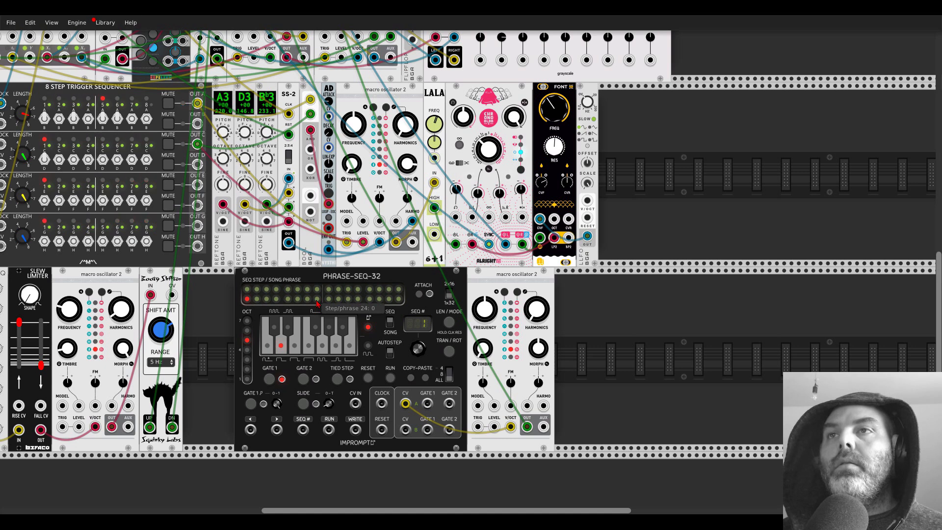
{"action": "left_click", "coordinate": [247, 341]}
{"action": "left_click", "coordinate": [307, 345]}
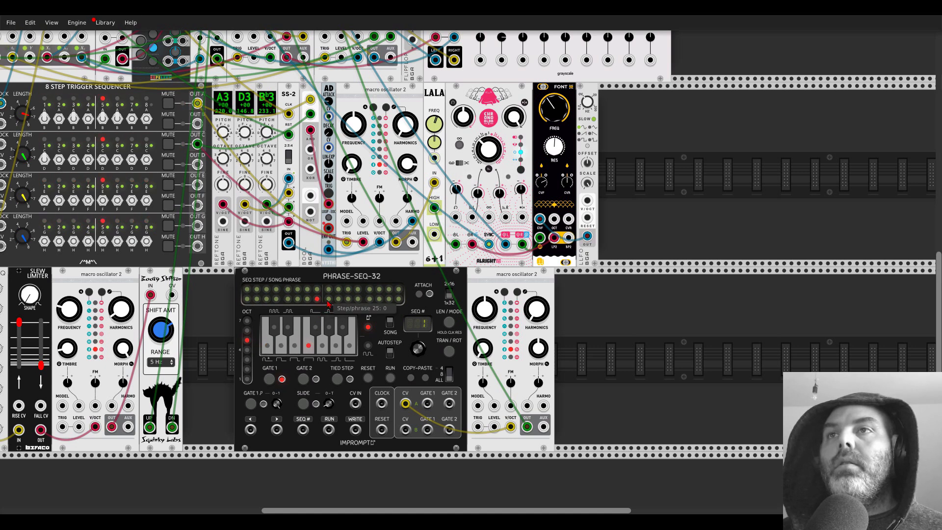
{"action": "left_click", "coordinate": [247, 341]}
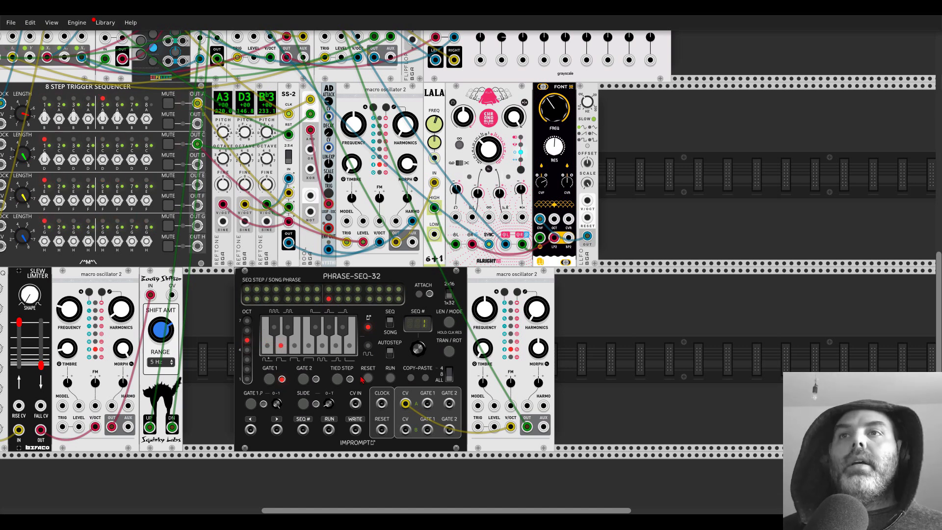
Step: Clock PHRASE-SEQ-32 from CLOCKED's CLK 3 at a ratio of /2 and patch CLOCKED's RESET to its RESET input
{"action": "left_click_drag", "start_coordinate": [382, 403], "coordinate": [323, 254]}
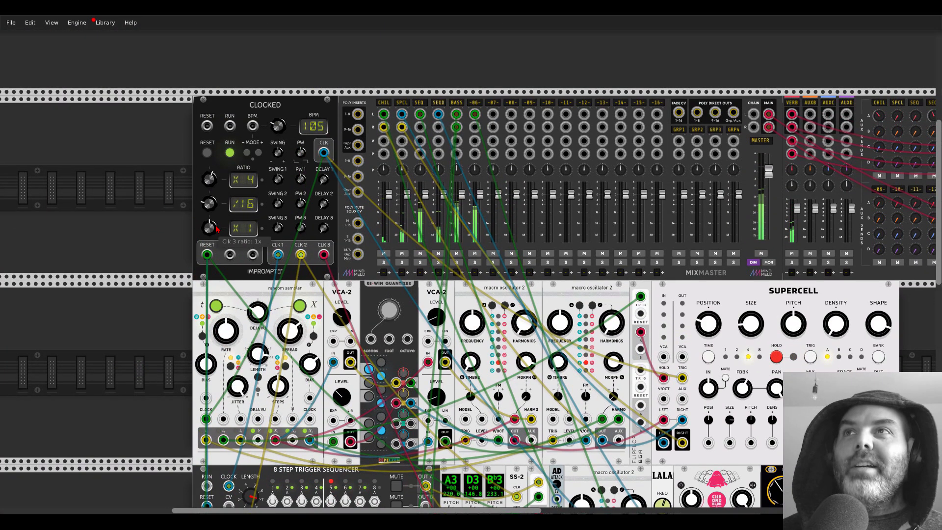
{"action": "left_click_drag", "start_coordinate": [216, 228], "coordinate": [216, 235]}
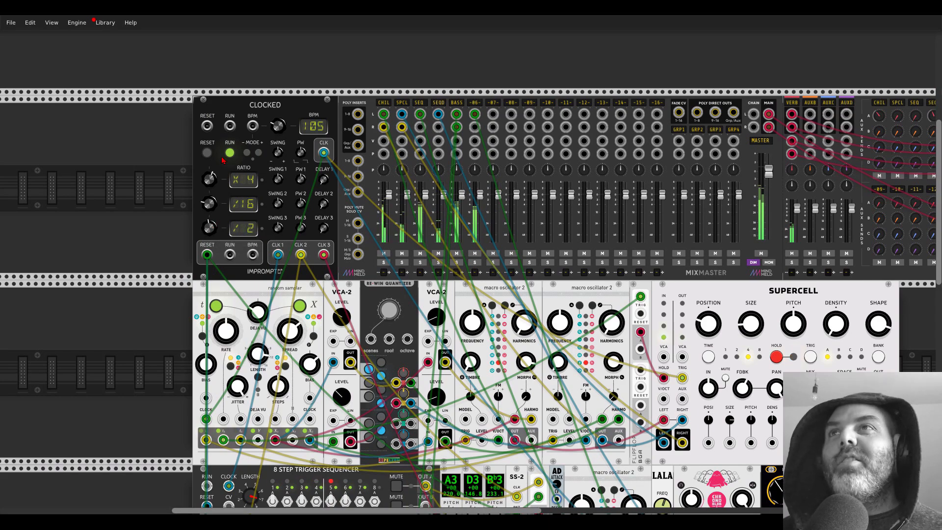
{"action": "scroll", "coordinate": [227, 160], "scroll_direction": "down", "scroll_amount": 10}
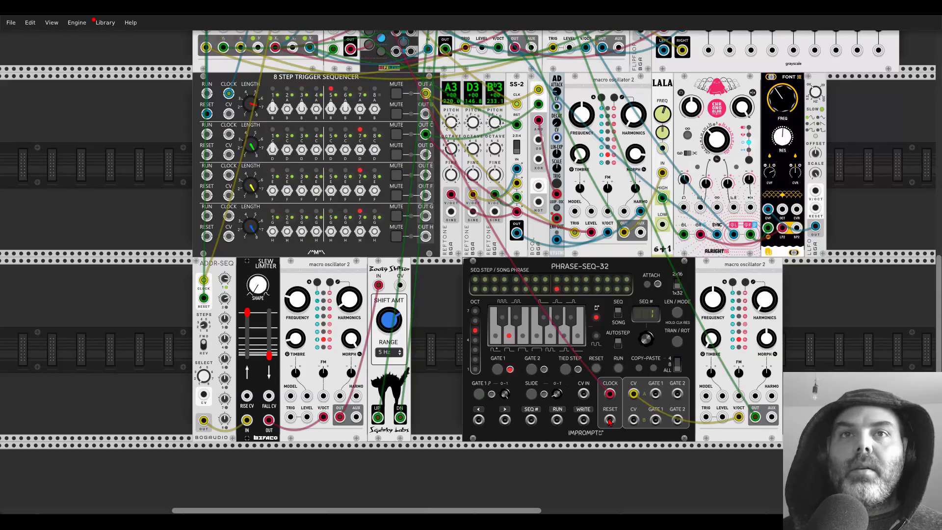
{"action": "scroll", "coordinate": [609, 421], "scroll_direction": "up", "scroll_amount": 7}
{"action": "scroll", "coordinate": [525, 381], "scroll_direction": "down", "scroll_amount": 6}
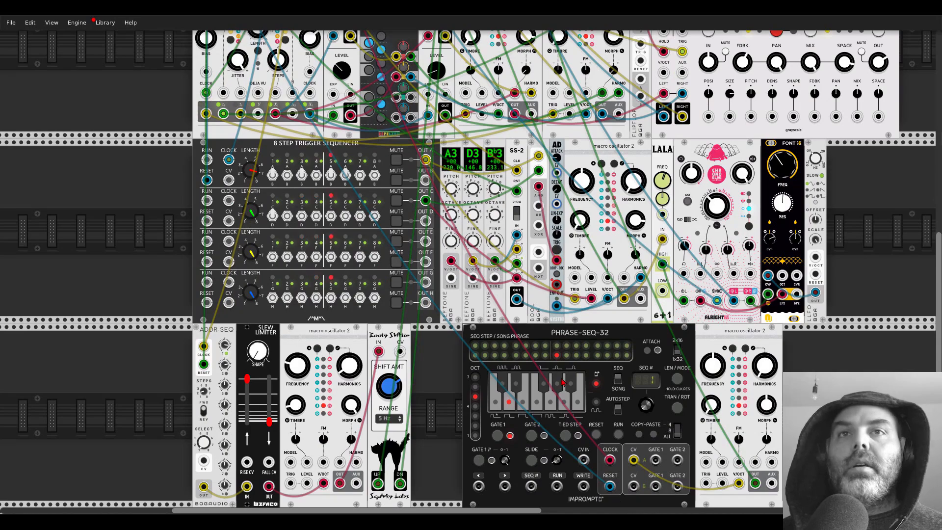
Step: Reset CLOCKED's sequences and set PHRASE-SEQ-32 running
{"action": "scroll", "coordinate": [526, 382], "scroll_direction": "up", "scroll_amount": 6}
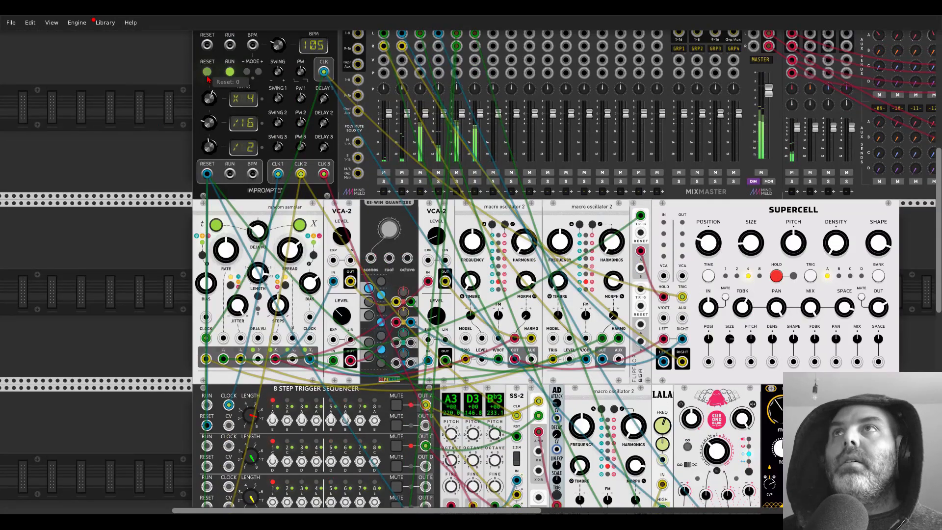
{"action": "scroll", "coordinate": [620, 105], "scroll_direction": "down", "scroll_amount": 8}
{"action": "scroll", "coordinate": [621, 105], "scroll_direction": "right", "scroll_amount": 6}
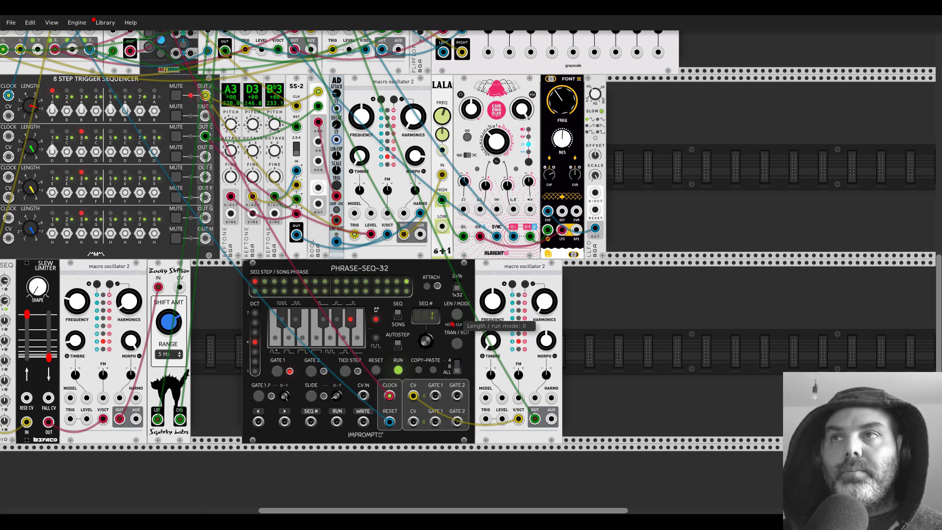
Step: Duplicate the Booty Shifter to the end of the bottom row and patch the adjacent macro oscillator 2's OUT into its IN
{"action": "key", "text": "ctrl+d"}
{"action": "left_click_drag", "start_coordinate": [199, 272], "coordinate": [463, 294]}
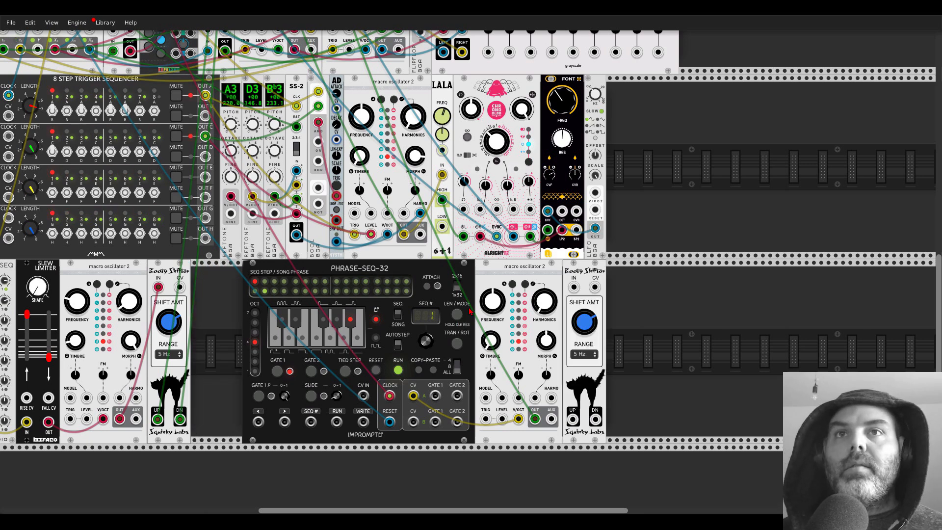
{"action": "left_click_drag", "start_coordinate": [533, 420], "coordinate": [573, 287]}
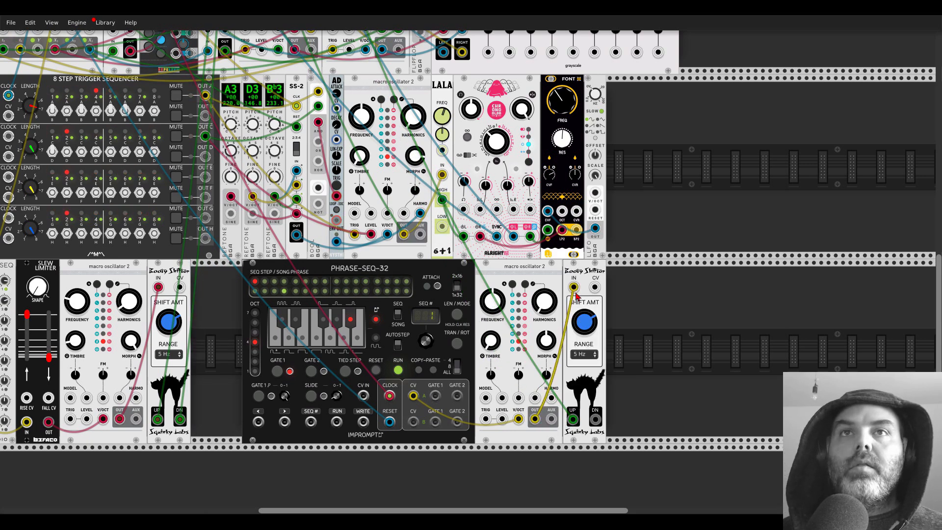
Step: Set the duplicated Booty Shifter's range to exp and patch its DN output to the mixer's sixth channel
{"action": "left_click", "coordinate": [584, 357]}
{"action": "left_click", "coordinate": [585, 410]}
{"action": "left_click_drag", "start_coordinate": [595, 419], "coordinate": [254, 148]}
{"action": "scroll", "coordinate": [515, 247], "scroll_direction": "up", "scroll_amount": 8}
{"action": "scroll", "coordinate": [508, 246], "scroll_direction": "up", "scroll_amount": 9}
{"action": "scroll", "coordinate": [314, 147], "scroll_direction": "down", "scroll_amount": 14}
{"action": "scroll", "coordinate": [360, 148], "scroll_direction": "down", "scroll_amount": 5}
Step: Lower the duplicated Booty Shifter's shift amount and adjust the harmonics and timbre of the macro oscillator 2 beside it
{"action": "mouse_move", "coordinate": [594, 282]}
{"action": "mouse_move", "coordinate": [595, 282]}
{"action": "left_mouse_down"}
{"action": "mouse_move", "coordinate": [595, 269]}
{"action": "mouse_move", "coordinate": [588, 280]}
{"action": "left_mouse_up"}
{"action": "left_click_drag", "start_coordinate": [551, 253], "coordinate": [550, 258]}
{"action": "left_click_drag", "start_coordinate": [494, 289], "coordinate": [487, 300]}
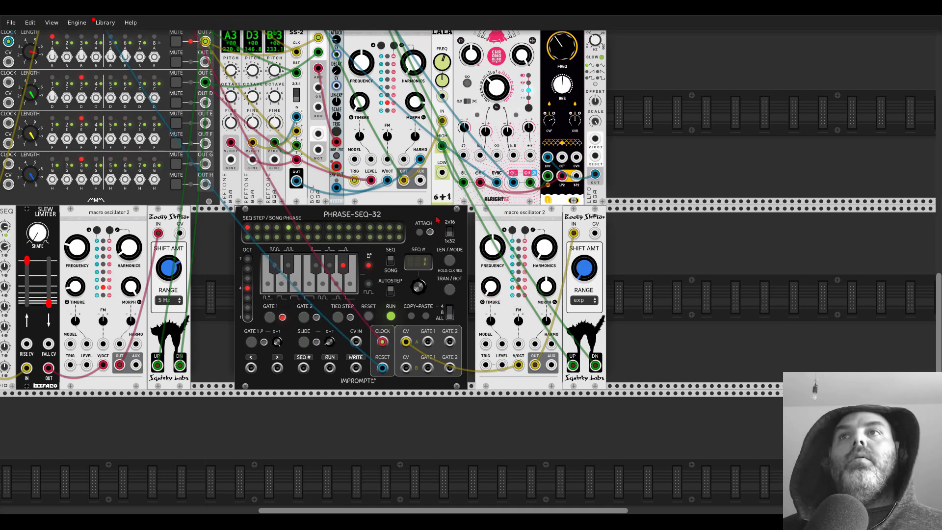
Step: Add an LLFO before the last macro oscillator 2 and patch it to the timbre input with timbre CV at about 0.417
{"action": "key", "text": "Return"}
{"action": "type", "text": "llfo"}
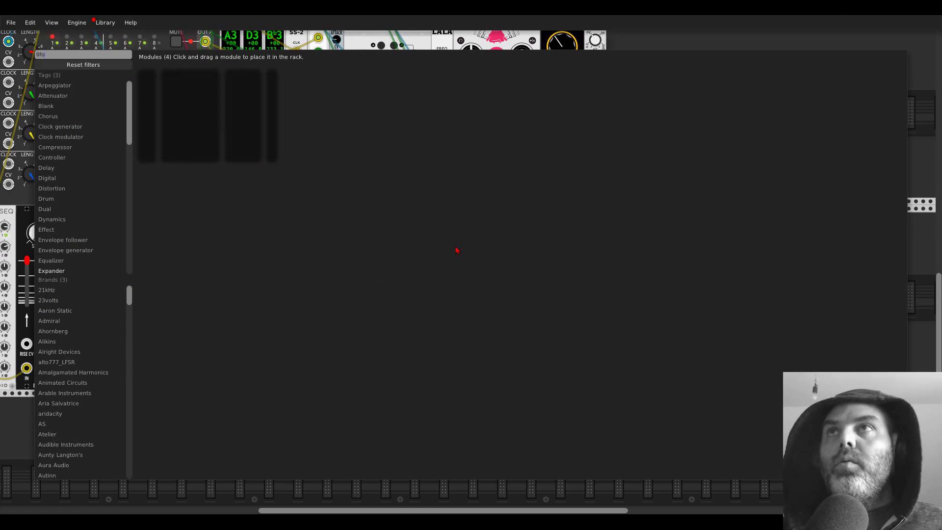
{"action": "left_click_drag", "start_coordinate": [270, 75], "coordinate": [467, 273]}
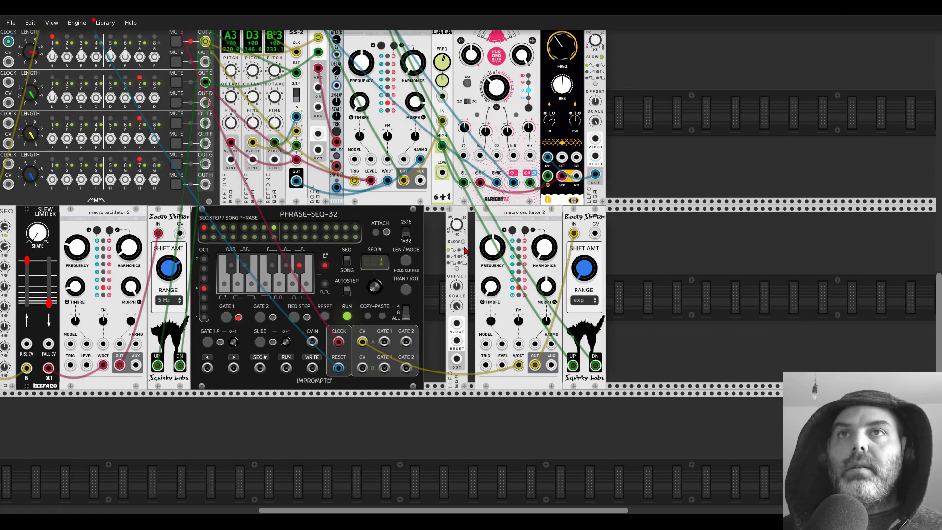
{"action": "left_click_drag", "start_coordinate": [456, 361], "coordinate": [491, 304]}
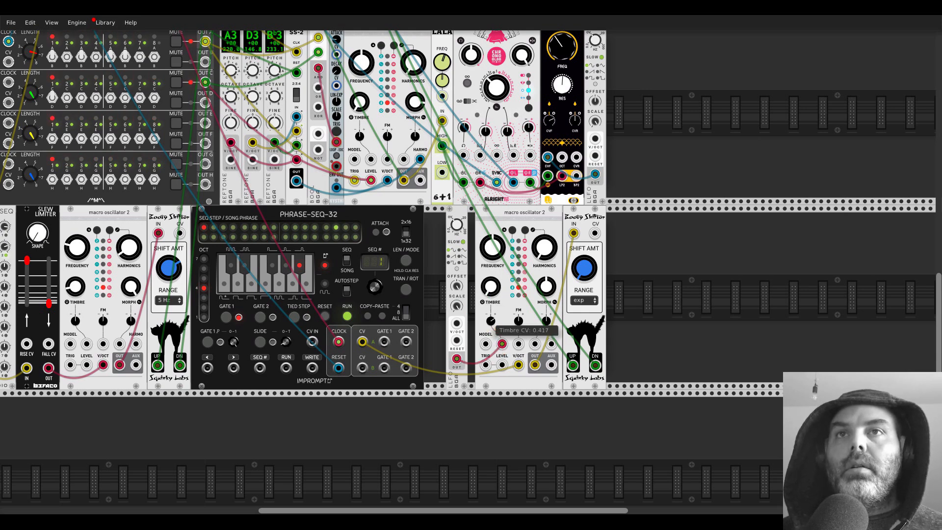
Step: Adjust the new LLFO's frequency in slow mode and duplicate the module beside it
{"action": "left_click_drag", "start_coordinate": [457, 226], "coordinate": [457, 212]}
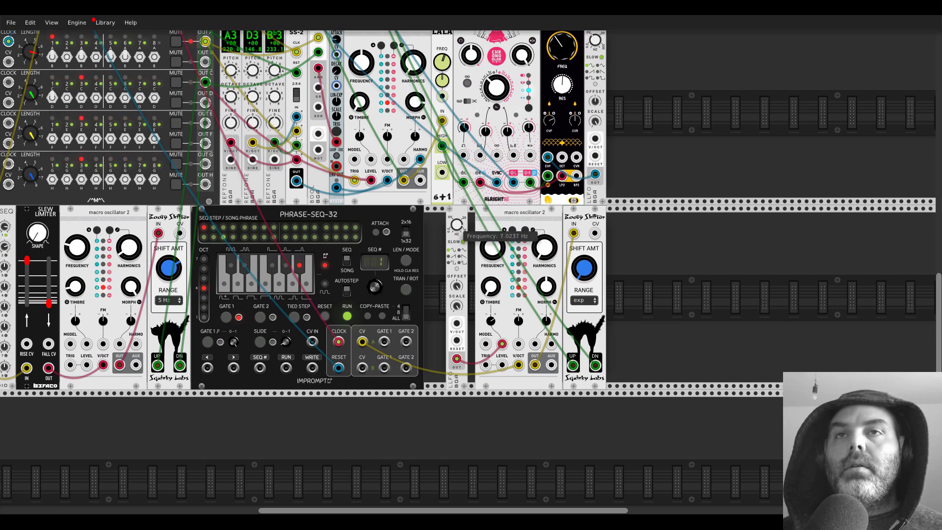
{"action": "left_click_drag", "start_coordinate": [457, 202], "coordinate": [458, 230]}
{"action": "key", "text": "ctrl+d"}
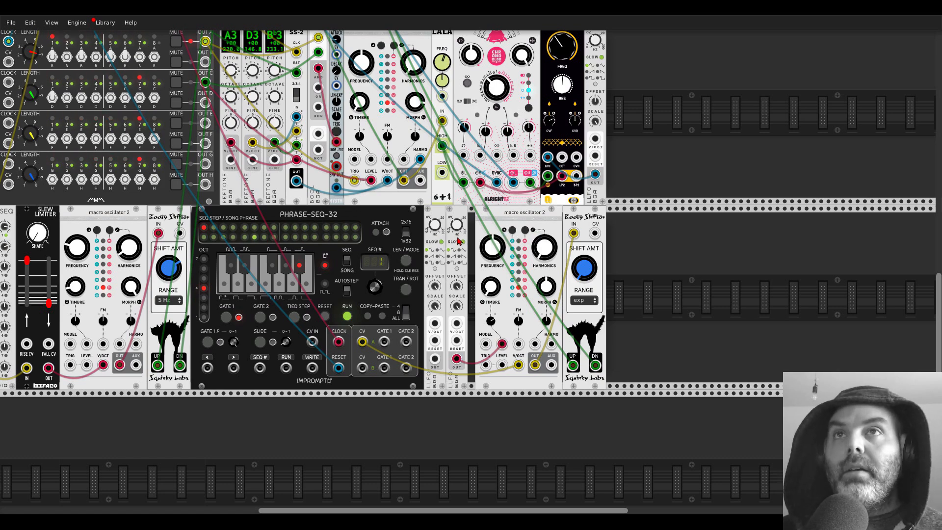
Step: Modulate the first LLFO's V/OCT from the duplicate's scaled output at about 0.05 Hz, and close the gap before the macro oscillator
{"action": "scroll", "coordinate": [457, 315], "scroll_direction": "up", "scroll_amount": 3}
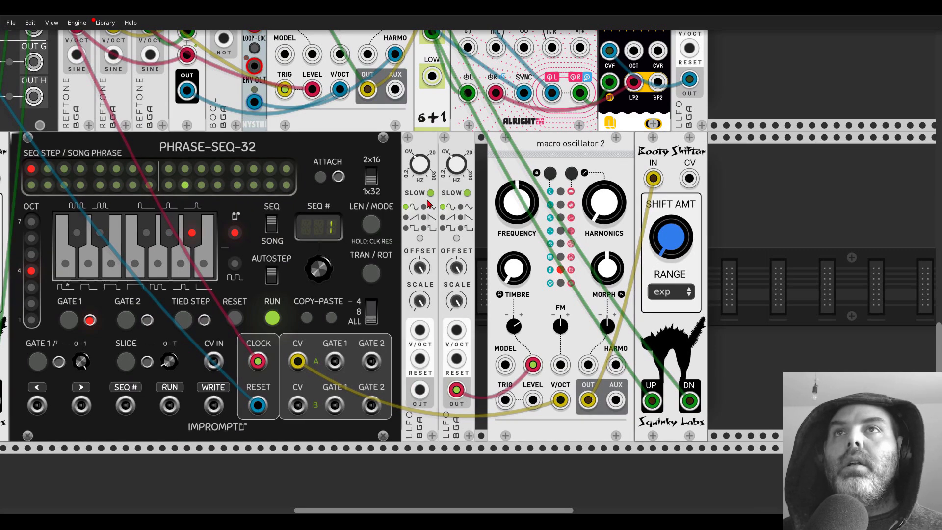
{"action": "left_click_drag", "start_coordinate": [419, 164], "coordinate": [419, 158]}
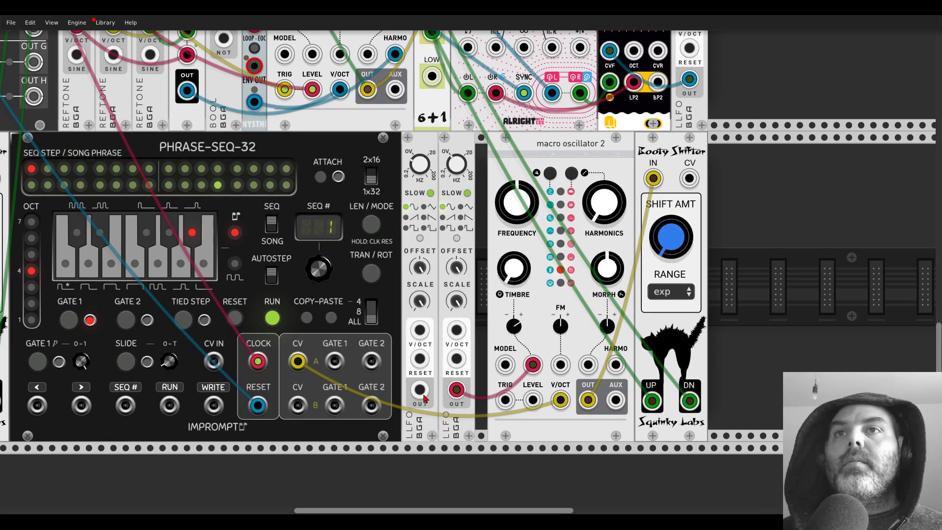
{"action": "left_click_drag", "start_coordinate": [419, 390], "coordinate": [456, 330]}
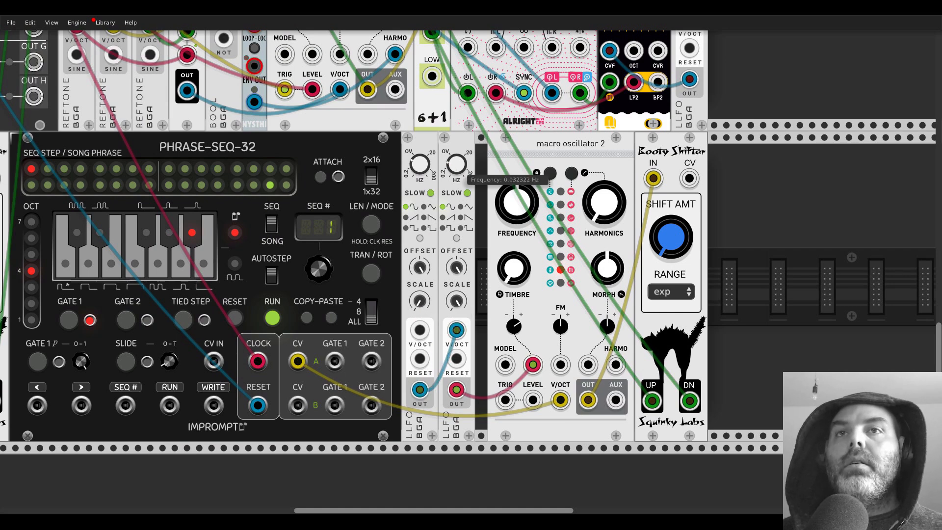
{"action": "mouse_move", "coordinate": [425, 298]}
{"action": "left_mouse_down"}
{"action": "mouse_move", "coordinate": [423, 307]}
{"action": "mouse_move", "coordinate": [424, 298]}
{"action": "left_mouse_up"}
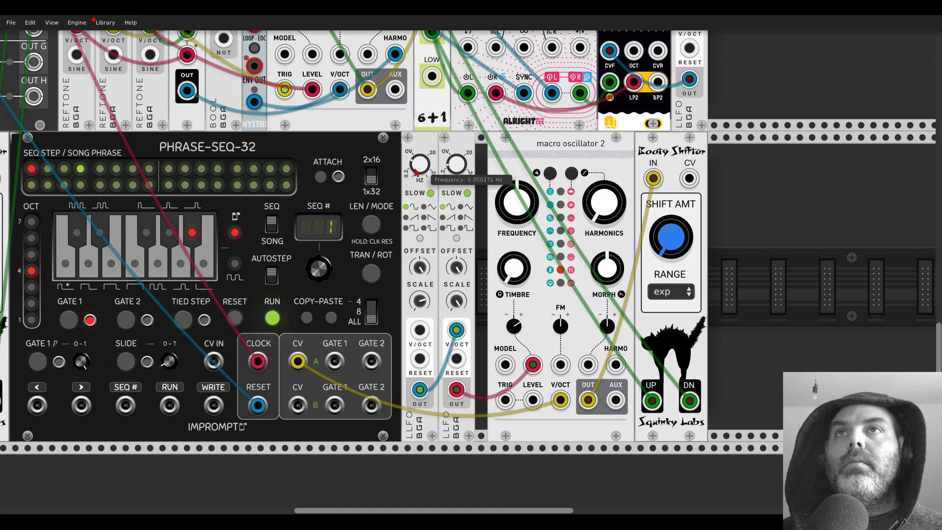
{"action": "left_click_drag", "start_coordinate": [670, 148], "coordinate": [663, 147]}
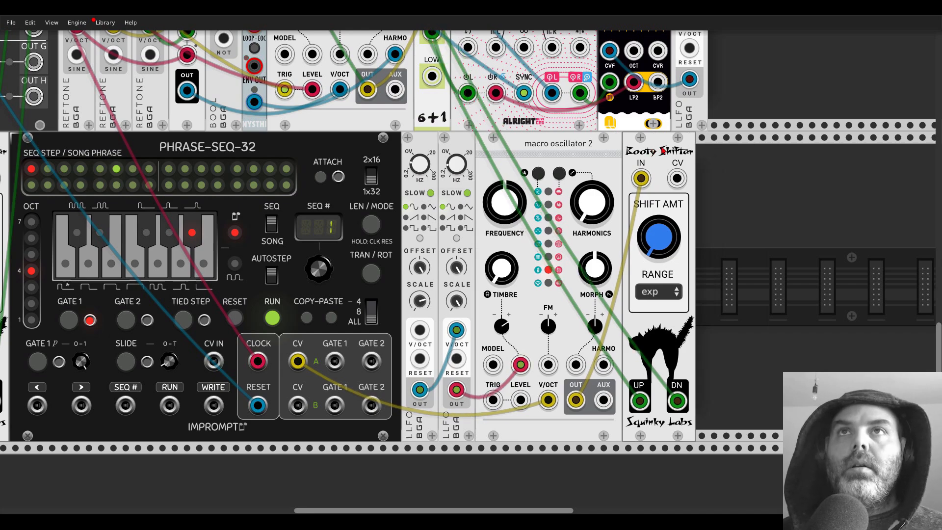
Step: Name the mixer's sixth channel SOLO and set its VERB send to about -12.4 dB
{"action": "scroll", "coordinate": [566, 190], "scroll_direction": "down", "scroll_amount": 4}
{"action": "scroll", "coordinate": [495, 236], "scroll_direction": "up", "scroll_amount": 10}
{"action": "scroll", "coordinate": [494, 240], "scroll_direction": "up", "scroll_amount": 5}
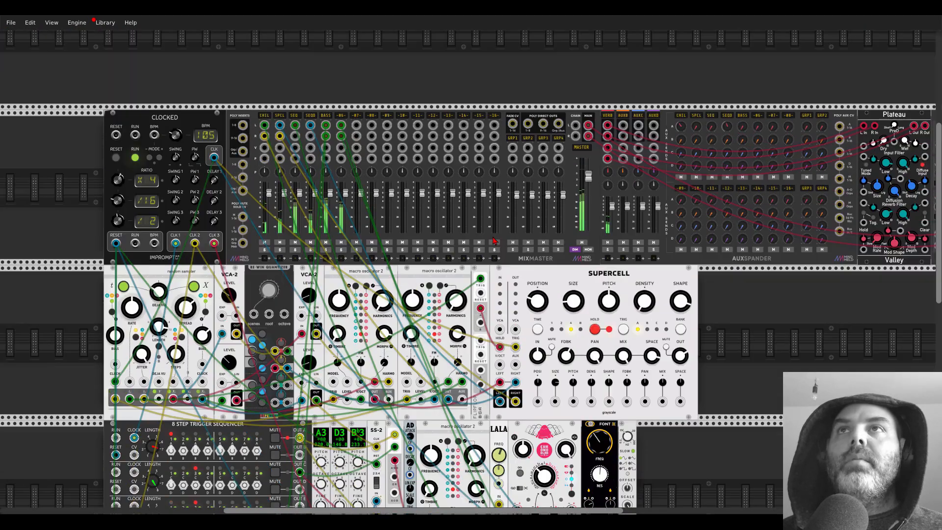
{"action": "left_click", "coordinate": [341, 115]}
{"action": "type", "text": "SOLO"}
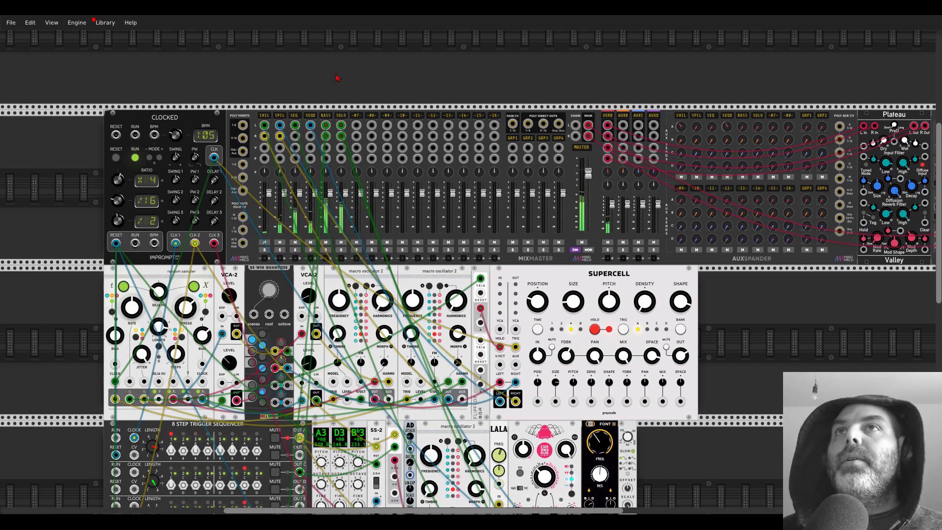
{"action": "left_click_drag", "start_coordinate": [758, 126], "coordinate": [757, 73]}
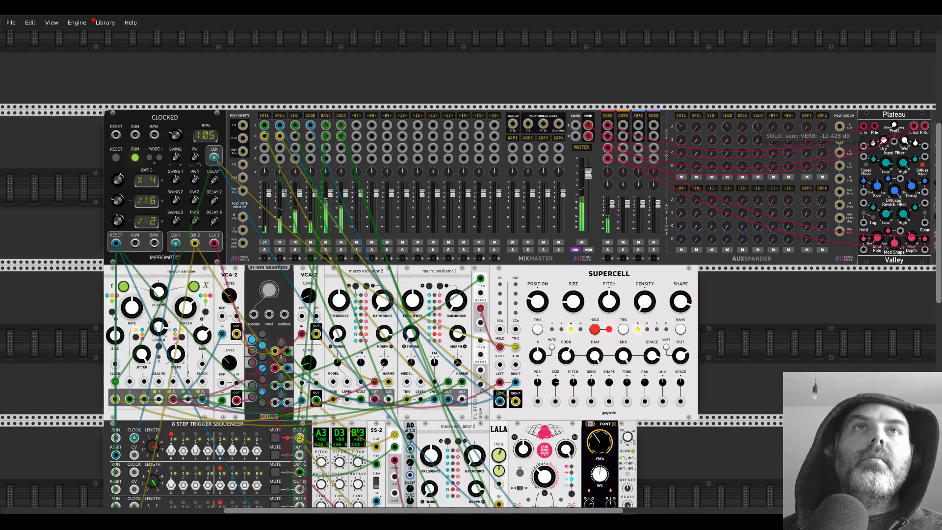
Step: Try adjusting the harmonics of the macro oscillator 2 that feeds the last Booty Shifter
{"action": "scroll", "coordinate": [622, 392], "scroll_direction": "down", "scroll_amount": 8}
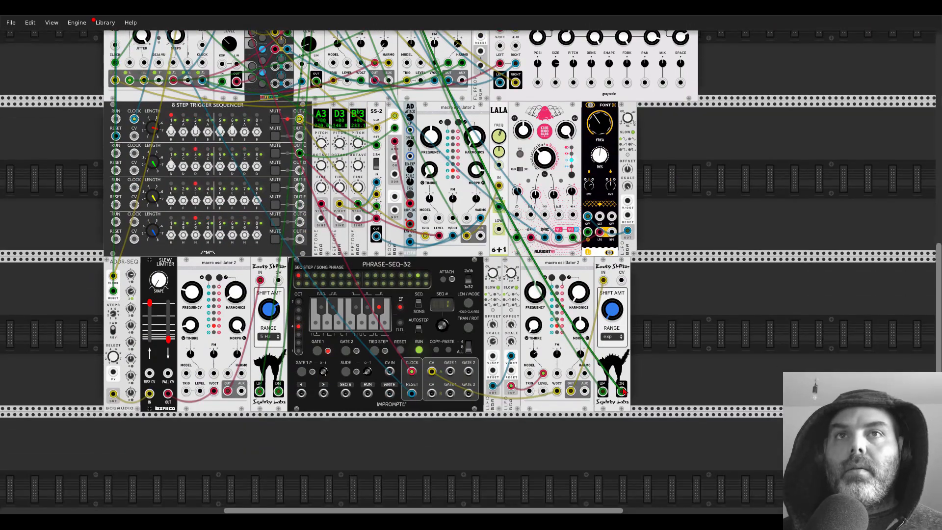
{"action": "scroll", "coordinate": [622, 393], "scroll_direction": "up", "scroll_amount": 5}
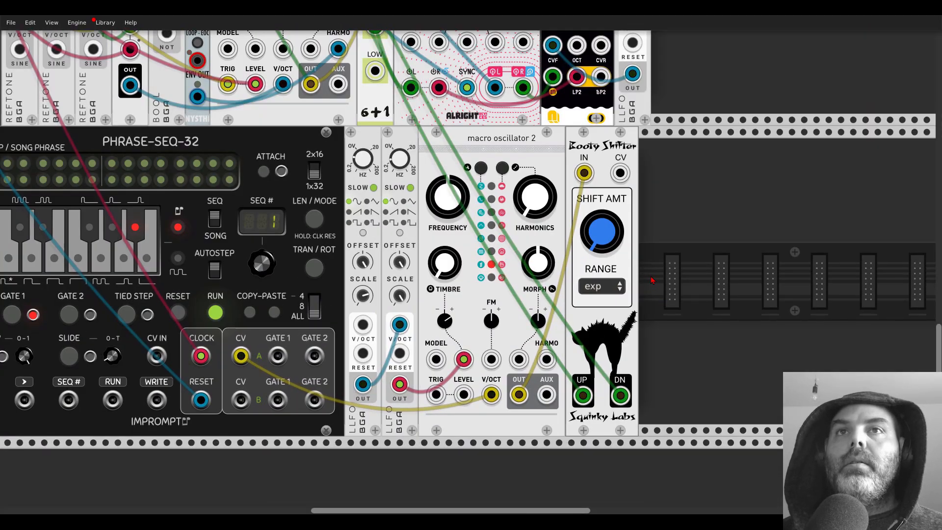
{"action": "mouse_move", "coordinate": [535, 196]}
{"action": "left_mouse_down"}
{"action": "mouse_move", "coordinate": [535, 189]}
{"action": "mouse_move", "coordinate": [535, 200]}
{"action": "left_mouse_up"}
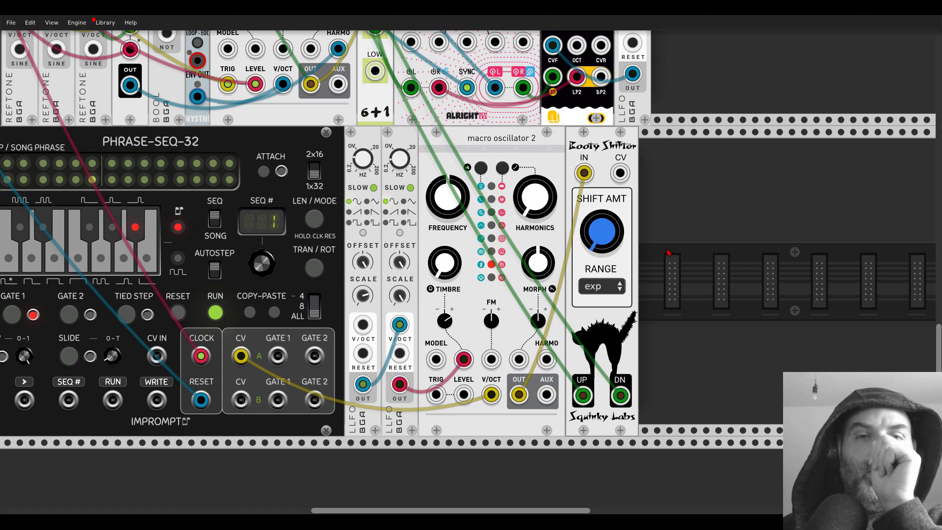
Step: Audition the last Booty Shifter's shift amount by sweeping it up to 0.19 and -1.49, returning it to -5 each time
{"action": "scroll", "coordinate": [668, 252], "scroll_direction": "down", "scroll_amount": 5}
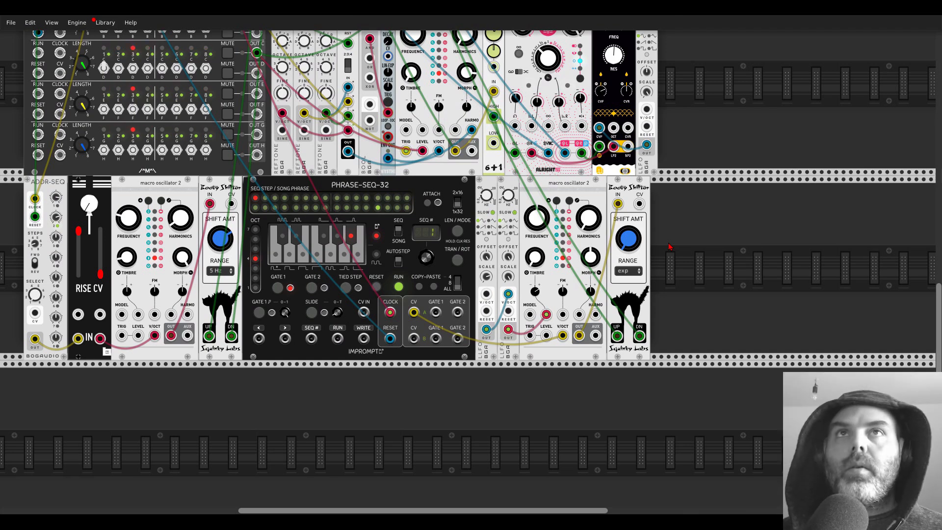
{"action": "scroll", "coordinate": [682, 264], "scroll_direction": "up", "scroll_amount": 2}
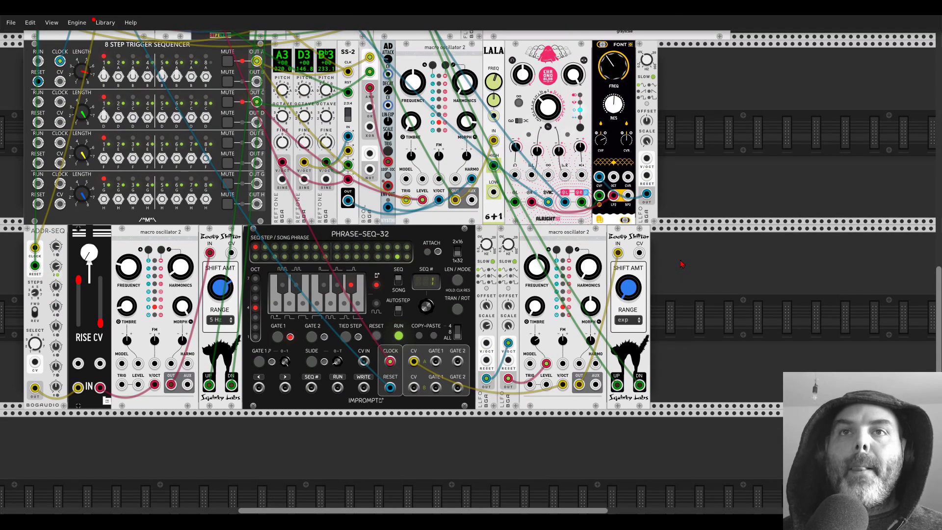
{"action": "mouse_move", "coordinate": [638, 293]}
{"action": "left_click_drag", "start_coordinate": [628, 288], "coordinate": [628, 282]}
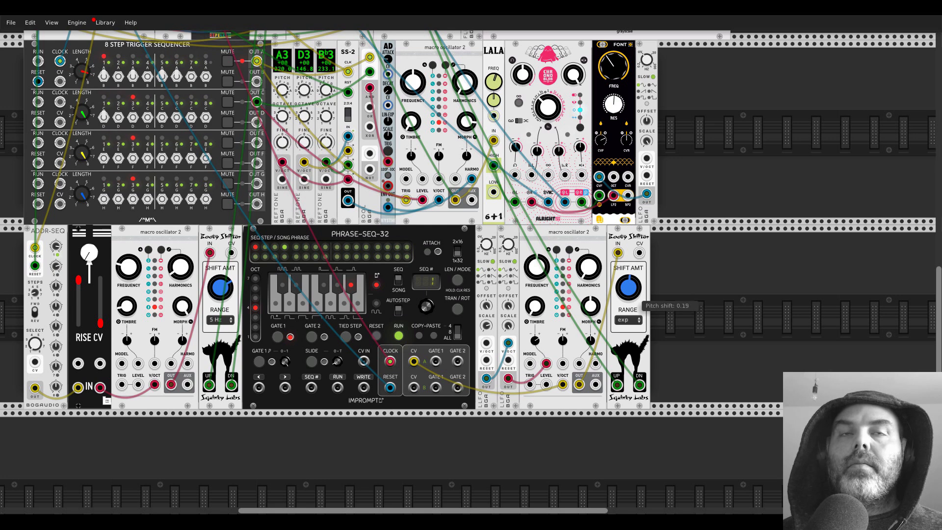
{"action": "left_click_drag", "start_coordinate": [628, 282], "coordinate": [628, 287]}
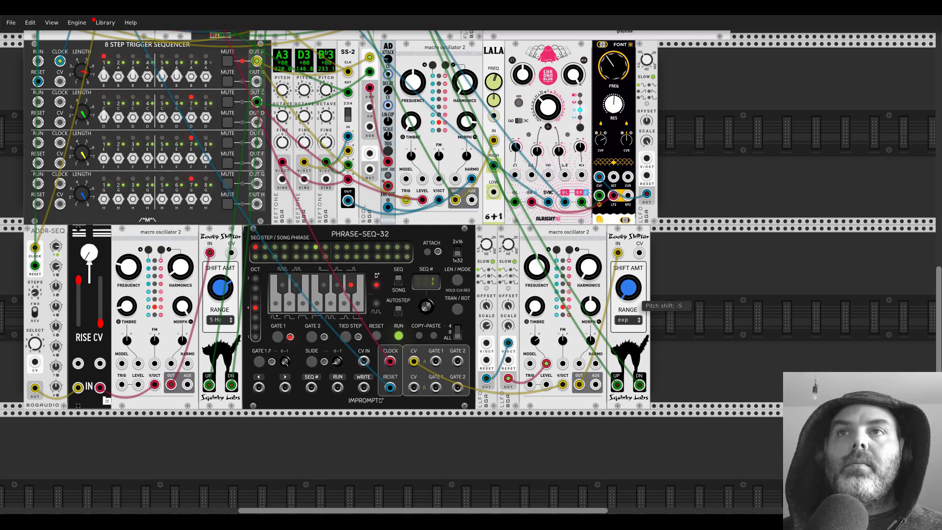
{"action": "left_click_drag", "start_coordinate": [627, 288], "coordinate": [628, 286]}
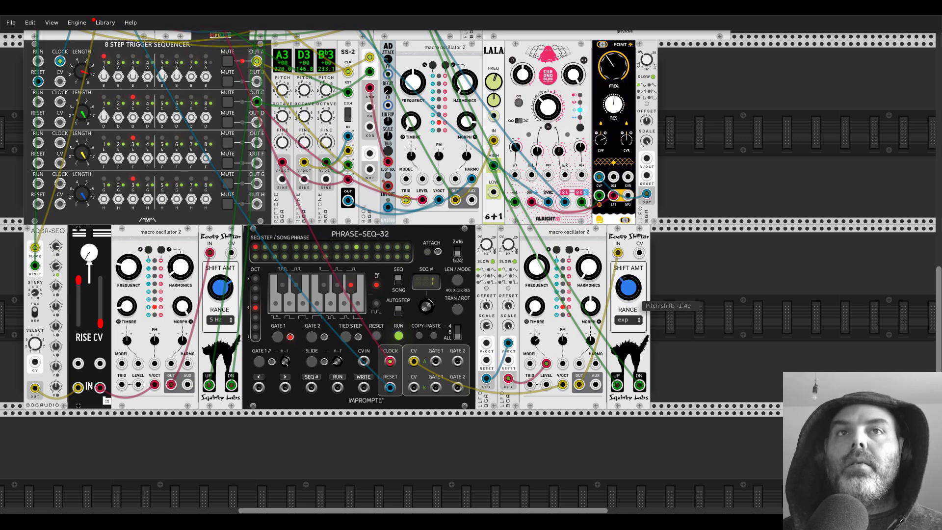
{"action": "left_click_drag", "start_coordinate": [628, 286], "coordinate": [628, 288]}
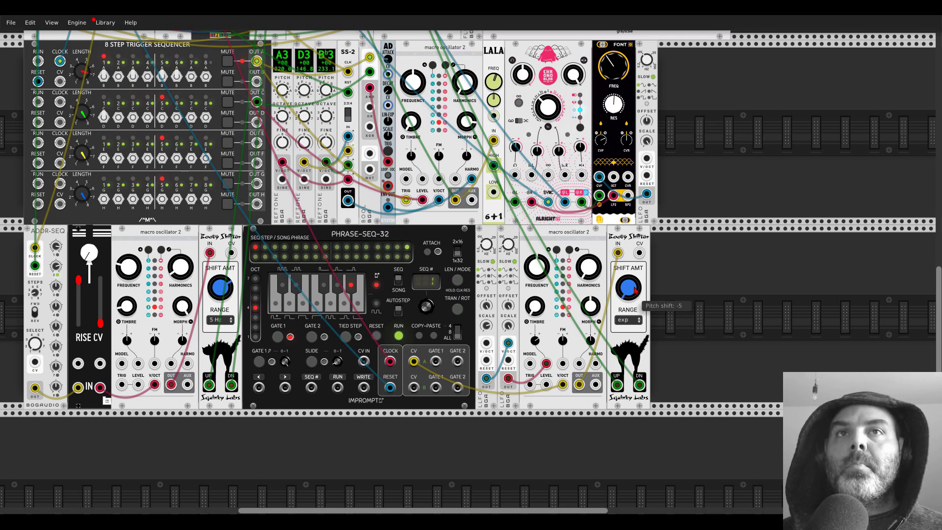
Step: Add a ReMOVE Lite module after the last Booty Shifter and map it to that module's shift amount
{"action": "right_click", "coordinate": [670, 300]}
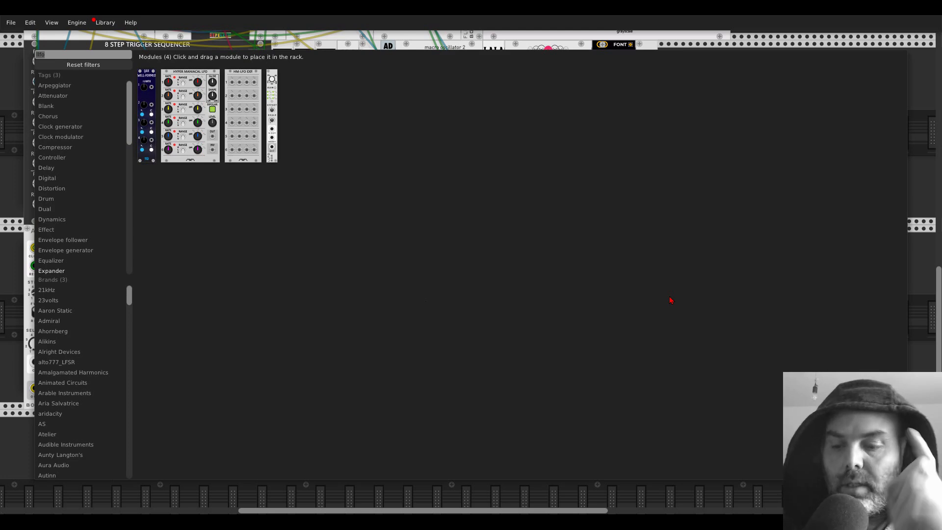
{"action": "type", "text": "remo"}
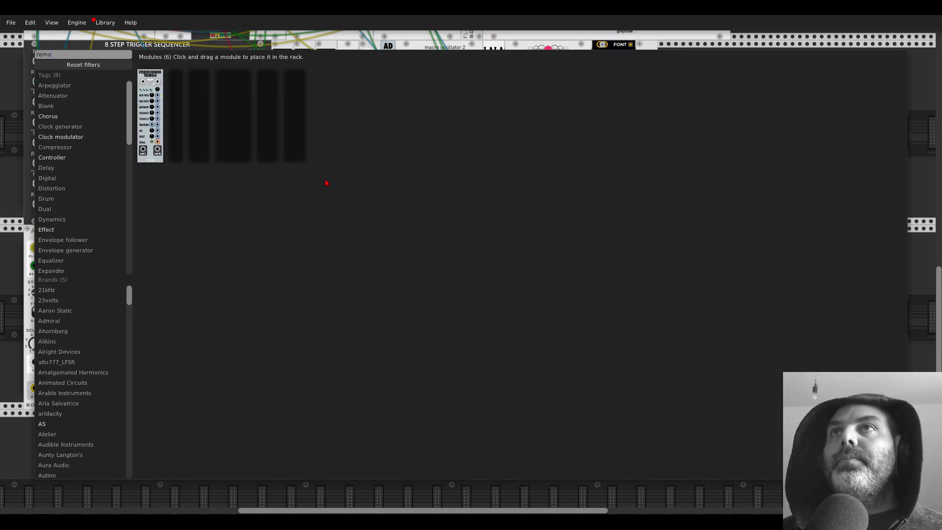
{"action": "left_click", "coordinate": [204, 93]}
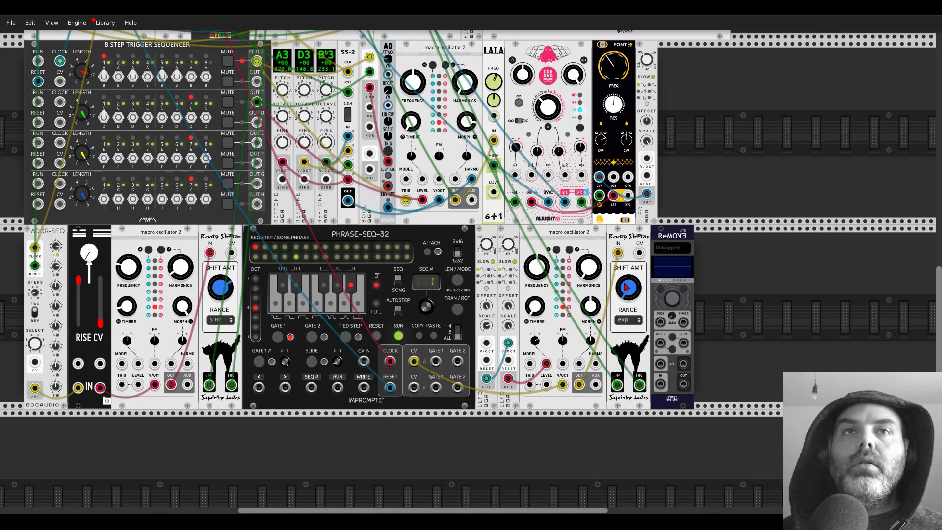
{"action": "left_click", "coordinate": [666, 248]}
{"action": "left_click", "coordinate": [640, 277]}
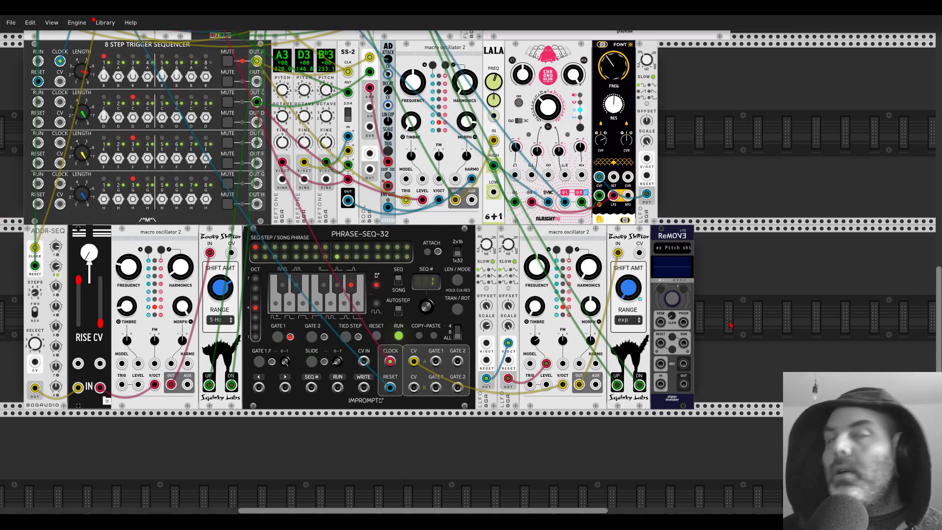
Step: Record a movement of the Booty Shifter's shift amount into the ReMOVE Lite
{"action": "scroll", "coordinate": [724, 321], "scroll_direction": "up", "scroll_amount": 3}
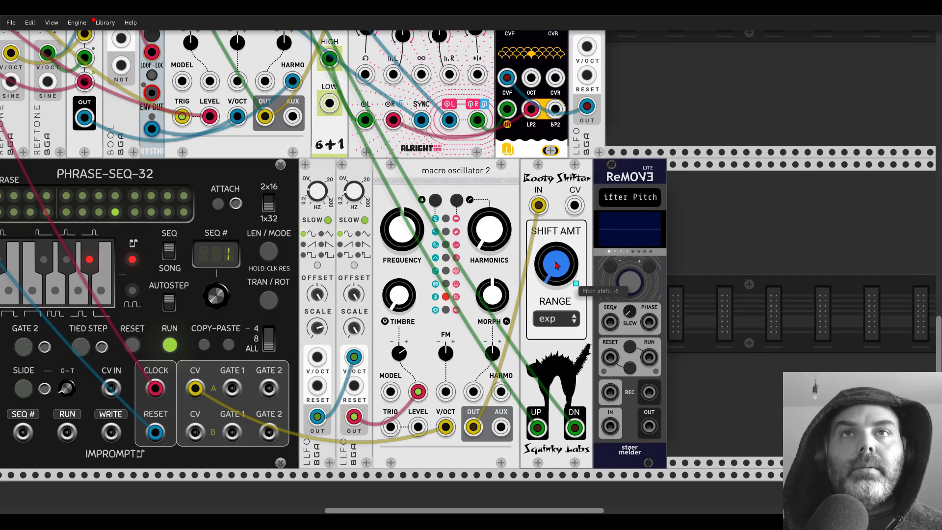
{"action": "left_click", "coordinate": [628, 284]}
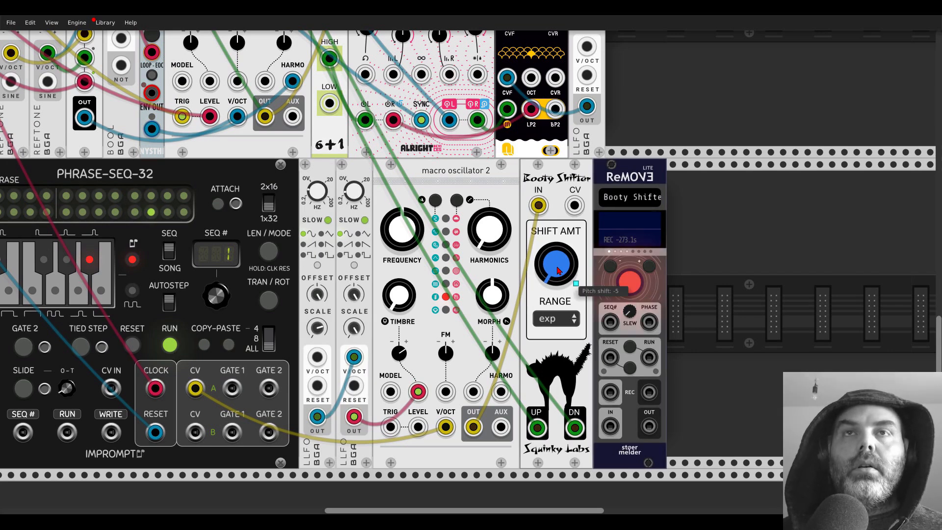
{"action": "mouse_move", "coordinate": [558, 269]}
{"action": "left_mouse_down"}
{"action": "mouse_move", "coordinate": [557, 240]}
{"action": "mouse_move", "coordinate": [558, 268]}
{"action": "left_mouse_up"}
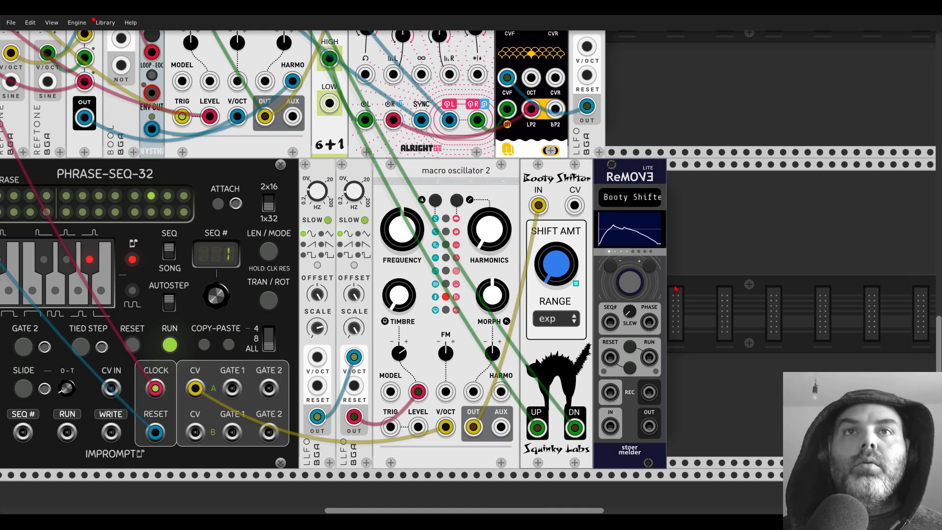
Step: Set ReMOVE Lite's RUN port mode to Trigger and its play mode to Oneshot
{"action": "right_click", "coordinate": [626, 173]}
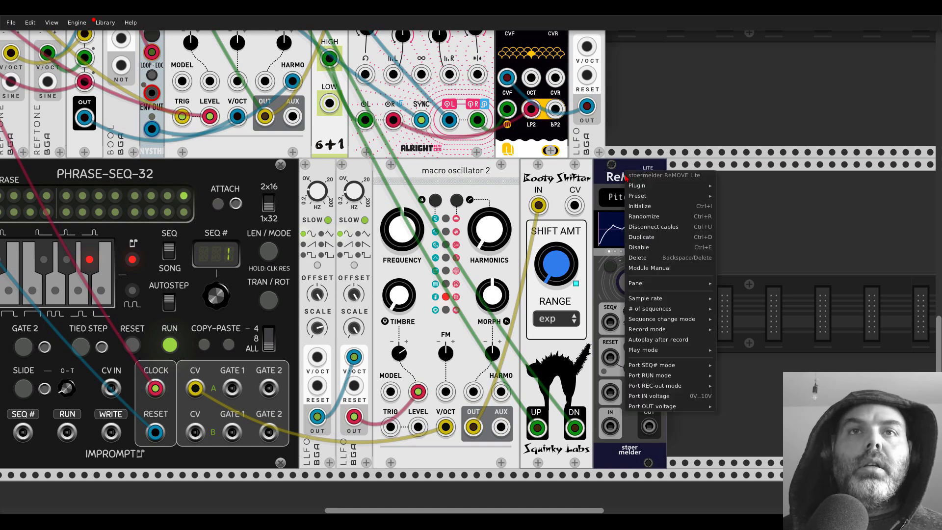
{"action": "mouse_move", "coordinate": [665, 376]}
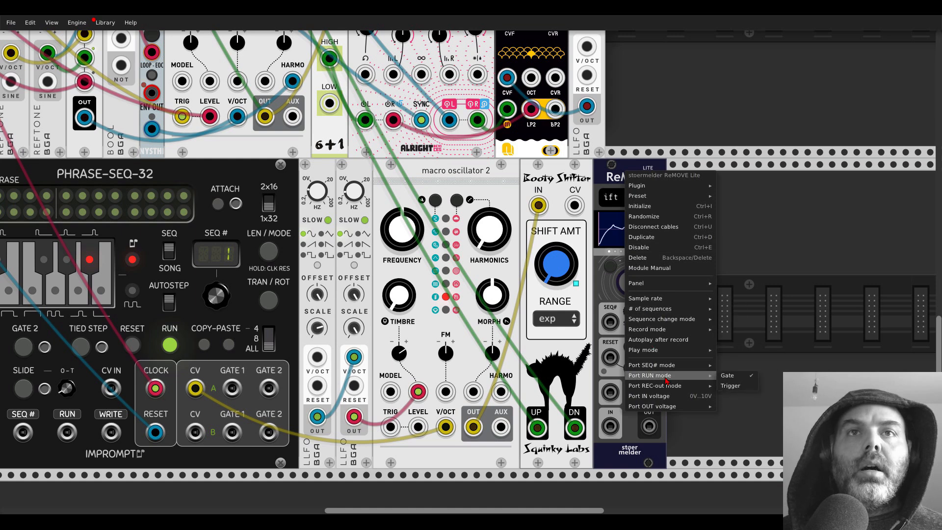
{"action": "left_click", "coordinate": [731, 385]}
{"action": "right_click", "coordinate": [634, 171]}
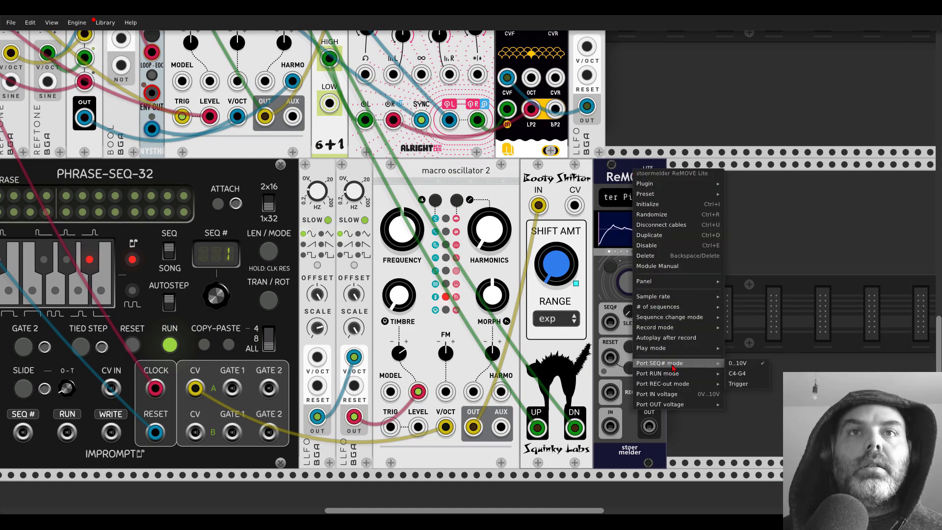
{"action": "mouse_move", "coordinate": [677, 376]}
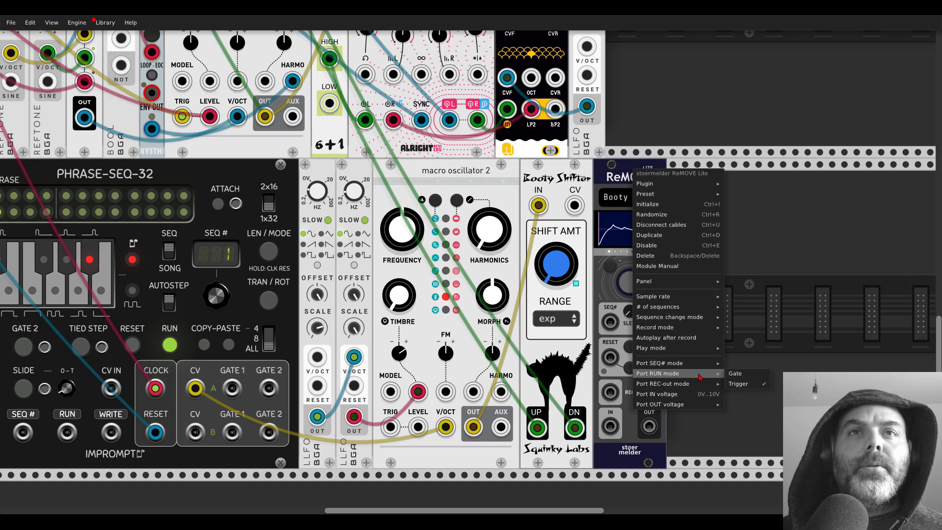
{"action": "mouse_move", "coordinate": [690, 349]}
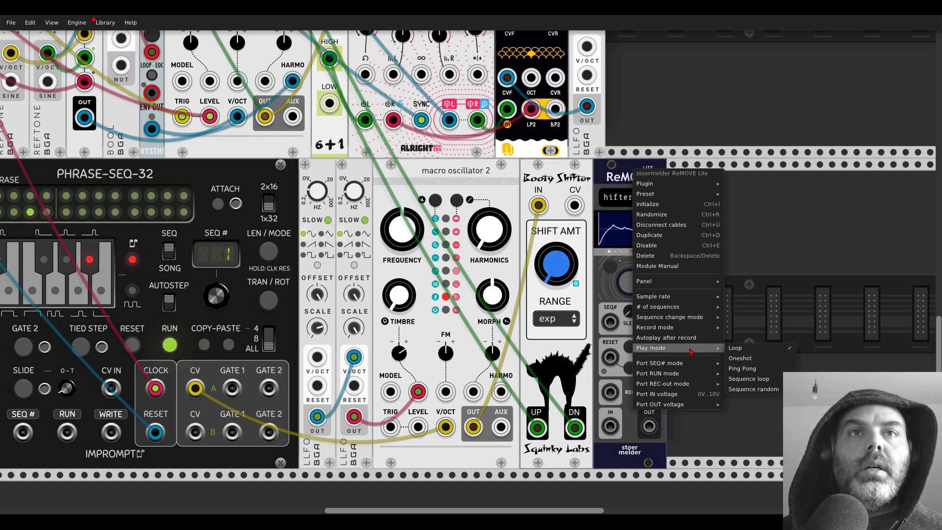
{"action": "left_click", "coordinate": [740, 358]}
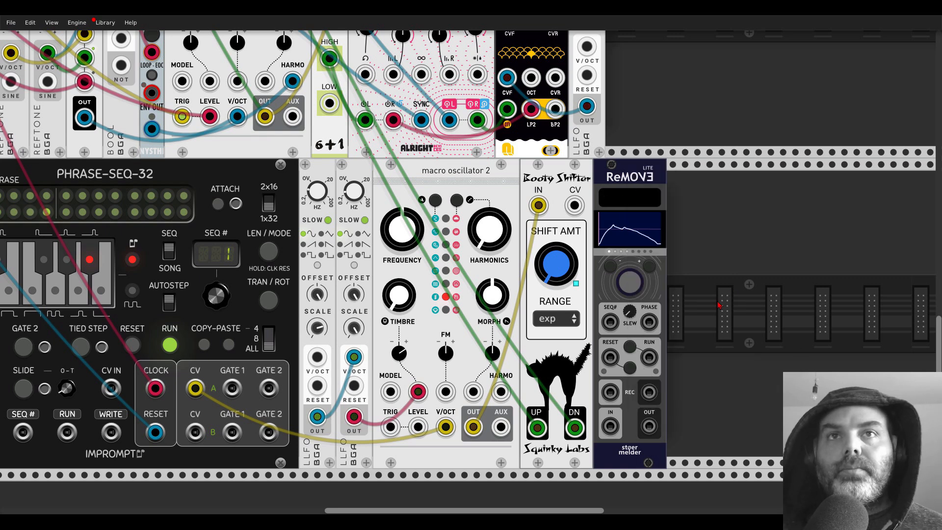
Step: Turn on Gate 2 at steps 9 and 25 of the PHRASE-SEQ-32 sequence
{"action": "scroll", "coordinate": [728, 314], "scroll_direction": "left", "scroll_amount": 5}
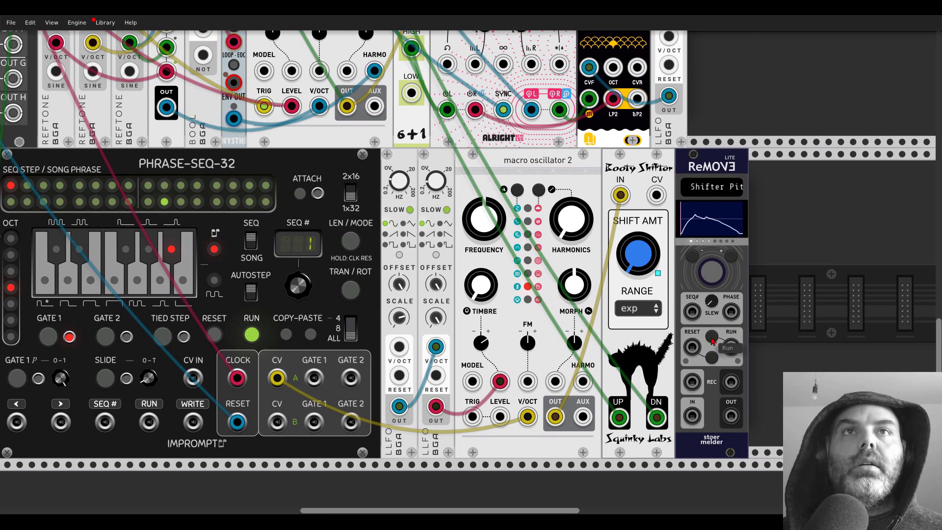
{"action": "scroll", "coordinate": [426, 288], "scroll_direction": "left", "scroll_amount": 4}
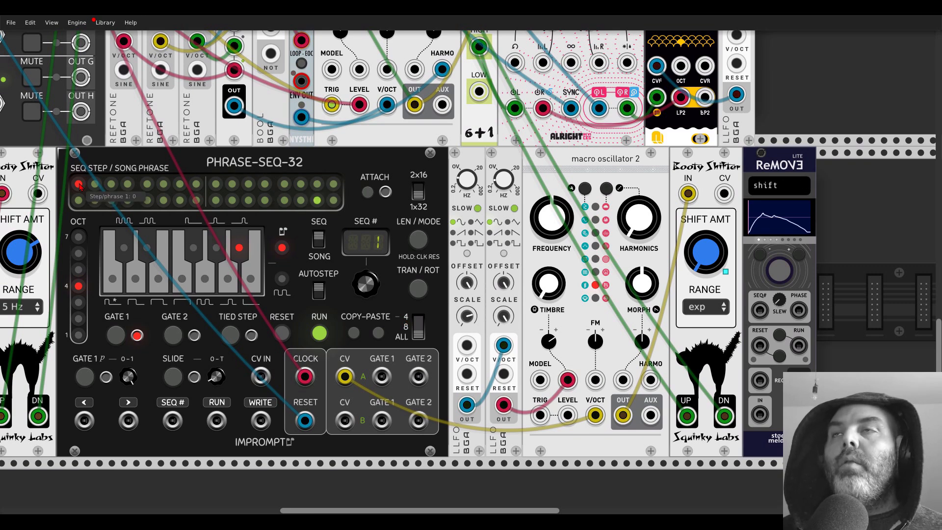
{"action": "left_click", "coordinate": [217, 188]}
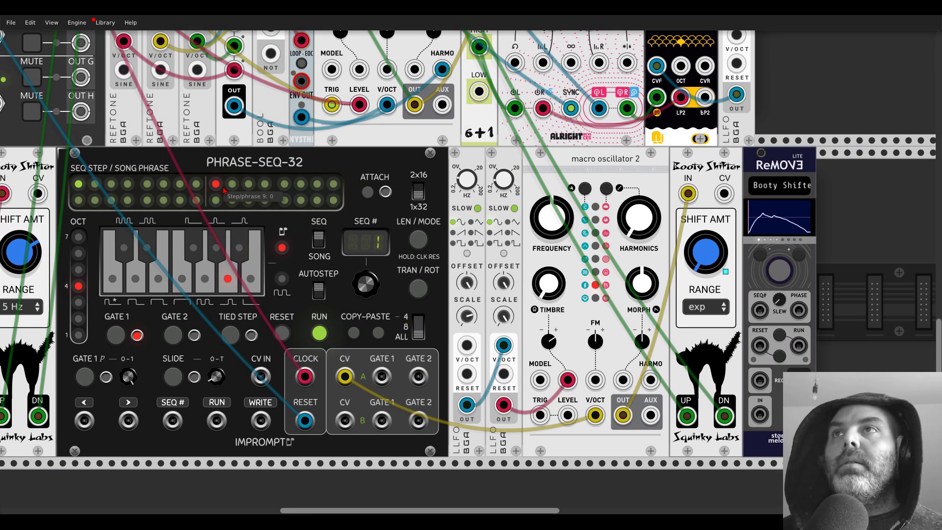
{"action": "left_click", "coordinate": [175, 338]}
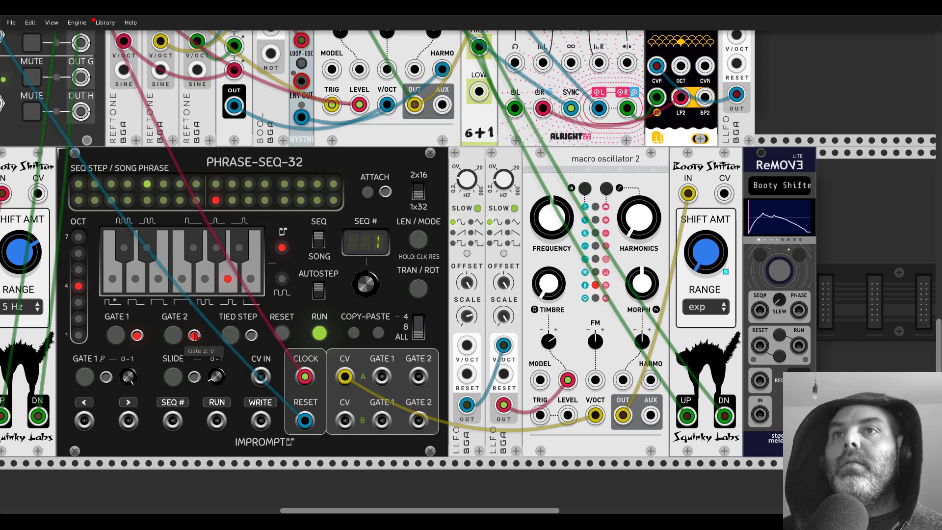
Step: Patch the PHRASE-SEQ-32's first Gate 2 output into ReMOVE Lite's RUN input, leaving its RESET input unpatched after trying it
{"action": "left_click_drag", "start_coordinate": [418, 377], "coordinate": [798, 345]}
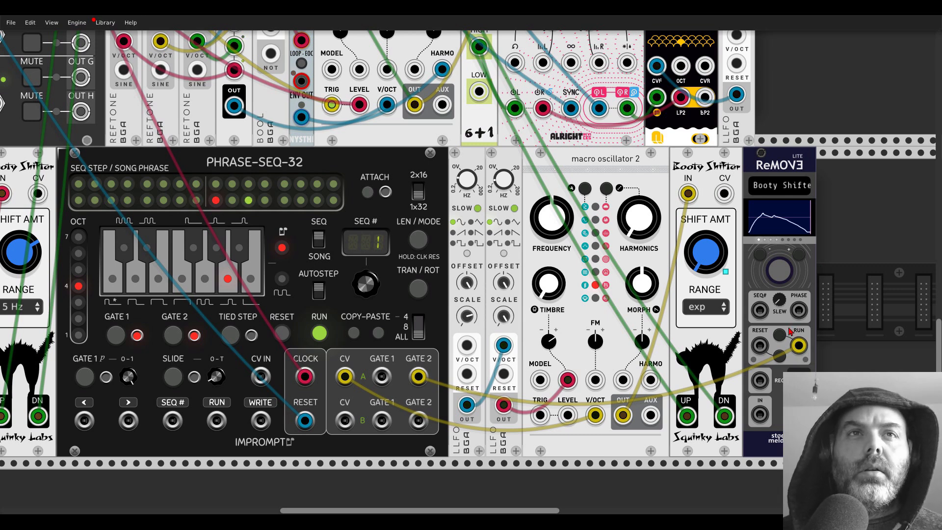
{"action": "left_click_drag", "start_coordinate": [799, 345], "coordinate": [759, 345]}
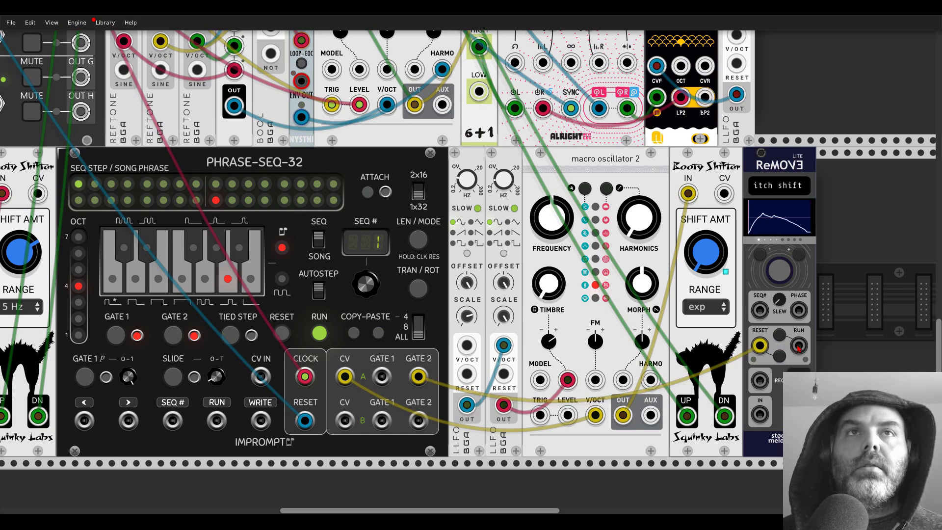
{"action": "left_click_drag", "start_coordinate": [797, 347], "coordinate": [420, 377]}
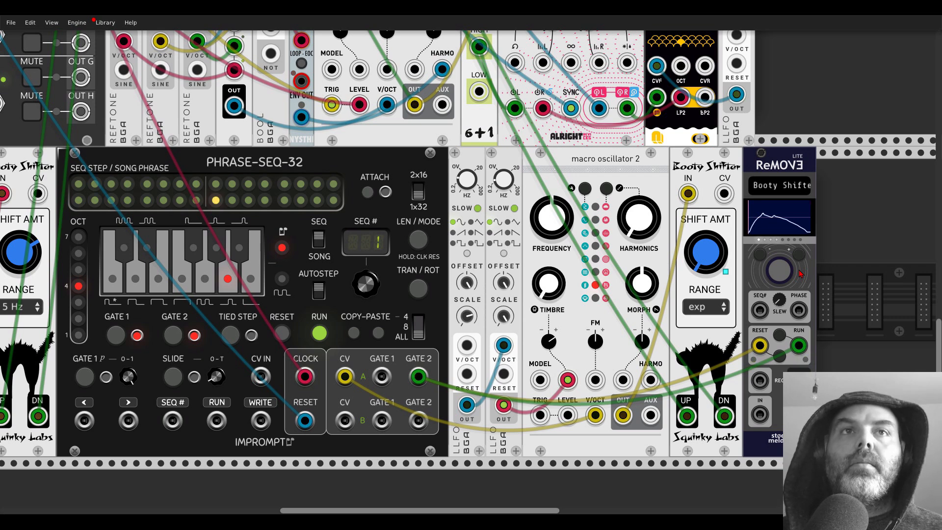
{"action": "right_click", "coordinate": [760, 346]}
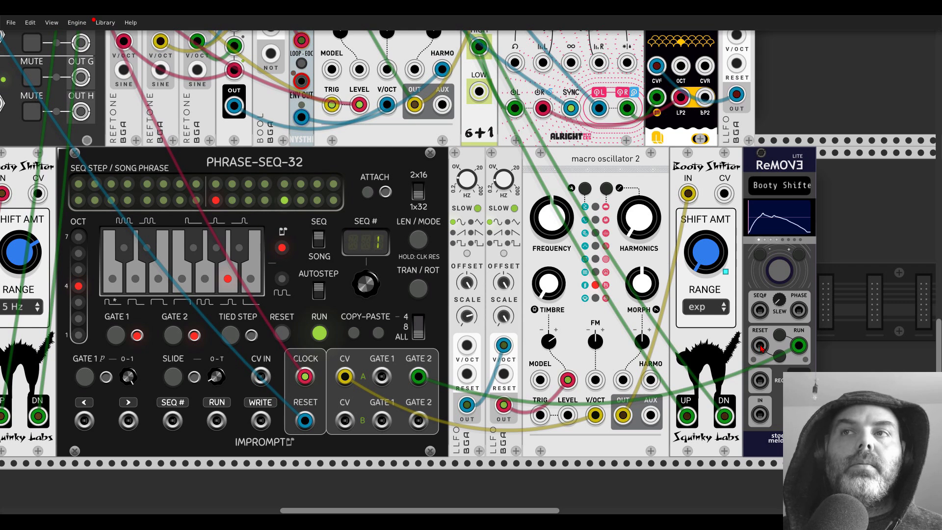
{"action": "right_click", "coordinate": [778, 323]}
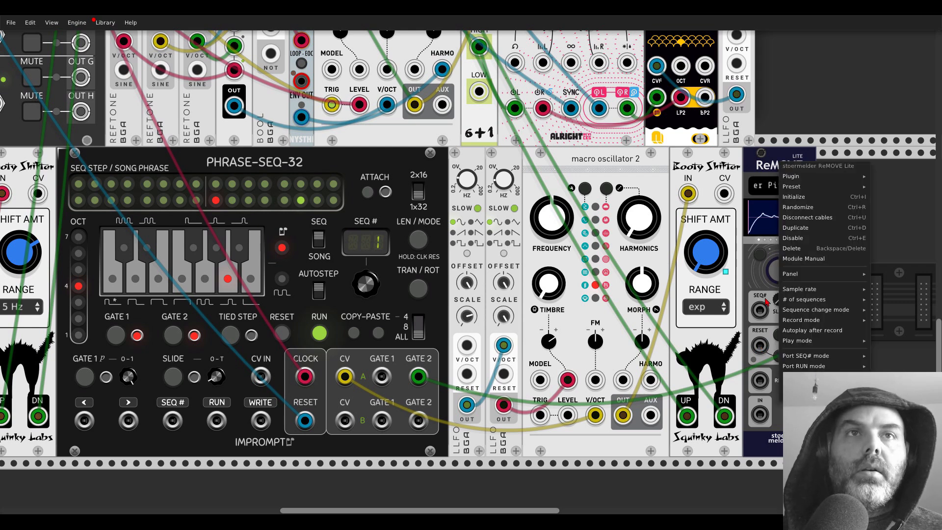
{"action": "mouse_move", "coordinate": [784, 343]}
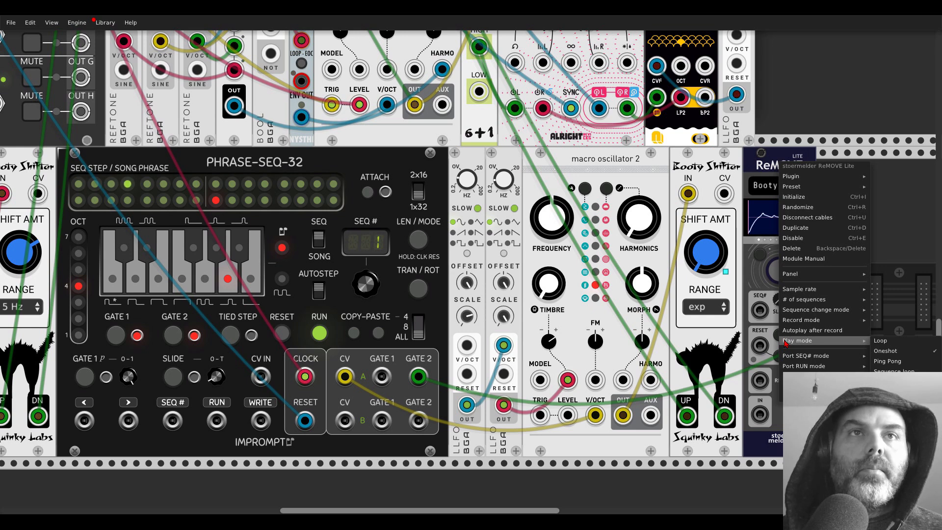
{"action": "mouse_move", "coordinate": [790, 325]}
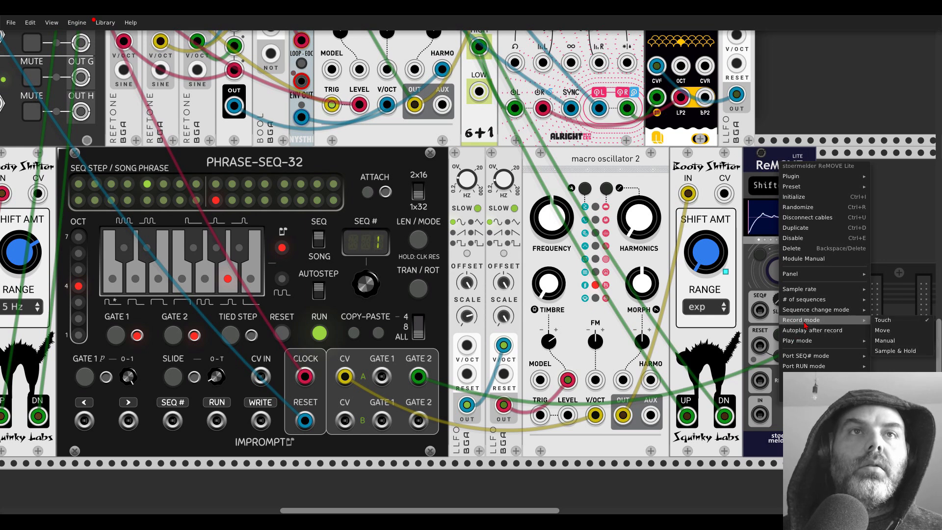
{"action": "mouse_move", "coordinate": [810, 312]}
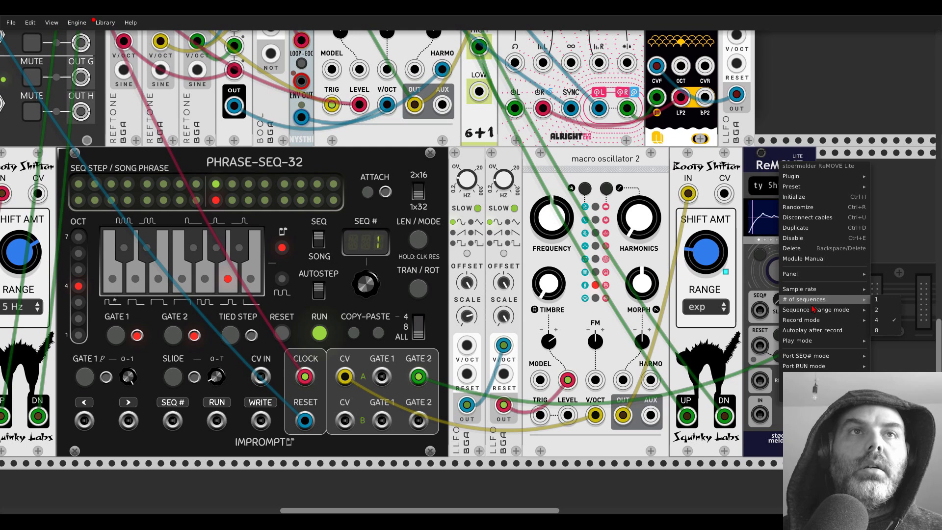
{"action": "key", "text": "Escape"}
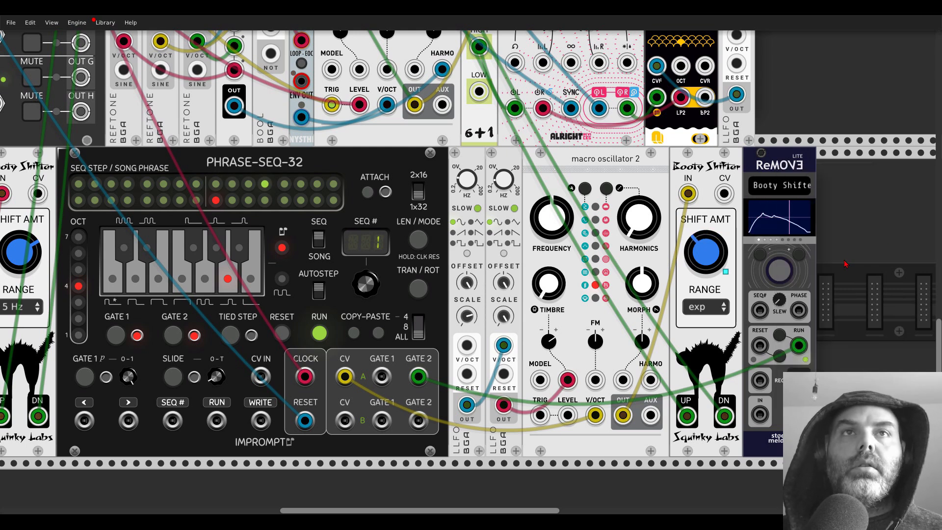
Step: Record further movements of the last Booty Shifter's shift amount into ReMOVE Lite's other sequence slots
{"action": "left_click", "coordinate": [797, 255]}
{"action": "left_click", "coordinate": [781, 276]}
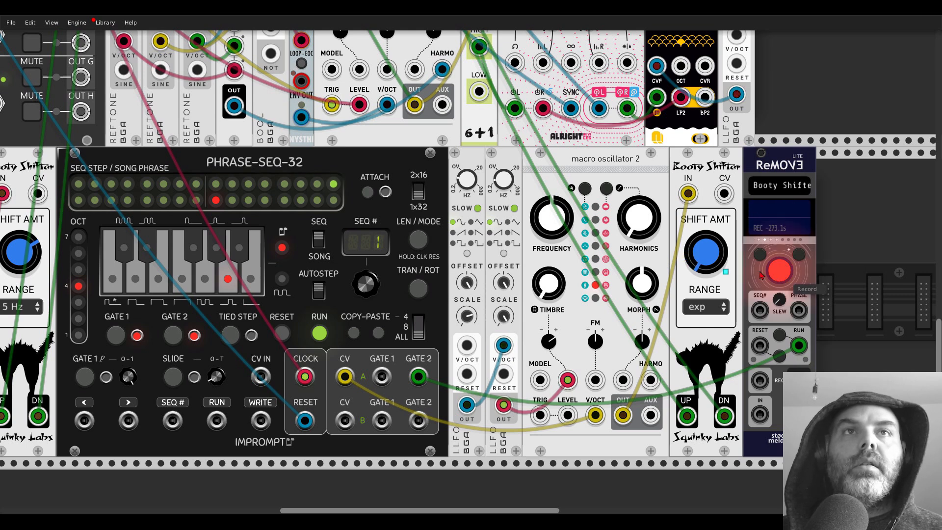
{"action": "mouse_move", "coordinate": [721, 267]}
{"action": "left_mouse_down"}
{"action": "mouse_move", "coordinate": [720, 20]}
{"action": "mouse_move", "coordinate": [720, 130]}
{"action": "left_mouse_up"}
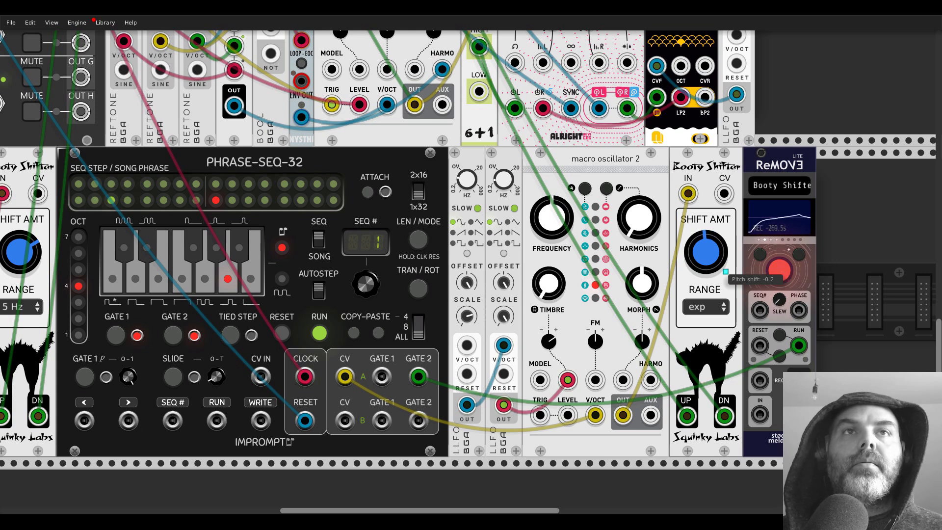
{"action": "left_click_drag", "start_coordinate": [720, 206], "coordinate": [720, 292]}
{"action": "left_click", "coordinate": [798, 256]}
{"action": "mouse_move", "coordinate": [706, 252]}
{"action": "left_mouse_down"}
{"action": "mouse_move", "coordinate": [706, 98]}
{"action": "mouse_move", "coordinate": [705, 279]}
{"action": "left_mouse_up"}
{"action": "left_click", "coordinate": [799, 255]}
{"action": "left_click", "coordinate": [772, 274]}
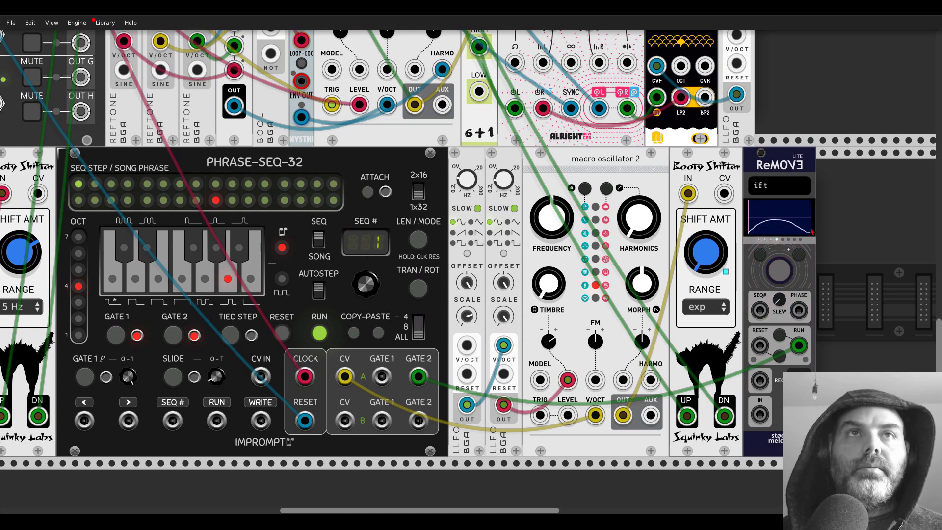
Step: Try a different play mode on ReMOVE Lite, and return it to Oneshot
{"action": "right_click", "coordinate": [790, 161]}
{"action": "mouse_move", "coordinate": [833, 338]}
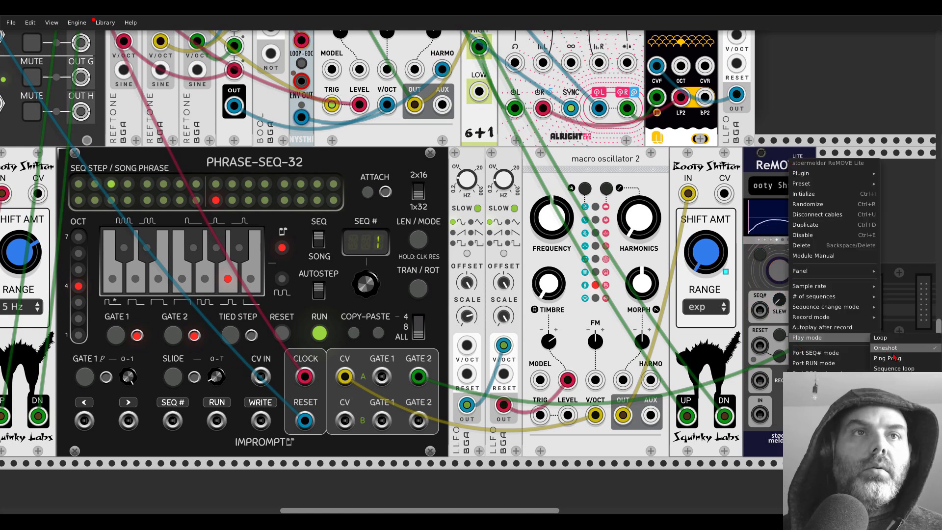
{"action": "left_click", "coordinate": [890, 336]}
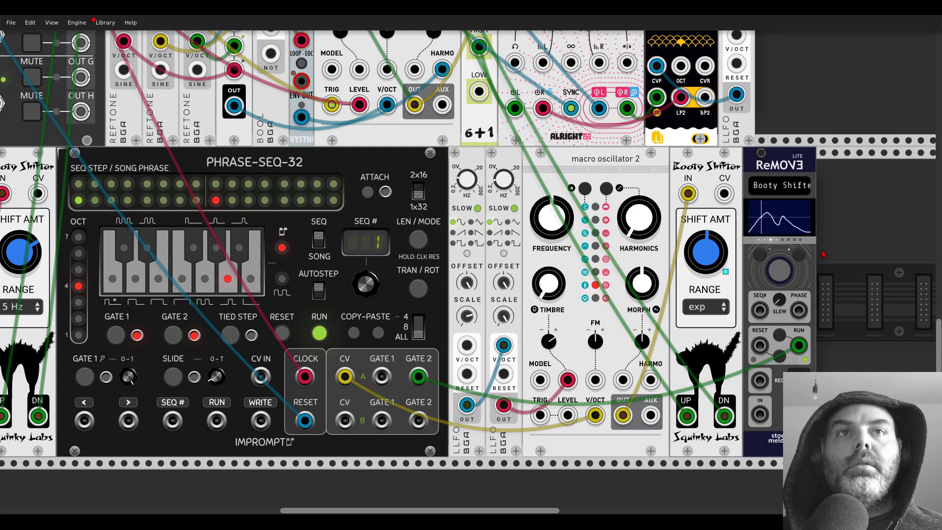
{"action": "right_click", "coordinate": [777, 154]}
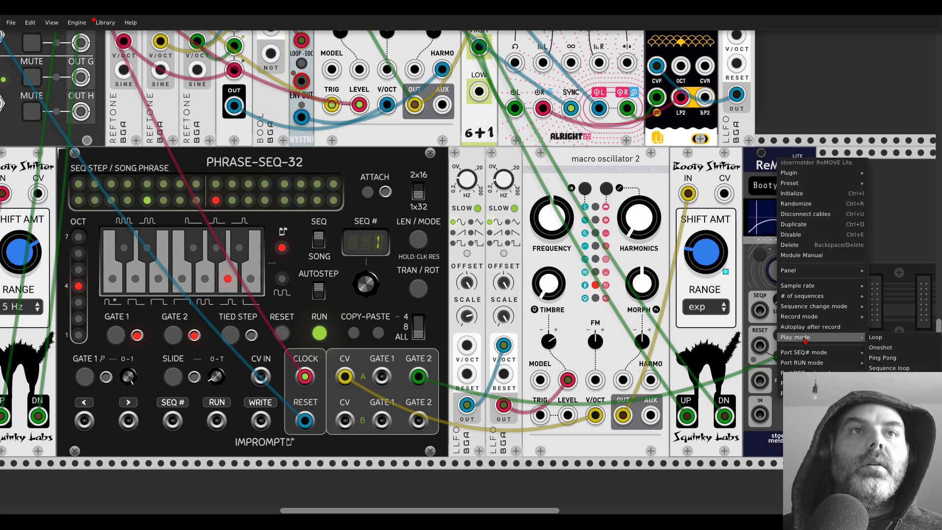
{"action": "left_click", "coordinate": [881, 347]}
{"action": "right_click", "coordinate": [785, 147]}
{"action": "left_click", "coordinate": [818, 45]}
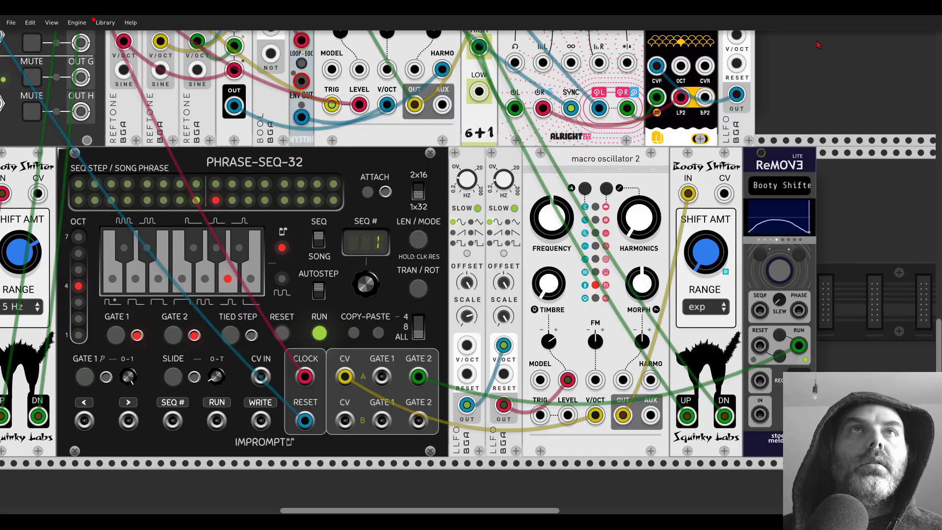
Step: Set ReMOVE Lite's SEQ# port mode to Trigger and patch the PHRASE-SEQ-32's first Gate 2 output into its SEQ# input
{"action": "right_click", "coordinate": [779, 163]}
{"action": "mouse_move", "coordinate": [822, 357]}
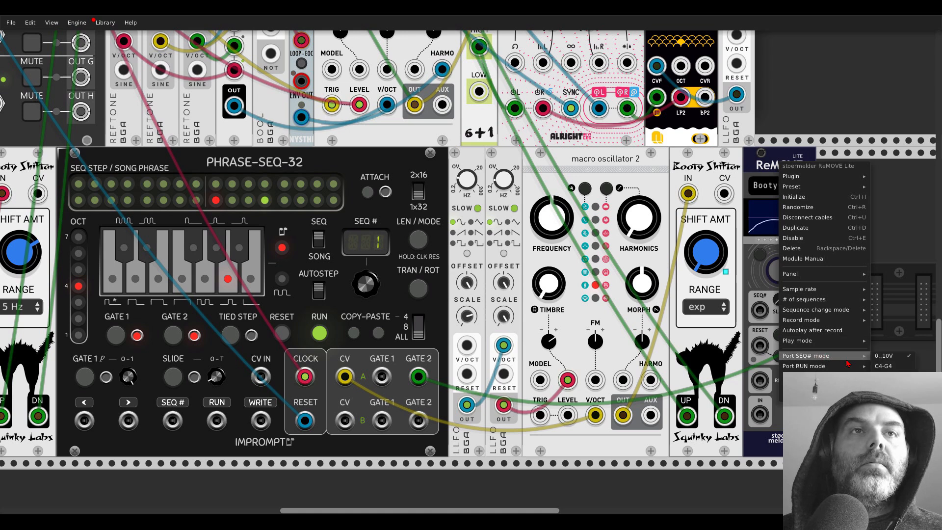
{"action": "left_click", "coordinate": [867, 351]}
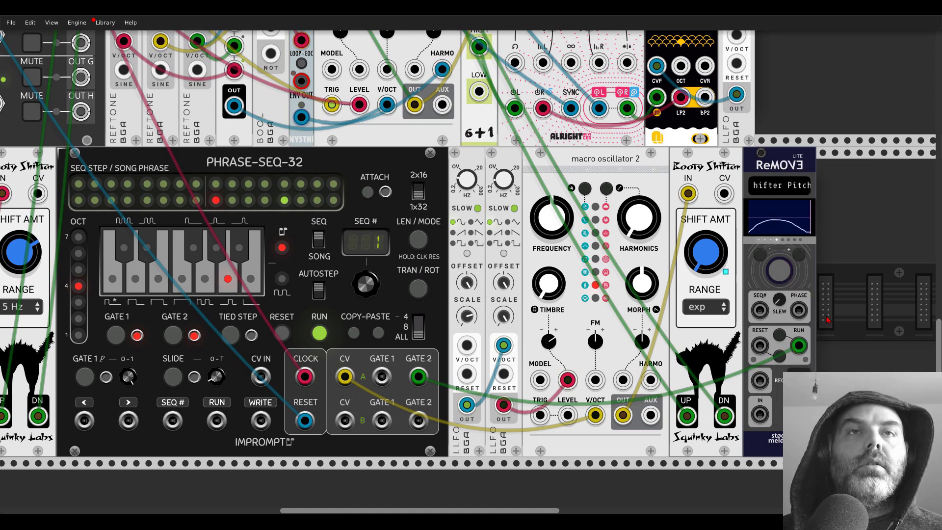
{"action": "left_click_drag", "start_coordinate": [759, 310], "coordinate": [418, 376]}
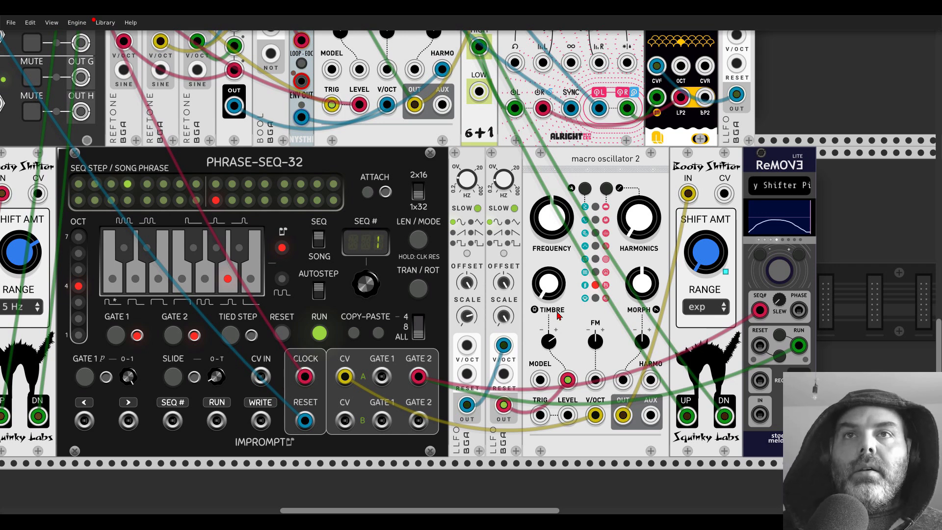
Step: Adjust the timbre modulation amount on the macro oscillator 2 that feeds the last Booty Shifter
{"action": "left_click_drag", "start_coordinate": [549, 341], "coordinate": [549, 341]}
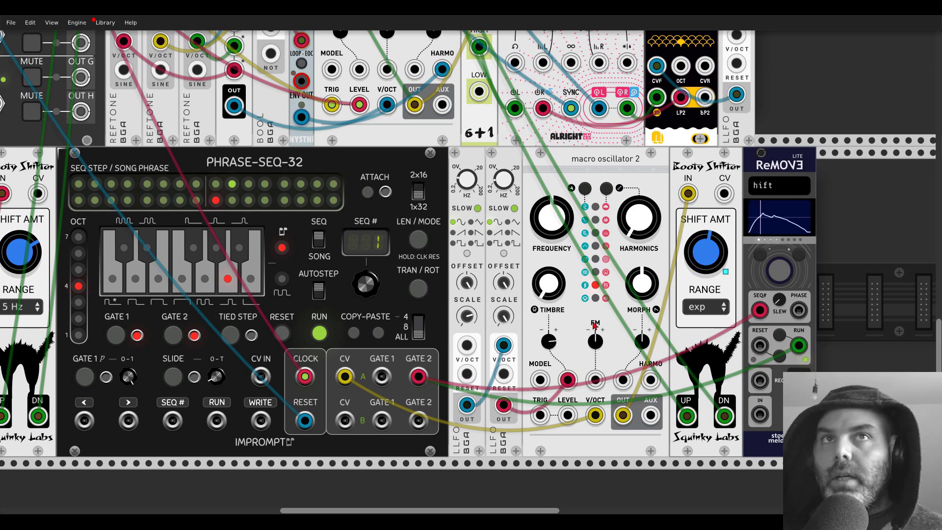
{"action": "scroll", "coordinate": [824, 112], "scroll_direction": "down", "scroll_amount": 3}
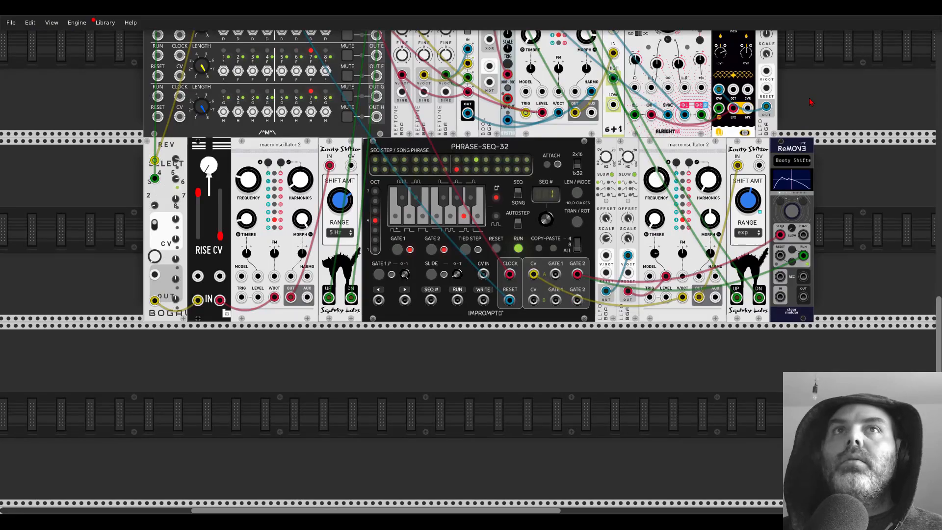
{"action": "left_click_drag", "start_coordinate": [811, 104], "coordinate": [740, 300]}
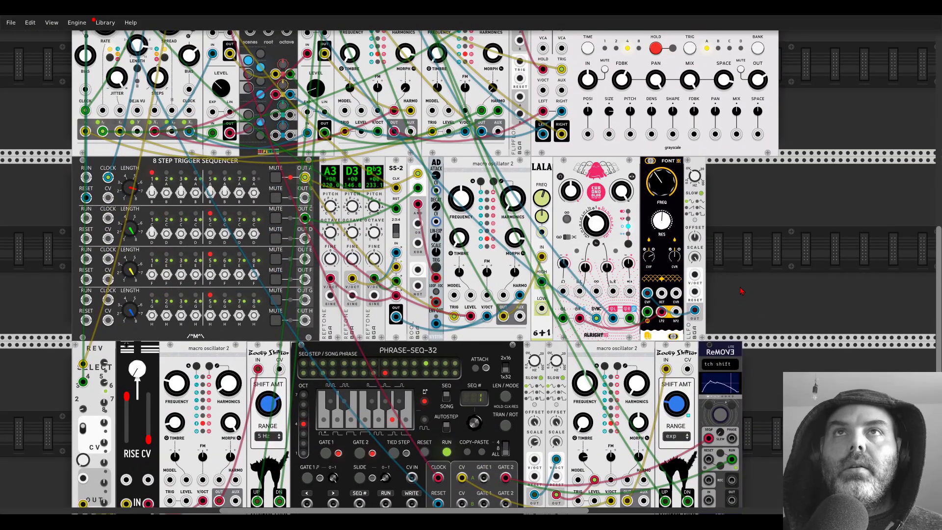
{"action": "scroll", "coordinate": [738, 295], "scroll_direction": "up", "scroll_amount": 5}
{"action": "scroll", "coordinate": [736, 287], "scroll_direction": "up", "scroll_amount": 6}
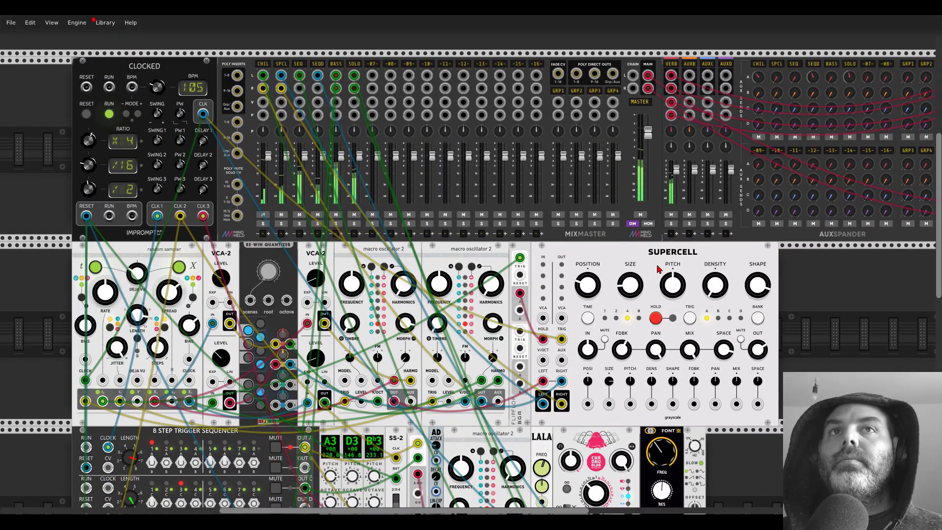
{"action": "scroll", "coordinate": [655, 268], "scroll_direction": "down", "scroll_amount": 5}
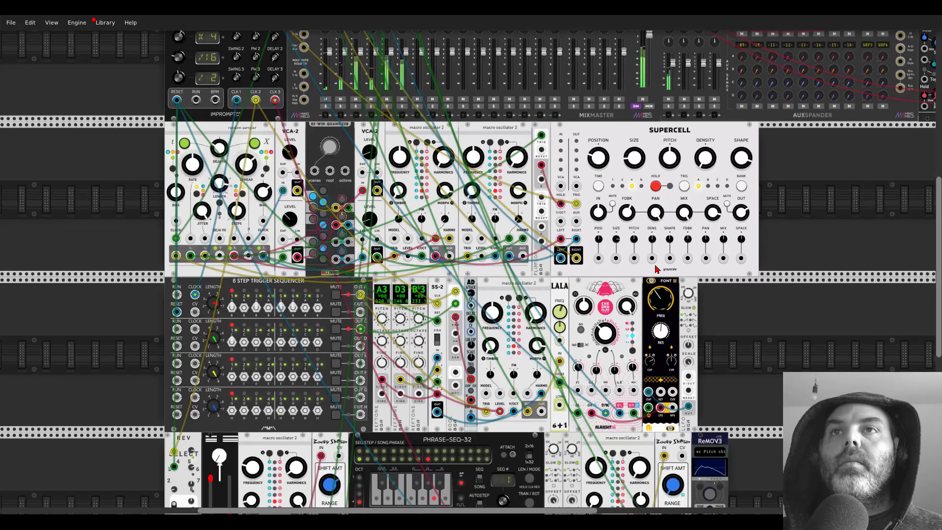
{"action": "left_click_drag", "start_coordinate": [717, 319], "coordinate": [684, 224]}
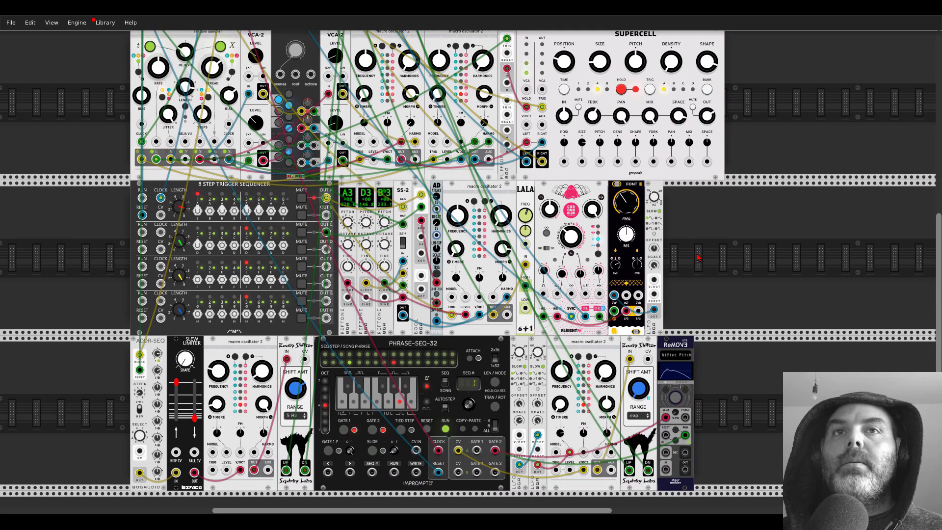
Step: Add another macro oscillator 2 in the free space at the end of the trigger sequencer's row
{"action": "key", "text": "ctrl+d"}
{"action": "left_click_drag", "start_coordinate": [707, 193], "coordinate": [742, 251]}
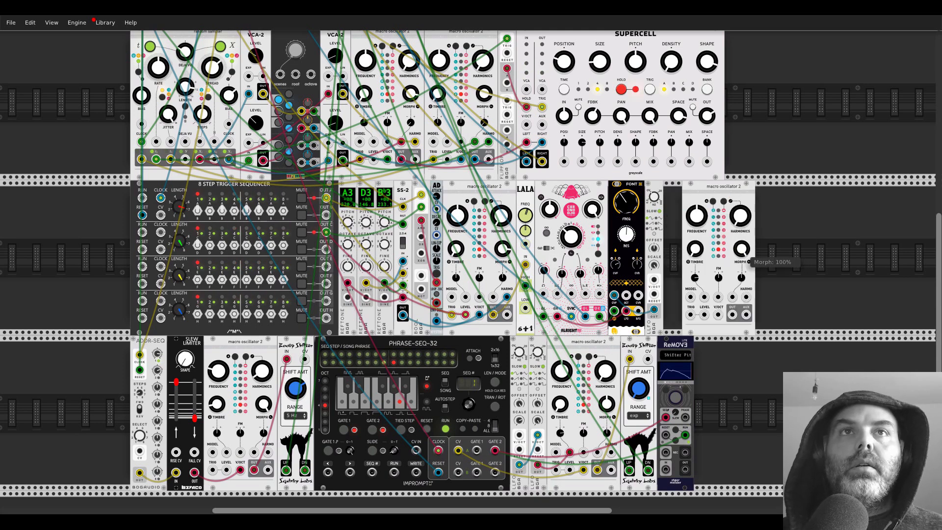
{"action": "left_click_drag", "start_coordinate": [609, 405], "coordinate": [609, 396]}
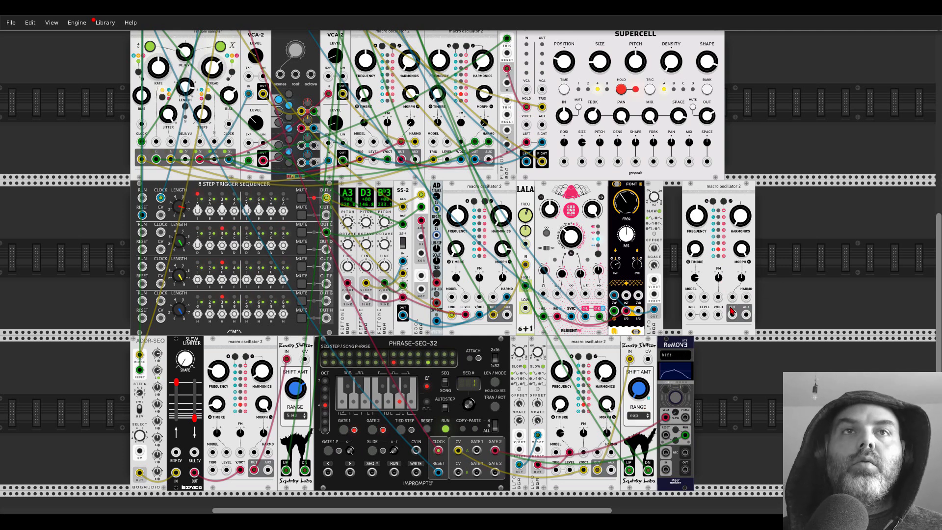
{"action": "left_click_drag", "start_coordinate": [727, 199], "coordinate": [743, 193]}
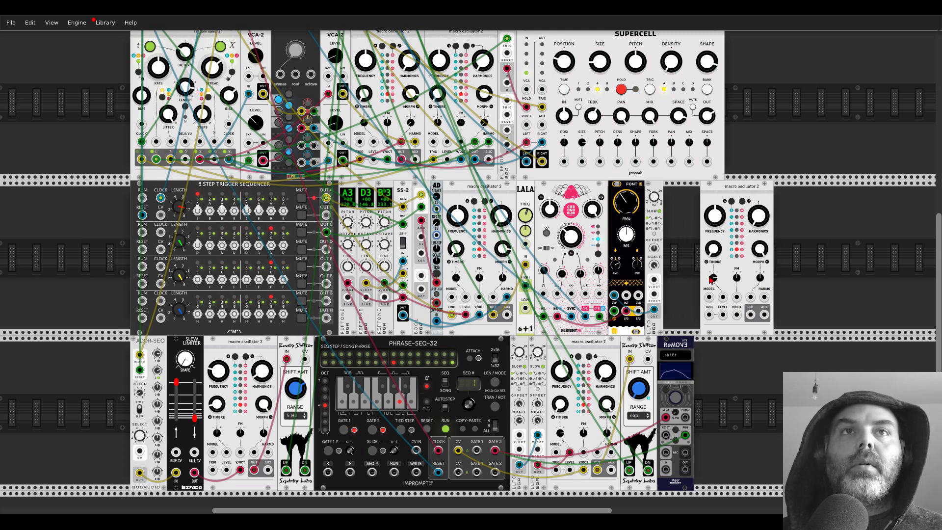
Step: Add a Vult Tangents filter beside the new macro oscillator 2 and patch the oscillator's OUT into the filter's LP input
{"action": "right_click", "coordinate": [783, 264]}
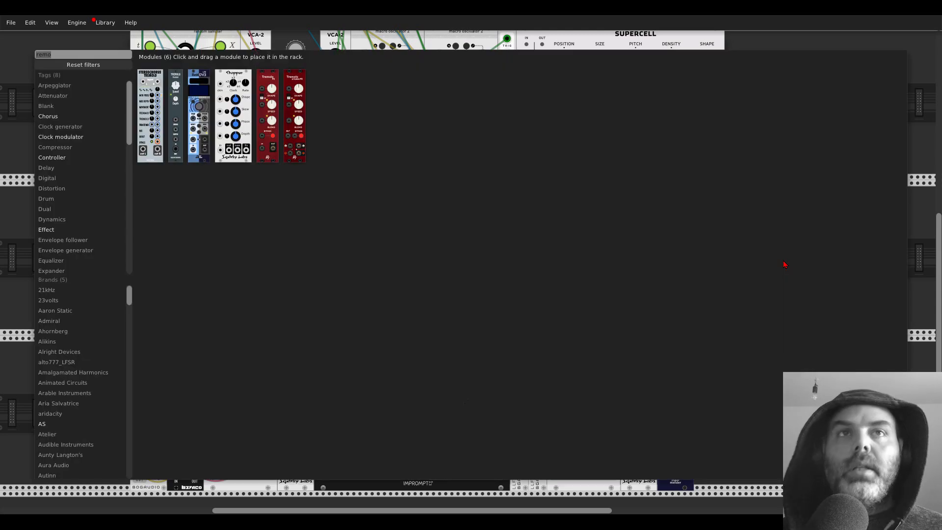
{"action": "type", "text": "tan"}
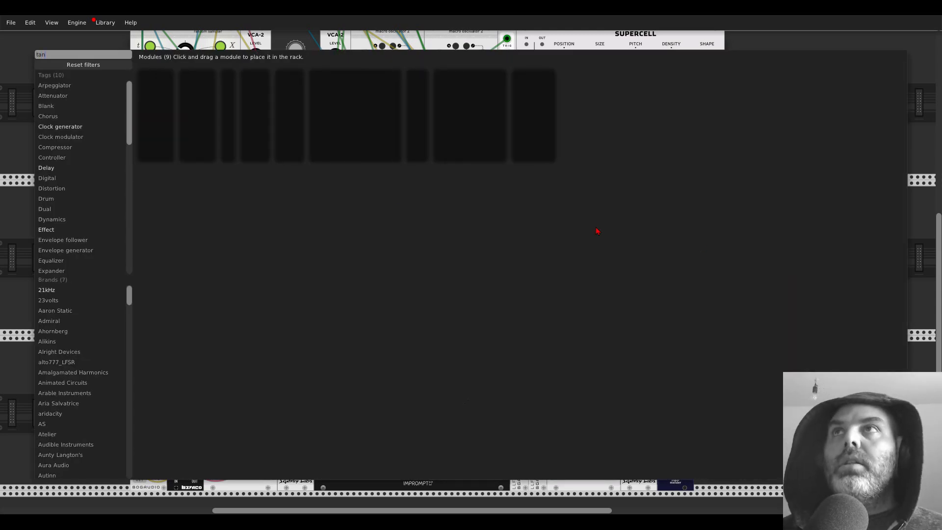
{"action": "left_click", "coordinate": [189, 78]}
{"action": "left_click_drag", "start_coordinate": [704, 196], "coordinate": [818, 318]}
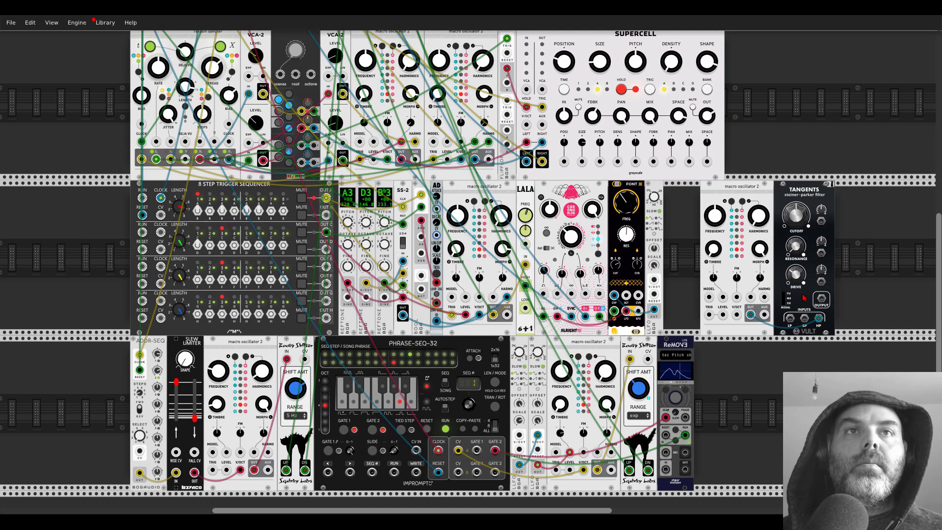
{"action": "scroll", "coordinate": [832, 270], "scroll_direction": "up", "scroll_amount": 3}
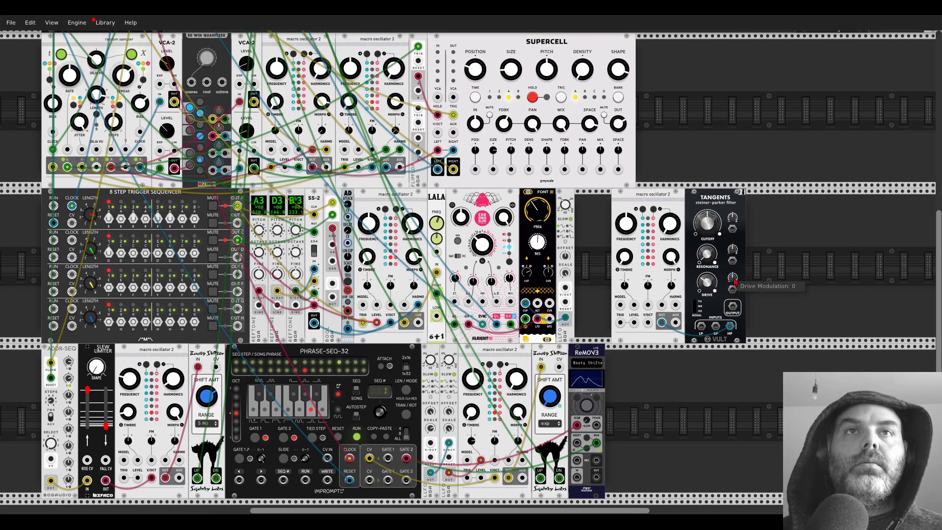
{"action": "left_click_drag", "start_coordinate": [647, 208], "coordinate": [647, 191]}
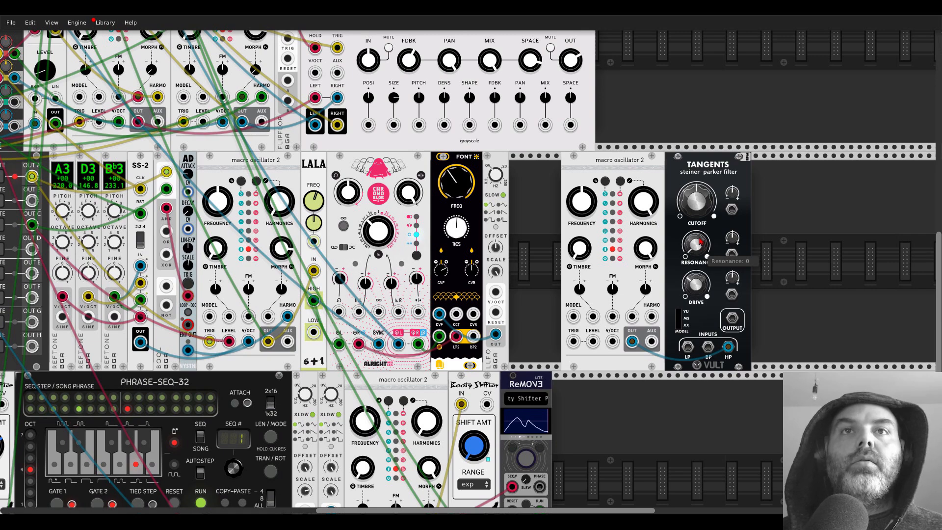
{"action": "left_click_drag", "start_coordinate": [728, 347], "coordinate": [687, 346]}
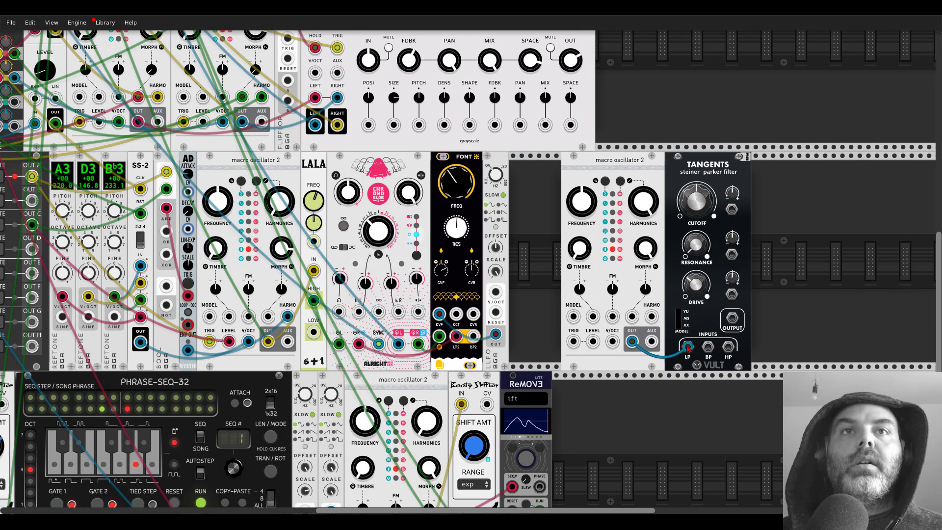
Step: Patch the Tangents output into the seventh MixMaster track's left input and raise the filter's cutoff
{"action": "scroll", "coordinate": [687, 346], "scroll_direction": "down", "scroll_amount": 2}
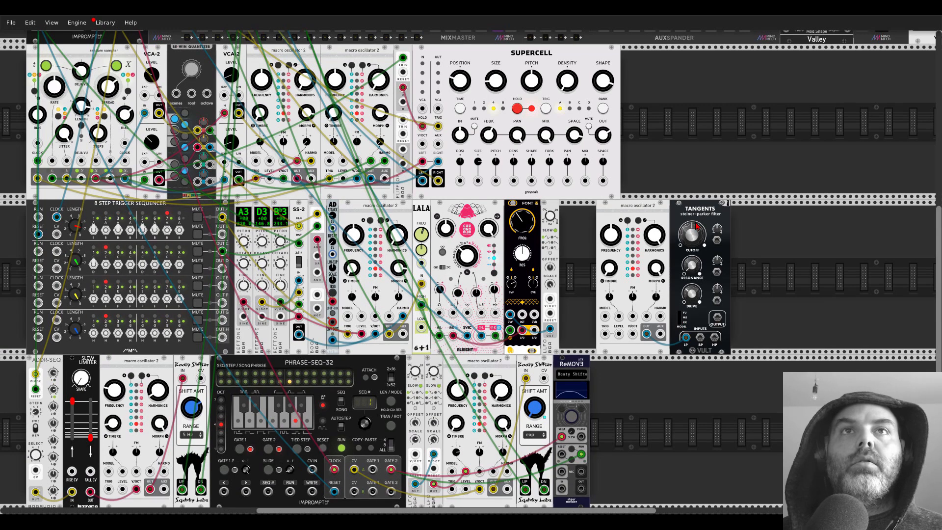
{"action": "left_click_drag", "start_coordinate": [717, 317], "coordinate": [278, 73]}
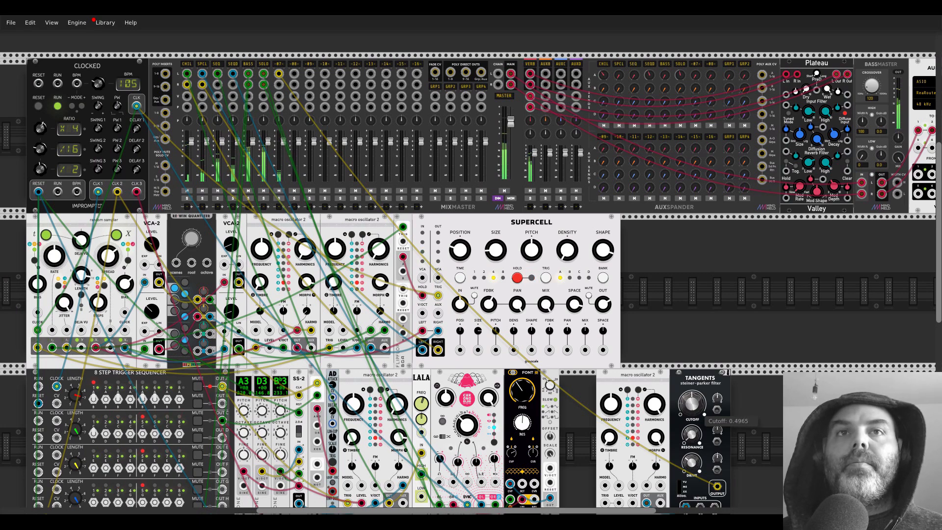
{"action": "left_click_drag", "start_coordinate": [692, 403], "coordinate": [692, 400]}
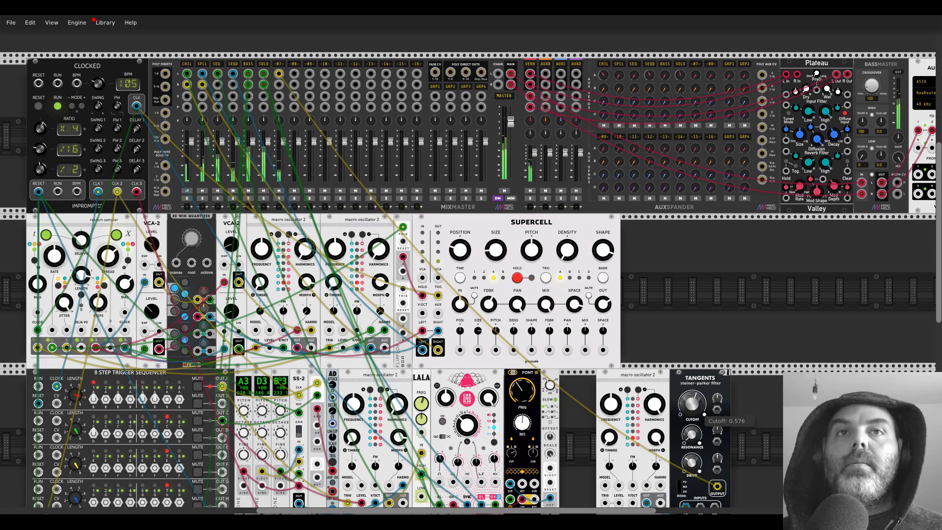
{"action": "left_click_drag", "start_coordinate": [693, 435], "coordinate": [692, 400]}
{"action": "mouse_move", "coordinate": [692, 404]}
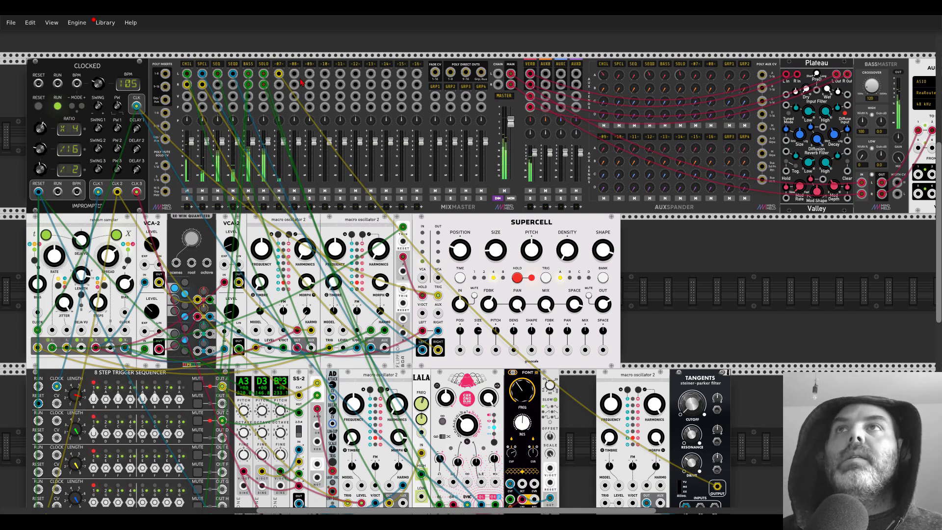
Step: Name the seventh MixMaster track NOIS and lower its gain adjust to about -8.3 dB
{"action": "left_click", "coordinate": [280, 64]}
{"action": "type", "text": "NOIS"}
{"action": "key", "text": "Return"}
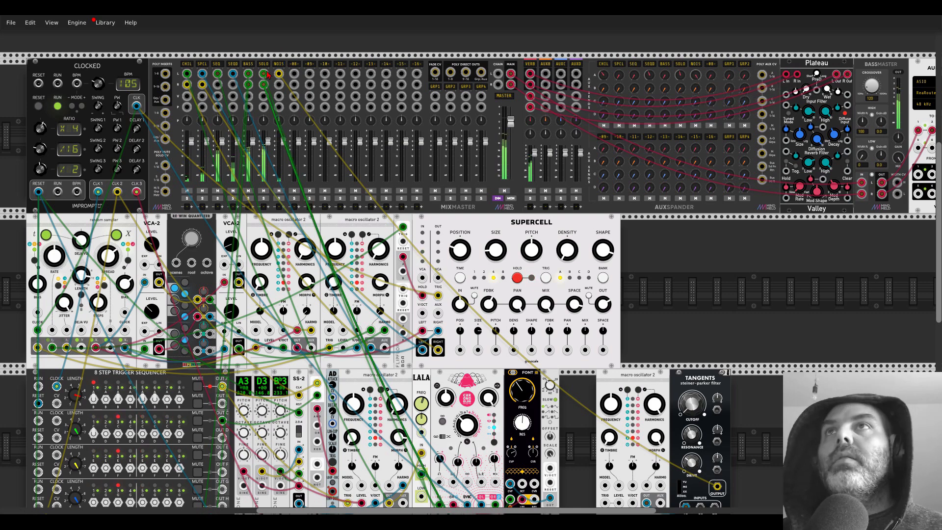
{"action": "right_click", "coordinate": [281, 64]}
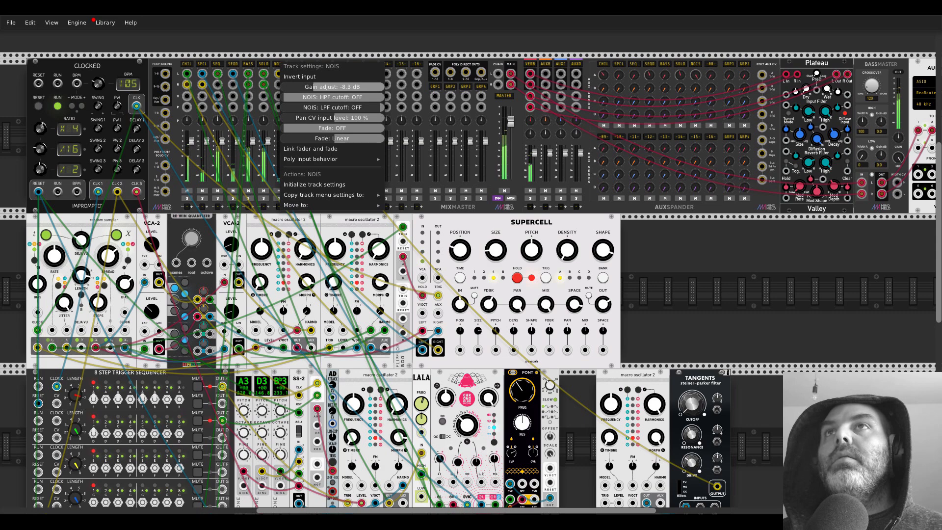
{"action": "left_click", "coordinate": [705, 286]}
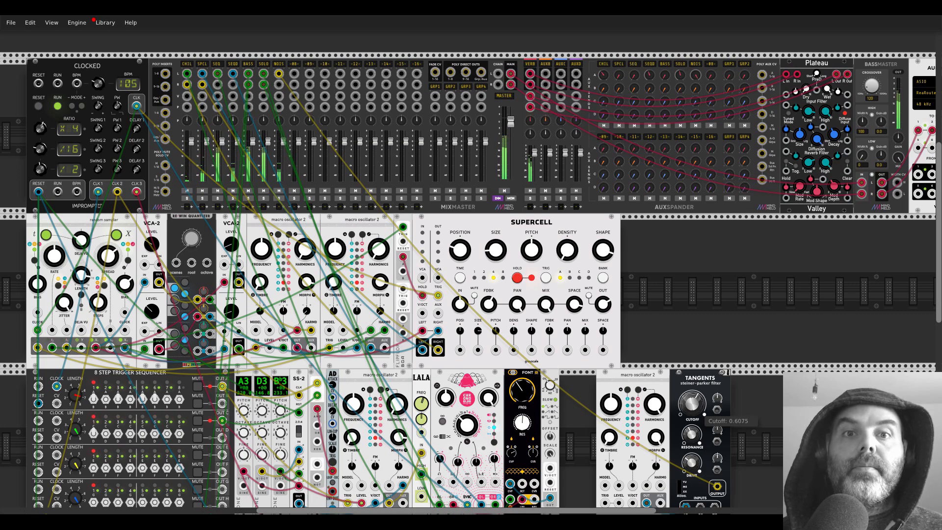
Step: Lower the Tangents filter's cutoff to about 0.33
{"action": "left_click_drag", "start_coordinate": [692, 403], "coordinate": [692, 406]}
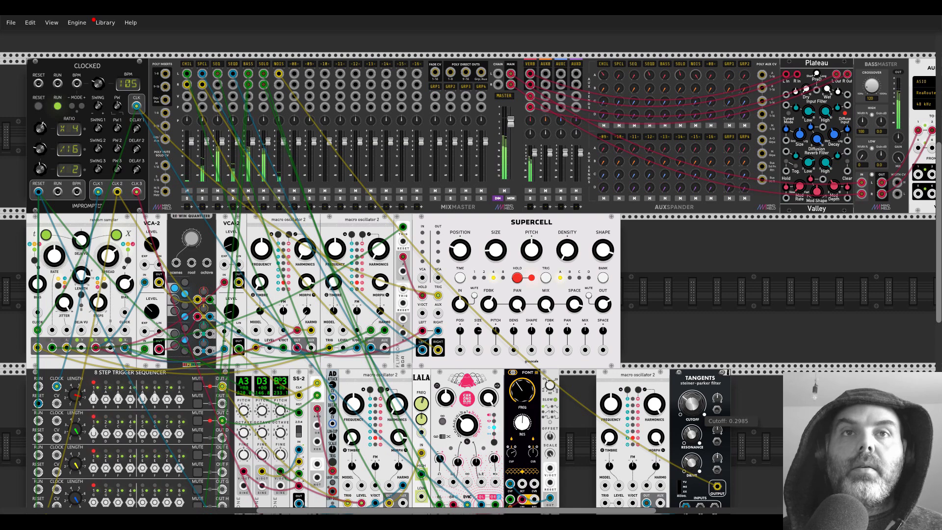
{"action": "left_click_drag", "start_coordinate": [699, 354], "coordinate": [656, 235]}
{"action": "left_click_drag", "start_coordinate": [650, 286], "coordinate": [650, 287]}
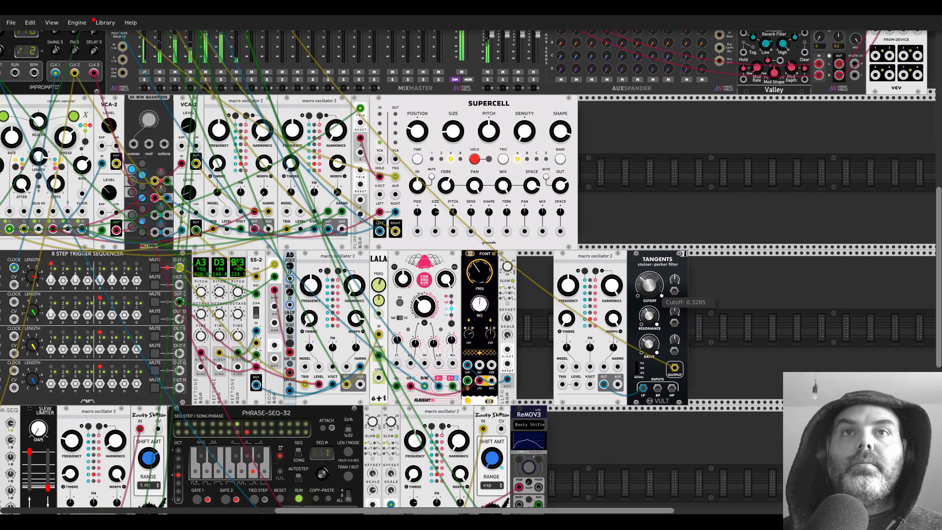
Step: Add a Chronoblob delay beside Tangents and move the mixer cable from the filter's output to the delay's left output
{"action": "right_click", "coordinate": [705, 325]}
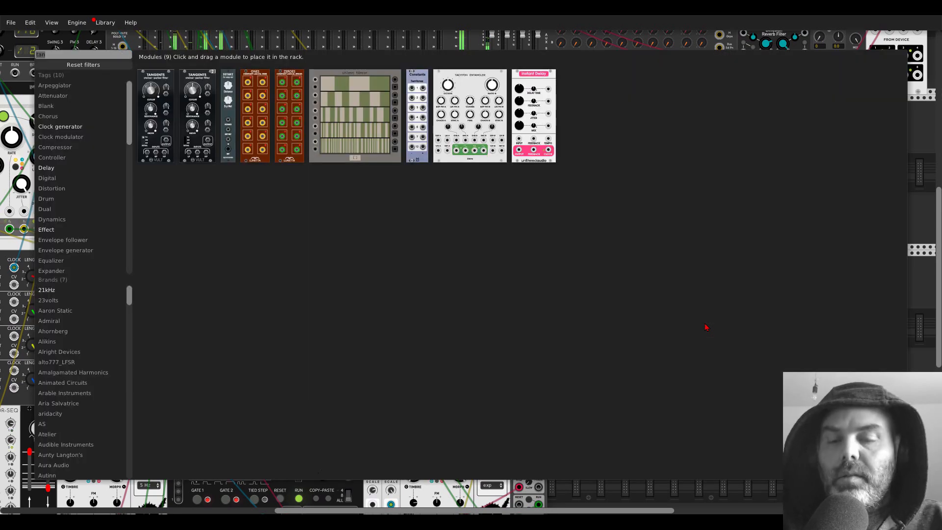
{"action": "type", "text": "chron"}
{"action": "left_click_drag", "start_coordinate": [166, 83], "coordinate": [725, 327]}
{"action": "left_click_drag", "start_coordinate": [675, 368], "coordinate": [739, 386]}
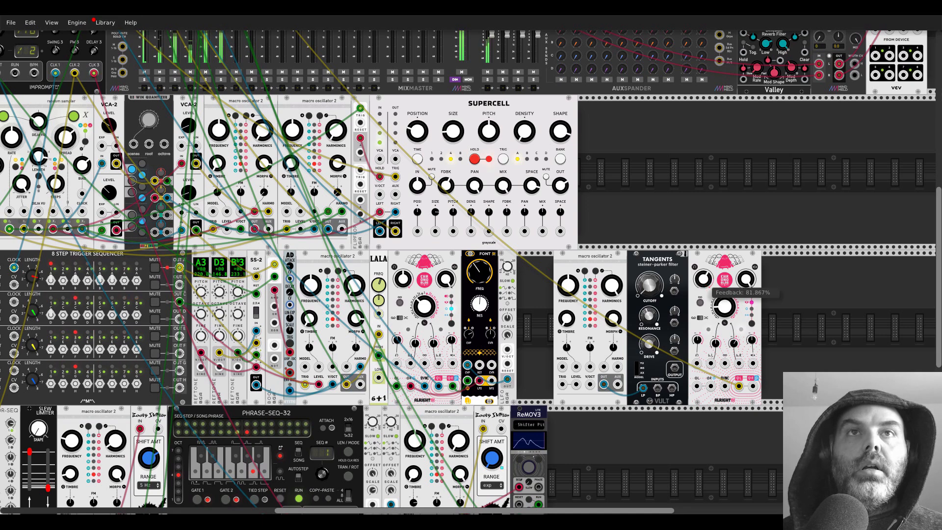
Step: Patch the new delay's right output into the NOIS track's right input and the Tangents output into the delay's left input
{"action": "scroll", "coordinate": [368, 35], "scroll_direction": "up", "scroll_amount": 5}
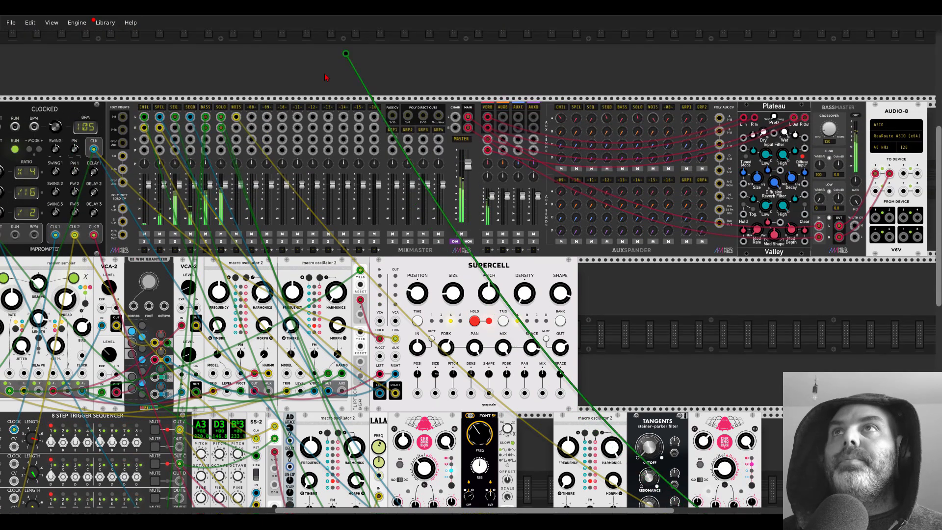
{"action": "scroll", "coordinate": [369, 36], "scroll_direction": "down", "scroll_amount": 5}
{"action": "left_click_drag", "start_coordinate": [673, 363], "coordinate": [697, 376]}
{"action": "mouse_move", "coordinate": [648, 275]}
{"action": "left_mouse_down"}
{"action": "mouse_move", "coordinate": [648, 255]}
{"action": "mouse_move", "coordinate": [653, 277]}
{"action": "left_mouse_up"}
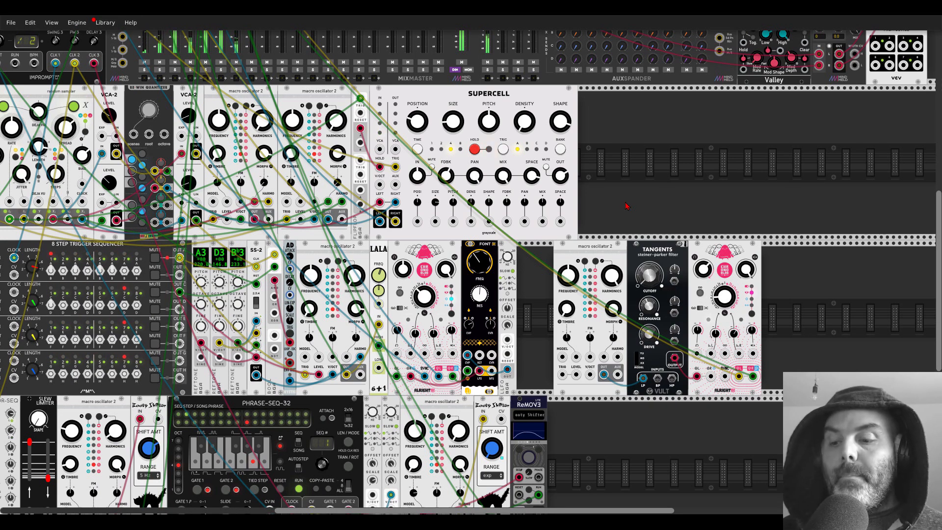
Step: Add another macro oscillator 2 and a Vult Spank drum envelope after ReMOVE Lite
{"action": "left_click_drag", "start_coordinate": [627, 206], "coordinate": [697, 189]}
{"action": "scroll", "coordinate": [696, 188], "scroll_direction": "down", "scroll_amount": 3}
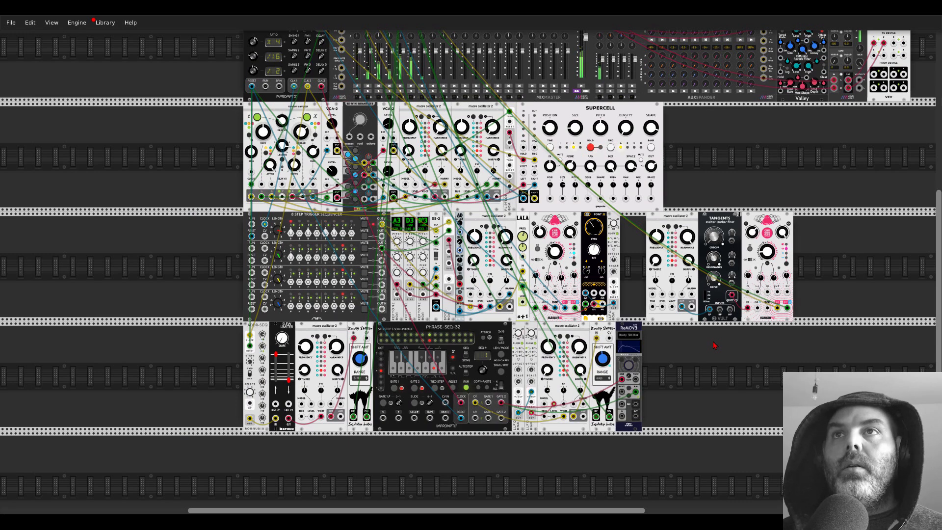
{"action": "left_click_drag", "start_coordinate": [714, 345], "coordinate": [610, 387]}
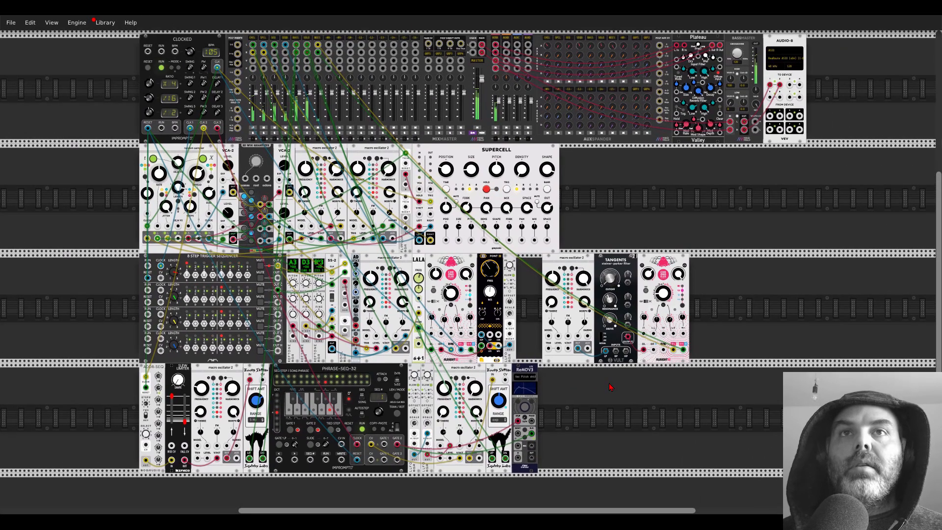
{"action": "scroll", "coordinate": [572, 365], "scroll_direction": "down", "scroll_amount": 3}
{"action": "scroll", "coordinate": [571, 365], "scroll_direction": "up", "scroll_amount": 4, "text": "ctrl"}
{"action": "right_click", "coordinate": [644, 277]}
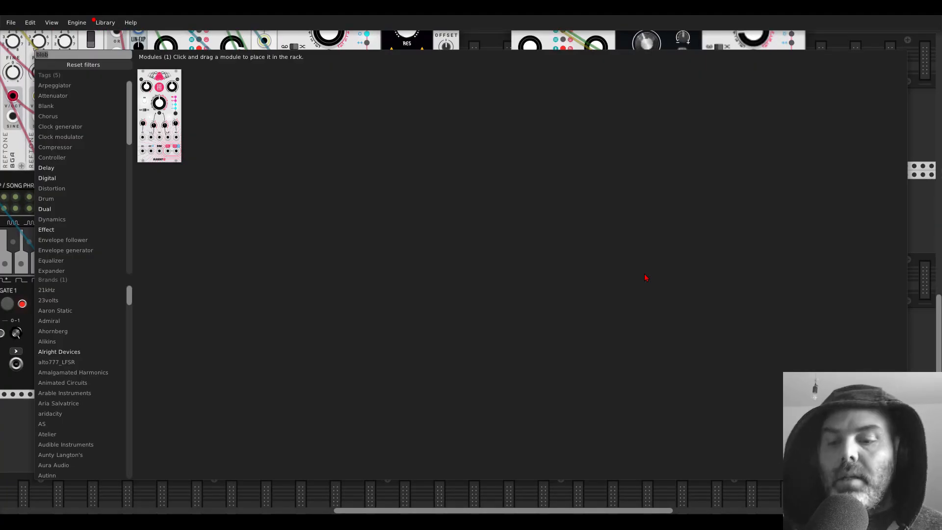
{"action": "key", "text": "BackSpace"}
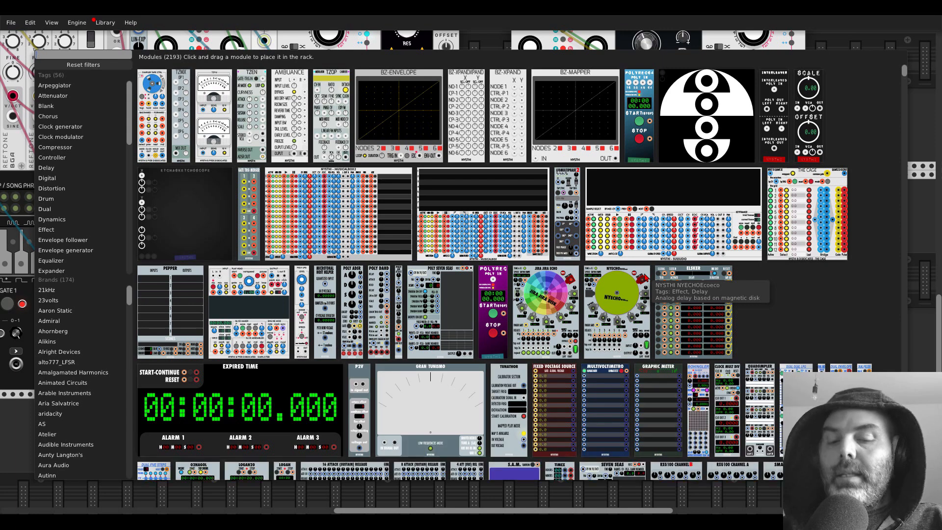
{"action": "type", "text": "spank"}
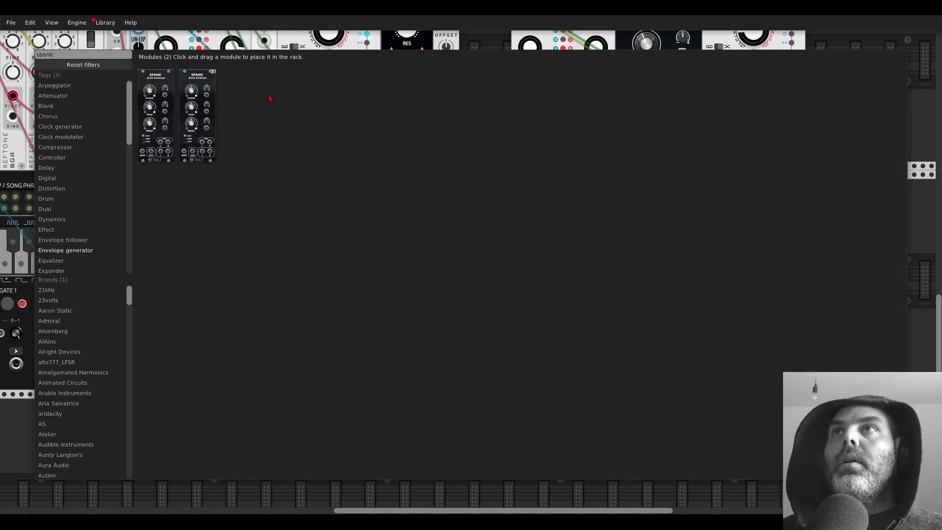
{"action": "left_click_drag", "start_coordinate": [206, 83], "coordinate": [609, 269]}
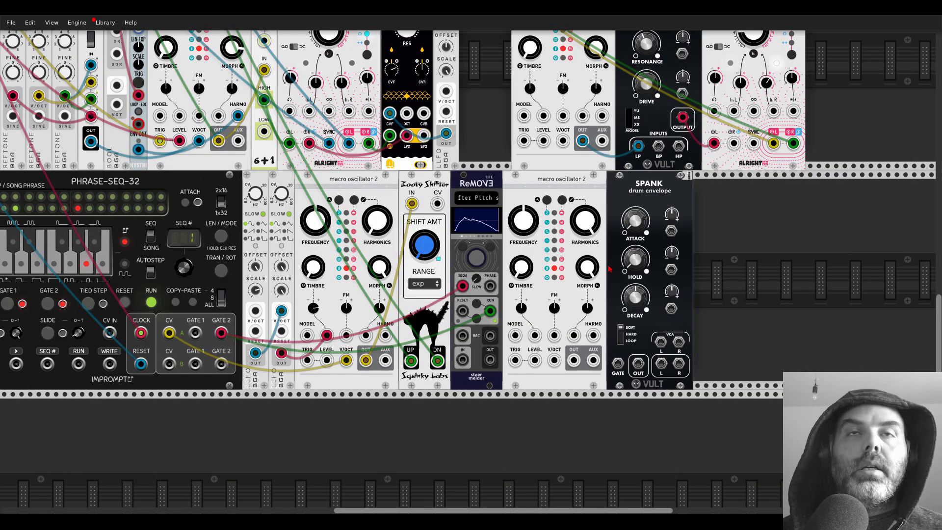
Step: Patch the new oscillator's OUT into Spank's left VCA input, and set the envelope to Hard with a decay of about 0.18
{"action": "left_click_drag", "start_coordinate": [574, 360], "coordinate": [660, 342]}
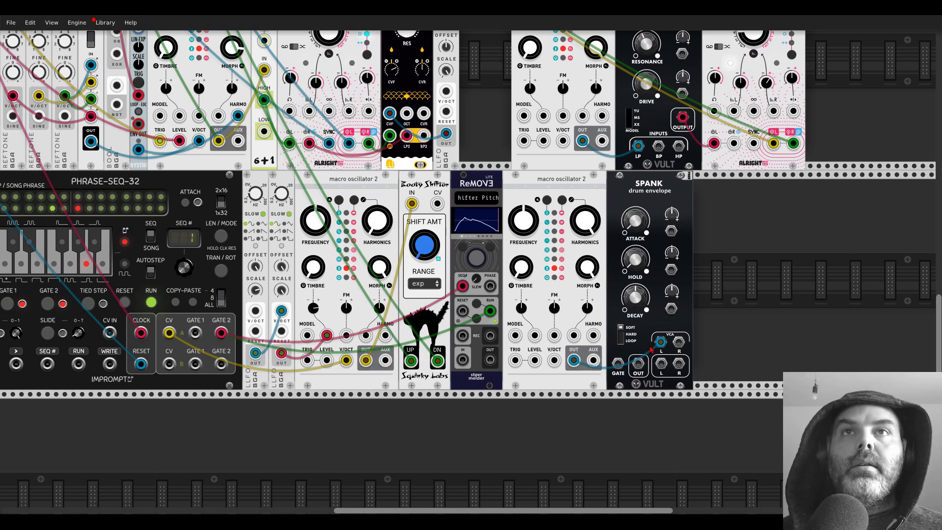
{"action": "left_click", "coordinate": [620, 335]}
{"action": "left_click_drag", "start_coordinate": [637, 299], "coordinate": [637, 344]}
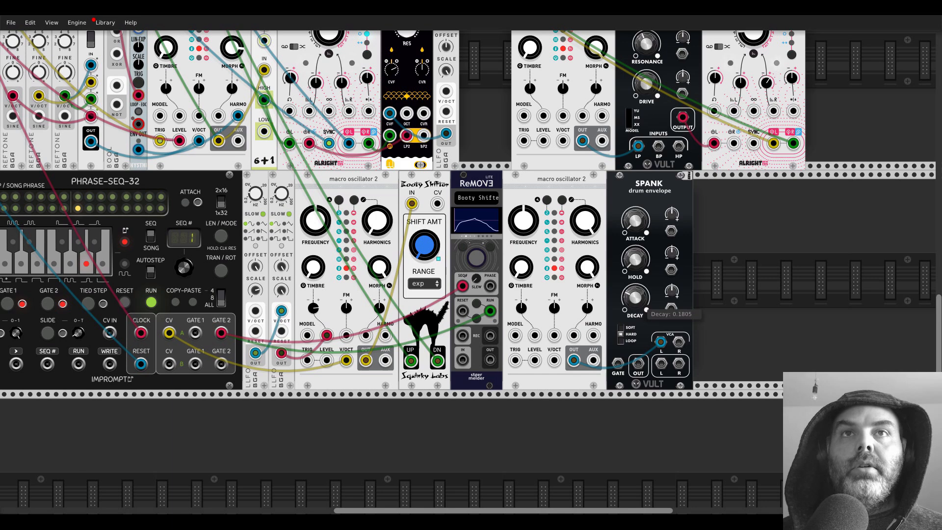
Step: Paste a Chronoblob delay after Spank and patch Spank's left VCA output into the delay's left input
{"action": "key", "text": "ctrl+v"}
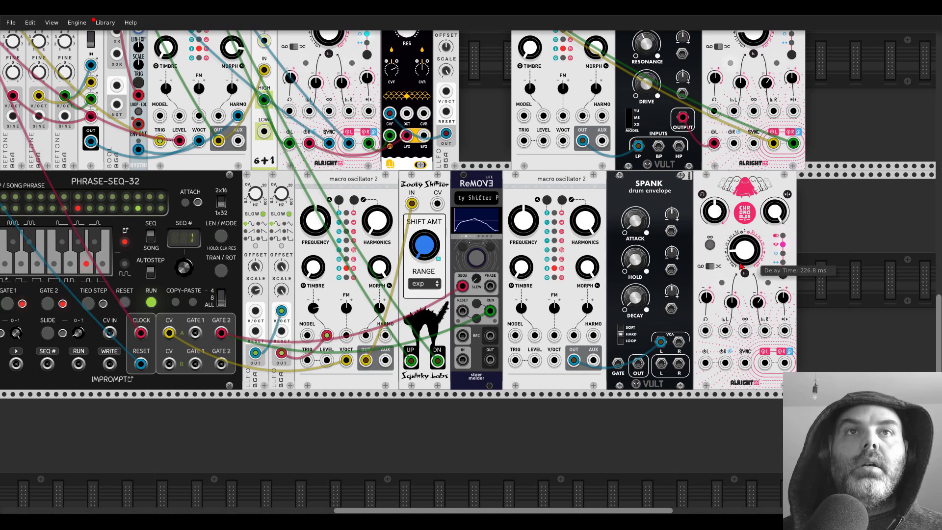
{"action": "left_click_drag", "start_coordinate": [661, 363], "coordinate": [705, 363]}
Step: Make room in front of the last macro oscillator 2 and add a Bogaudio MANUAL trigger module there
{"action": "left_click_drag", "start_coordinate": [597, 187], "coordinate": [656, 188]}
{"action": "right_click", "coordinate": [535, 217]}
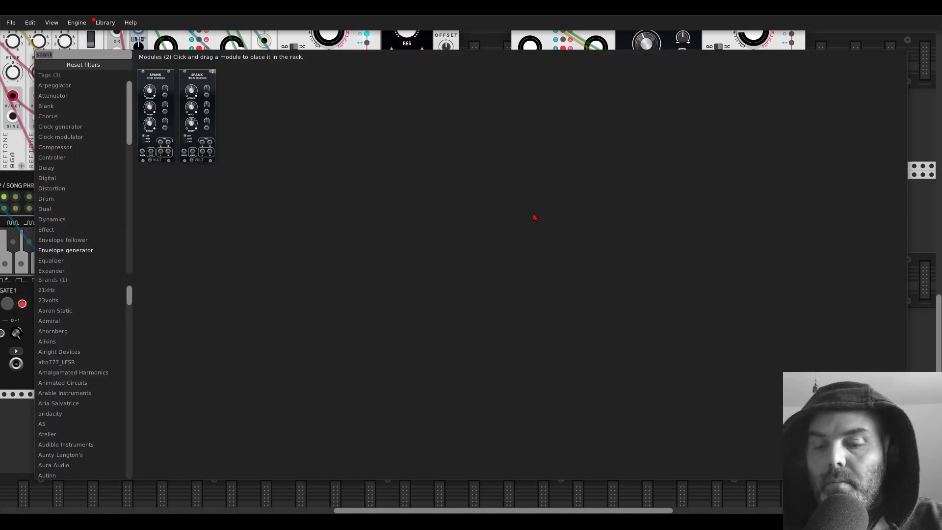
{"action": "type", "text": "manauk"}
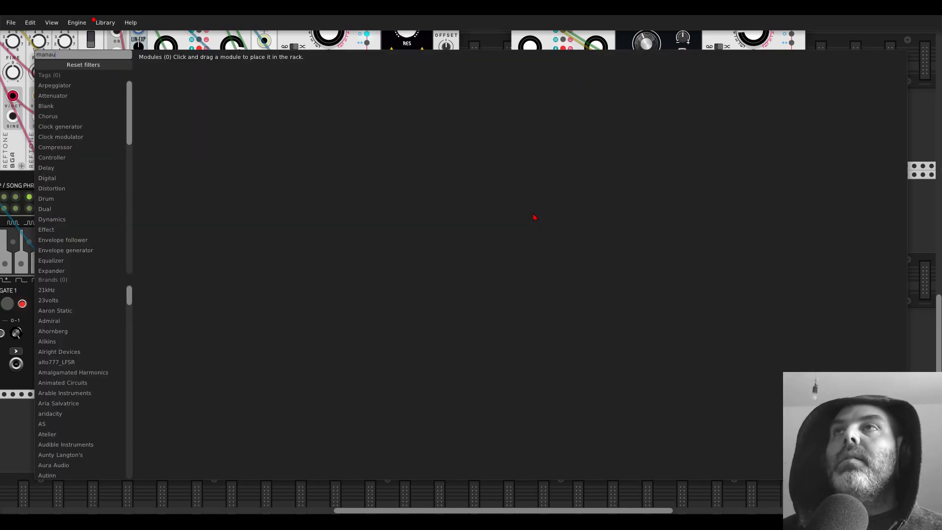
{"action": "key", "text": "BackSpace"}
{"action": "key", "text": "BackSpace"}
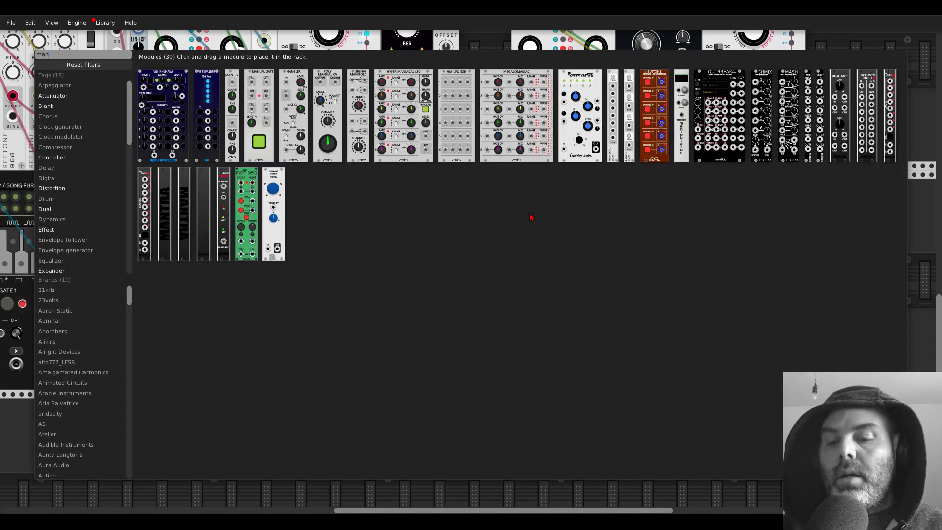
{"action": "type", "text": "u"}
{"action": "left_click", "coordinate": [232, 81]}
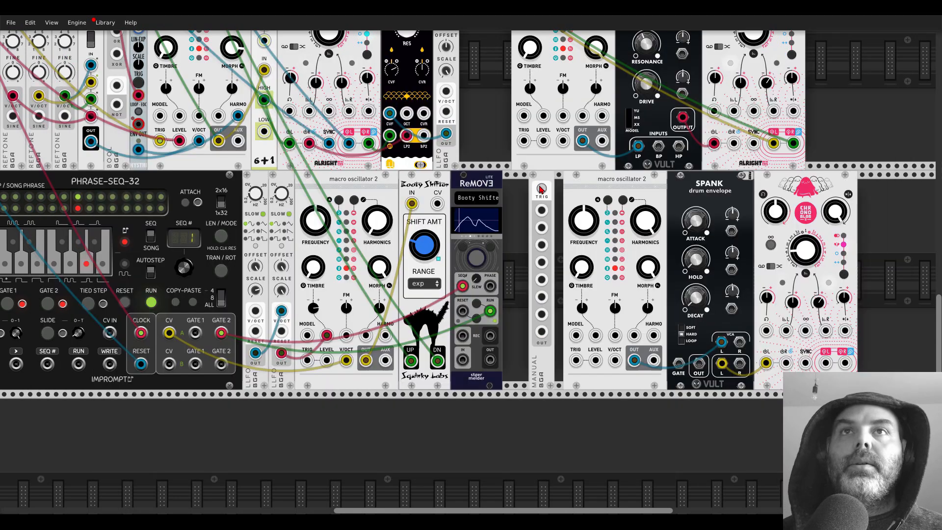
Step: Patch a MANUAL output into Spank's gate, and the last Chronoblob's left and right outputs into the mixer's eighth channel
{"action": "left_click_drag", "start_coordinate": [550, 210], "coordinate": [678, 363]}
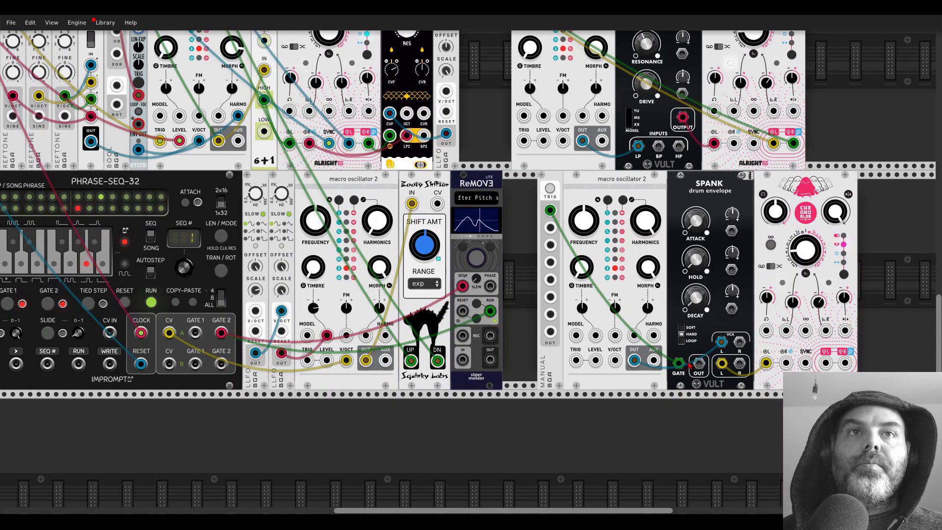
{"action": "scroll", "coordinate": [687, 363], "scroll_direction": "down", "scroll_amount": 2}
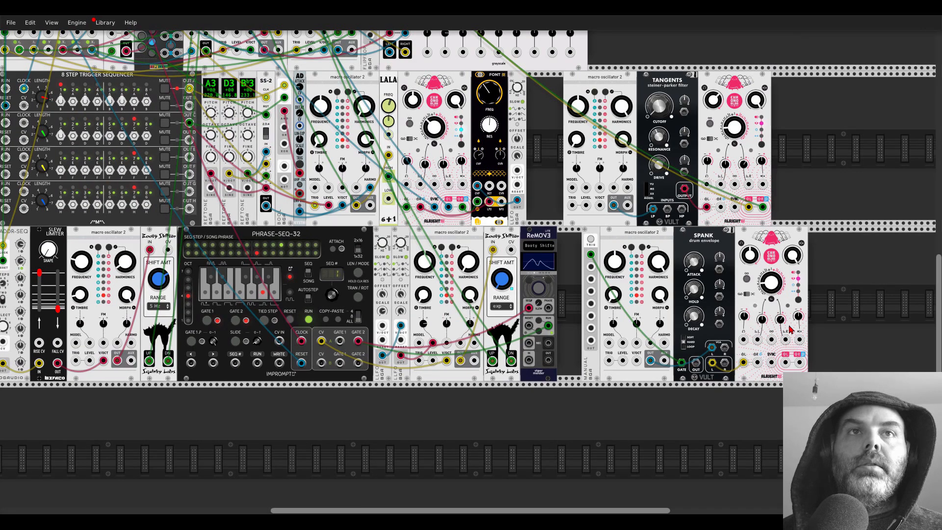
{"action": "scroll", "coordinate": [268, 55], "scroll_direction": "up", "scroll_amount": 6}
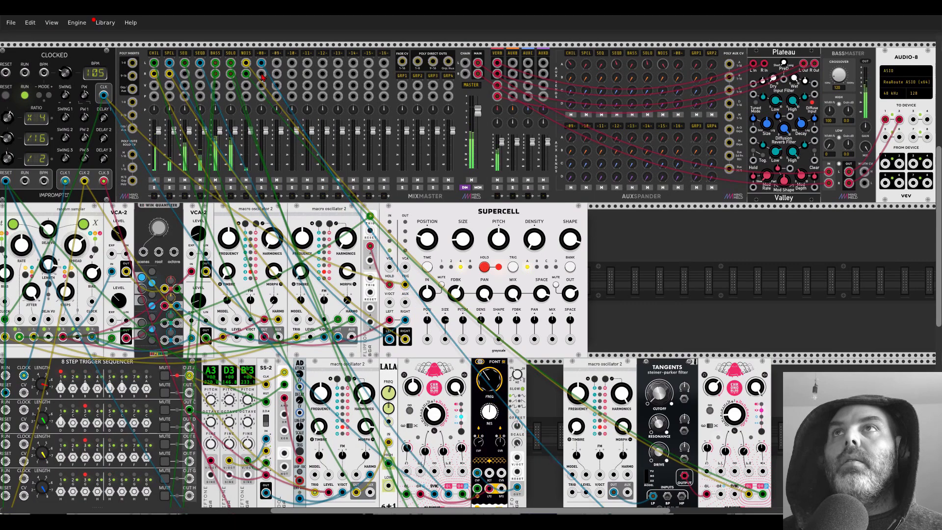
{"action": "scroll", "coordinate": [747, 507], "scroll_direction": "down", "scroll_amount": 5}
{"action": "left_click_drag", "start_coordinate": [746, 508], "coordinate": [799, 413]}
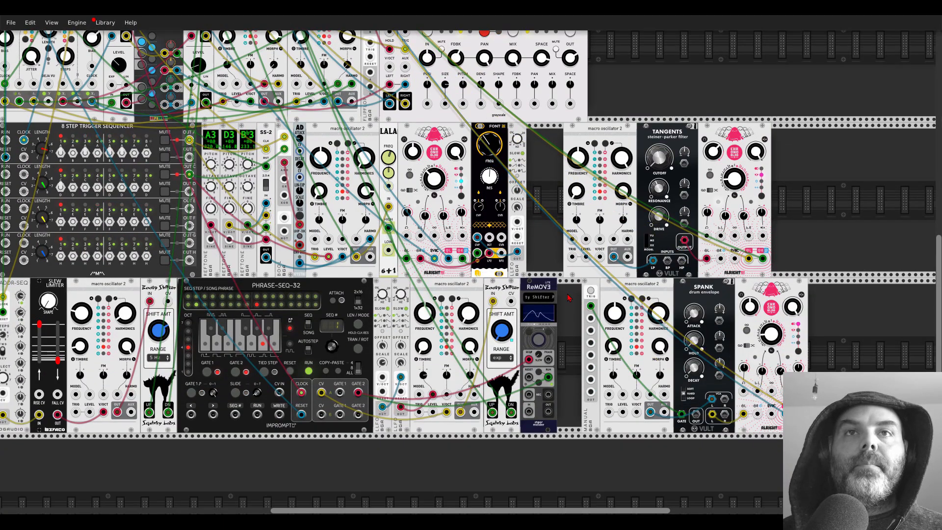
Step: Trigger the Spank voice manually and set the last Chronoblob's delay time to about 17.4 ms
{"action": "left_click", "coordinate": [592, 293]}
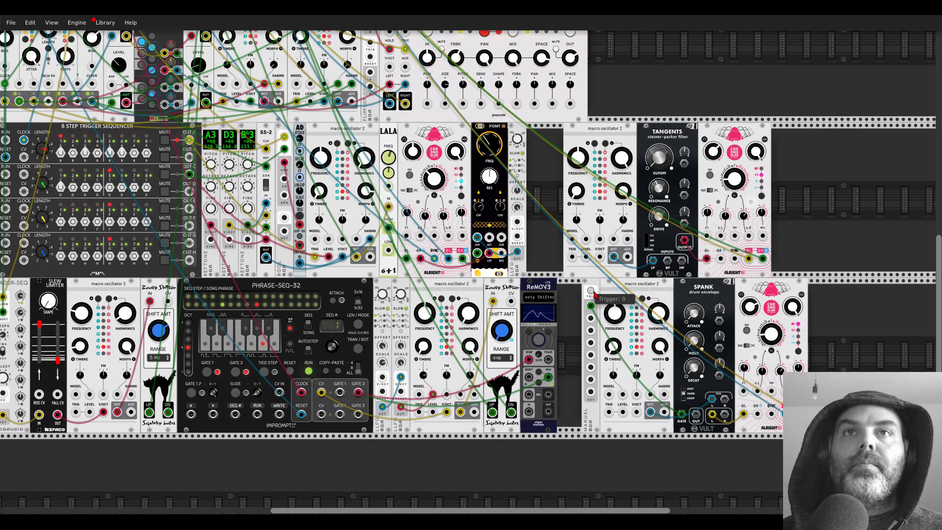
{"action": "left_click_drag", "start_coordinate": [773, 339], "coordinate": [779, 342]}
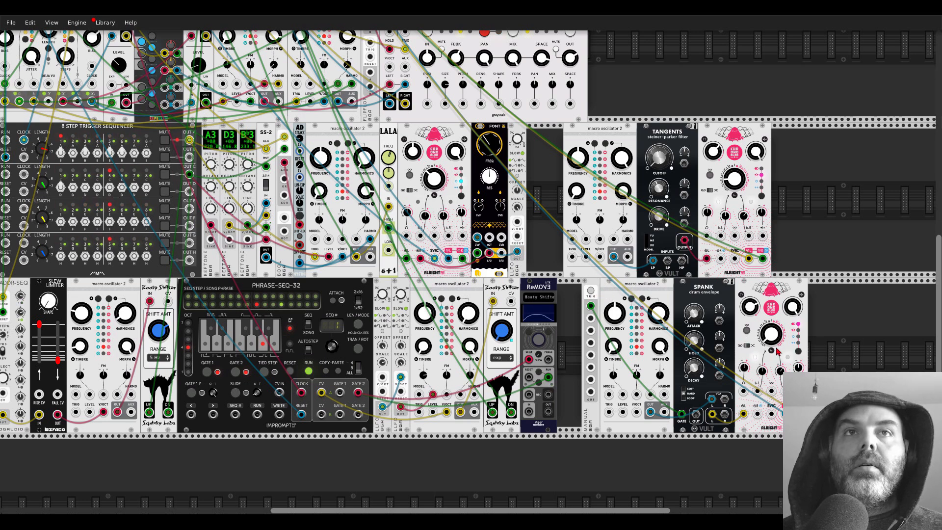
{"action": "left_click_drag", "start_coordinate": [774, 341], "coordinate": [774, 340]}
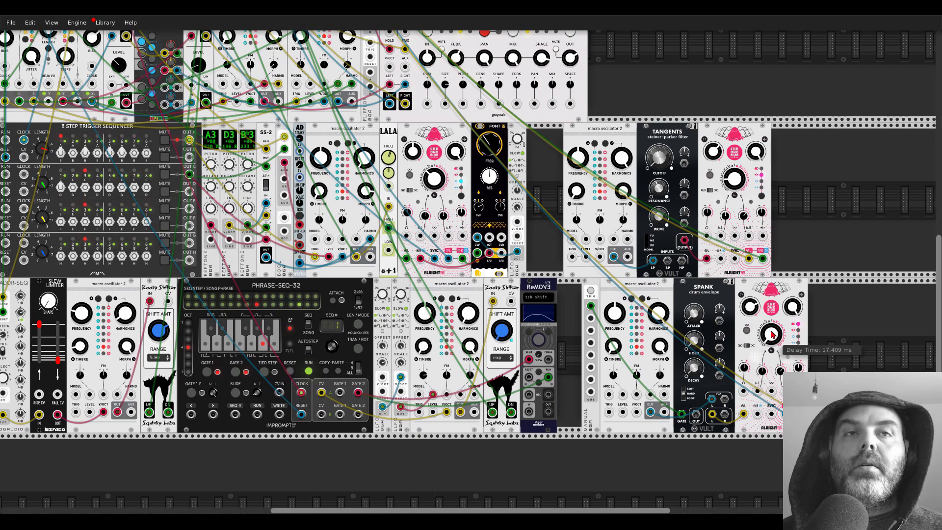
Step: Add a Bogaudio S&H module after the last Chronoblob and delete the MANUAL trigger module
{"action": "right_click", "coordinate": [818, 364]}
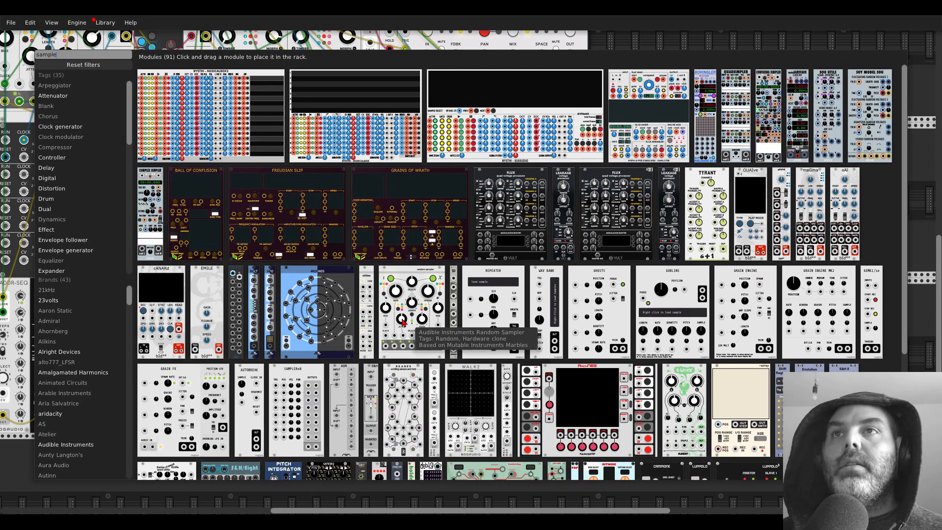
{"action": "left_click_drag", "start_coordinate": [435, 371], "coordinate": [750, 366]}
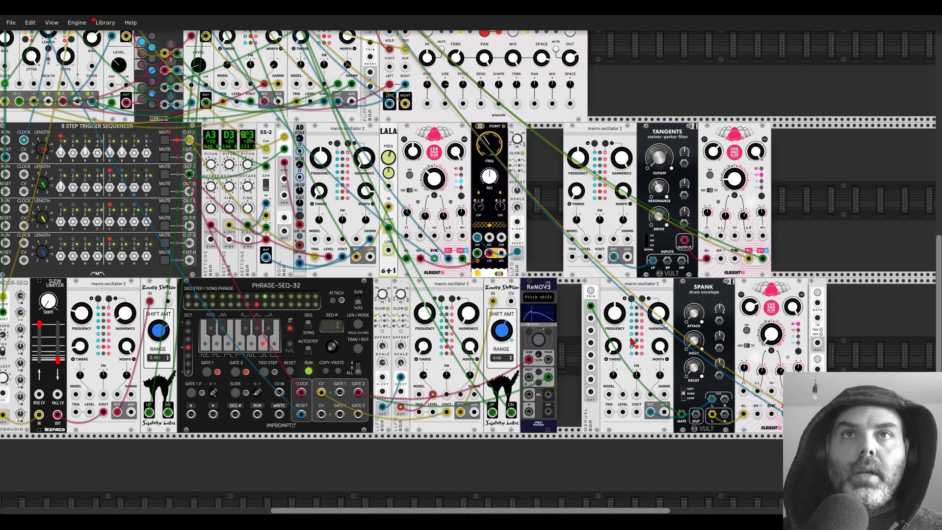
{"action": "key", "text": "Delete"}
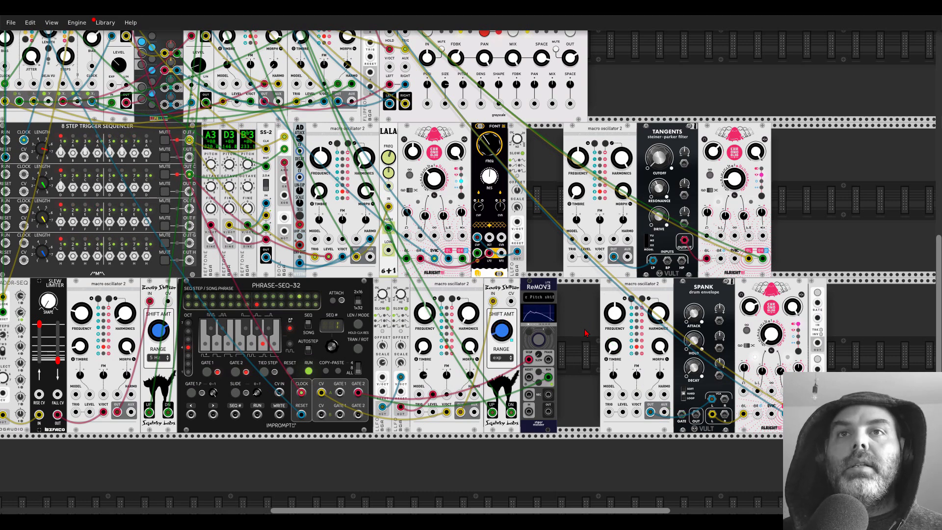
Step: Find a Comparator module and place it between ReMOVE Lite and the last macro oscillator 2
{"action": "right_click", "coordinate": [582, 325]}
{"action": "type", "text": "comp"}
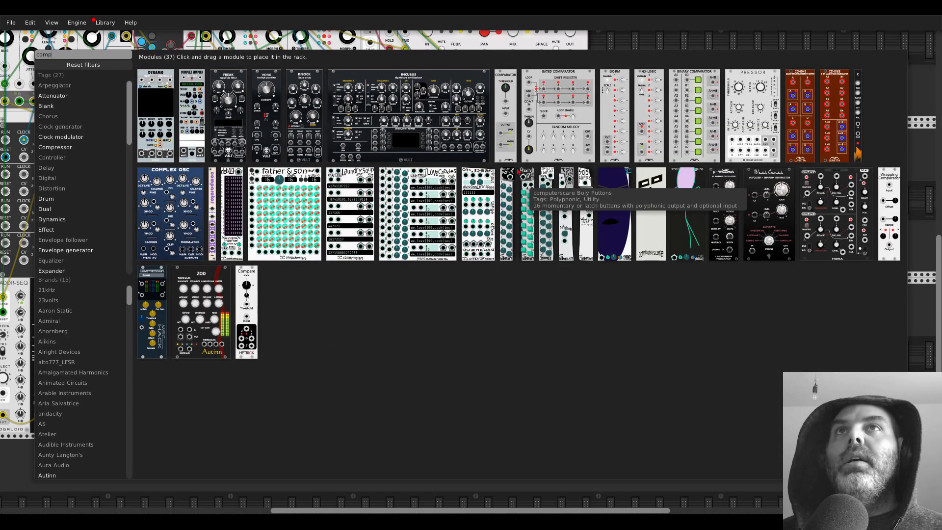
{"action": "left_click", "coordinate": [532, 160]}
{"action": "left_click_drag", "start_coordinate": [533, 160], "coordinate": [563, 315]}
Step: Add a VCV Scope below the comparator, patch ReMOVE Lite's OUT into its X input, and adjust its time scale
{"action": "scroll", "coordinate": [564, 316], "scroll_direction": "up", "scroll_amount": 2}
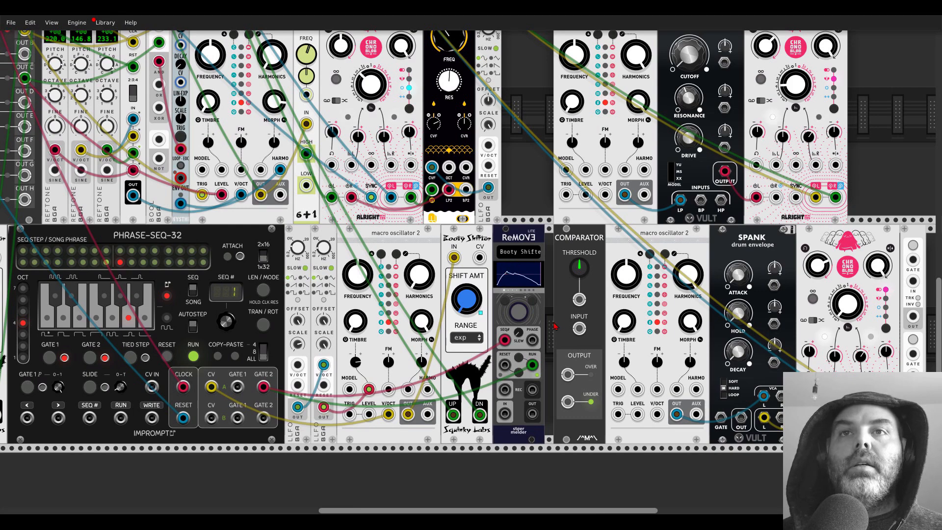
{"action": "scroll", "coordinate": [511, 265], "scroll_direction": "down", "scroll_amount": 4}
{"action": "right_click", "coordinate": [562, 426]}
{"action": "type", "text": "scope"}
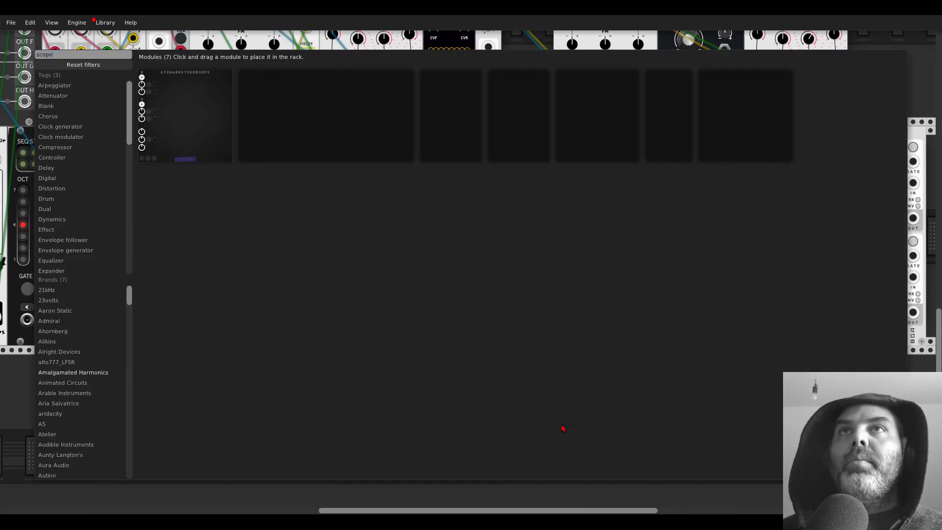
{"action": "left_click_drag", "start_coordinate": [679, 113], "coordinate": [593, 395]}
{"action": "scroll", "coordinate": [594, 395], "scroll_direction": "down", "scroll_amount": 4}
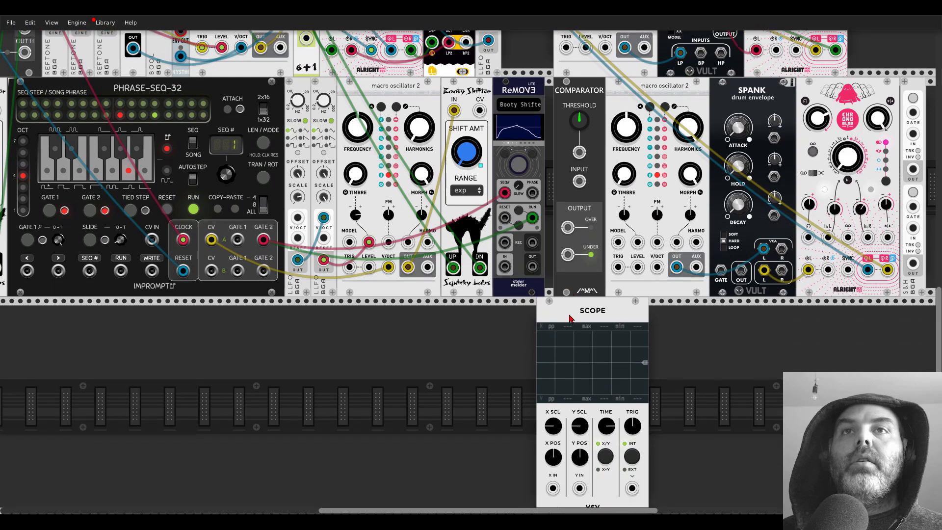
{"action": "left_click_drag", "start_coordinate": [553, 439], "coordinate": [532, 217]}
{"action": "left_click_drag", "start_coordinate": [607, 376], "coordinate": [606, 356]}
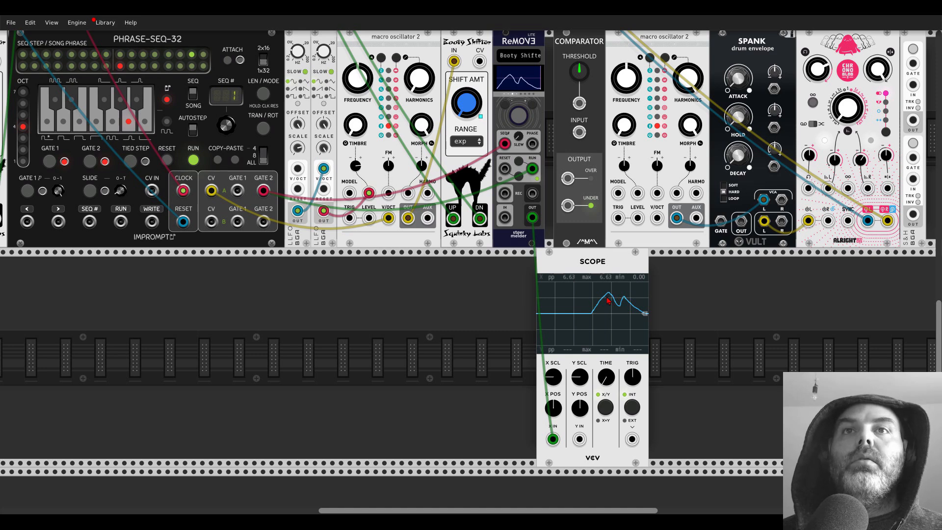
Step: Patch ReMOVE Lite's OUT into the comparator's input and tune its threshold, trying 5 and a lower value
{"action": "left_click_drag", "start_coordinate": [579, 133], "coordinate": [532, 217]}
{"action": "scroll", "coordinate": [586, 142], "scroll_direction": "up", "scroll_amount": 3}
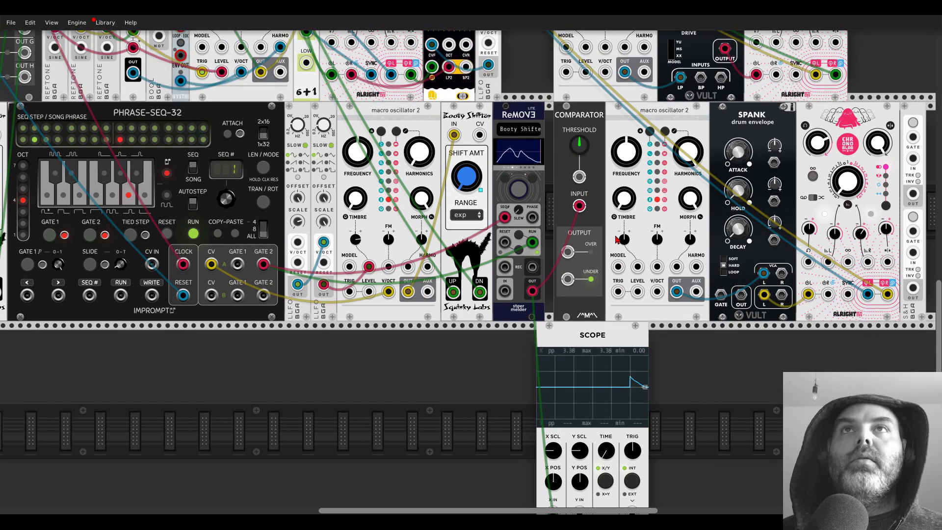
{"action": "right_click", "coordinate": [579, 146]}
{"action": "type", "text": "5"}
{"action": "key", "text": "Return"}
{"action": "left_click_drag", "start_coordinate": [593, 103], "coordinate": [501, 136]}
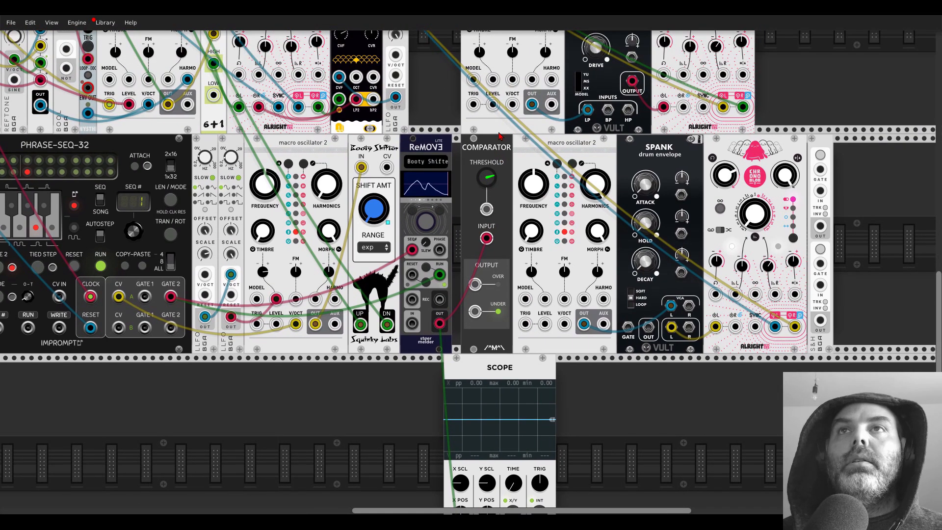
{"action": "right_click", "coordinate": [485, 182]}
{"action": "key", "text": "Return"}
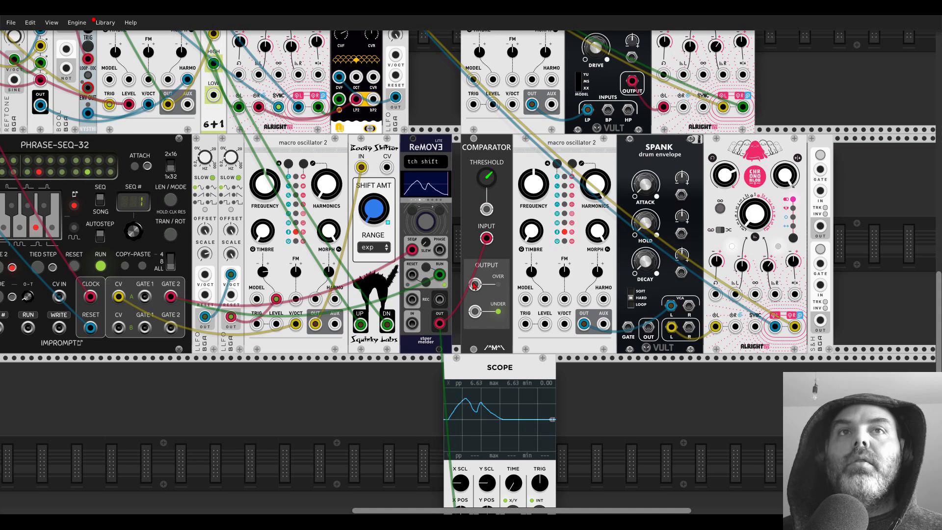
Step: Patch the comparator's OVER output into Spank's gate and the S&H's upper gate, and delete the Scope
{"action": "left_click_drag", "start_coordinate": [475, 284], "coordinate": [627, 327]}
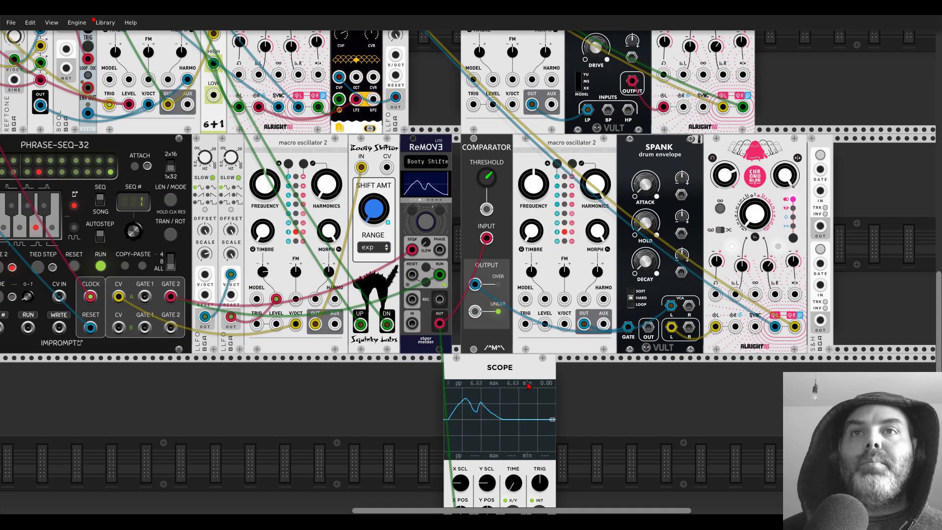
{"action": "key", "text": "Delete"}
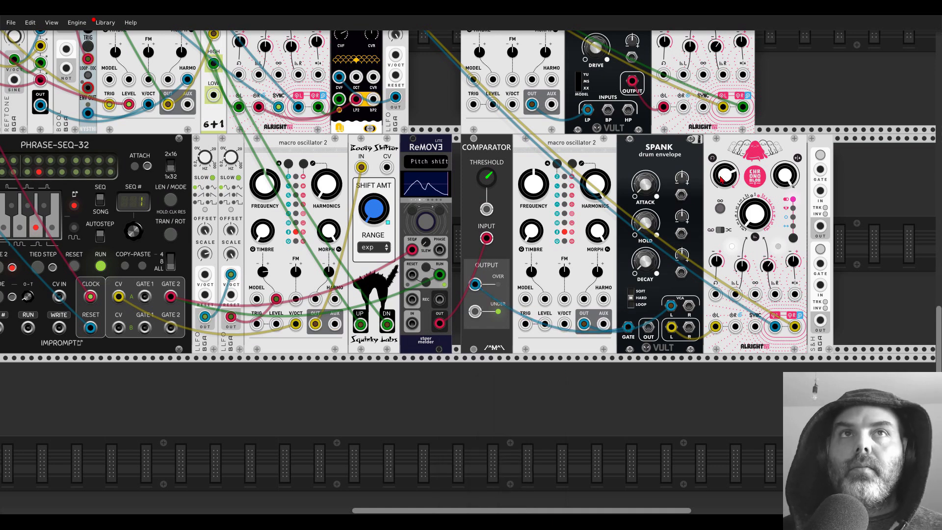
{"action": "left_click_drag", "start_coordinate": [820, 169], "coordinate": [474, 283]}
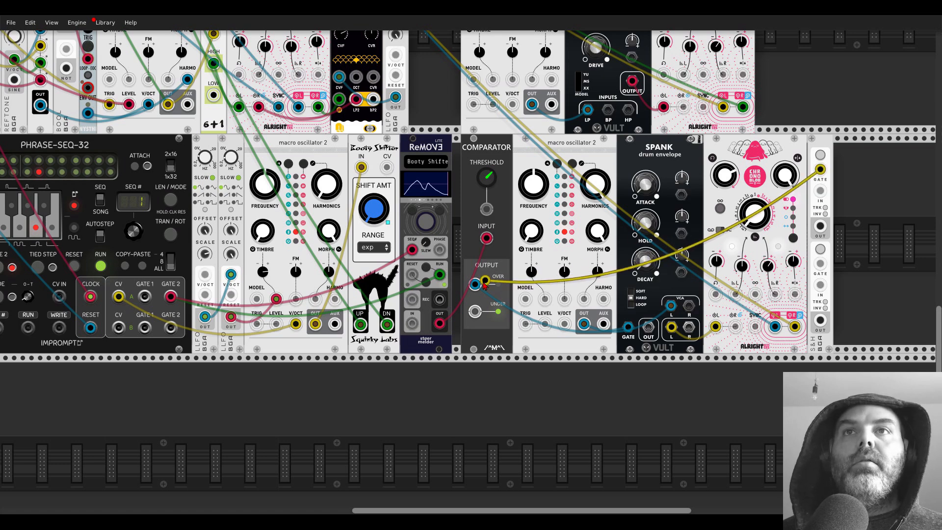
Step: Set the S&H's normal range to +/-5V and patch its two outputs into CV inputs of the last Chronoblob
{"action": "right_click", "coordinate": [819, 148]}
{"action": "mouse_move", "coordinate": [863, 285]}
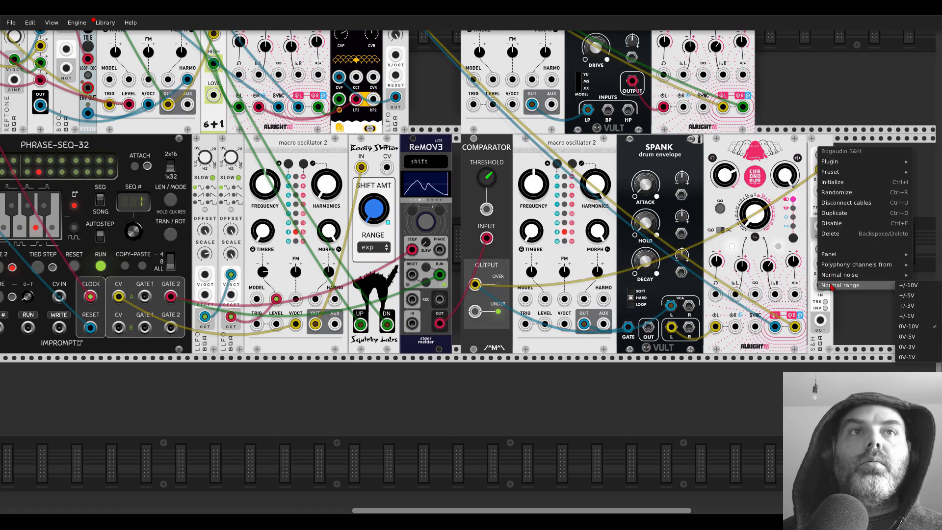
{"action": "left_click", "coordinate": [910, 296]}
{"action": "left_click_drag", "start_coordinate": [820, 226], "coordinate": [819, 320]}
{"action": "left_click_drag", "start_coordinate": [741, 266], "coordinate": [741, 314]}
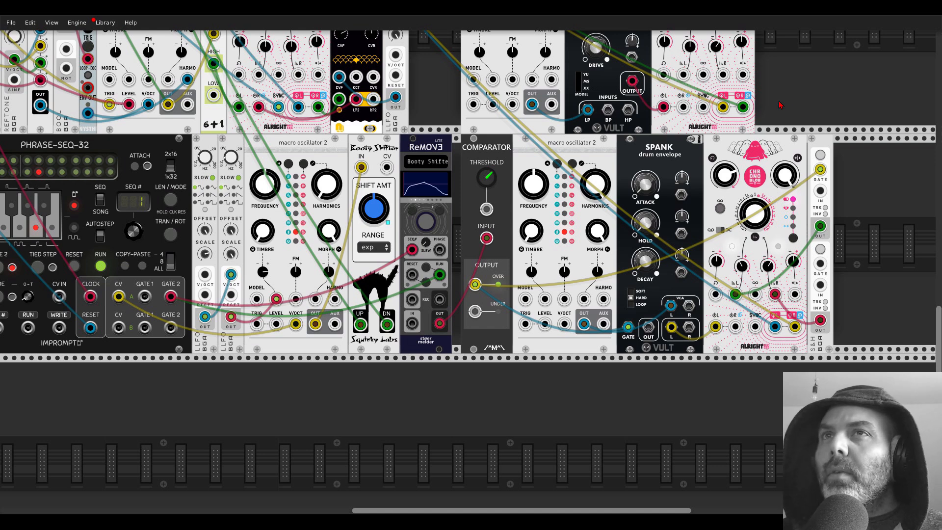
{"action": "mouse_move", "coordinate": [379, 208]}
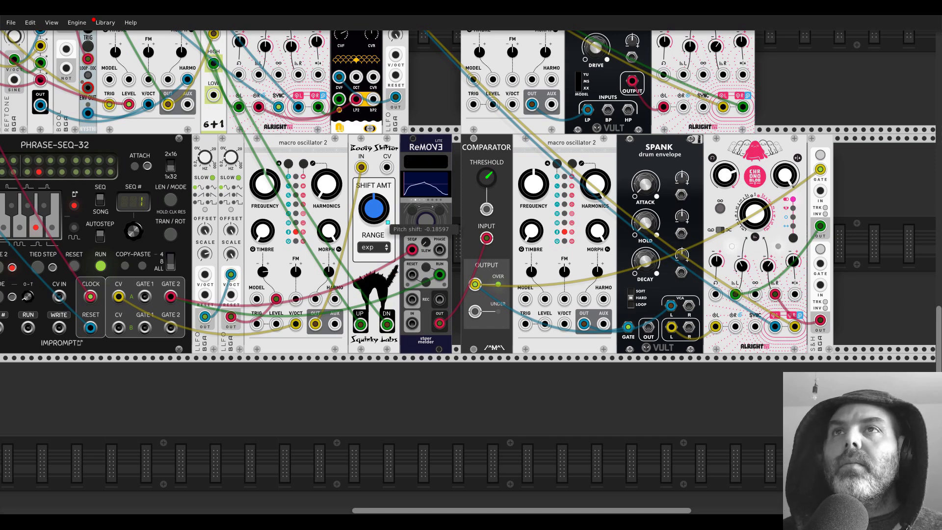
{"action": "scroll", "coordinate": [414, 389], "scroll_direction": "left", "scroll_amount": 5}
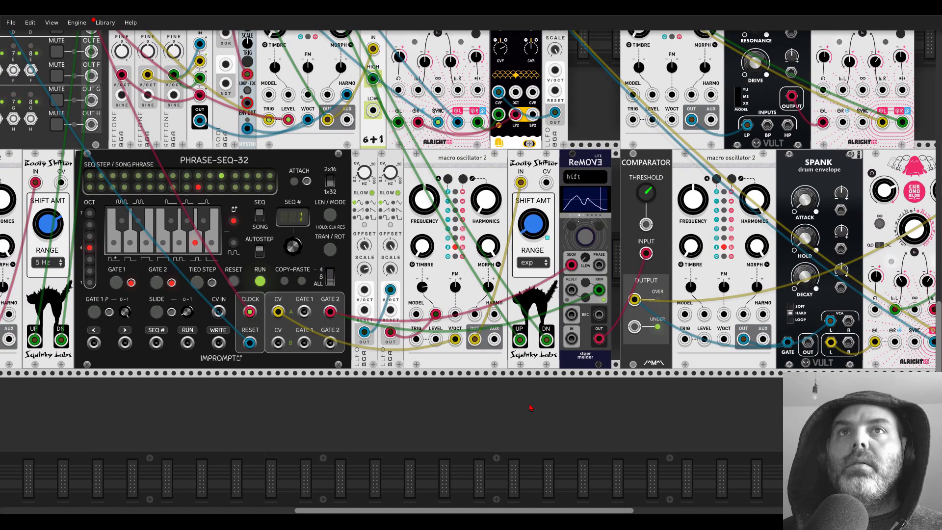
{"action": "scroll", "coordinate": [699, 385], "scroll_direction": "right", "scroll_amount": 4}
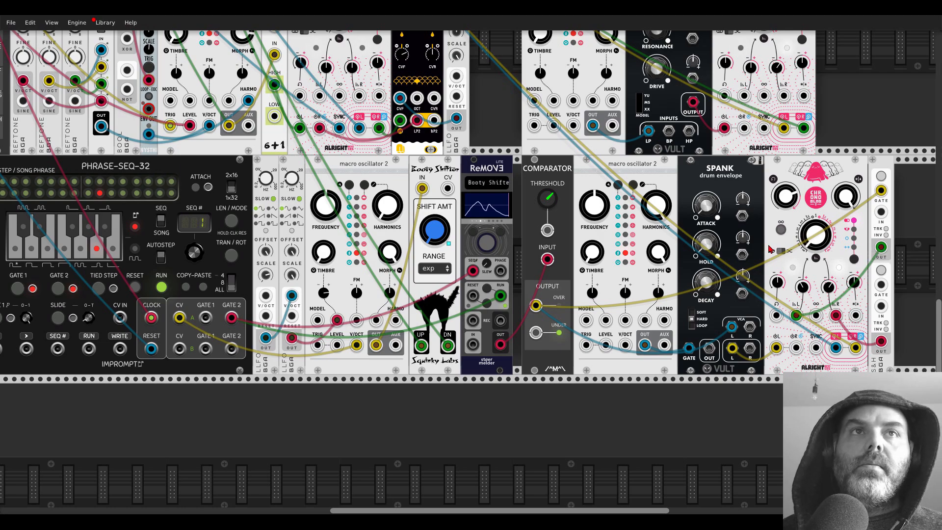
Step: Rename the mixer's eighth channel to KRPL
{"action": "left_click_drag", "start_coordinate": [490, 57], "coordinate": [774, 323]}
{"action": "scroll", "coordinate": [774, 323], "scroll_direction": "up", "scroll_amount": 3}
{"action": "scroll", "coordinate": [773, 323], "scroll_direction": "down", "scroll_amount": 3}
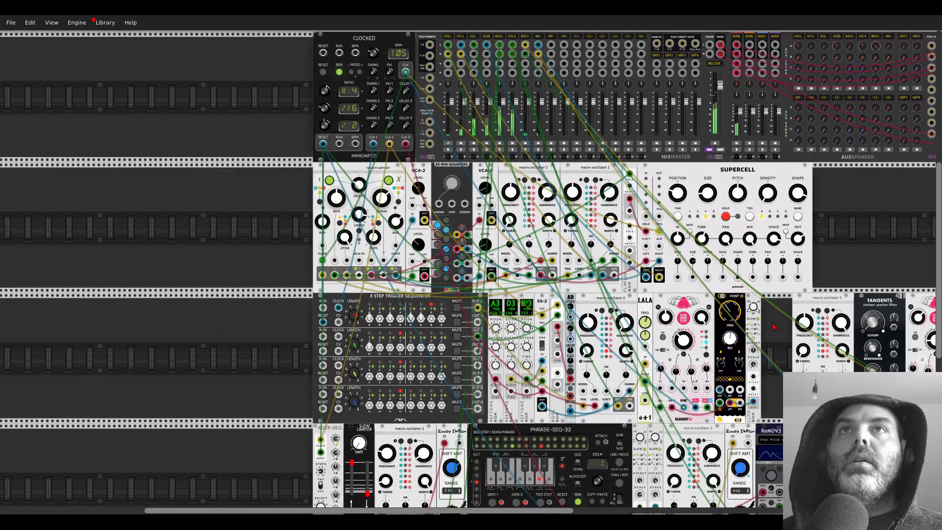
{"action": "left_click", "coordinate": [540, 37]}
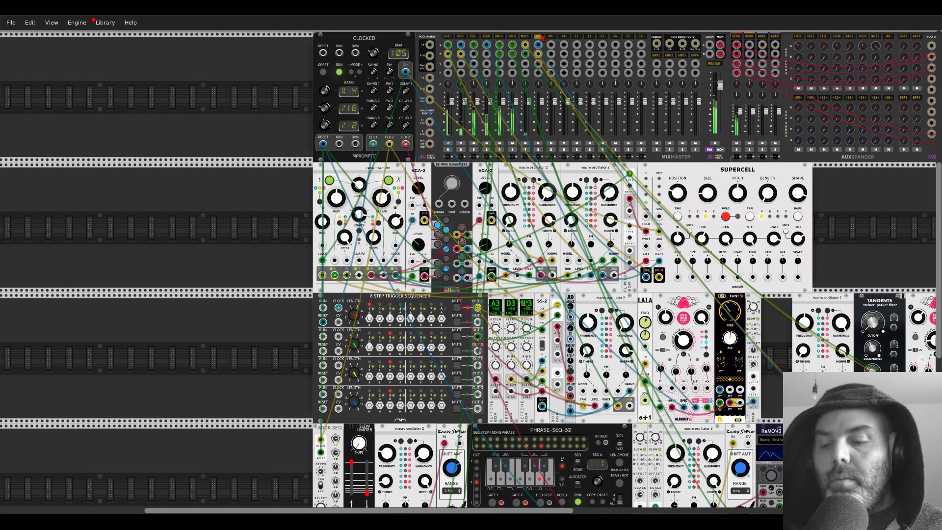
{"action": "type", "text": "KR"}
{"action": "key", "text": "Return"}
{"action": "type", "text": "PL"}
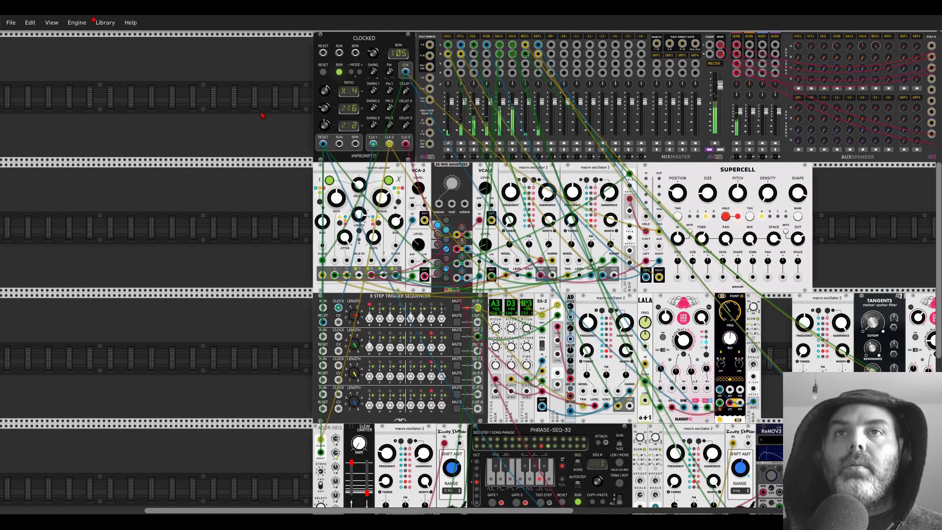
Step: Make room before the Tangents filter and add an AD envelope after the noise voice's macro oscillator 2
{"action": "left_click_drag", "start_coordinate": [268, 256], "coordinate": [123, 145]}
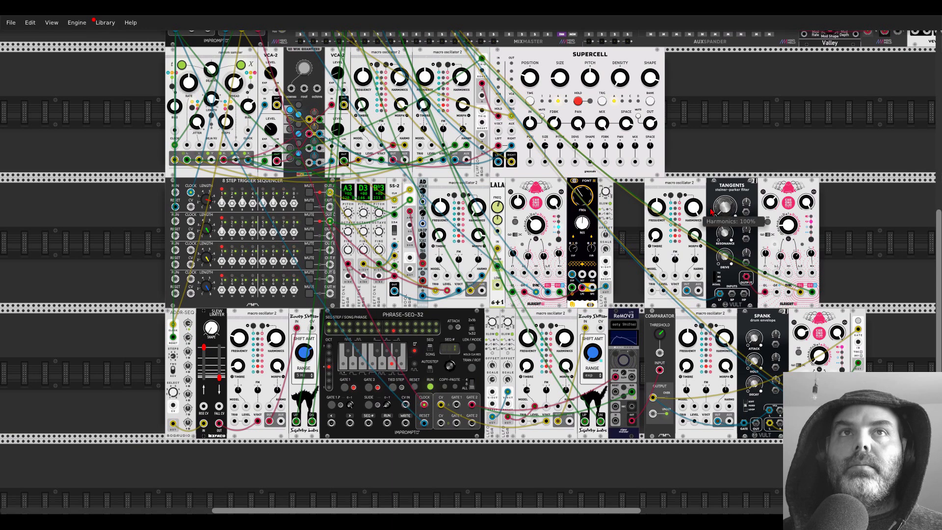
{"action": "left_click_drag", "start_coordinate": [725, 206], "coordinate": [725, 219]}
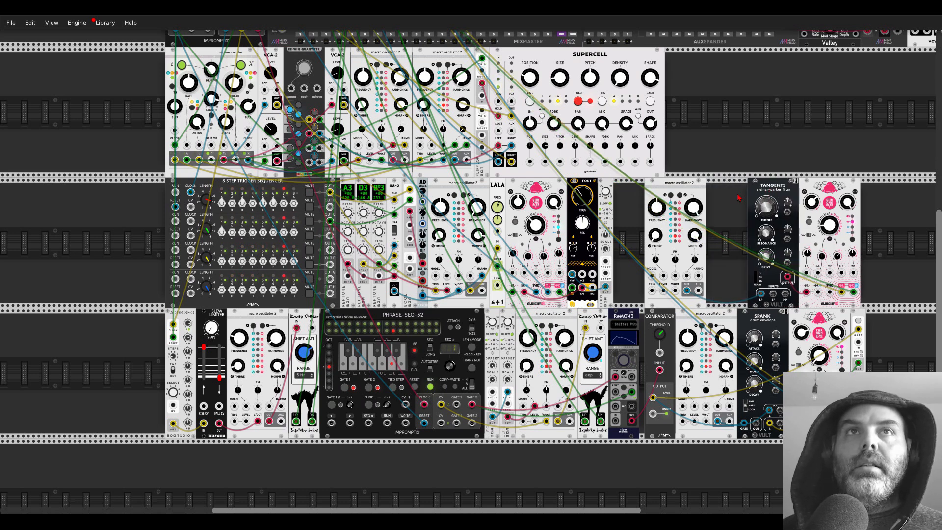
{"action": "right_click", "coordinate": [738, 198]}
{"action": "type", "text": "ad"}
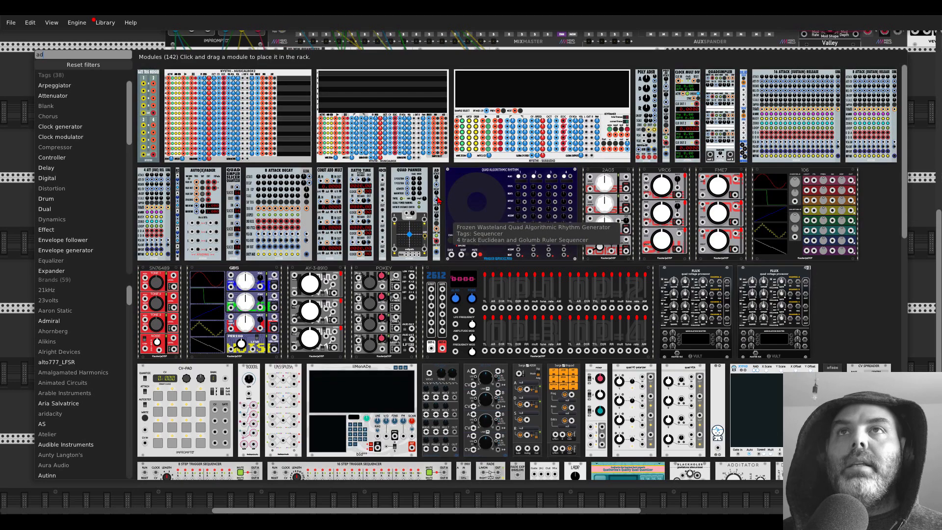
{"action": "left_click_drag", "start_coordinate": [436, 177], "coordinate": [699, 201]}
Step: Trigger the AD envelope from the comparator's UNDER output, route it to Tangents' cutoff CV, and close the gap before the filter
{"action": "left_click_drag", "start_coordinate": [711, 280], "coordinate": [653, 414]}
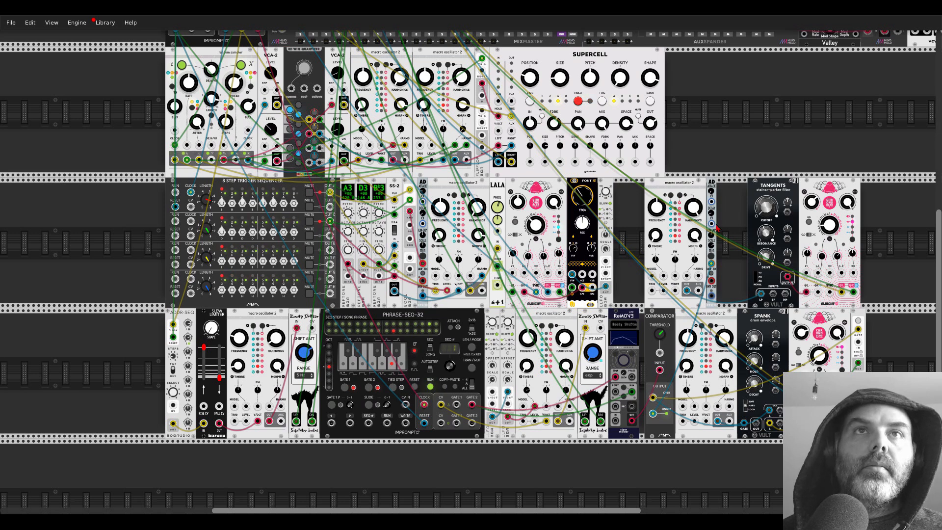
{"action": "mouse_move", "coordinate": [711, 191]}
{"action": "left_mouse_down"}
{"action": "mouse_move", "coordinate": [711, 182]}
{"action": "mouse_move", "coordinate": [711, 203]}
{"action": "left_mouse_up"}
{"action": "left_click_drag", "start_coordinate": [711, 296], "coordinate": [787, 199]}
{"action": "left_click_drag", "start_coordinate": [848, 190], "coordinate": [817, 184]}
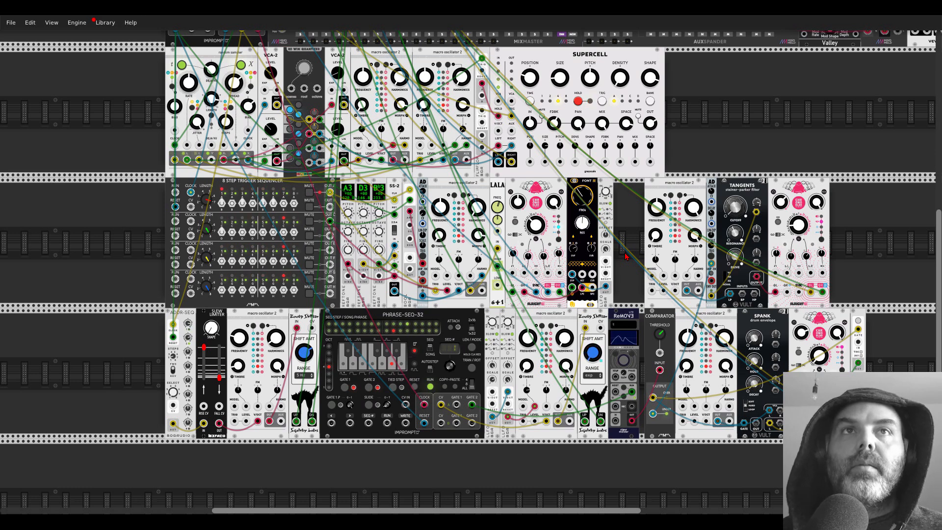
{"action": "scroll", "coordinate": [625, 255], "scroll_direction": "up", "scroll_amount": 8}
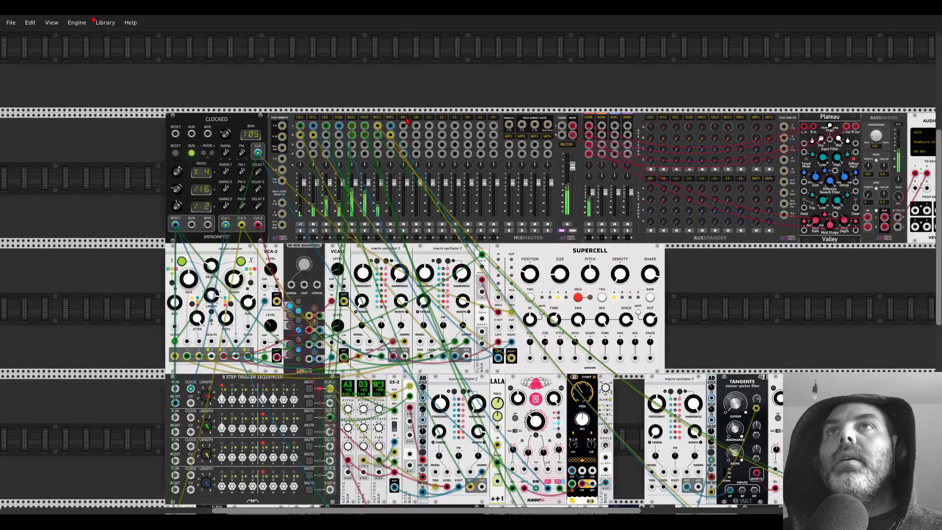
Step: Set the mixer's NOIS track HPF cutoff to 1000 Hz and its gain adjustment to -17.8 dB
{"action": "right_click", "coordinate": [377, 120]}
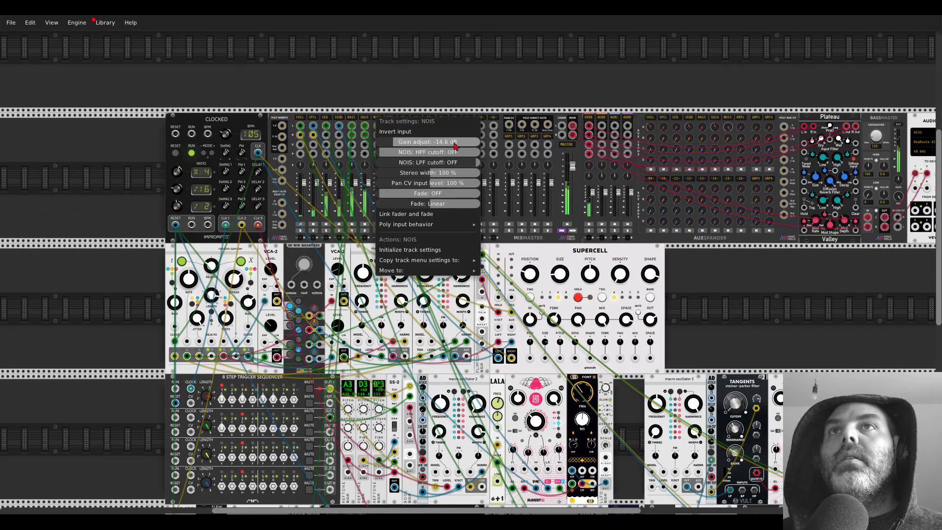
{"action": "left_click_drag", "start_coordinate": [400, 151], "coordinate": [481, 152]}
{"action": "left_click_drag", "start_coordinate": [400, 143], "coordinate": [393, 143]}
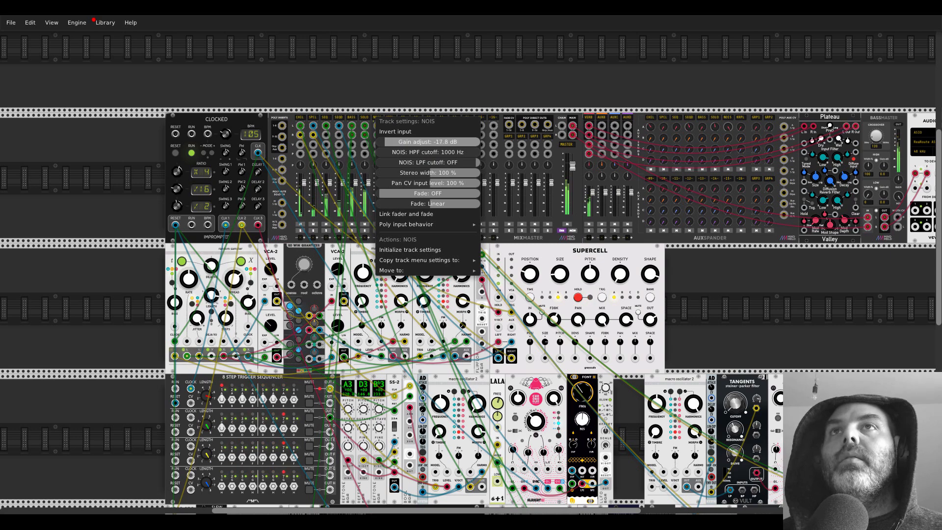
{"action": "left_click", "coordinate": [747, 275]}
Step: Add the Clouds texture synthesizer after the noise voice's Chronoblob and patch the Chronoblob's left and right outputs into it
{"action": "left_click_drag", "start_coordinate": [785, 312], "coordinate": [629, 187]}
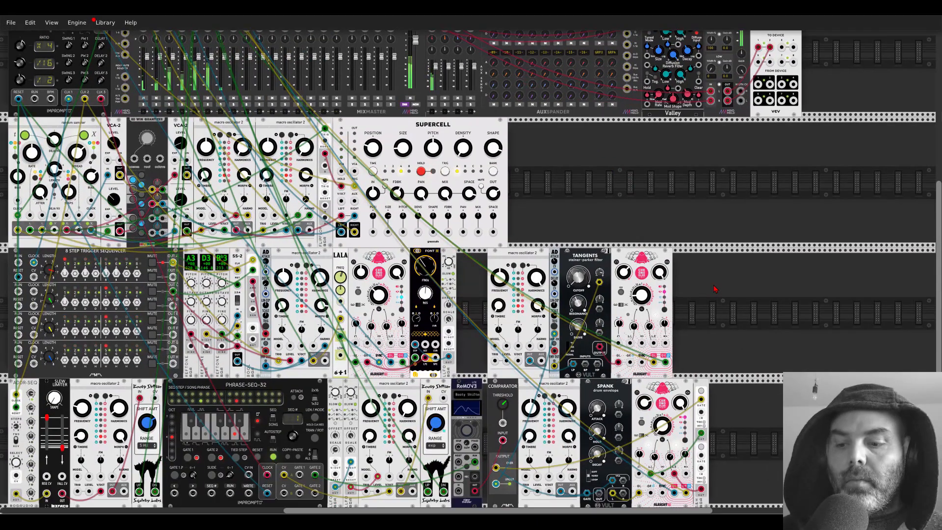
{"action": "right_click", "coordinate": [729, 307]}
{"action": "type", "text": "louds"}
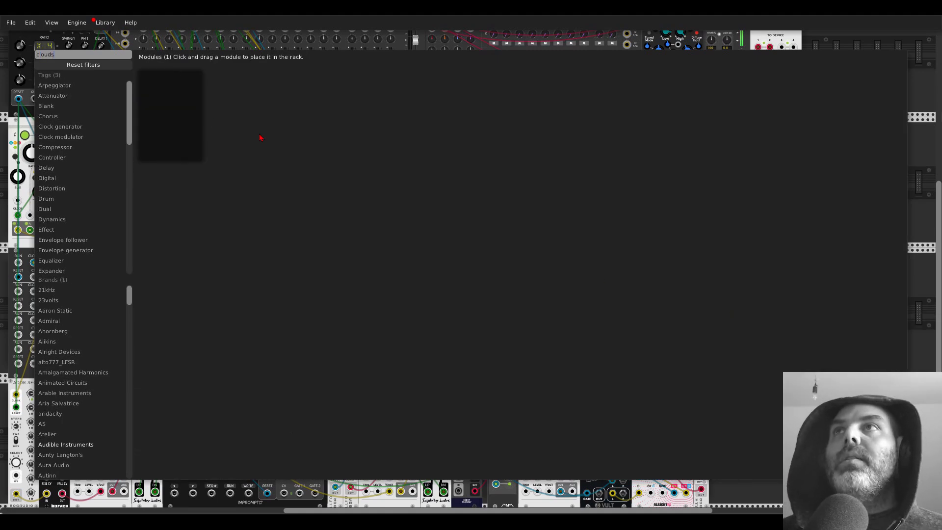
{"action": "left_click_drag", "start_coordinate": [169, 114], "coordinate": [665, 309]}
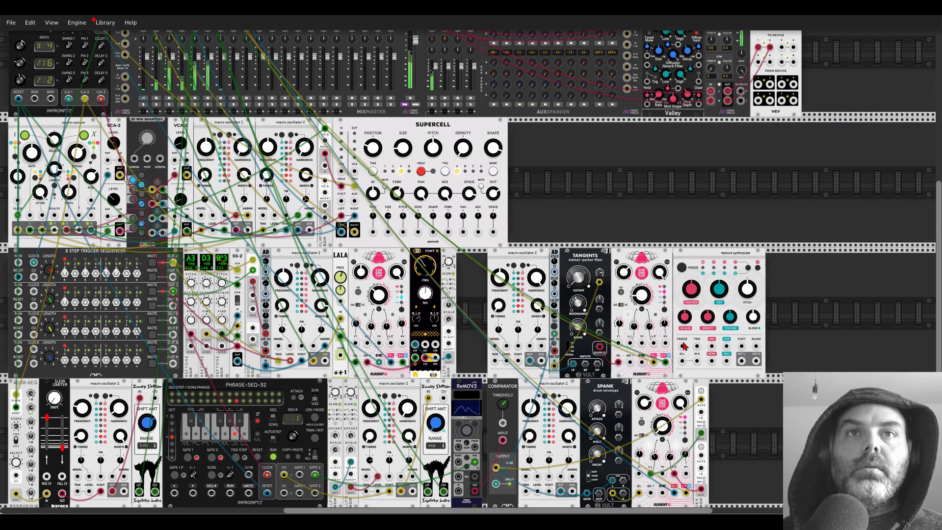
{"action": "mouse_move", "coordinate": [681, 361]}
{"action": "left_mouse_down"}
{"action": "mouse_move", "coordinate": [654, 362]}
{"action": "mouse_move", "coordinate": [691, 363]}
{"action": "mouse_move", "coordinate": [666, 363]}
{"action": "left_mouse_up"}
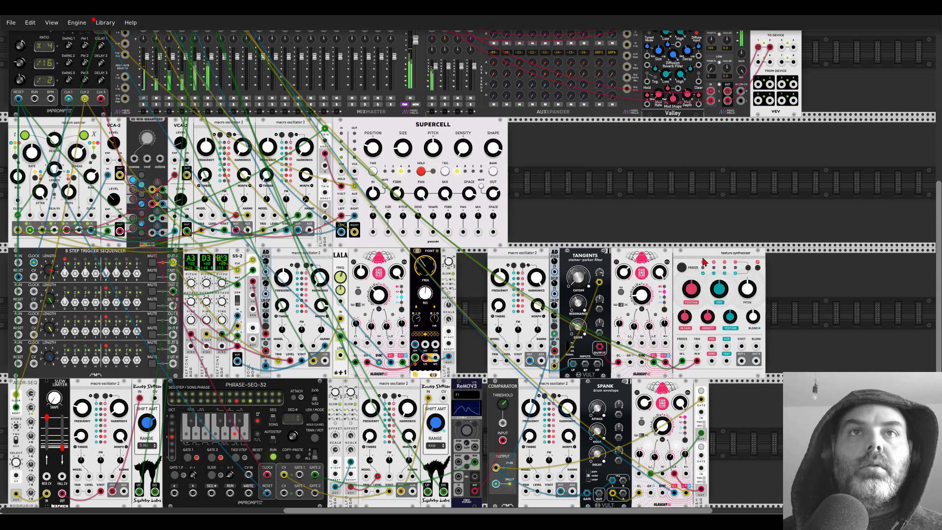
Step: Set the texture synthesizer's quality to 4s 16kHz 8-bit µ-law stereo and route its outputs to the mixer's ninth channel, named CLDS
{"action": "right_click", "coordinate": [697, 302]}
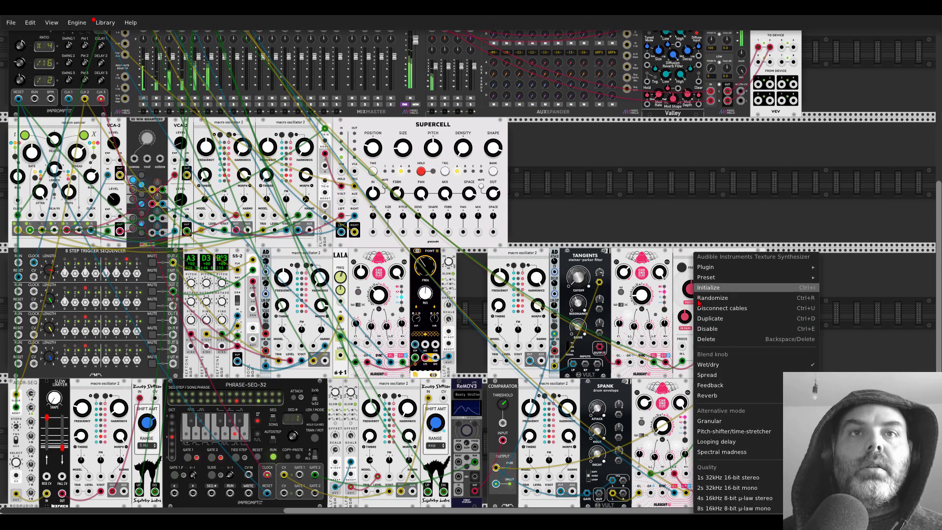
{"action": "left_click", "coordinate": [726, 497]}
{"action": "scroll", "coordinate": [540, 314], "scroll_direction": "up", "scroll_amount": 5}
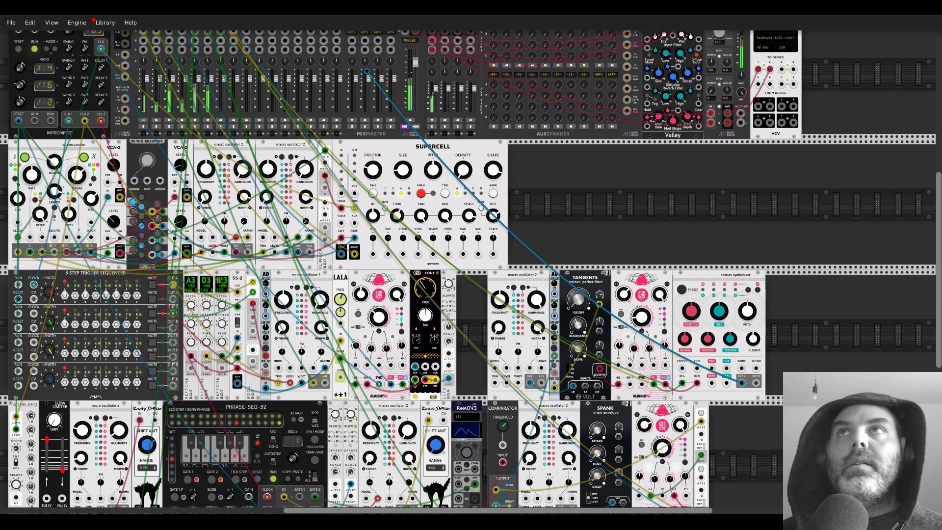
{"action": "left_click_drag", "start_coordinate": [399, 258], "coordinate": [246, 68]}
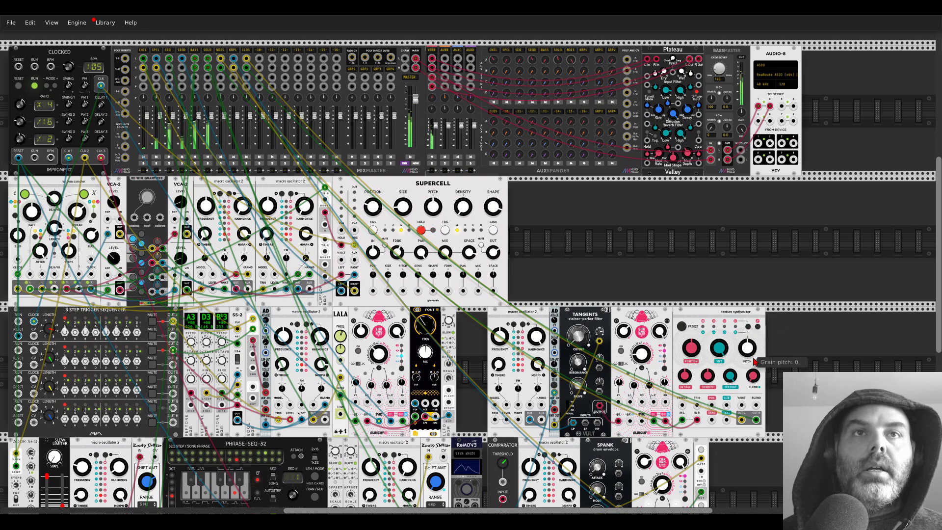
Step: Switch the texture synthesizer's blend knob to the reverb parameter
{"action": "left_click", "coordinate": [747, 327]}
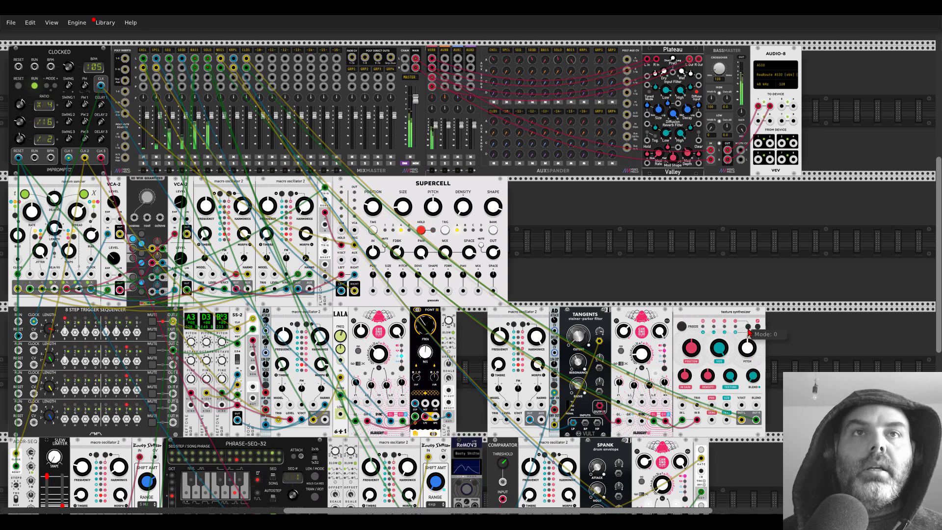
{"action": "left_click", "coordinate": [748, 327]}
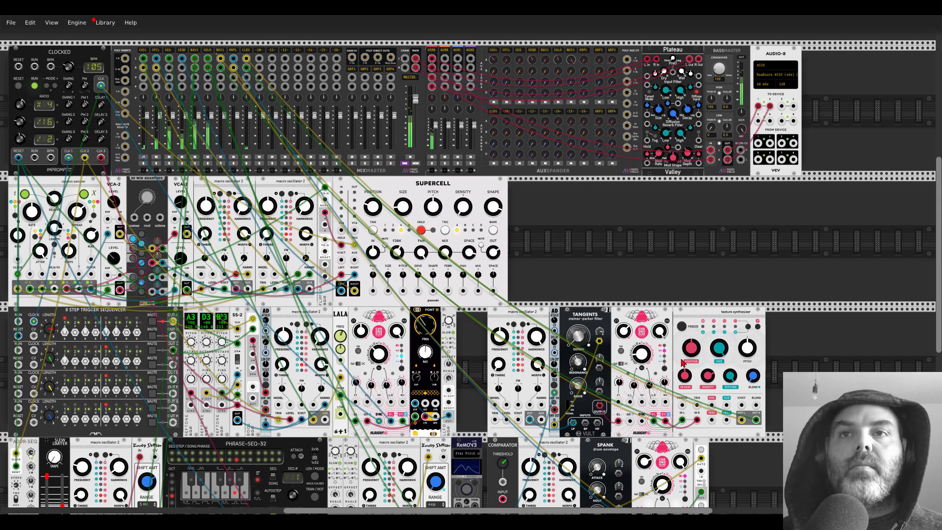
Step: Set ReMOVE Lite's RUN port mode to Gate
{"action": "scroll", "coordinate": [590, 386], "scroll_direction": "down", "scroll_amount": 5}
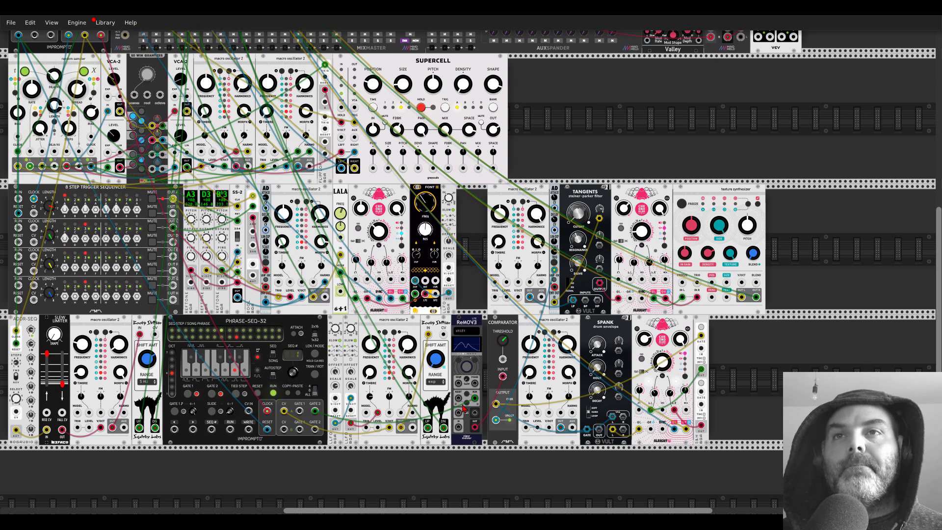
{"action": "scroll", "coordinate": [491, 418], "scroll_direction": "up", "scroll_amount": 5}
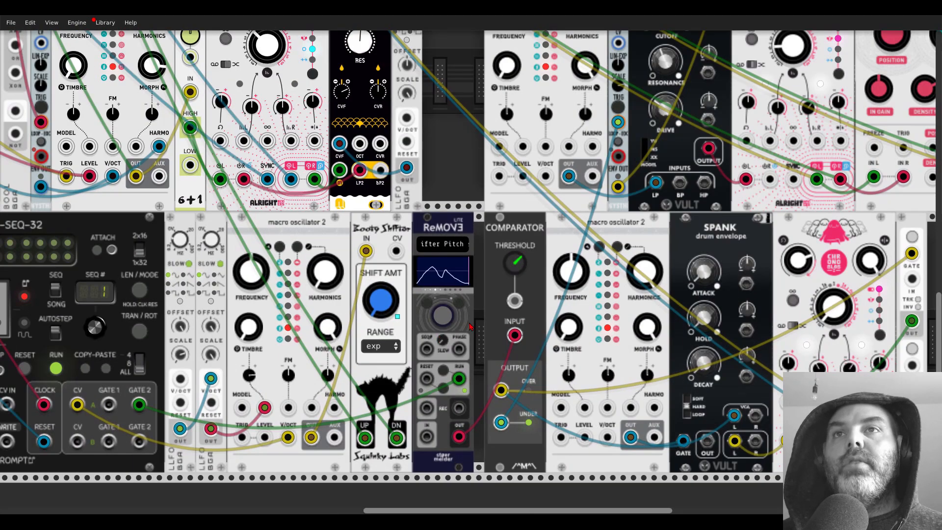
{"action": "right_click", "coordinate": [448, 224]}
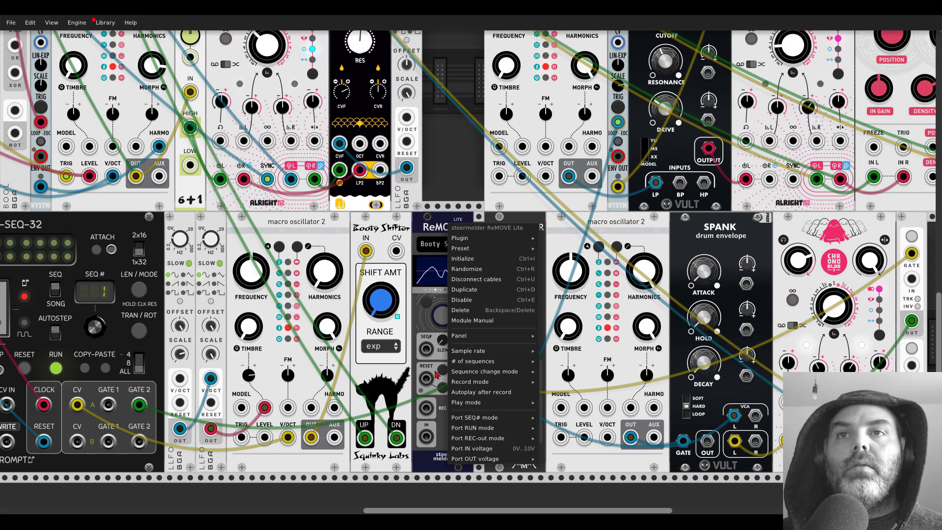
{"action": "mouse_move", "coordinate": [463, 434]}
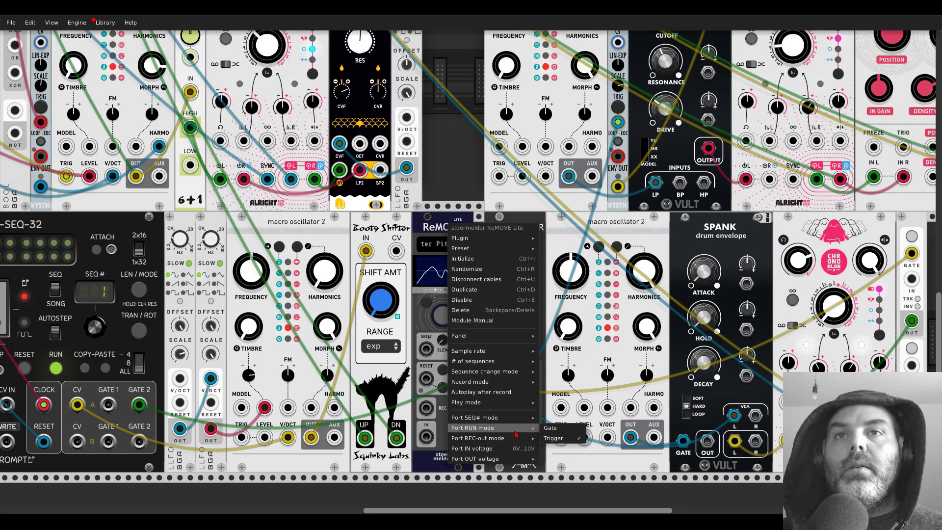
{"action": "left_click", "coordinate": [551, 428]}
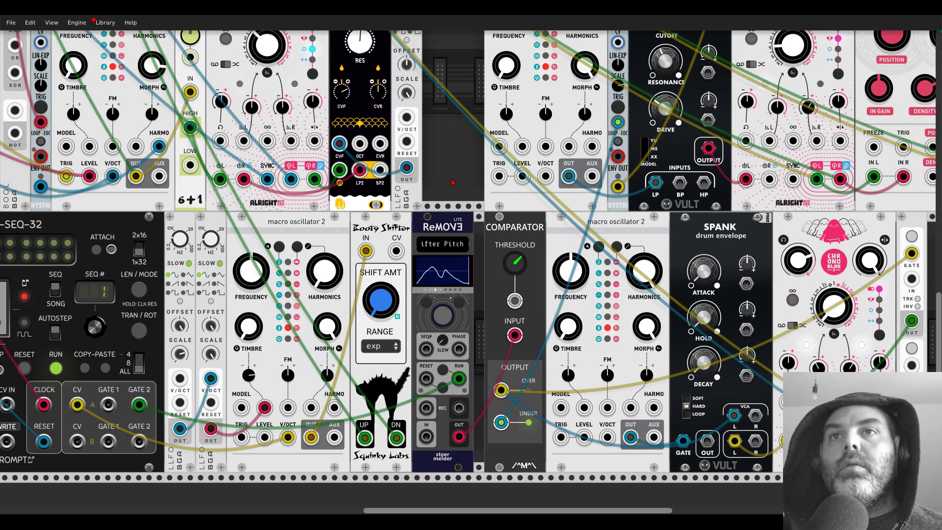
{"action": "right_click", "coordinate": [438, 224]}
{"action": "left_click", "coordinate": [123, 335]}
Step: Reduce ReMOVE Lite to 1 sequence and record a new pitch-shift movement on the neighbouring Booty Shifter's shift amount knob
{"action": "scroll", "coordinate": [124, 335], "scroll_direction": "left", "scroll_amount": 3}
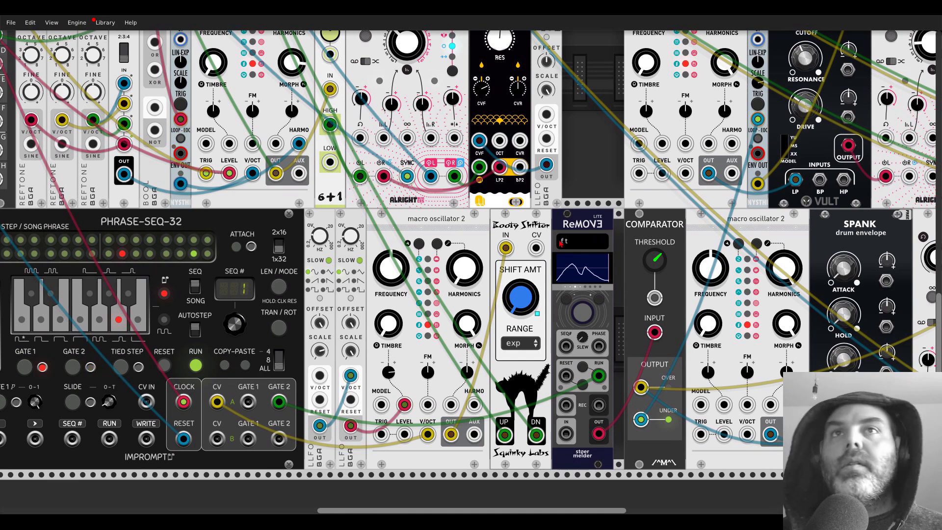
{"action": "right_click", "coordinate": [572, 222]}
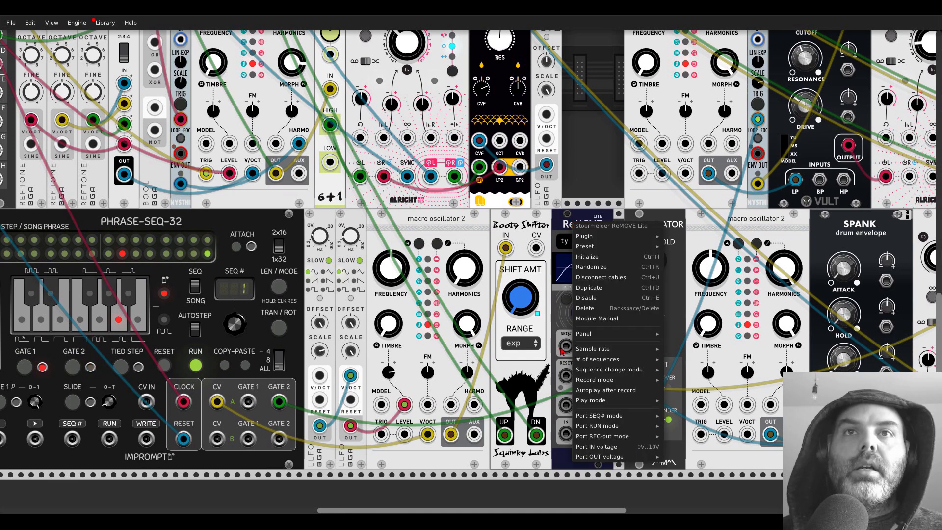
{"action": "mouse_move", "coordinate": [592, 351]}
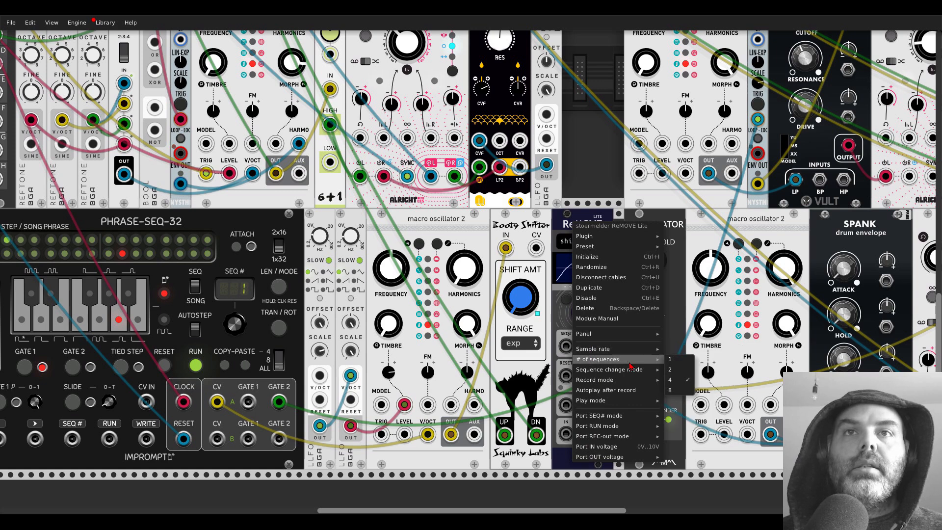
{"action": "left_click", "coordinate": [671, 359]}
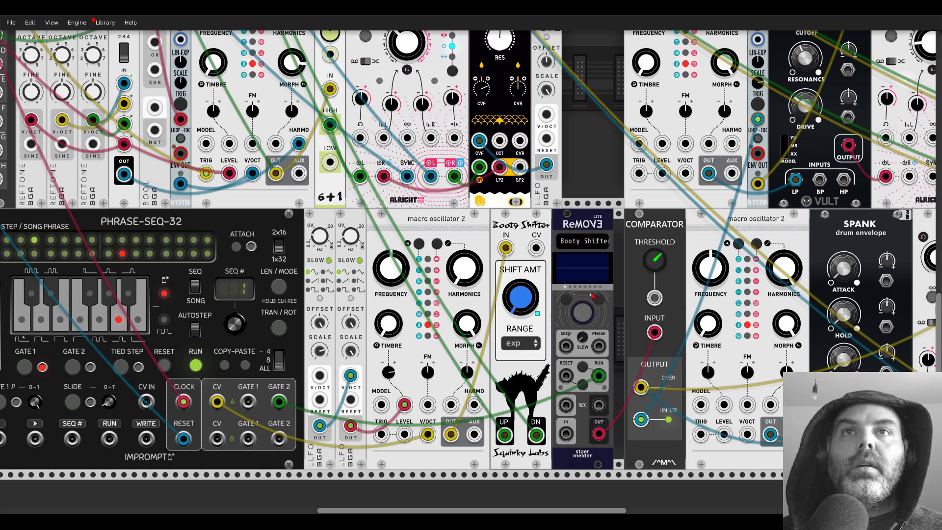
{"action": "left_click", "coordinate": [582, 311]}
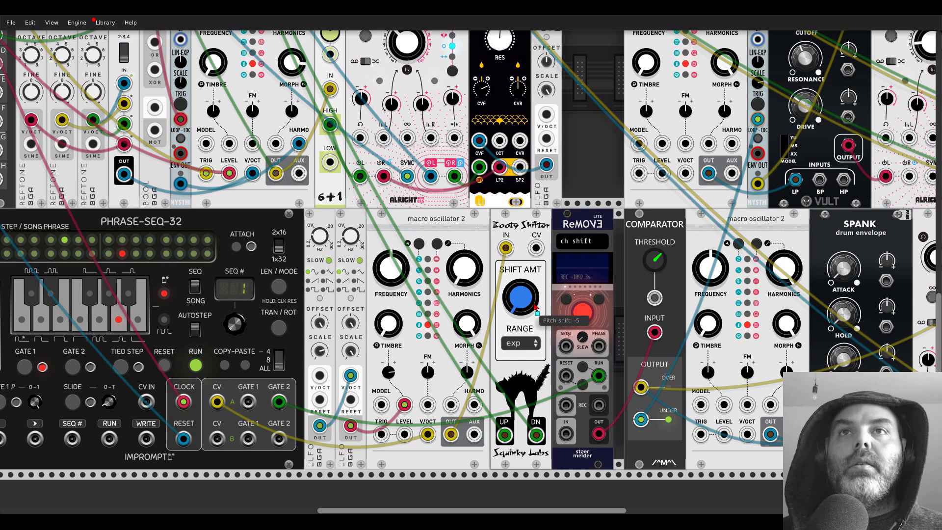
{"action": "left_click_drag", "start_coordinate": [520, 297], "coordinate": [520, 363]}
Step: Set ReMOVE Lite's RUN port mode to Trigger and review its play mode options
{"action": "scroll", "coordinate": [520, 297], "scroll_direction": "up", "scroll_amount": 1}
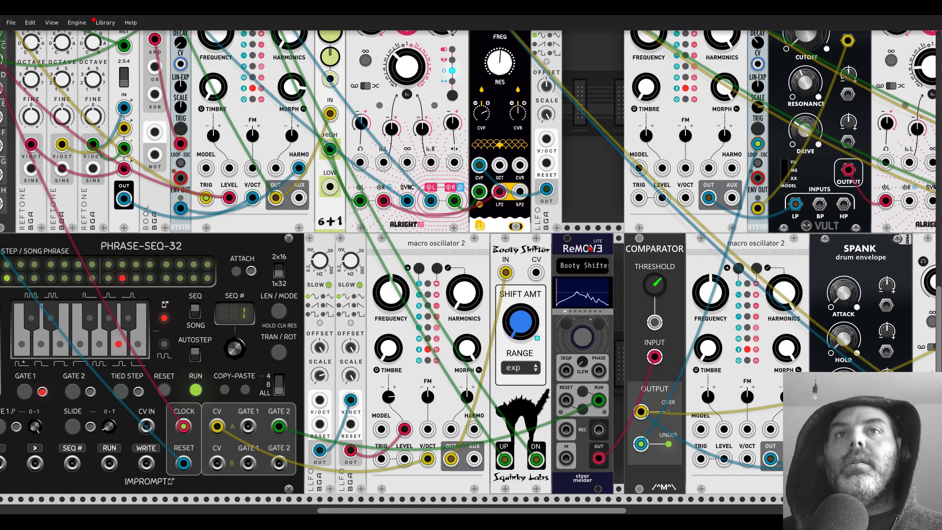
{"action": "right_click", "coordinate": [590, 246]}
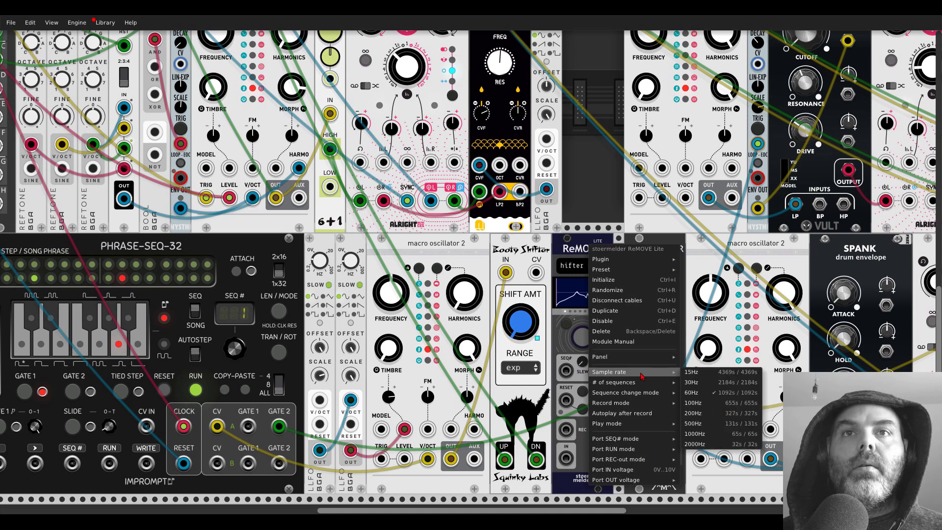
{"action": "mouse_move", "coordinate": [643, 405]}
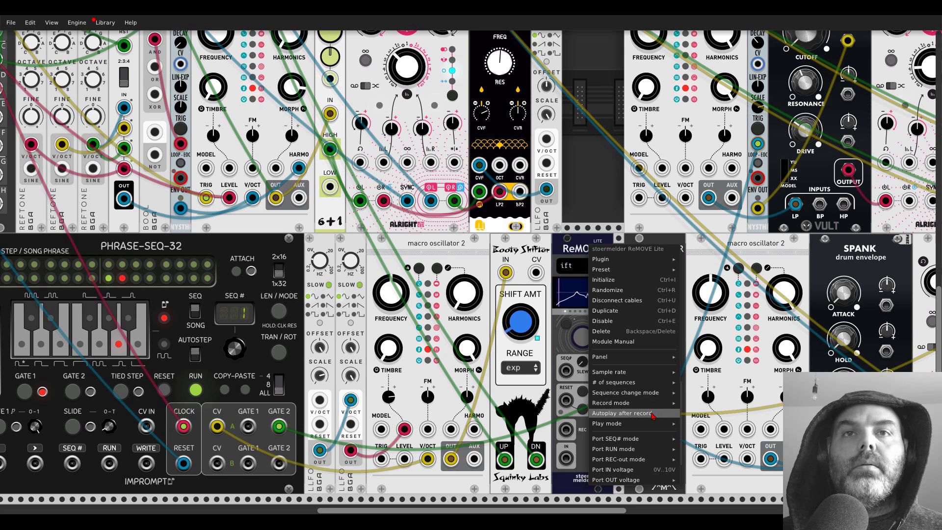
{"action": "mouse_move", "coordinate": [654, 424]}
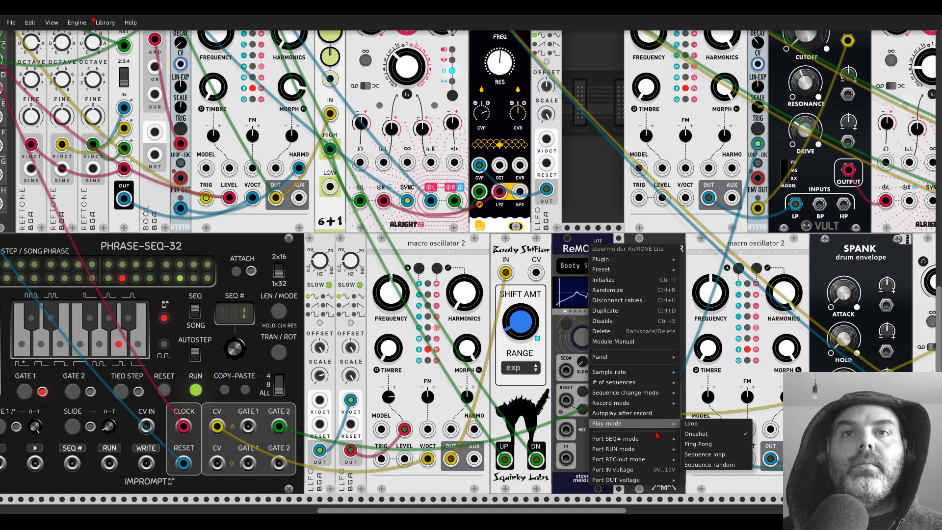
{"action": "mouse_move", "coordinate": [654, 449]}
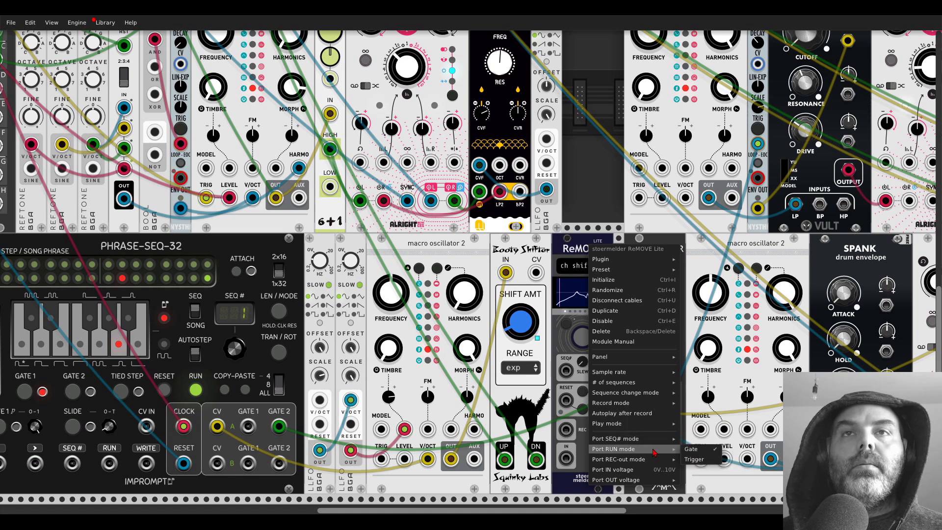
{"action": "left_click", "coordinate": [694, 459]}
{"action": "right_click", "coordinate": [594, 245]}
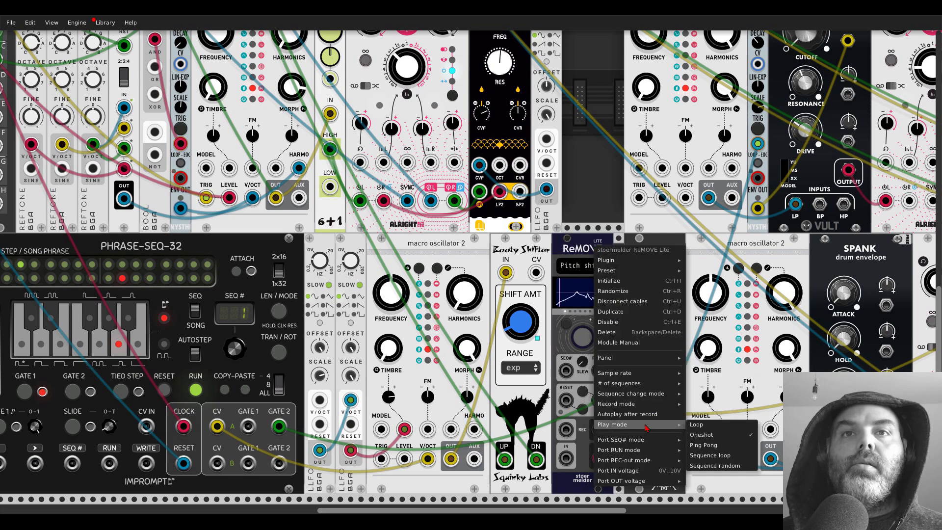
{"action": "left_click", "coordinate": [582, 180]}
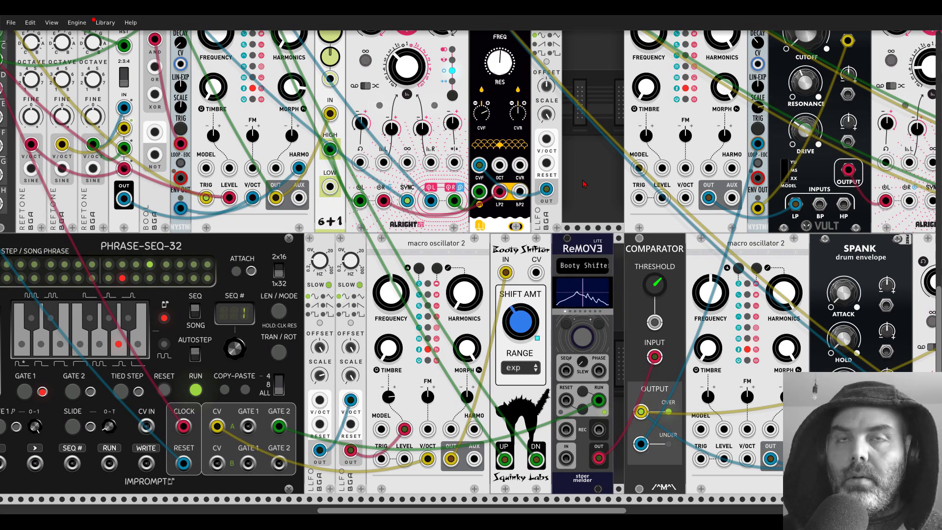
Step: Lower the gain adjustment of the mixer's CLDS track
{"action": "scroll", "coordinate": [584, 183], "scroll_direction": "down", "scroll_amount": 3}
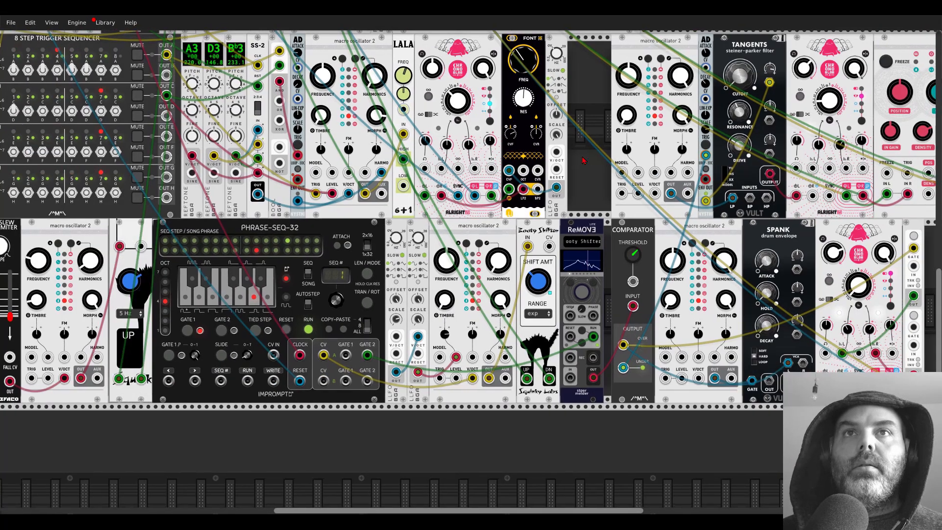
{"action": "left_click_drag", "start_coordinate": [584, 161], "coordinate": [452, 181]}
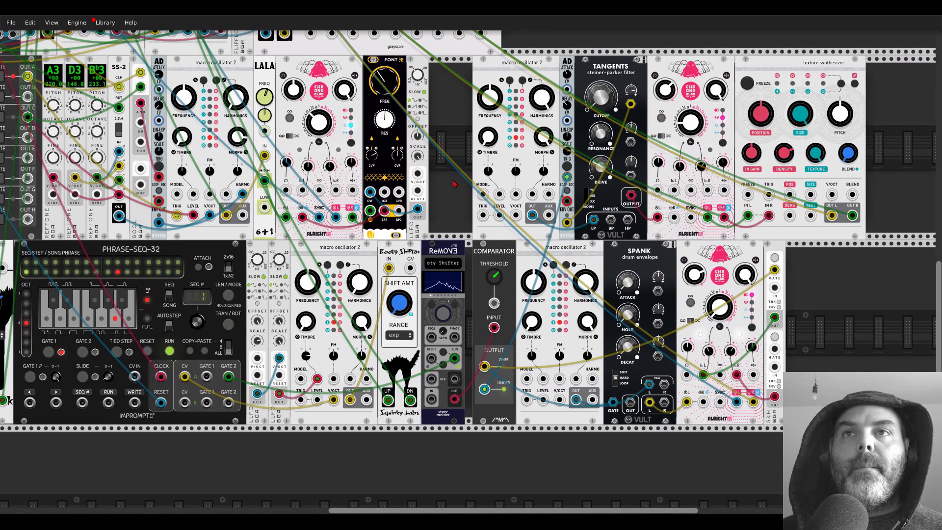
{"action": "left_click_drag", "start_coordinate": [452, 177], "coordinate": [721, 436]}
{"action": "scroll", "coordinate": [483, 208], "scroll_direction": "up", "scroll_amount": 5}
{"action": "right_click", "coordinate": [401, 75]}
{"action": "left_click_drag", "start_coordinate": [475, 100], "coordinate": [444, 99]}
{"action": "left_click", "coordinate": [474, 62]}
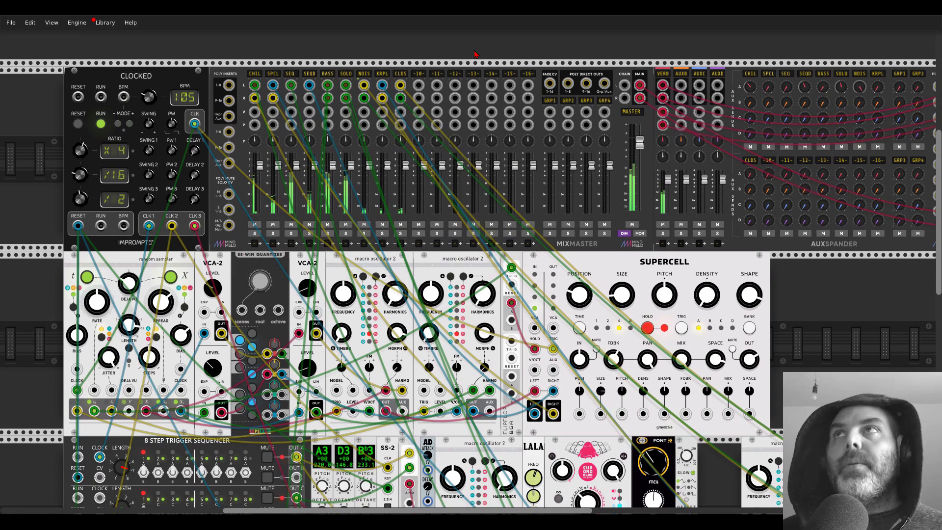
Step: Duplicate a macro oscillator 2 and place the copy in the Supercell row, leaving a gap after Supercell
{"action": "scroll", "coordinate": [516, 251], "scroll_direction": "down", "scroll_amount": 2}
{"action": "left_click_drag", "start_coordinate": [725, 310], "coordinate": [675, 129]}
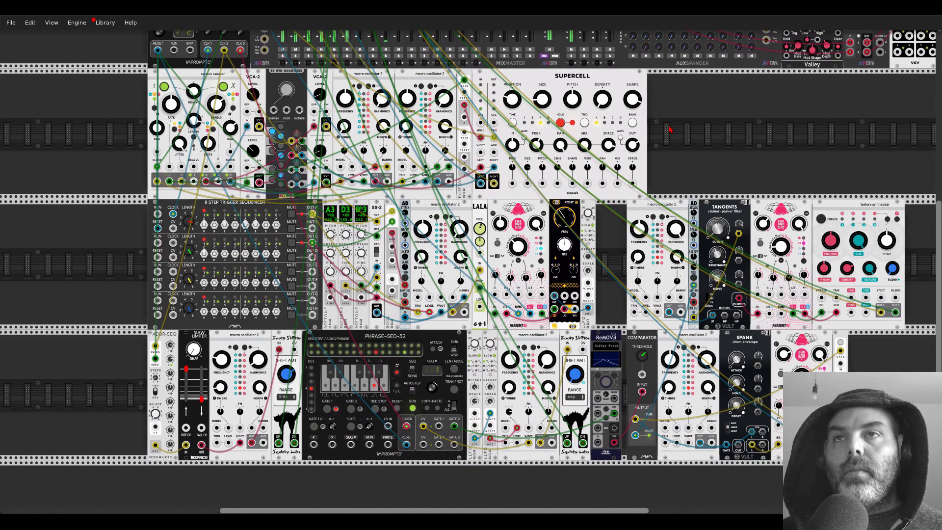
{"action": "key", "text": "ctrl+d"}
{"action": "scroll", "coordinate": [432, 107], "scroll_direction": "up", "scroll_amount": 7}
{"action": "left_click_drag", "start_coordinate": [435, 106], "coordinate": [766, 316]}
Step: Move the PHRASE-SEQ-32 gate cable from ReMOVE Lite's RUN input to its RESET input
{"action": "scroll", "coordinate": [736, 307], "scroll_direction": "down", "scroll_amount": 6}
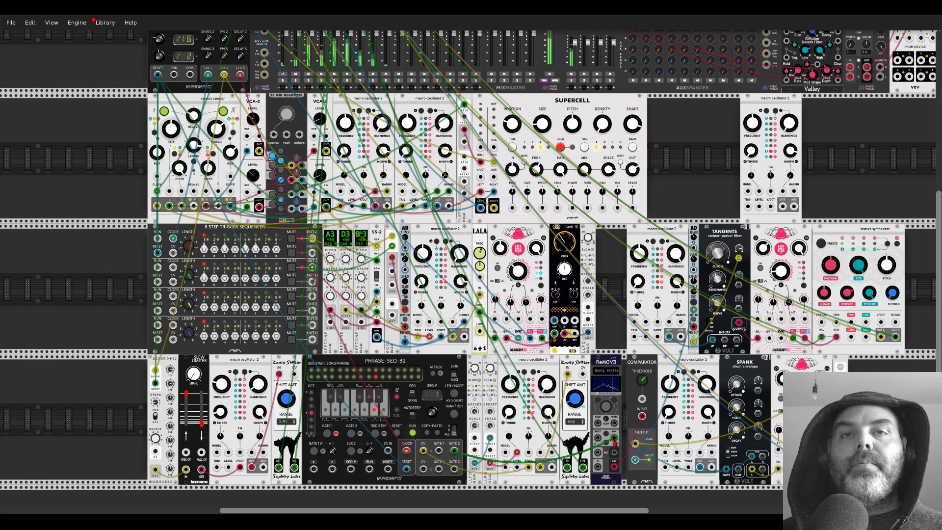
{"action": "left_click_drag", "start_coordinate": [613, 443], "coordinate": [597, 438]}
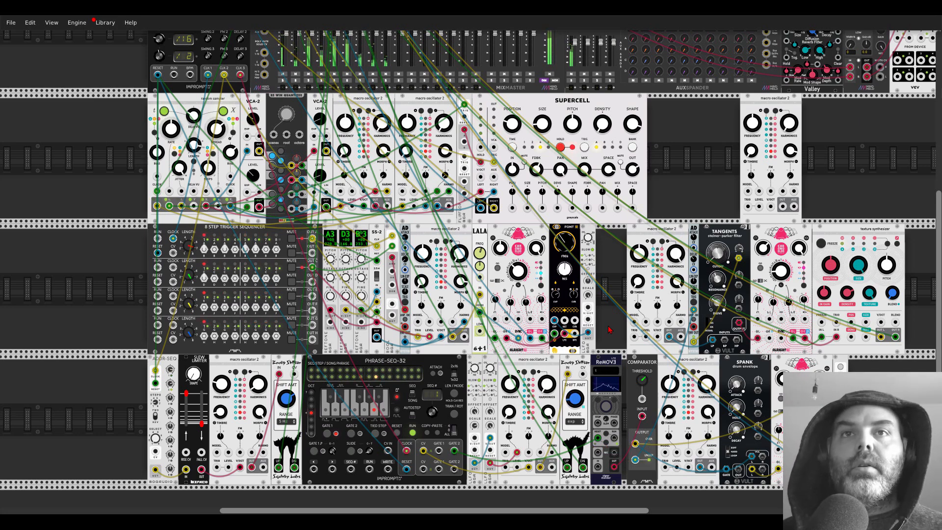
{"action": "scroll", "coordinate": [610, 281], "scroll_direction": "up", "scroll_amount": 3}
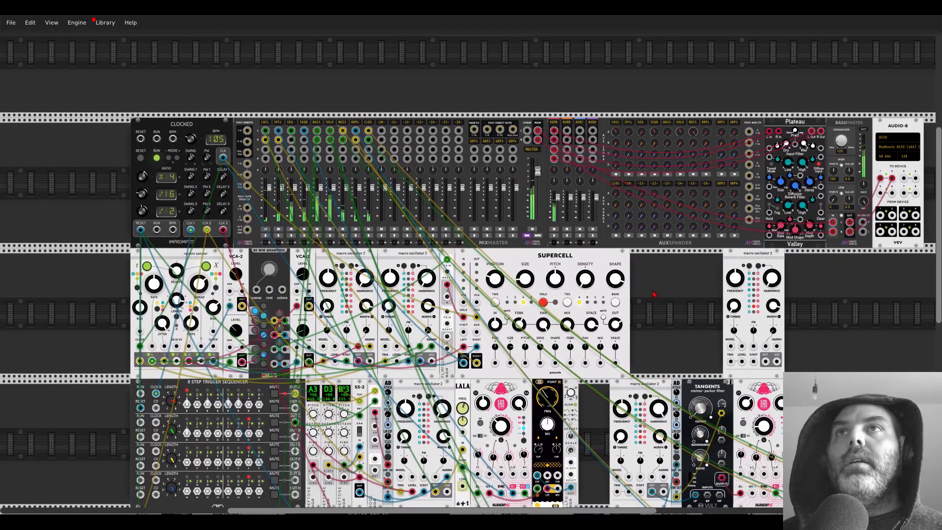
{"action": "scroll", "coordinate": [653, 295], "scroll_direction": "down", "scroll_amount": 3}
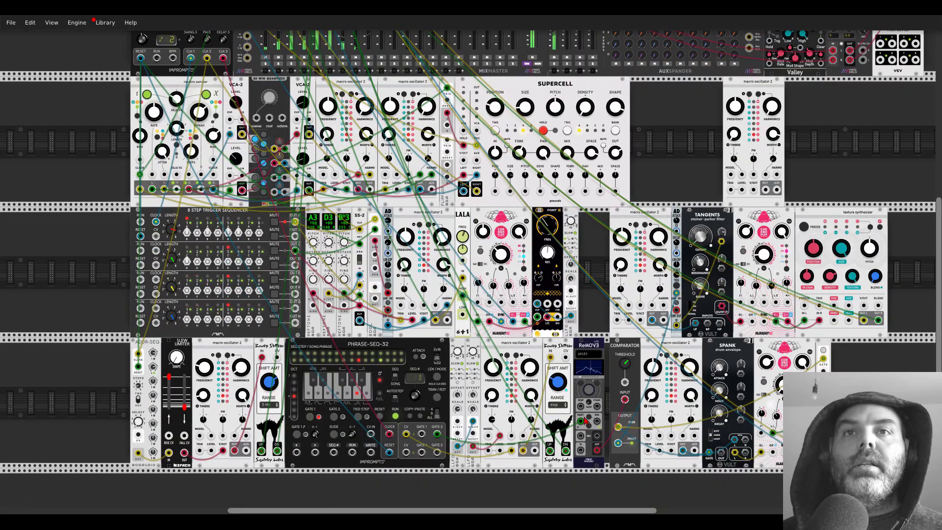
{"action": "scroll", "coordinate": [671, 207], "scroll_direction": "up", "scroll_amount": 1}
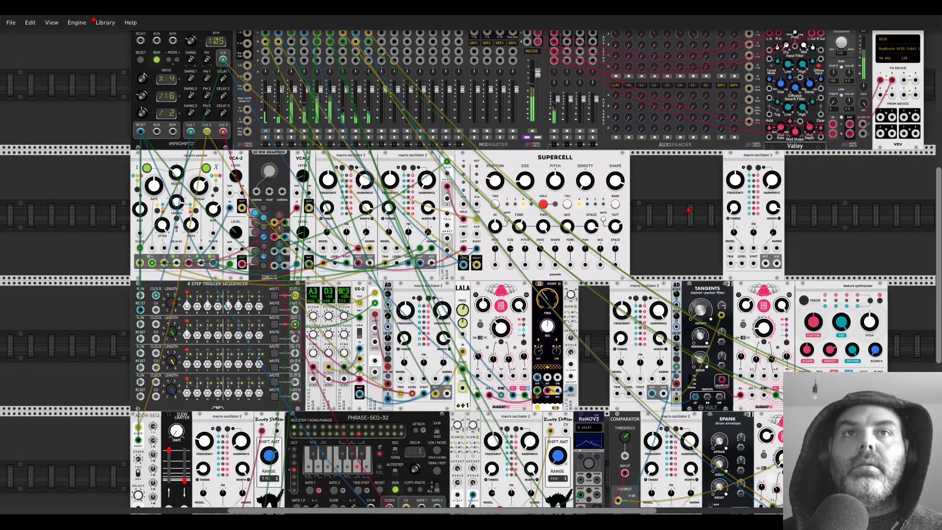
{"action": "left_click_drag", "start_coordinate": [688, 210], "coordinate": [654, 218]}
{"action": "scroll", "coordinate": [545, 167], "scroll_direction": "up", "scroll_amount": 3}
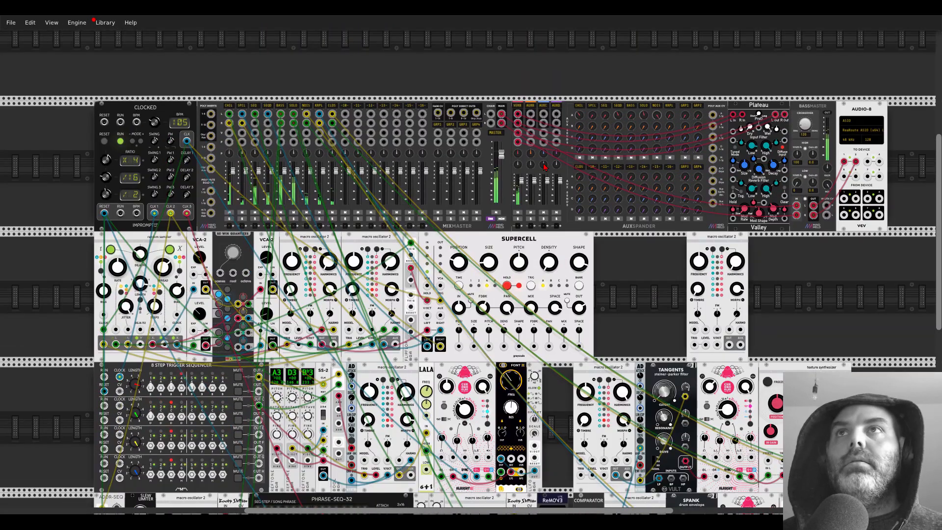
{"action": "right_click", "coordinate": [337, 111]}
{"action": "left_click", "coordinate": [330, 53]}
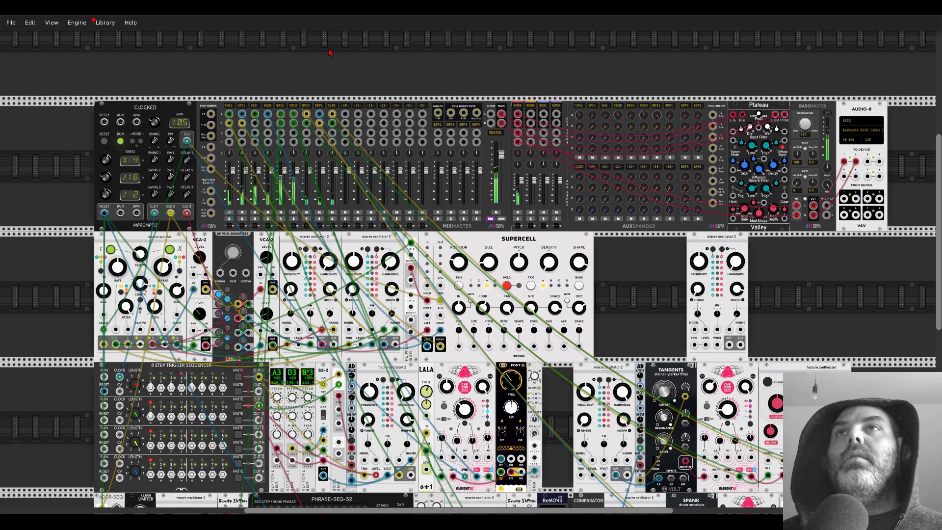
{"action": "left_click", "coordinate": [333, 109]}
{"action": "left_click", "coordinate": [604, 234]}
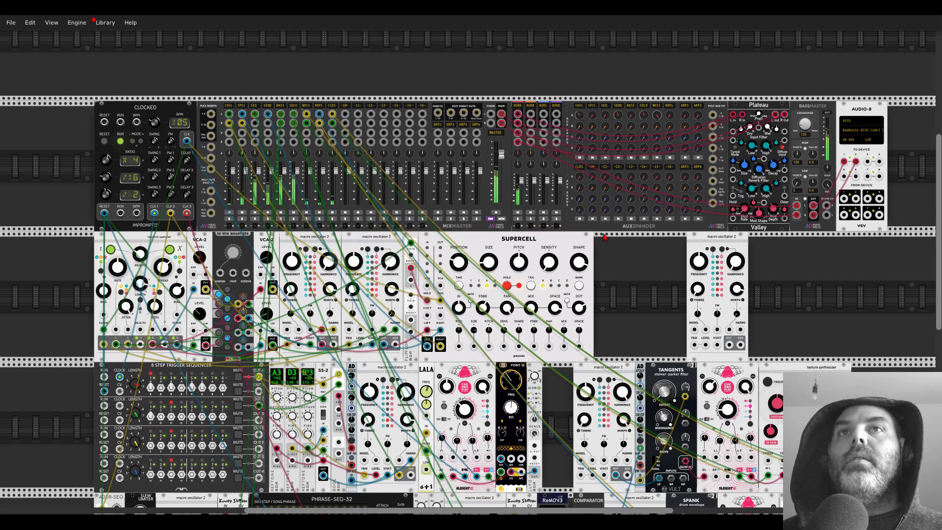
{"action": "scroll", "coordinate": [613, 234], "scroll_direction": "down", "scroll_amount": 3}
{"action": "scroll", "coordinate": [608, 211], "scroll_direction": "down", "scroll_amount": 1}
{"action": "mouse_move", "coordinate": [606, 204]}
{"action": "left_mouse_down"}
{"action": "mouse_move", "coordinate": [608, 161]}
{"action": "mouse_move", "coordinate": [613, 187]}
{"action": "left_mouse_up"}
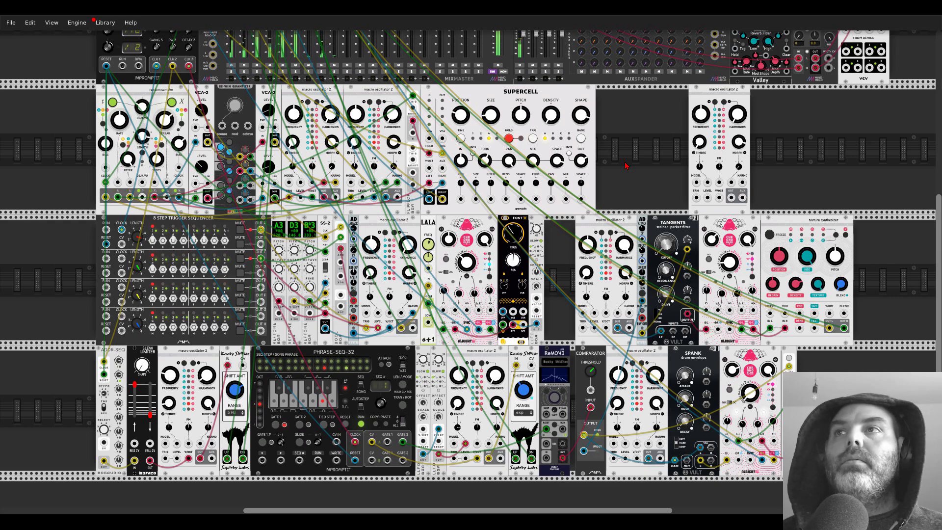
Step: Toggle the first step of the trigger sequencer's third row, patch that row's output to the new oscillator's TRIG, and connect the oscillator's OUT to mixer track 10
{"action": "left_click_drag", "start_coordinate": [141, 341], "coordinate": [137, 340]}
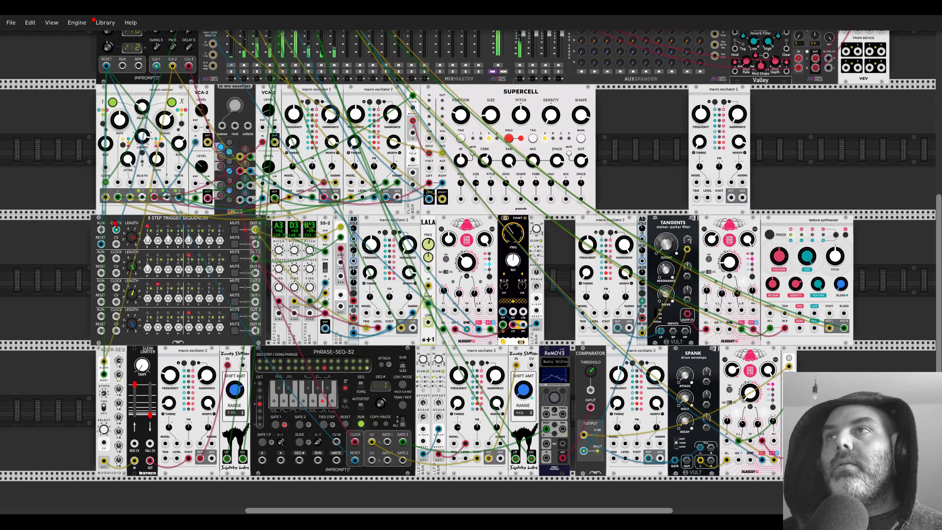
{"action": "left_click_drag", "start_coordinate": [112, 218], "coordinate": [117, 219]}
{"action": "left_click", "coordinate": [153, 297]}
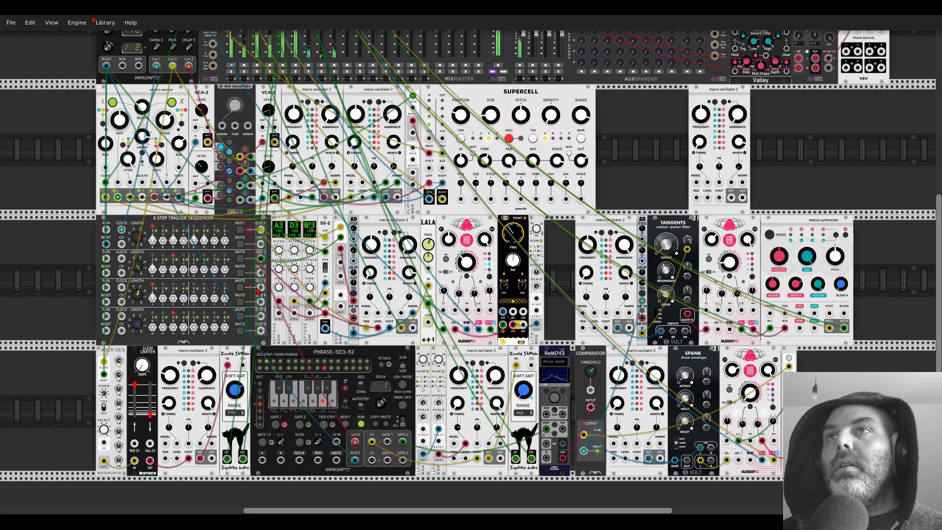
{"action": "left_click_drag", "start_coordinate": [260, 287], "coordinate": [695, 197]}
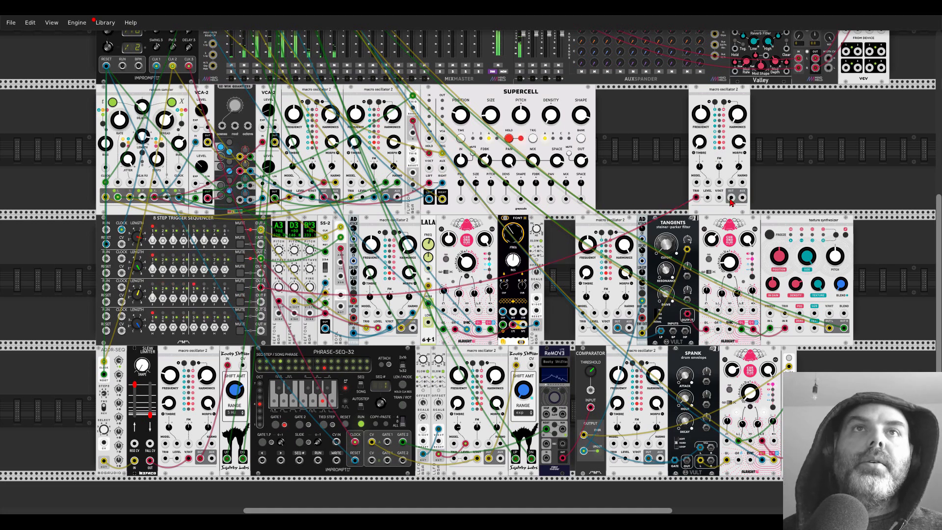
{"action": "scroll", "coordinate": [350, 131], "scroll_direction": "up", "scroll_amount": 5}
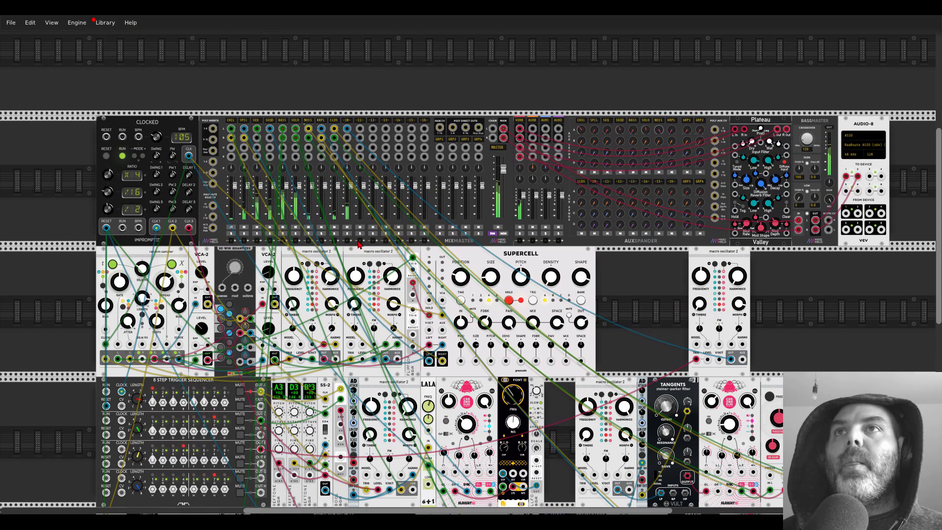
{"action": "left_click_drag", "start_coordinate": [653, 302], "coordinate": [583, 242]}
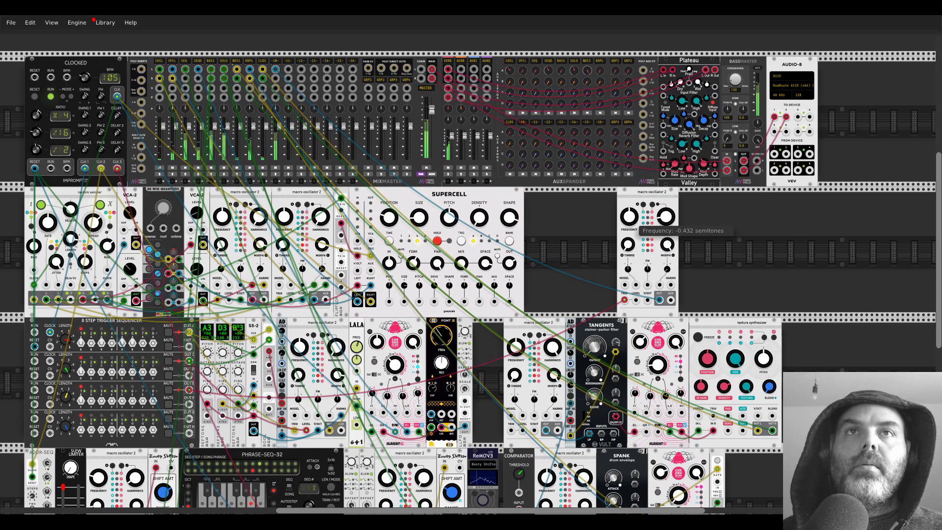
Step: Set the new macro oscillator 2's frequency to 2 semitones and lower its Morph
{"action": "left_click_drag", "start_coordinate": [631, 222], "coordinate": [631, 220]}
{"action": "right_click", "coordinate": [631, 222]}
{"action": "left_click", "coordinate": [631, 221]}
{"action": "double_click", "coordinate": [631, 222]}
{"action": "right_click", "coordinate": [631, 221]}
{"action": "type", "text": "1"}
{"action": "key", "text": "Return"}
{"action": "right_click", "coordinate": [632, 222]}
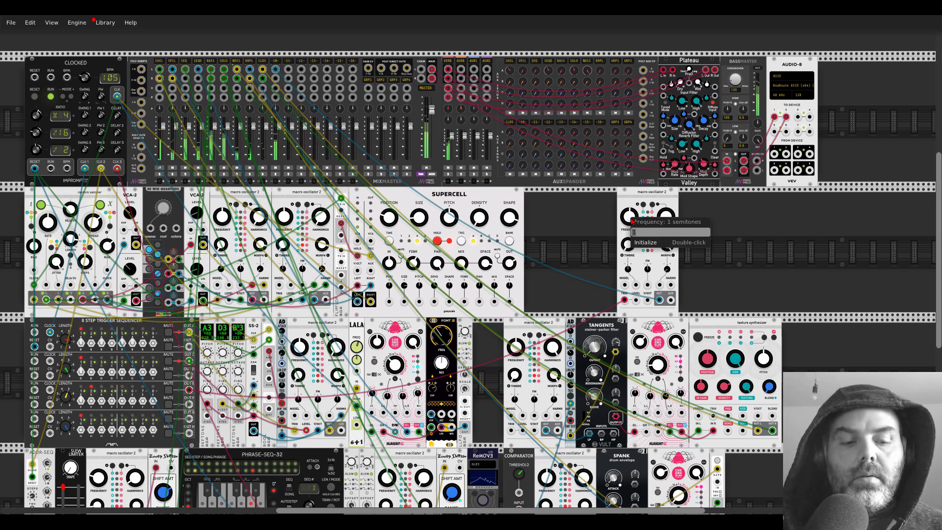
{"action": "type", "text": "2"}
{"action": "key", "text": "Return"}
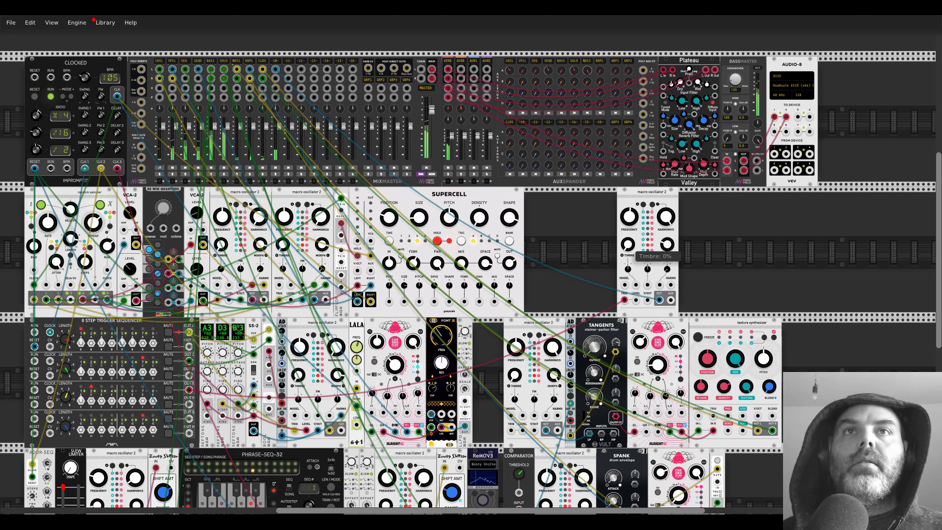
{"action": "left_click_drag", "start_coordinate": [667, 243], "coordinate": [667, 260]}
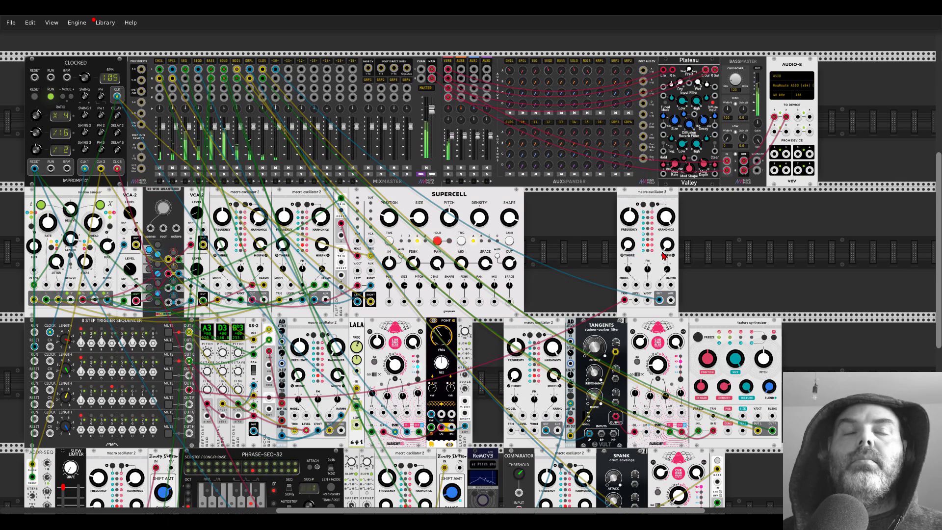
Step: Add an Alright Devices Chronoblob delay between the oscillator and mixer track 10, with its SYNC patched from Clocked's master clock, and adjust Dry/Wet
{"action": "key", "text": "Return"}
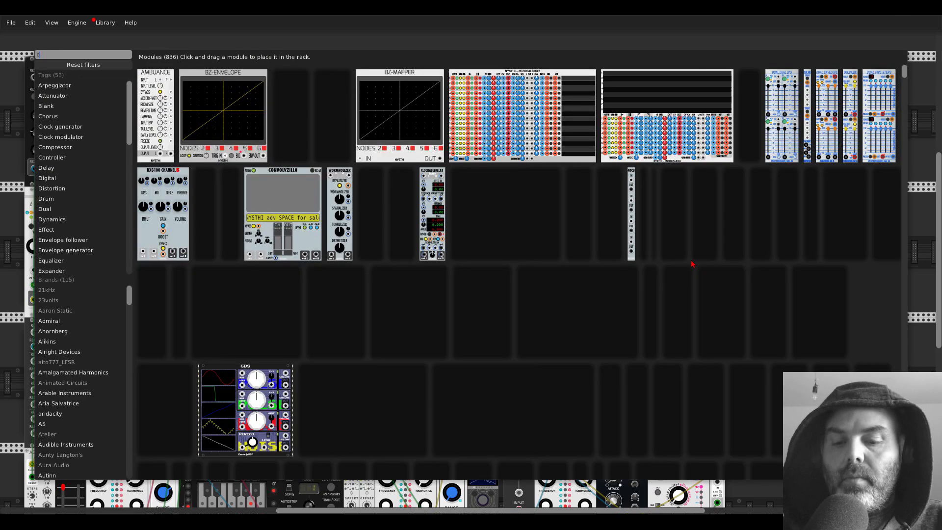
{"action": "key", "text": "Escape"}
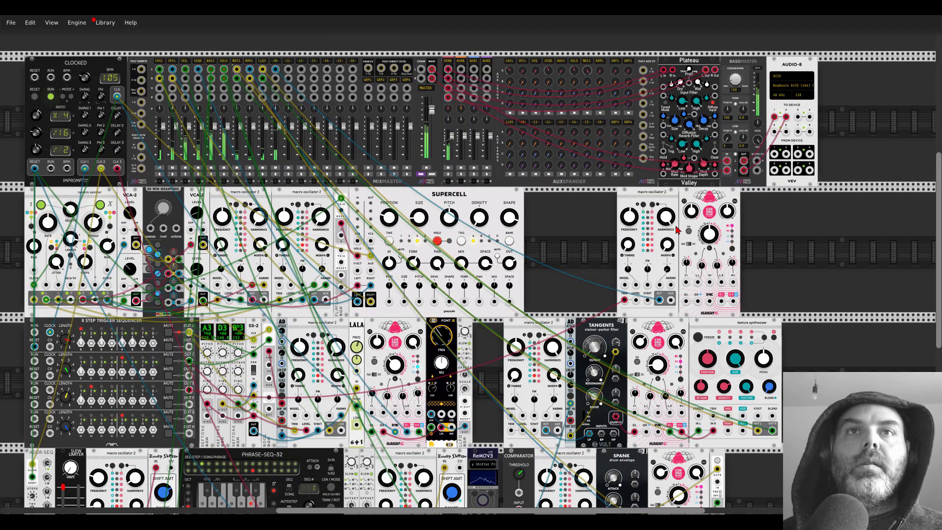
{"action": "left_click_drag", "start_coordinate": [660, 300], "coordinate": [721, 301]}
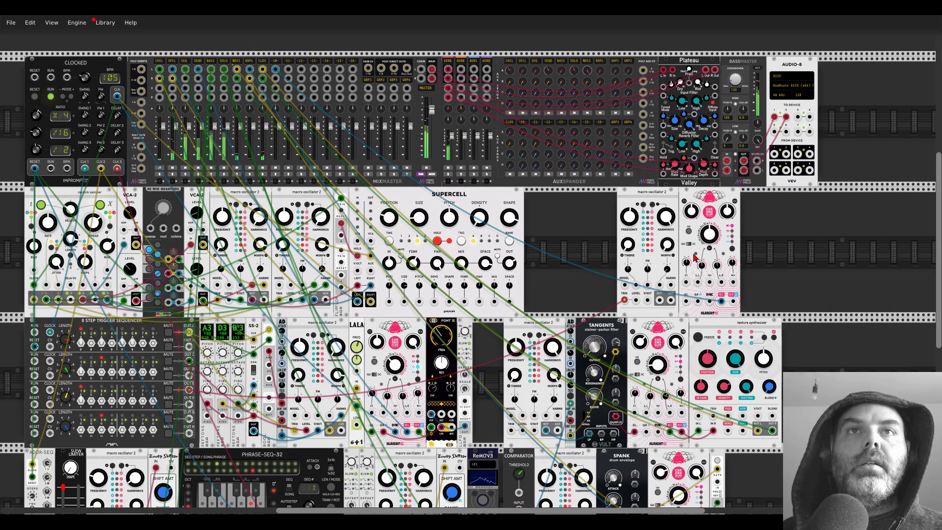
{"action": "left_click_drag", "start_coordinate": [659, 300], "coordinate": [117, 96]}
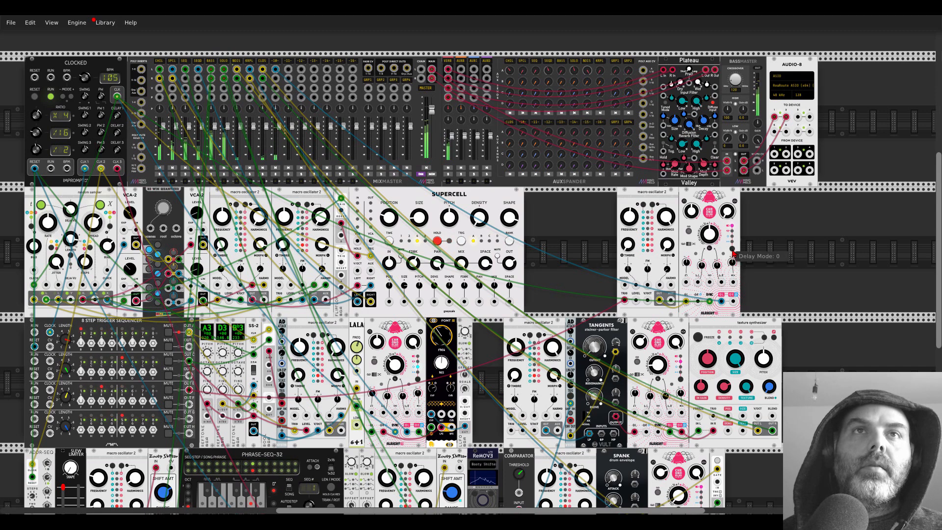
{"action": "left_click_drag", "start_coordinate": [724, 215], "coordinate": [724, 179]}
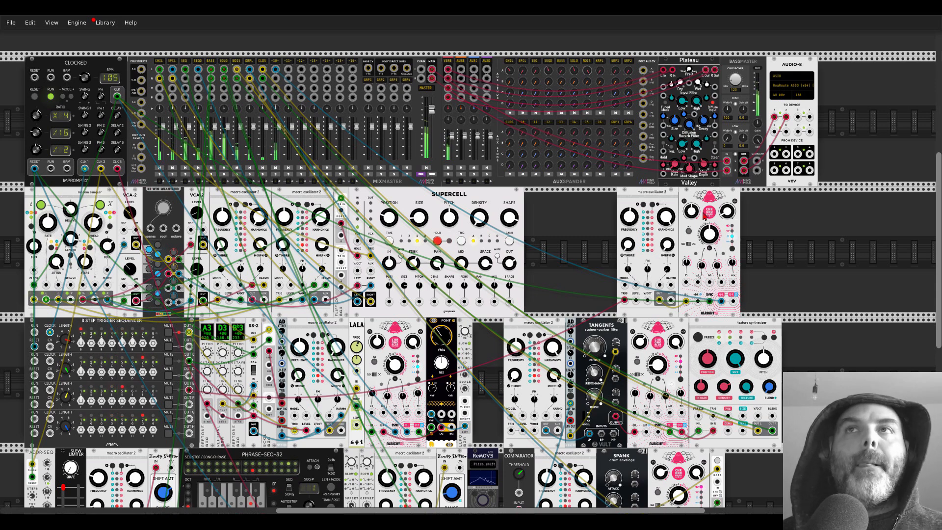
Step: Lower the gain adjustment of mixer track 10 and fine-tune the new delay's Dry/Wet amount
{"action": "right_click", "coordinate": [275, 62]}
{"action": "left_click_drag", "start_coordinate": [321, 85], "coordinate": [307, 85]}
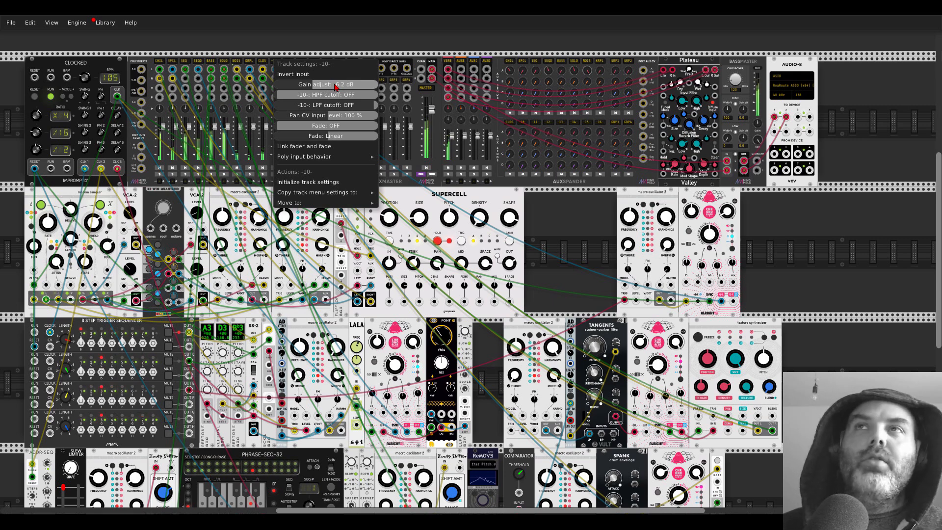
{"action": "left_click", "coordinate": [330, 42]}
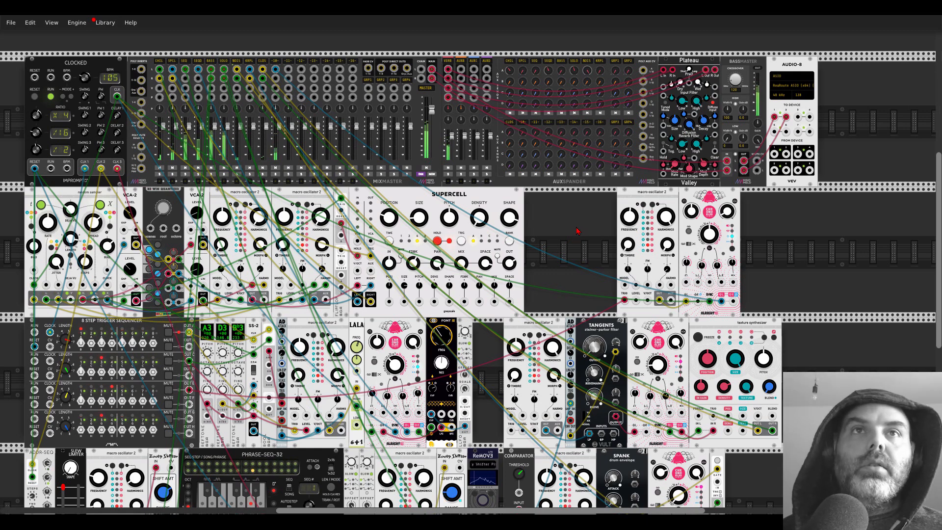
{"action": "left_click_drag", "start_coordinate": [727, 214], "coordinate": [727, 213]}
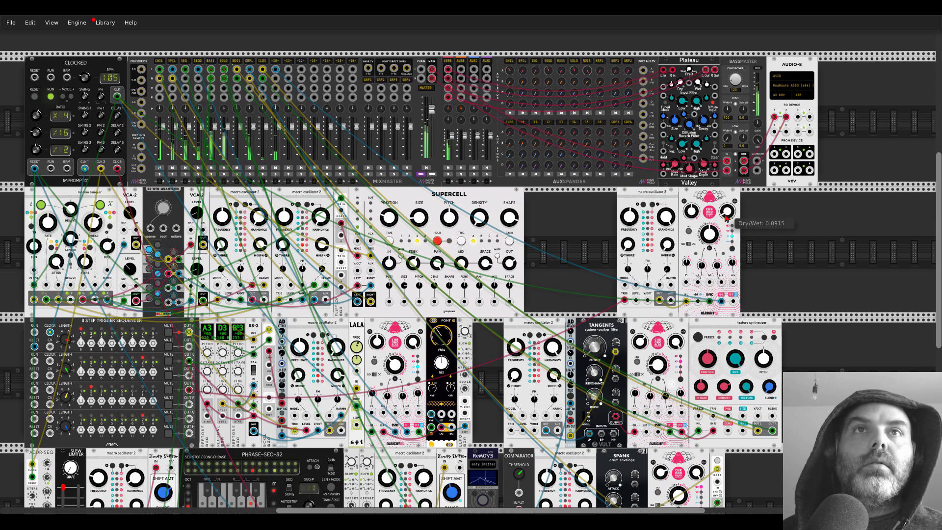
{"action": "left_click_drag", "start_coordinate": [727, 213], "coordinate": [750, 224]}
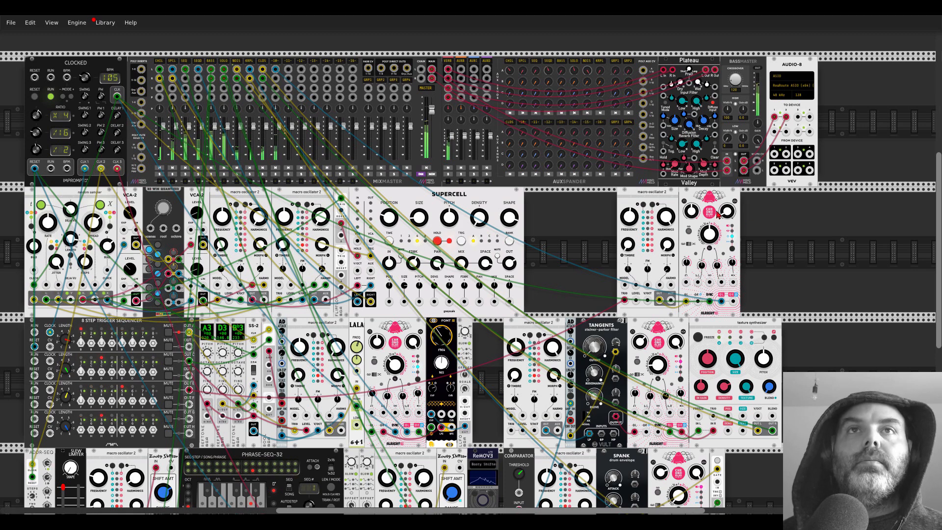
Step: Patch a Spank drum envelope between the new oscillator and its delay, gated by the trigger sequencer's third output and with a shorter decay
{"action": "right_click", "coordinate": [599, 200]}
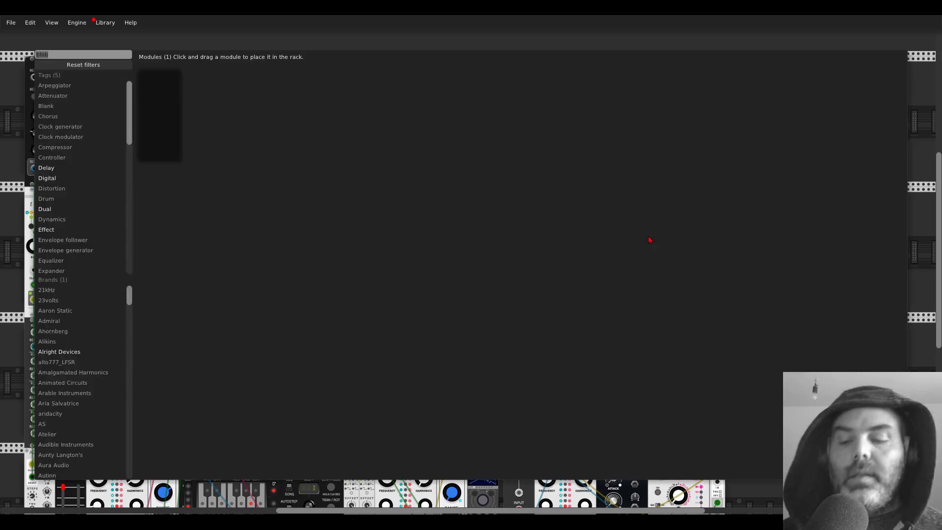
{"action": "type", "text": "spank"}
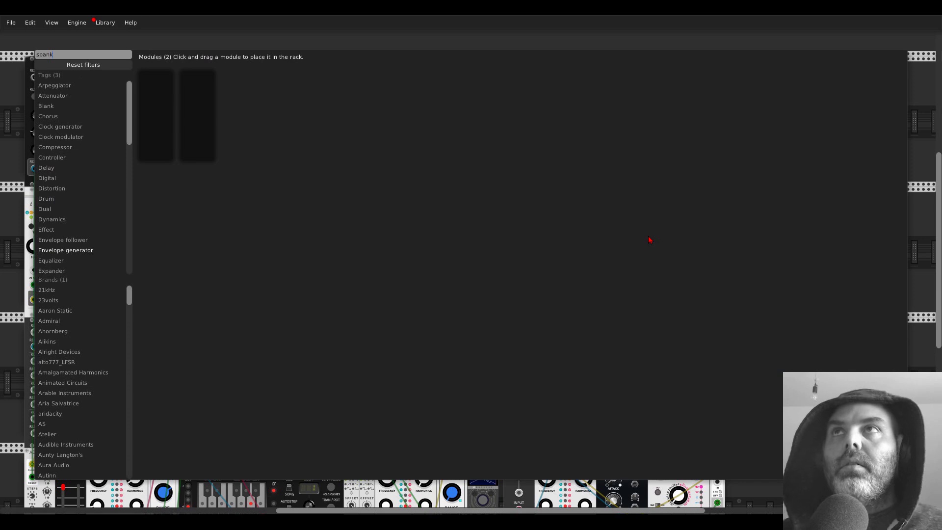
{"action": "left_click", "coordinate": [207, 88]}
{"action": "mouse_move", "coordinate": [685, 300]}
{"action": "left_mouse_down"}
{"action": "mouse_move", "coordinate": [644, 289]}
{"action": "mouse_move", "coordinate": [649, 304]}
{"action": "mouse_move", "coordinate": [686, 301]}
{"action": "left_mouse_up"}
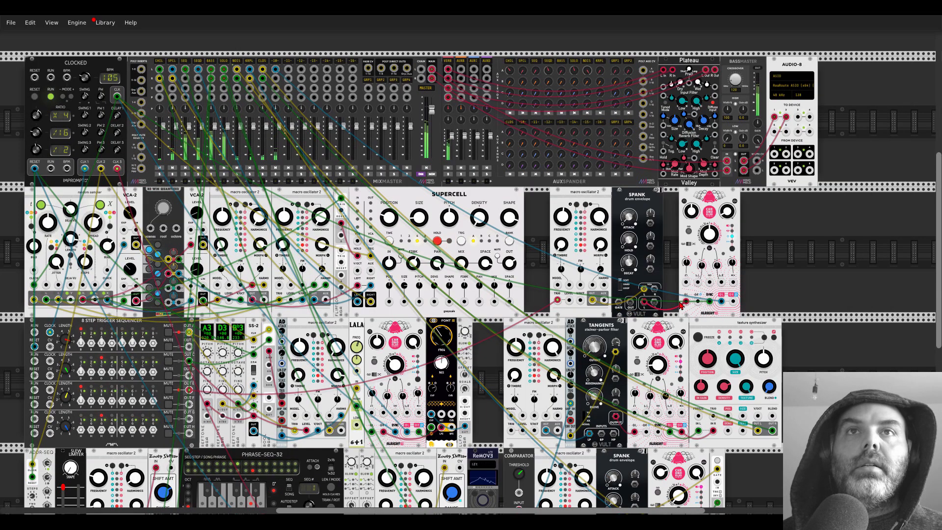
{"action": "left_click_drag", "start_coordinate": [619, 304], "coordinate": [190, 391]}
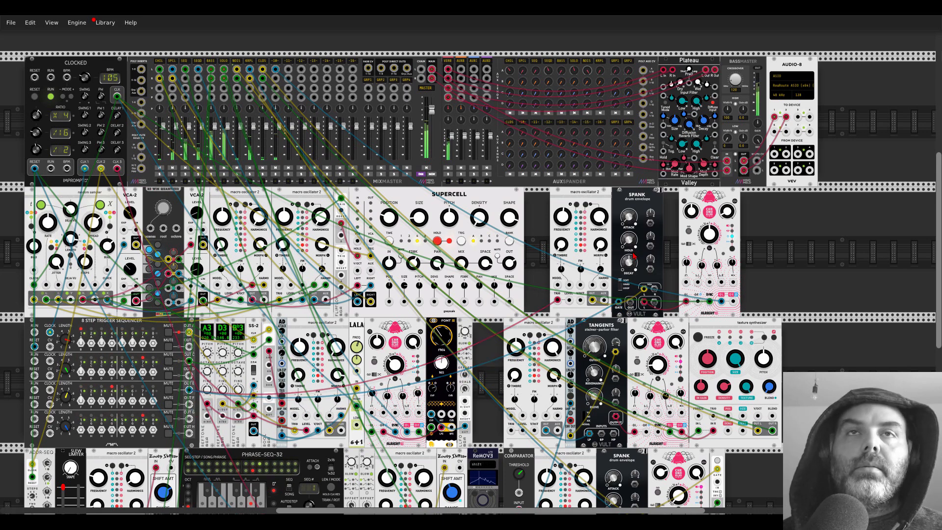
{"action": "left_click_drag", "start_coordinate": [629, 261], "coordinate": [629, 265]}
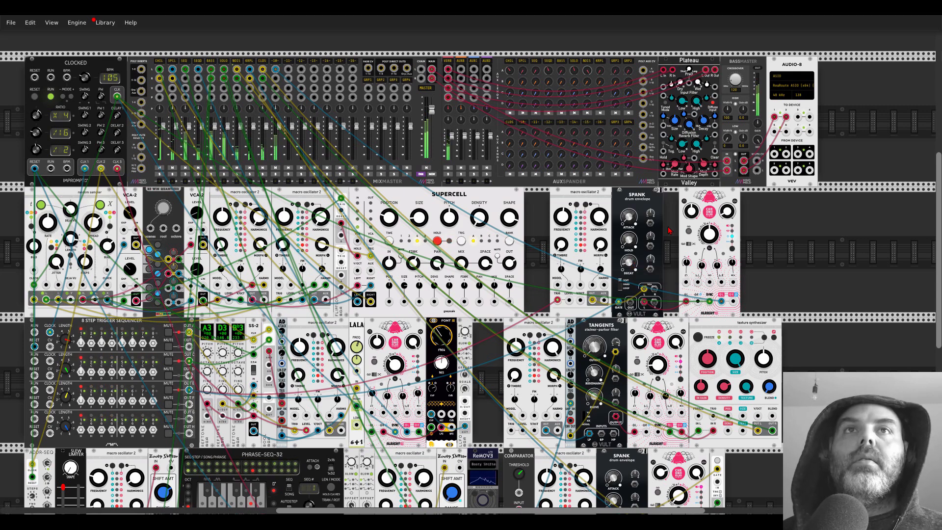
Step: Add a GATE-SEQ-64 at the start of the empty row below ADDR-SEQ and patch its CLOCK and RESET inputs from the patch's clock and reset signals
{"action": "scroll", "coordinate": [540, 294], "scroll_direction": "down", "scroll_amount": 5}
{"action": "scroll", "coordinate": [386, 378], "scroll_direction": "left", "scroll_amount": 4}
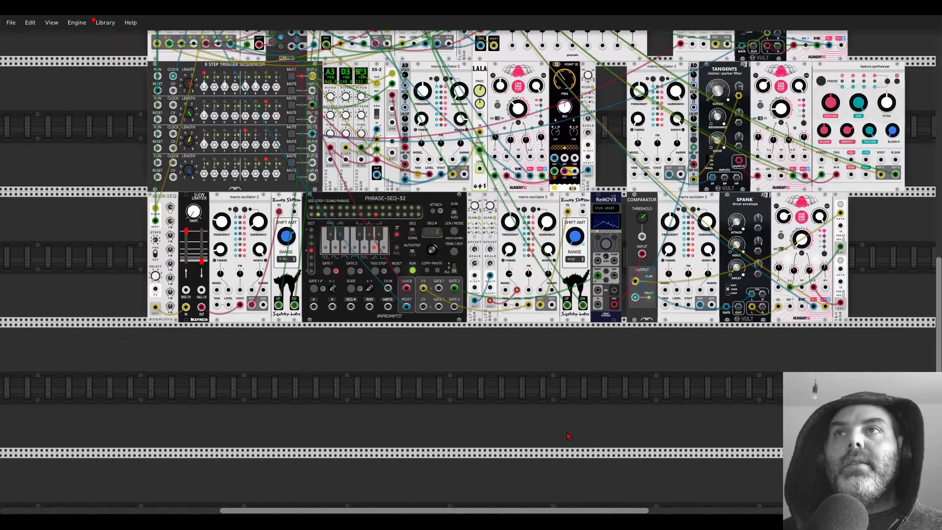
{"action": "right_click", "coordinate": [324, 362]}
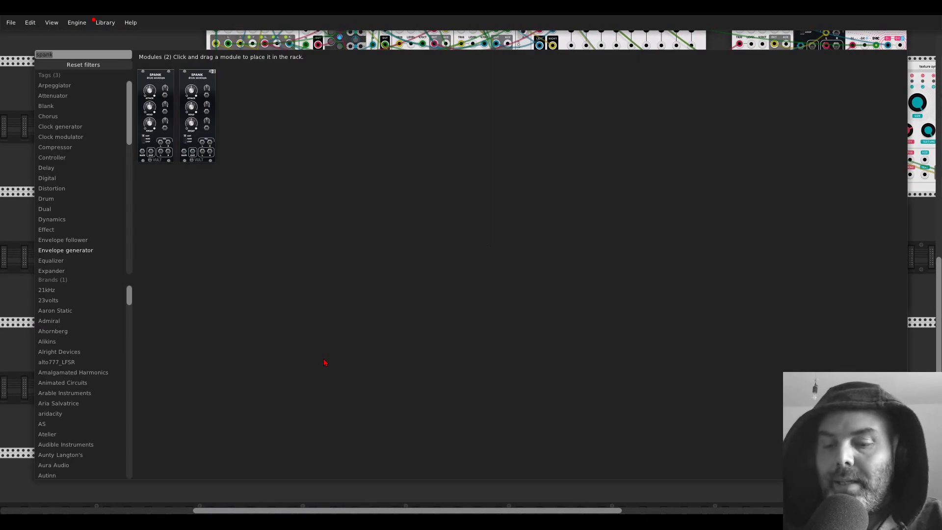
{"action": "type", "text": "gate"}
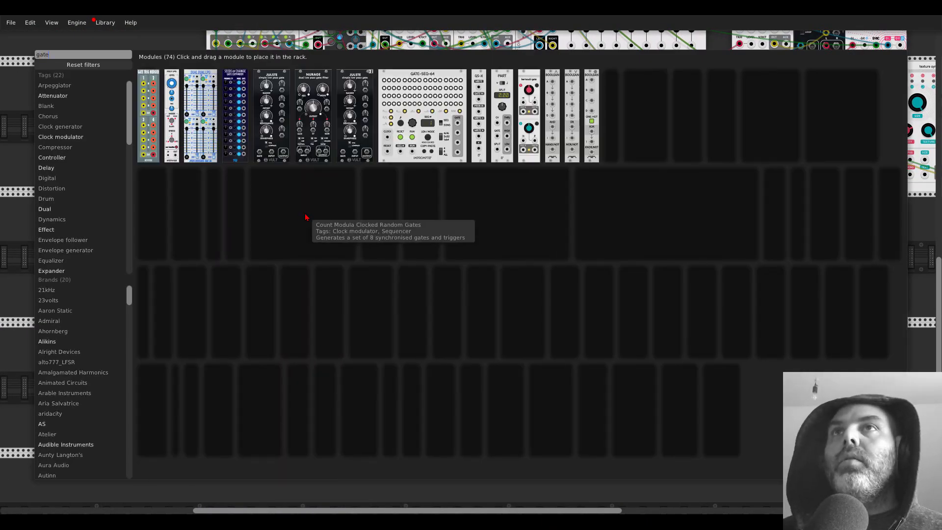
{"action": "left_click_drag", "start_coordinate": [396, 130], "coordinate": [268, 307]}
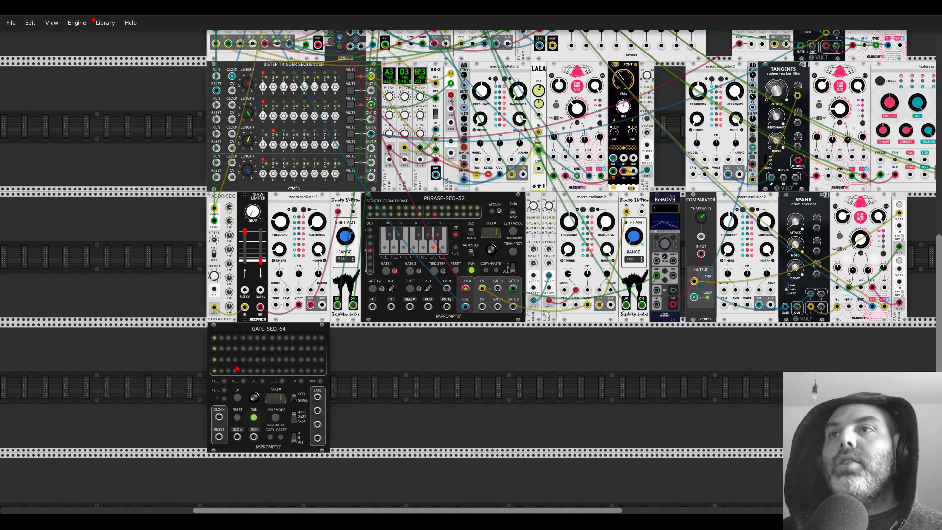
{"action": "left_click_drag", "start_coordinate": [219, 417], "coordinate": [267, 170]}
{"action": "scroll", "coordinate": [231, 449], "scroll_direction": "down", "scroll_amount": 10}
{"action": "left_click_drag", "start_coordinate": [231, 449], "coordinate": [230, 456]}
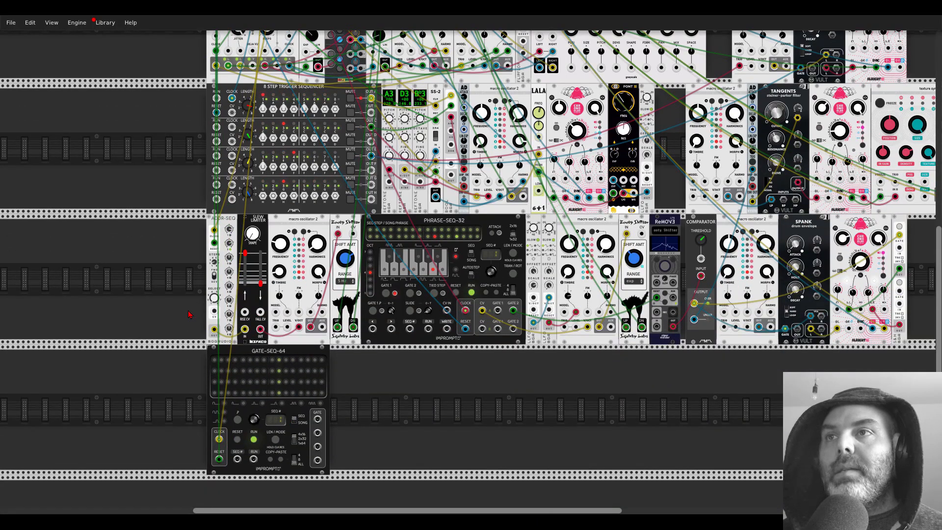
Step: Duplicate a macro oscillator 2 and place the copy directly beside GATE-SEQ-64
{"action": "scroll", "coordinate": [180, 215], "scroll_direction": "up", "scroll_amount": 10}
{"action": "scroll", "coordinate": [180, 214], "scroll_direction": "down", "scroll_amount": 13}
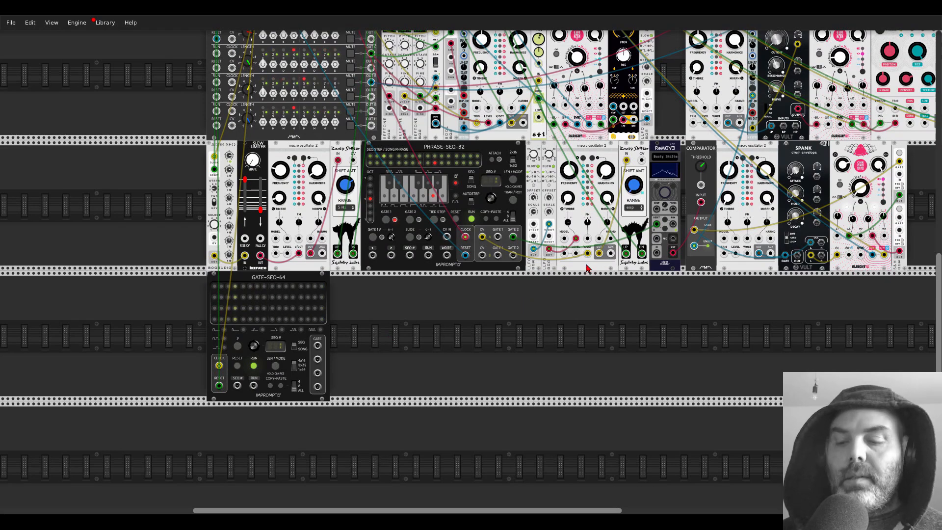
{"action": "key", "text": "ctrl+d"}
{"action": "left_click_drag", "start_coordinate": [601, 282], "coordinate": [377, 301]}
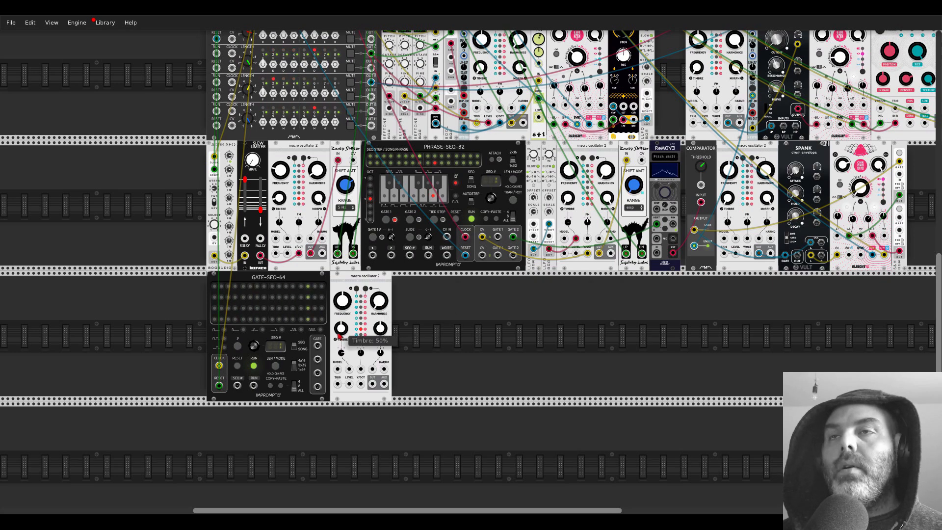
Step: Patch GATE-SEQ-64's first gate output to the adjacent oscillator's TRIG input and activate step 1 in the first row
{"action": "left_click_drag", "start_coordinate": [317, 345], "coordinate": [337, 384]}
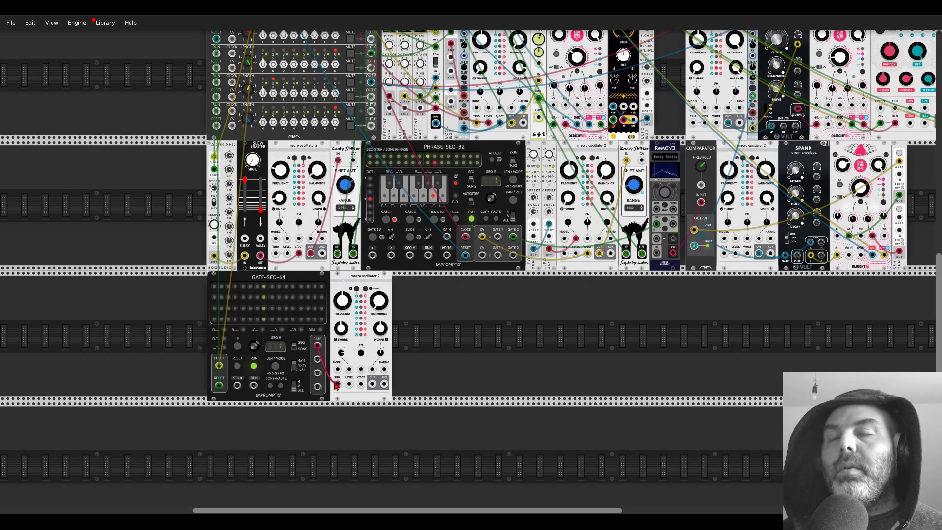
{"action": "left_click", "coordinate": [215, 286]}
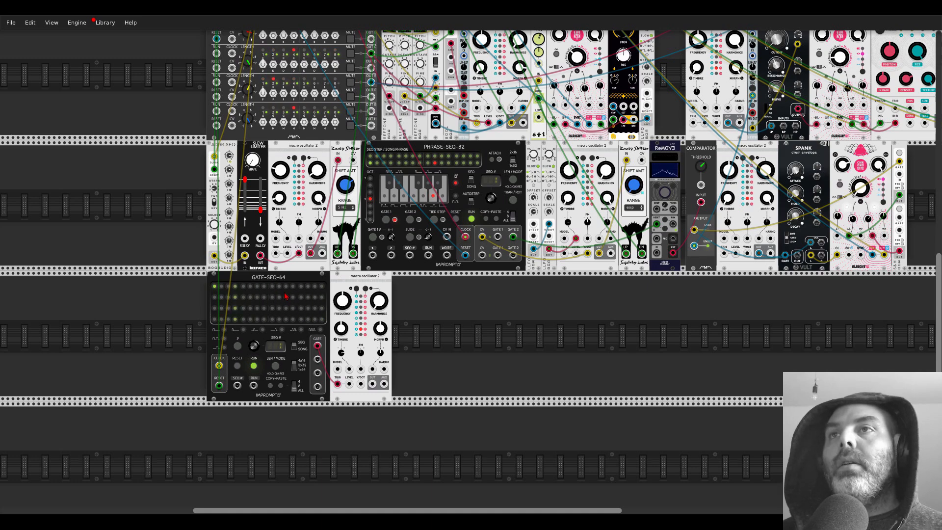
Step: Patch the new oscillator's OUT to mixer track 11's left input and label track 10 HATS
{"action": "scroll", "coordinate": [373, 387], "scroll_direction": "up", "scroll_amount": 10}
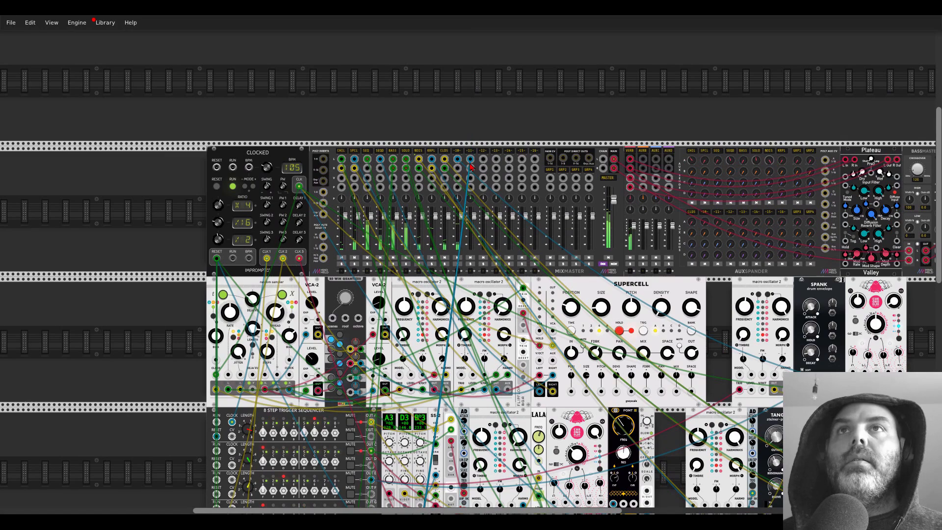
{"action": "left_click", "coordinate": [458, 151]}
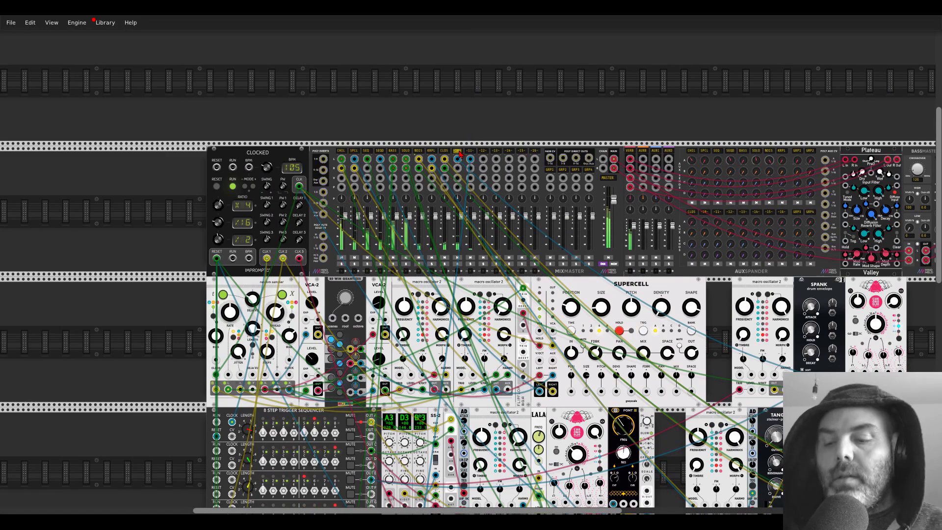
{"action": "type", "text": "HATS"}
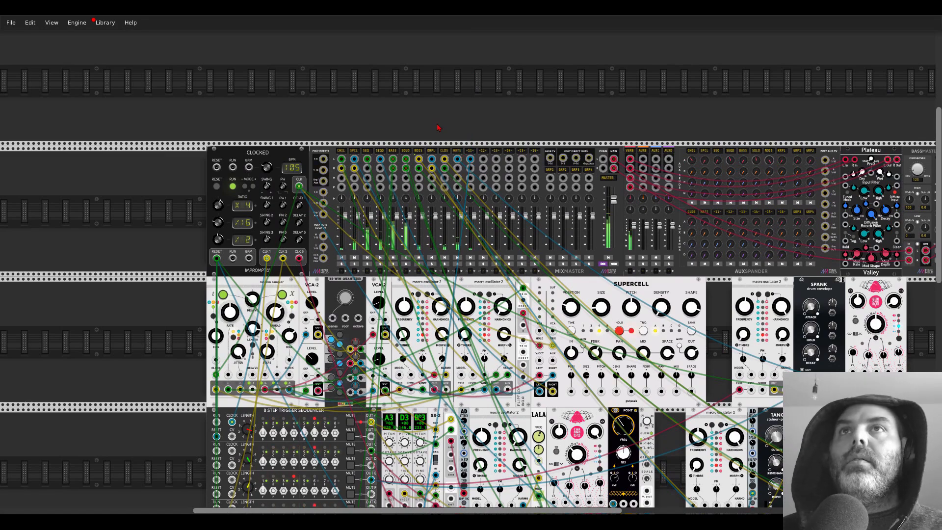
Step: Set the new oscillator's frequency to -24 semitones and solo mixer track 11
{"action": "scroll", "coordinate": [344, 323], "scroll_direction": "down", "scroll_amount": 11}
{"action": "scroll", "coordinate": [338, 332], "scroll_direction": "up", "scroll_amount": 4}
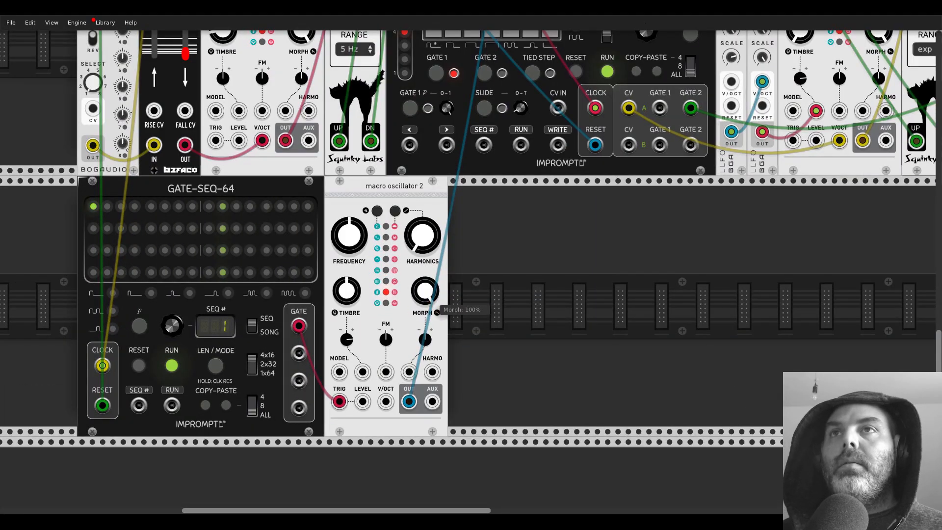
{"action": "right_click", "coordinate": [363, 240]}
{"action": "type", "text": "-24"}
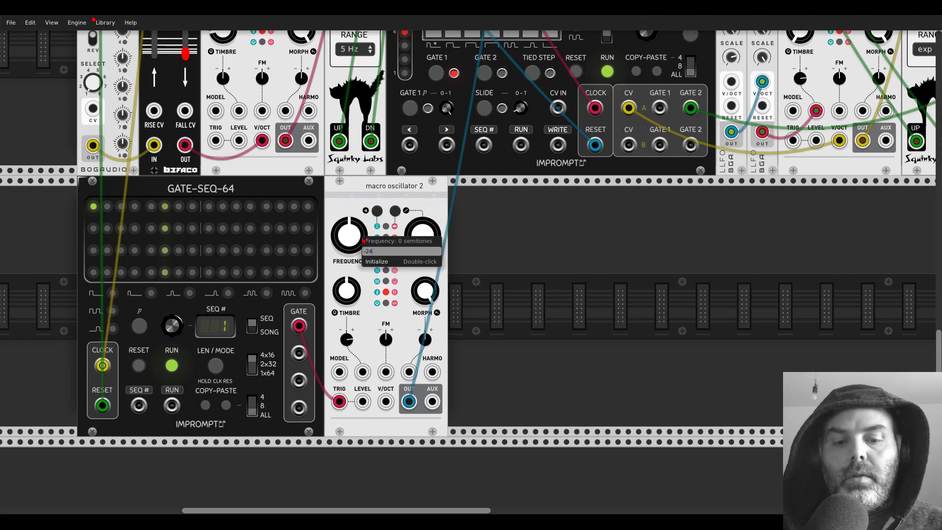
{"action": "key", "text": "Return"}
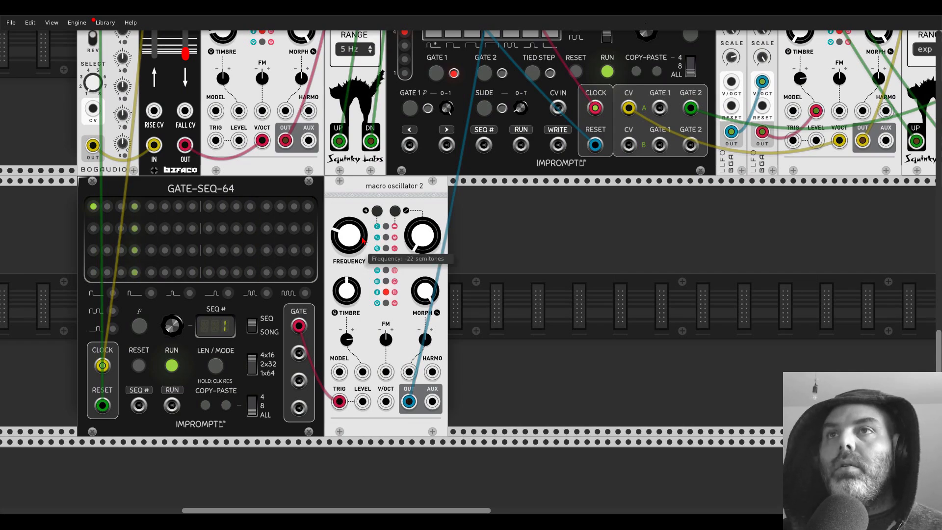
{"action": "scroll", "coordinate": [539, 229], "scroll_direction": "up", "scroll_amount": 10}
{"action": "scroll", "coordinate": [539, 229], "scroll_direction": "up", "scroll_amount": 10}
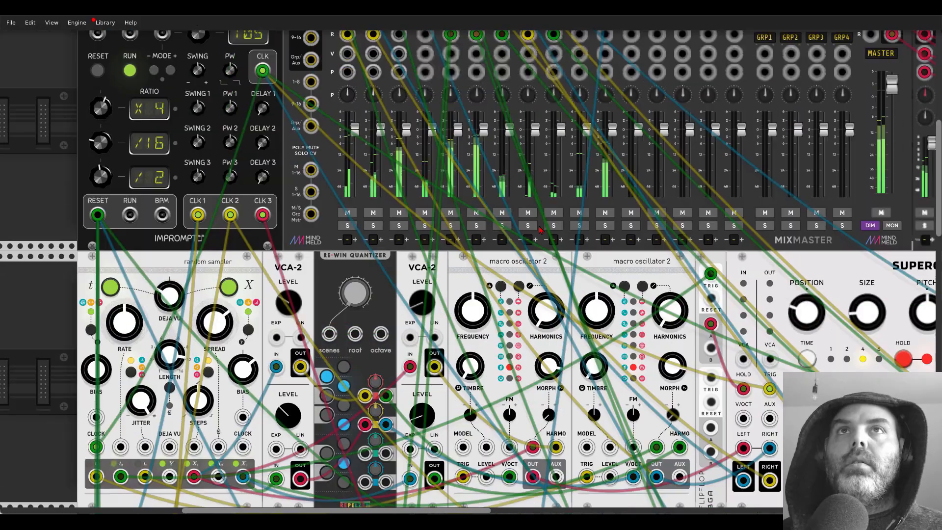
{"action": "scroll", "coordinate": [612, 351], "scroll_direction": "down", "scroll_amount": 20}
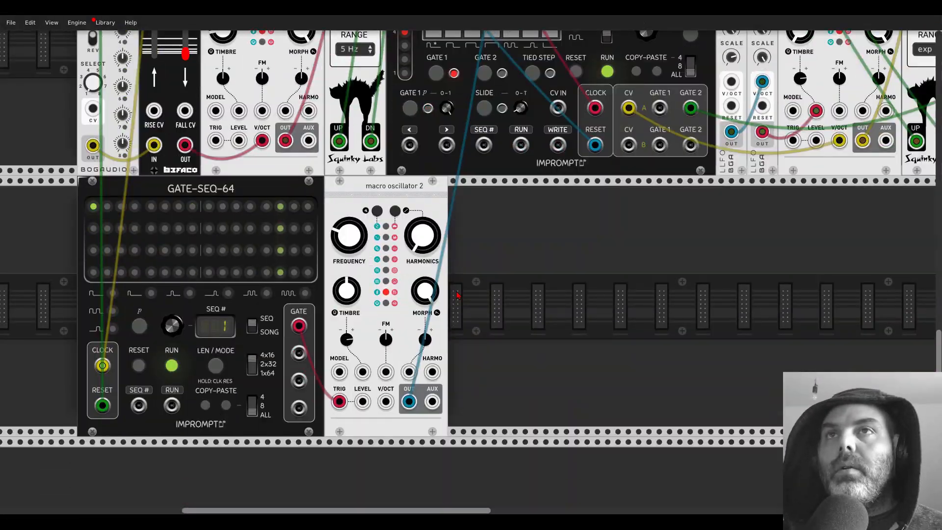
Step: Raise the timbre of the oscillator beside GATE-SEQ-64 to about 62%
{"action": "mouse_move", "coordinate": [350, 293]}
{"action": "left_click_drag", "start_coordinate": [349, 293], "coordinate": [349, 284]}
{"action": "mouse_move", "coordinate": [349, 240]}
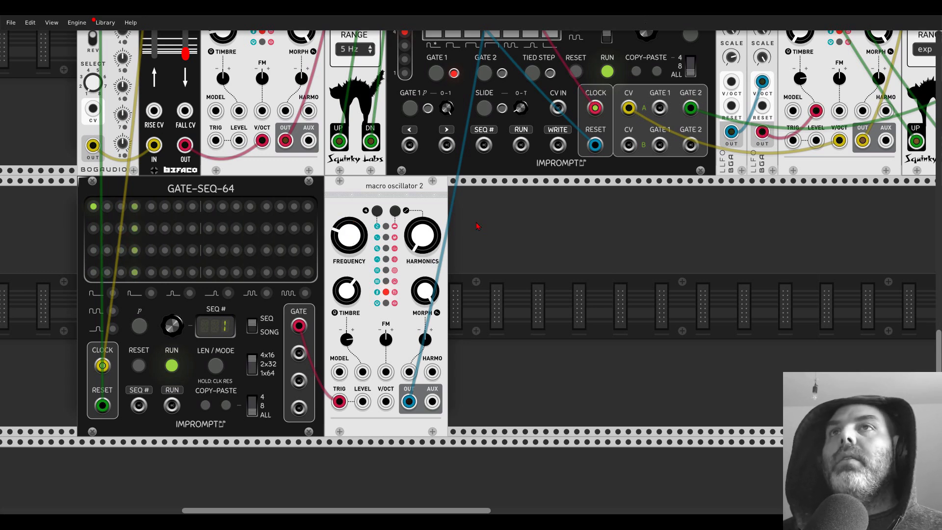
Step: Duplicate a REFTONE module and place the copy between GATE-SEQ-64 and the macro oscillator, with all three modules adjoining
{"action": "scroll", "coordinate": [496, 247], "scroll_direction": "up", "scroll_amount": 10}
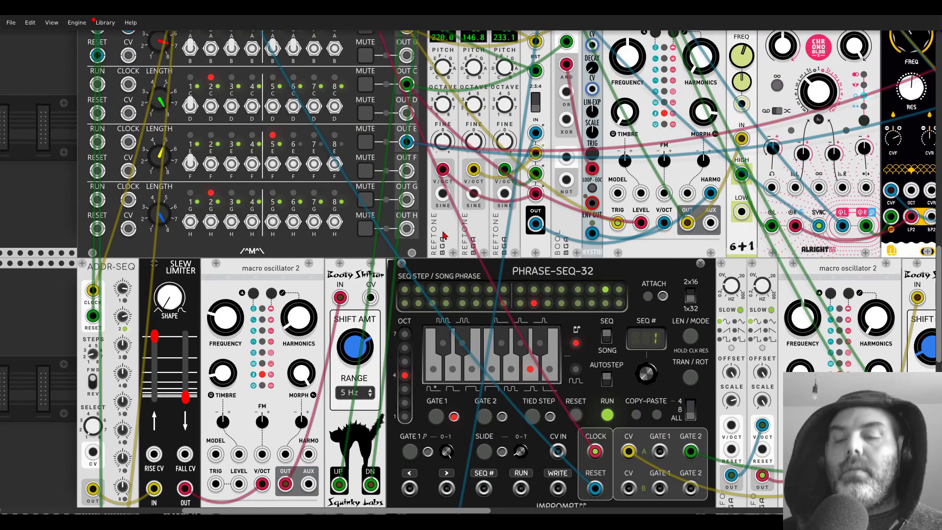
{"action": "key", "text": "ctrl+d"}
{"action": "scroll", "coordinate": [59, 233], "scroll_direction": "down", "scroll_amount": 10}
{"action": "left_click_drag", "start_coordinate": [59, 233], "coordinate": [50, 339]}
{"action": "left_click_drag", "start_coordinate": [353, 252], "coordinate": [437, 252]}
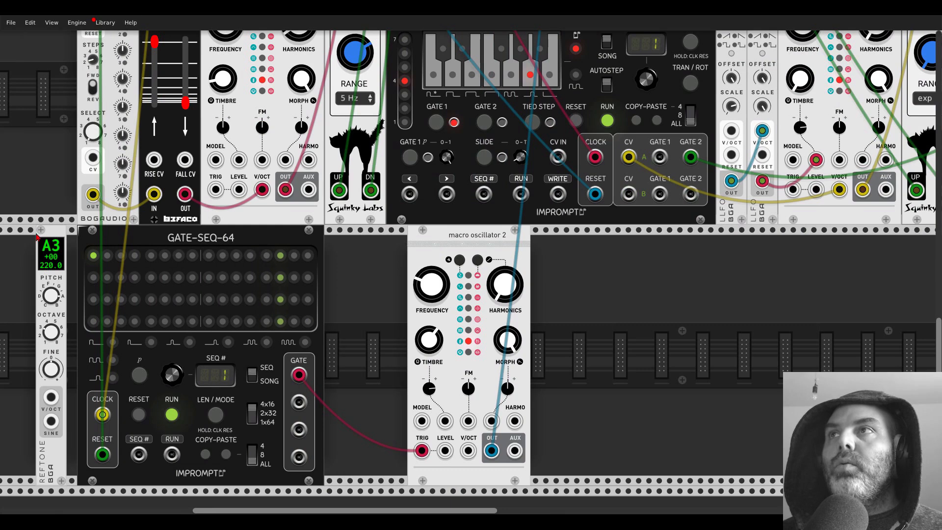
{"action": "left_click_drag", "start_coordinate": [55, 235], "coordinate": [344, 236]}
{"action": "left_click_drag", "start_coordinate": [448, 235], "coordinate": [339, 308]}
Step: Patch the REFTONE copy's V/OCT output to the oscillator's V/OCT input and tune it to D1
{"action": "left_click_drag", "start_coordinate": [339, 397], "coordinate": [416, 451]}
{"action": "left_click_drag", "start_coordinate": [347, 329], "coordinate": [342, 335]}
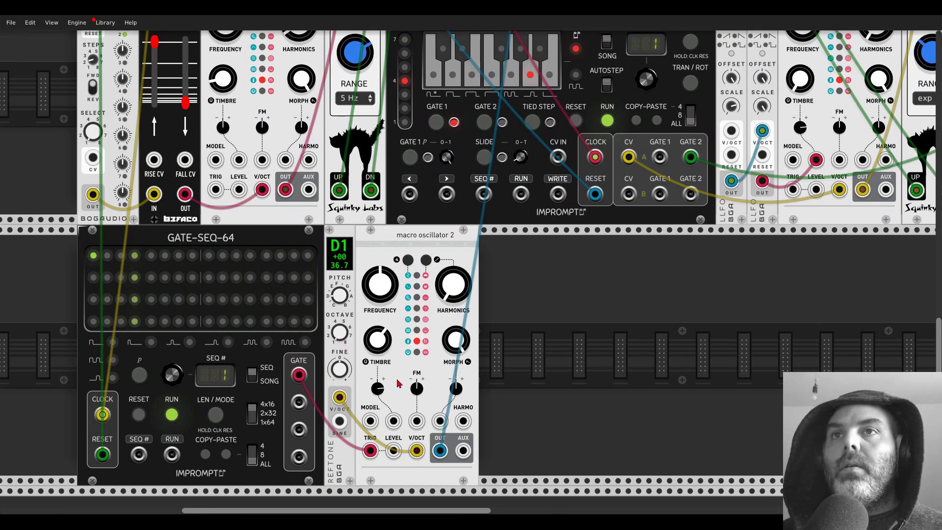
Step: Raise the kick oscillator's FM amount and fine-tune its morph and harmonics
{"action": "left_click_drag", "start_coordinate": [417, 389], "coordinate": [416, 345]}
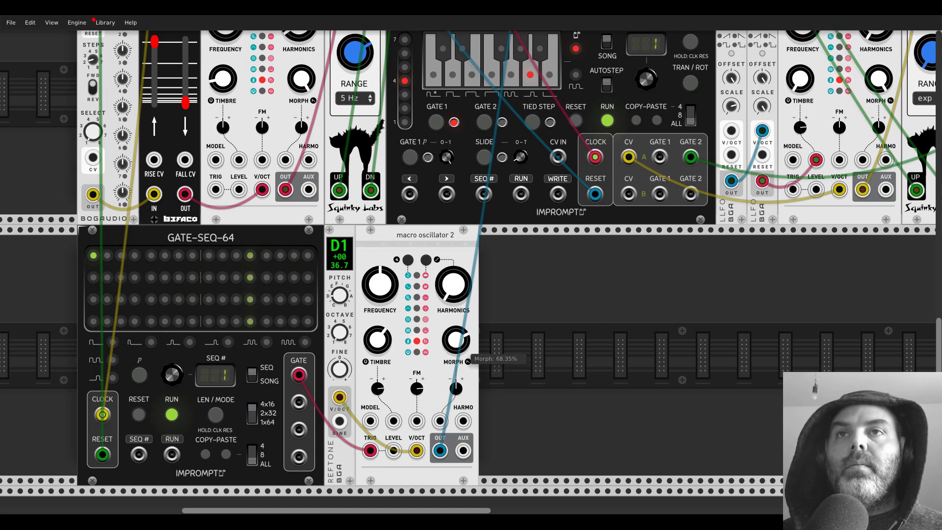
{"action": "left_click_drag", "start_coordinate": [455, 340], "coordinate": [456, 334]}
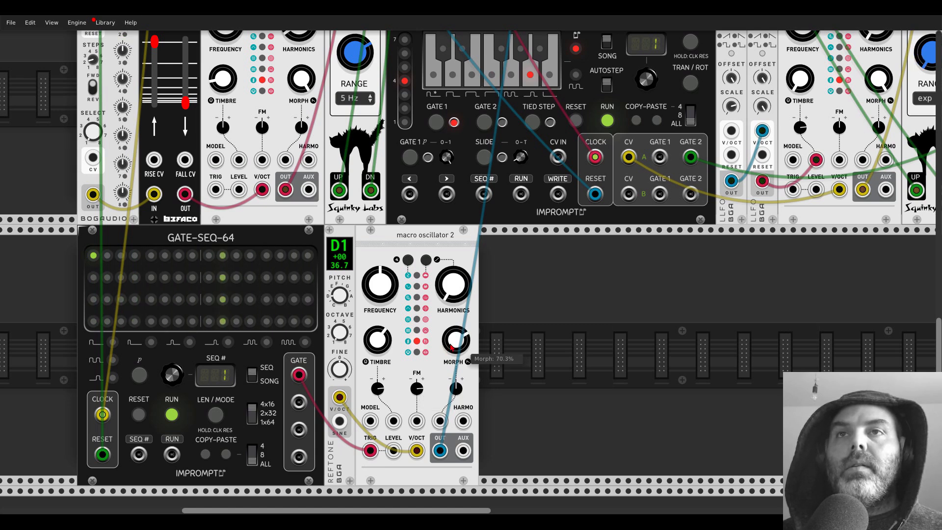
{"action": "left_click_drag", "start_coordinate": [453, 284], "coordinate": [453, 290]}
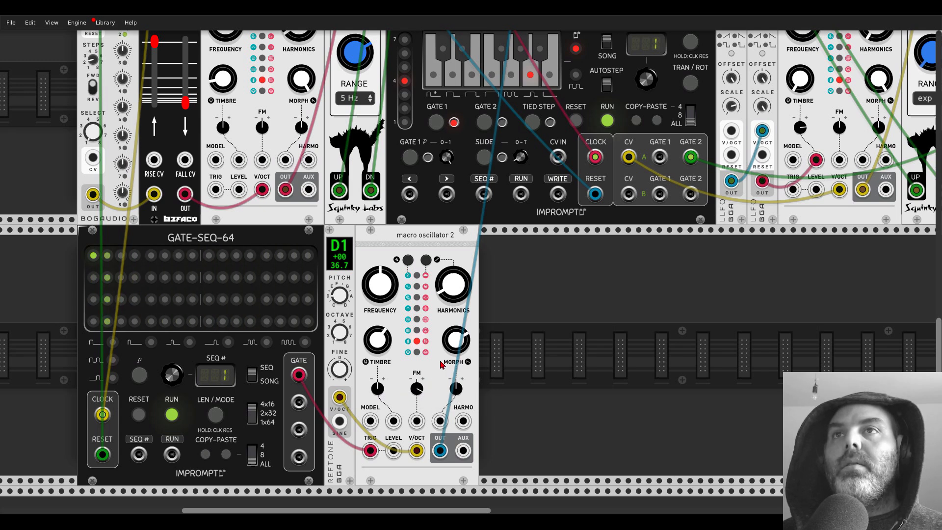
{"action": "left_click_drag", "start_coordinate": [467, 351], "coordinate": [467, 377]}
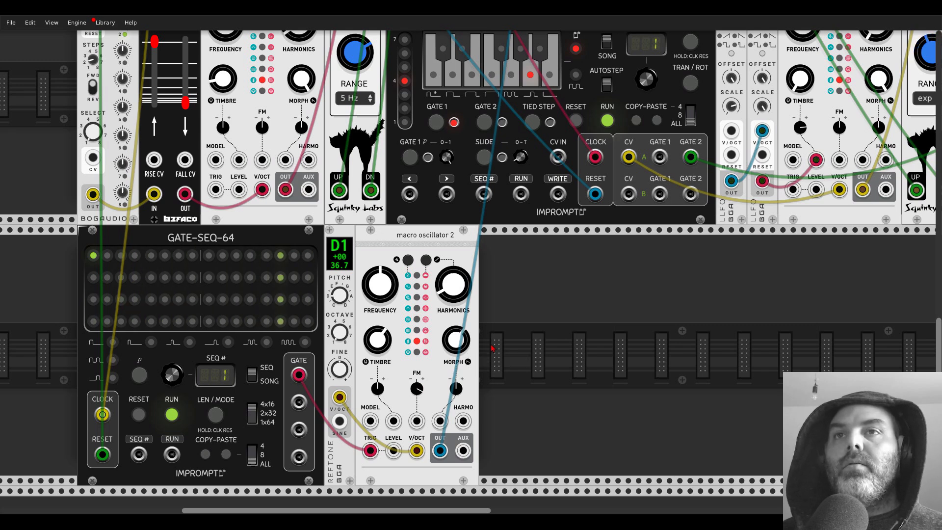
Step: Activate step 9 in GATE-SEQ-64's second row and step 7 in its first row
{"action": "left_click", "coordinate": [208, 277]}
{"action": "left_click", "coordinate": [179, 259]}
Step: Duplicate the kick oscillator, trigger the copy from GATE-SEQ-64's second gate output and patch its OUT to mixer track 12
{"action": "key", "text": "ctrl+d"}
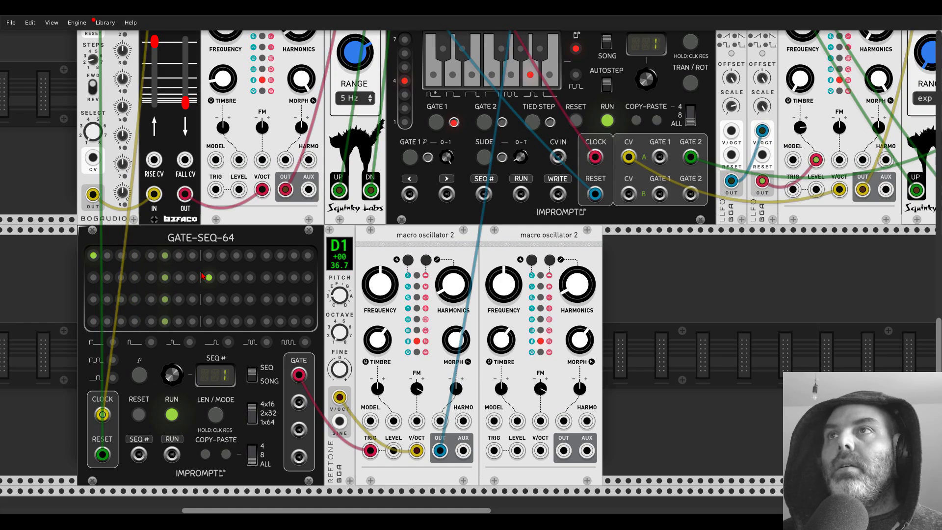
{"action": "left_click_drag", "start_coordinate": [298, 402], "coordinate": [493, 450]}
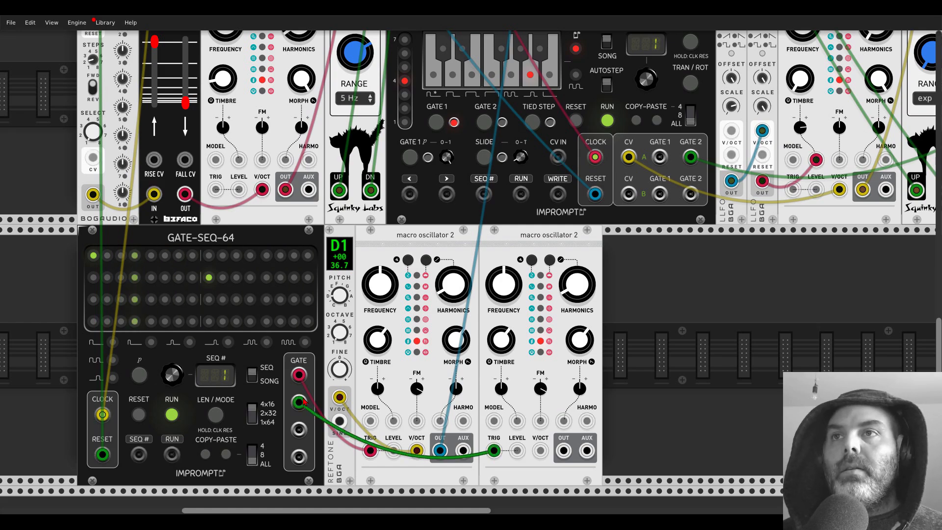
{"action": "scroll", "coordinate": [534, 445], "scroll_direction": "up", "scroll_amount": 10}
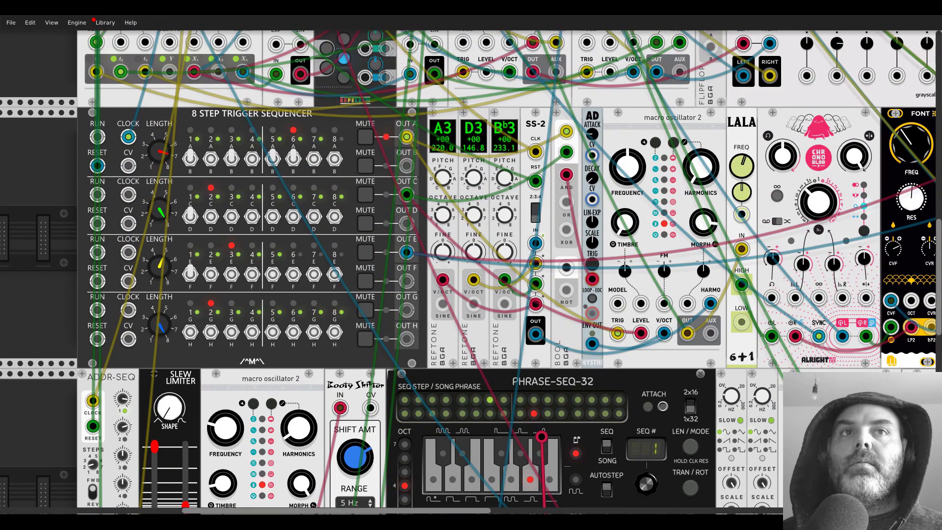
{"action": "scroll", "coordinate": [584, 119], "scroll_direction": "up", "scroll_amount": 8}
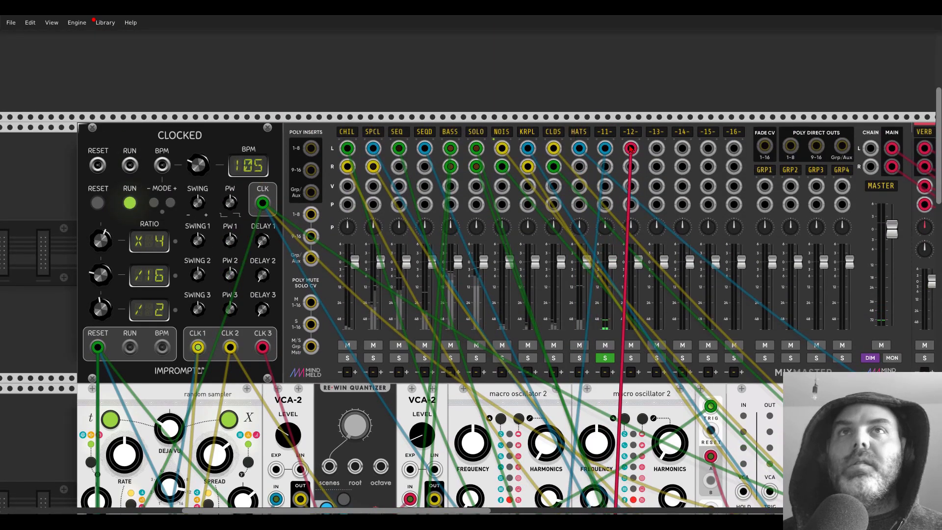
{"action": "scroll", "coordinate": [585, 119], "scroll_direction": "down", "scroll_amount": 10}
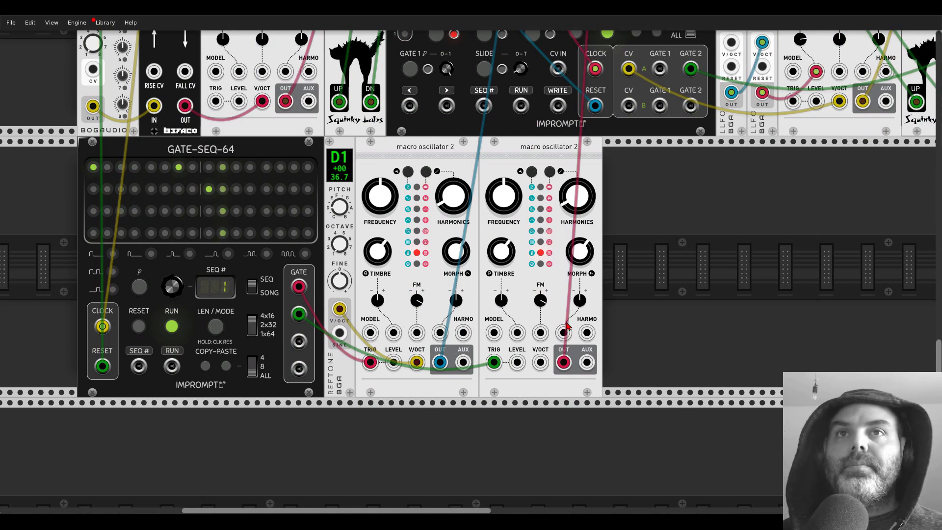
Step: Reset the copied oscillator's timbre, harmonics and morph to their 50% defaults
{"action": "mouse_move", "coordinate": [509, 254]}
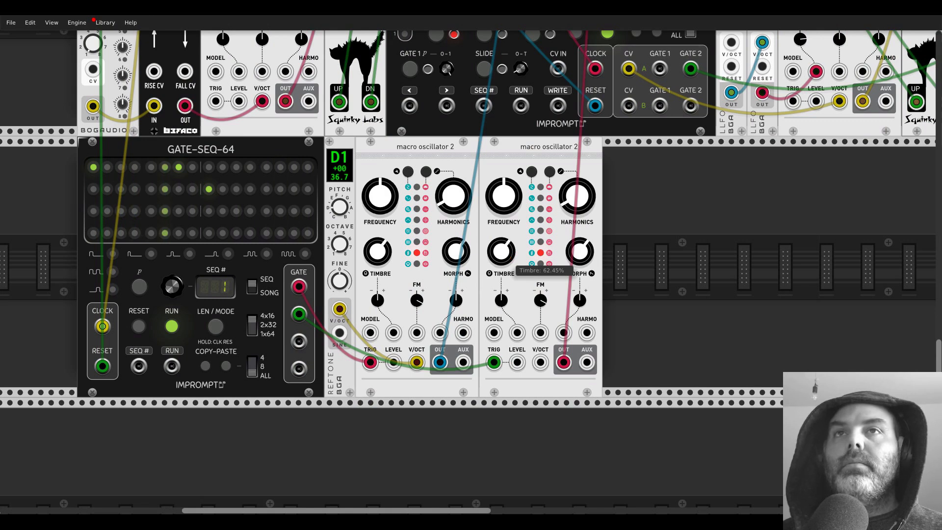
{"action": "double_click", "coordinate": [509, 255]}
{"action": "double_click", "coordinate": [576, 215]}
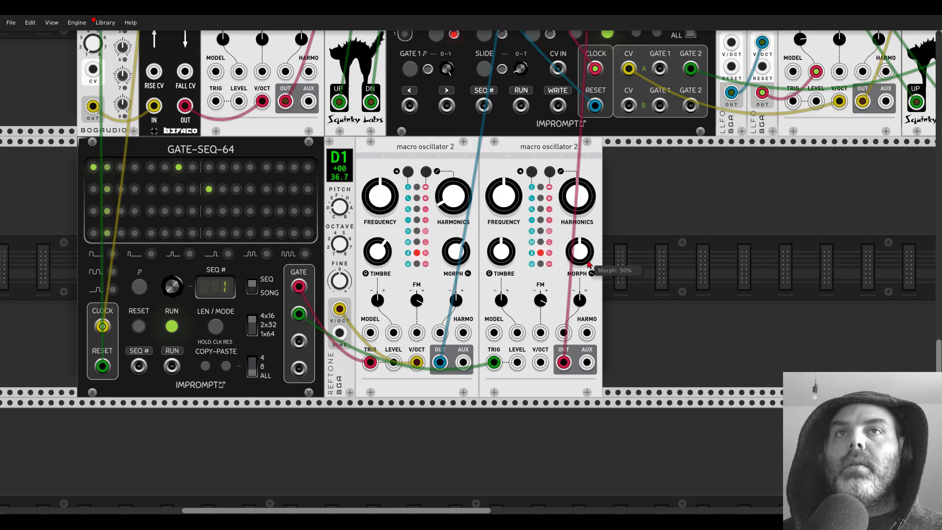
Step: Solo mixer tracks 11 and 12 together
{"action": "scroll", "coordinate": [584, 264], "scroll_direction": "up", "scroll_amount": 20}
{"action": "scroll", "coordinate": [590, 263], "scroll_direction": "up", "scroll_amount": 7}
{"action": "left_click", "coordinate": [606, 210]}
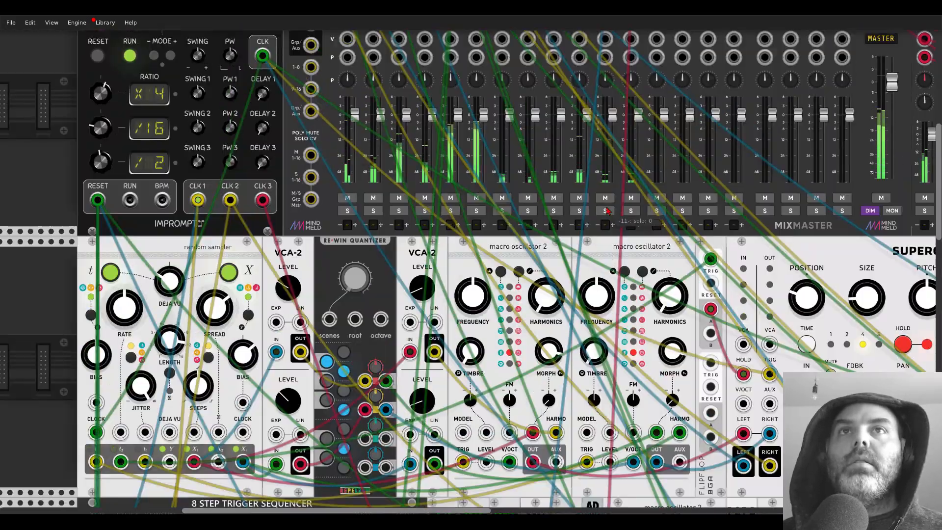
{"action": "scroll", "coordinate": [606, 209], "scroll_direction": "down", "scroll_amount": 8}
{"action": "scroll", "coordinate": [606, 209], "scroll_direction": "up", "scroll_amount": 7}
{"action": "scroll", "coordinate": [608, 211], "scroll_direction": "up", "scroll_amount": 5}
{"action": "left_click", "coordinate": [605, 308]}
{"action": "left_click", "coordinate": [630, 308]}
{"action": "scroll", "coordinate": [581, 281], "scroll_direction": "down", "scroll_amount": 7}
{"action": "scroll", "coordinate": [581, 280], "scroll_direction": "down", "scroll_amount": 20}
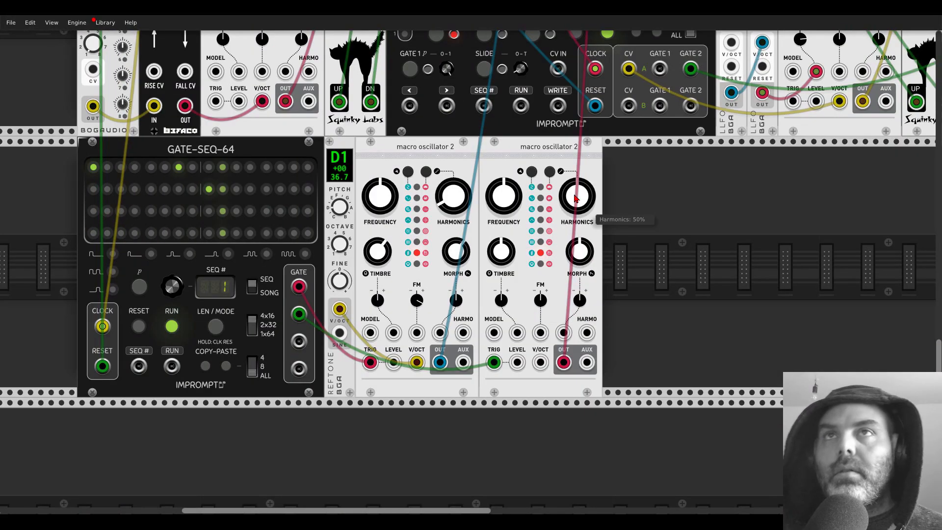
Step: Lower the snare oscillator's harmonics well below 50% and adjust its timbre
{"action": "left_click_drag", "start_coordinate": [577, 202], "coordinate": [578, 272]}
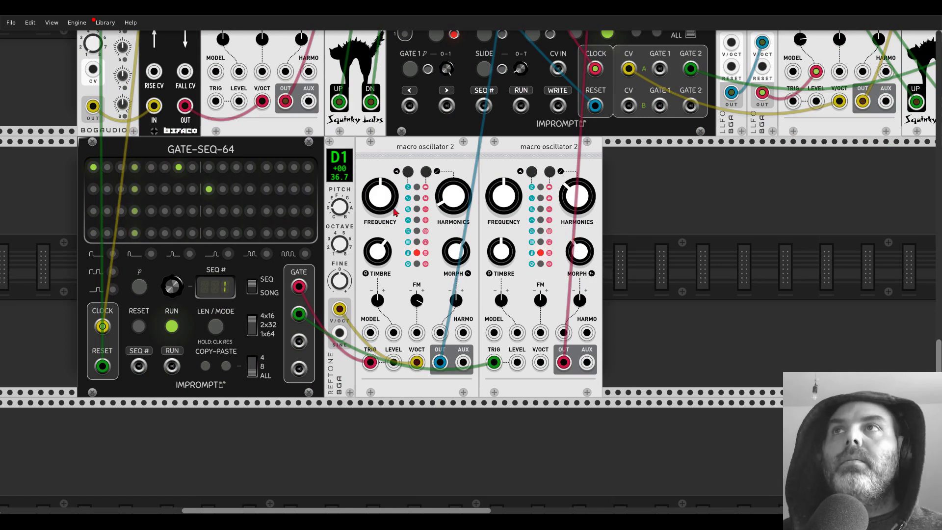
{"action": "left_click_drag", "start_coordinate": [508, 263], "coordinate": [508, 252]}
Step: Try the snare oscillator's AUX output with a much lower timbre, restoring the mixer cable to OUT
{"action": "left_click_drag", "start_coordinate": [564, 362], "coordinate": [587, 362]}
{"action": "left_click_drag", "start_coordinate": [505, 259], "coordinate": [505, 299]}
{"action": "left_click_drag", "start_coordinate": [586, 362], "coordinate": [563, 362]}
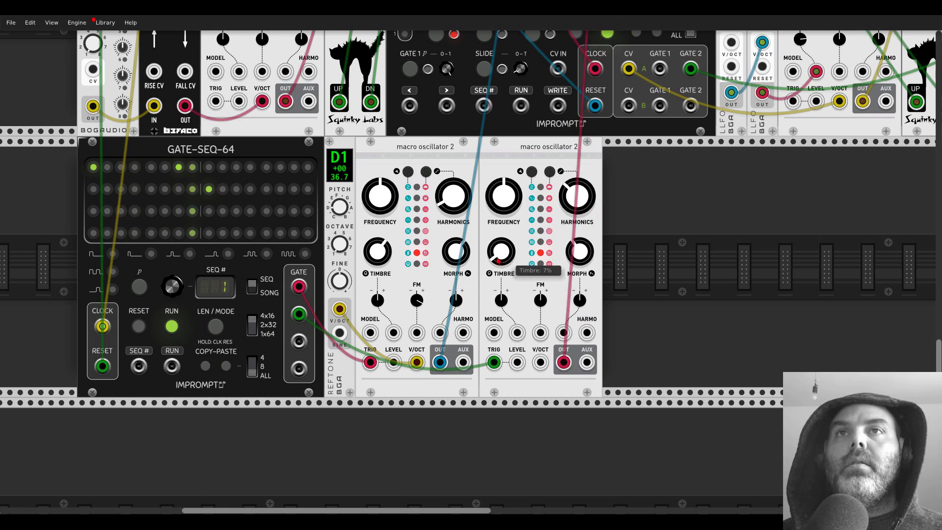
Step: Set the snare oscillator's timbre to about 37% and lower its harmonics a little further
{"action": "left_click_drag", "start_coordinate": [498, 264], "coordinate": [498, 244]}
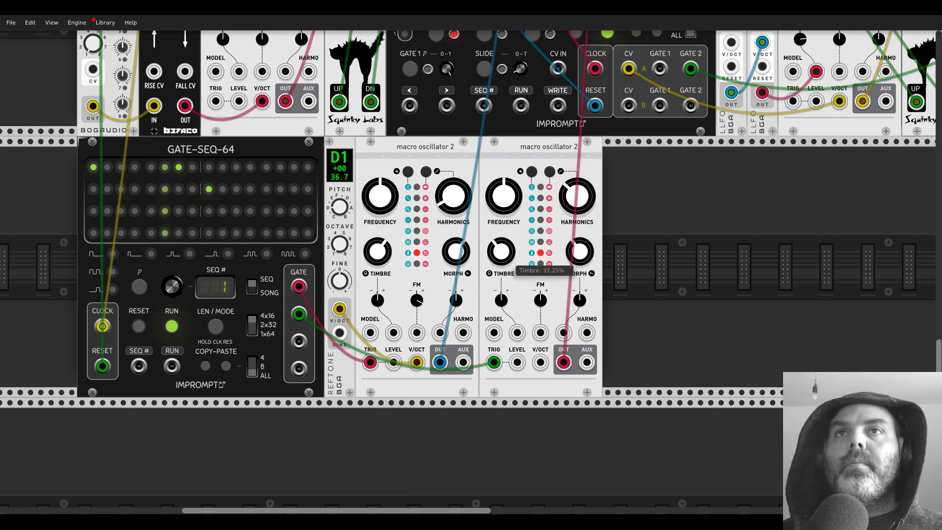
{"action": "left_click_drag", "start_coordinate": [576, 196], "coordinate": [580, 234]}
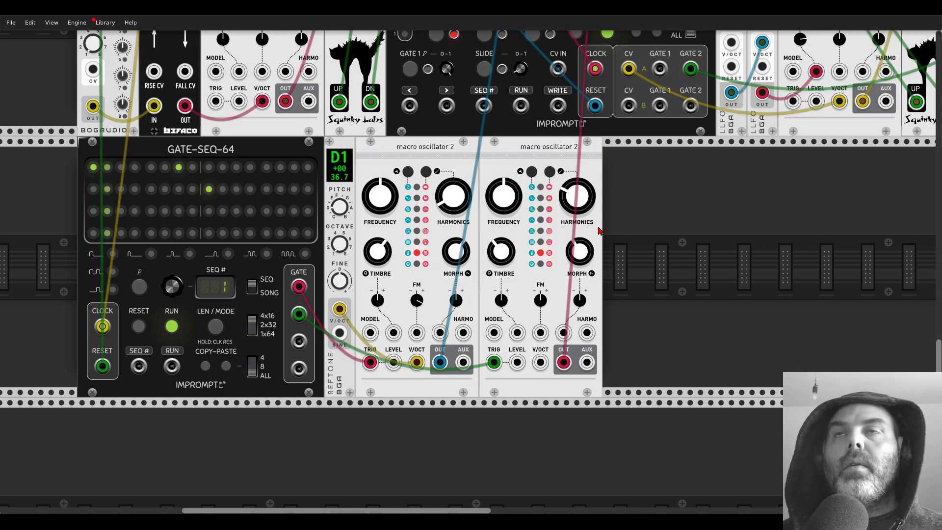
Step: Turn off solo on mixer tracks 11 and 12
{"action": "scroll", "coordinate": [594, 236], "scroll_direction": "up", "scroll_amount": 20}
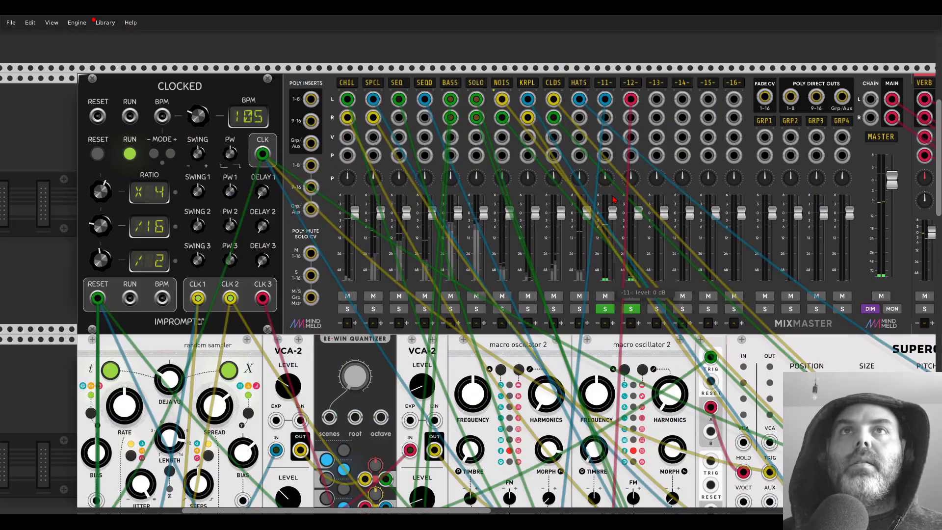
{"action": "left_click", "coordinate": [605, 308]}
{"action": "left_click", "coordinate": [631, 308]}
Step: Label mixer track 11 KICK and track 12 SNAR
{"action": "left_click", "coordinate": [607, 84]}
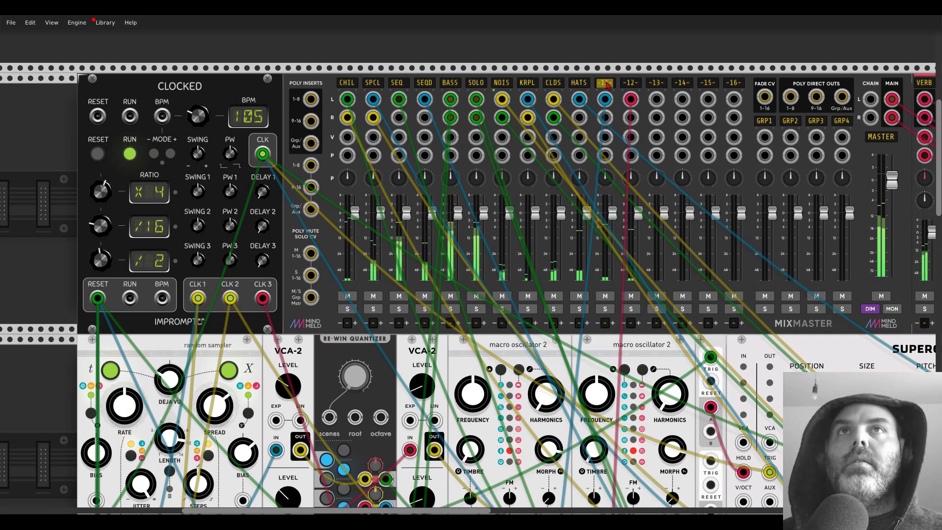
{"action": "type", "text": "KICK"}
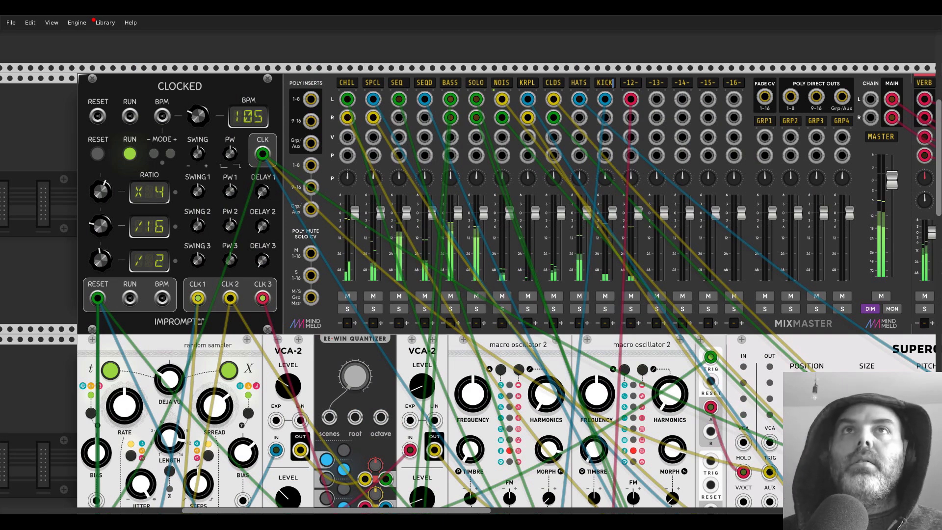
{"action": "left_click", "coordinate": [635, 88]}
{"action": "type", "text": "SNAR"}
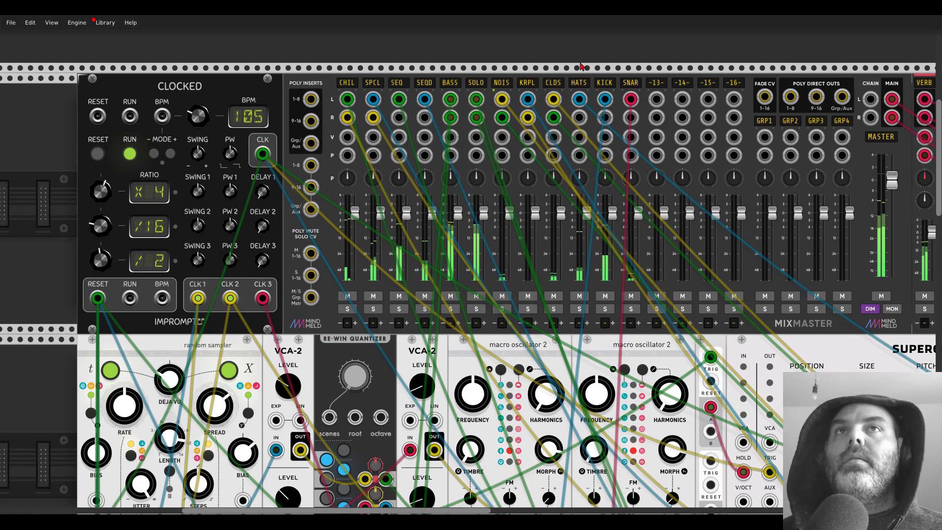
Step: Set the snare oscillator's frequency to 2 semitones
{"action": "scroll", "coordinate": [486, 119], "scroll_direction": "down", "scroll_amount": 10}
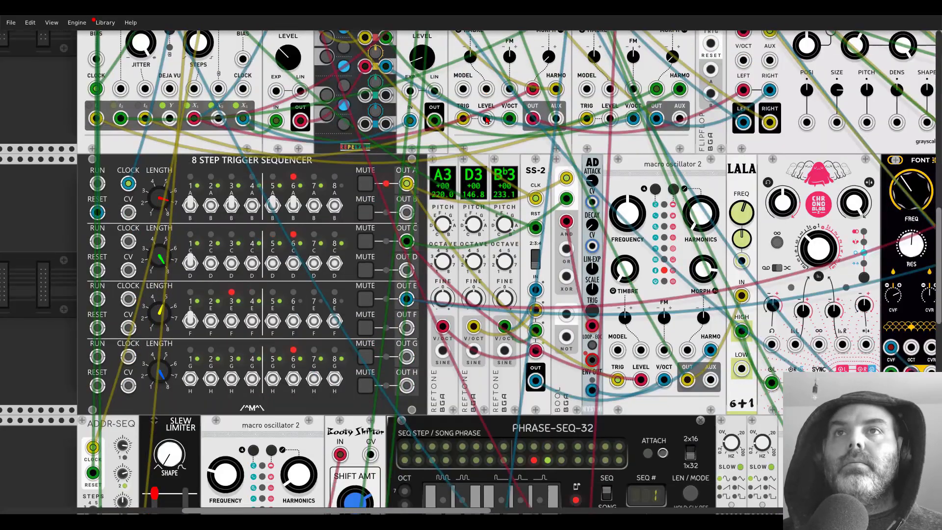
{"action": "scroll", "coordinate": [485, 119], "scroll_direction": "down", "scroll_amount": 13}
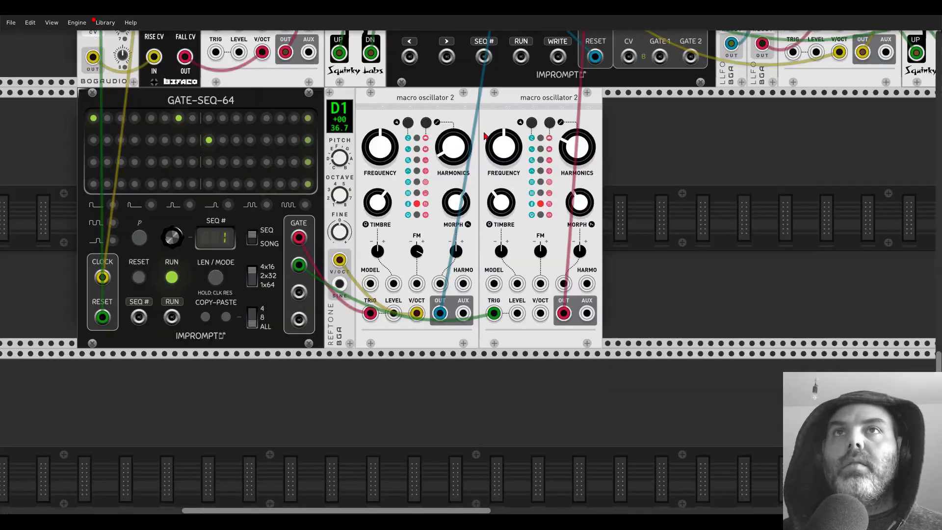
{"action": "right_click", "coordinate": [499, 148]}
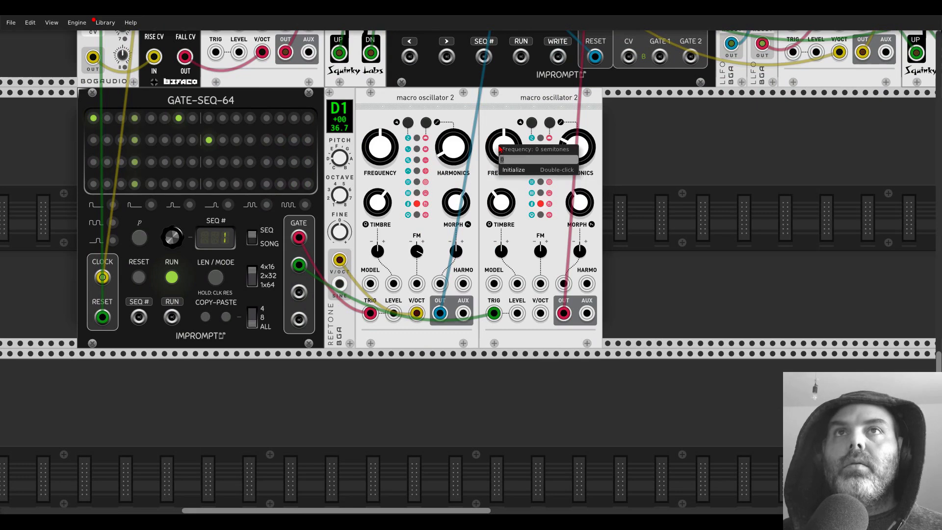
{"action": "type", "text": "2"}
{"action": "key", "text": "Return"}
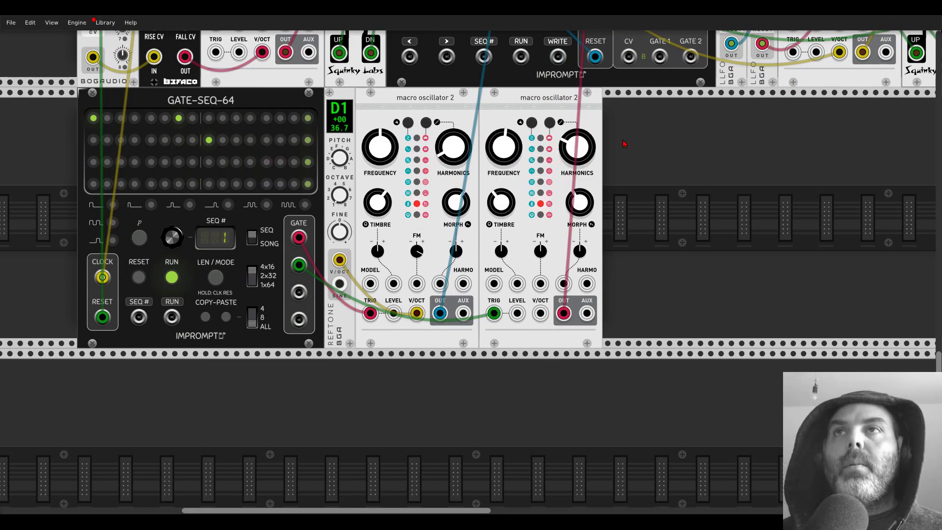
Step: Lower the HATS mixer track's gain to about -7.8 dB and set its HPF cutoff to 1000 Hz
{"action": "scroll", "coordinate": [624, 143], "scroll_direction": "down", "scroll_amount": 5}
{"action": "scroll", "coordinate": [567, 267], "scroll_direction": "up", "scroll_amount": 3}
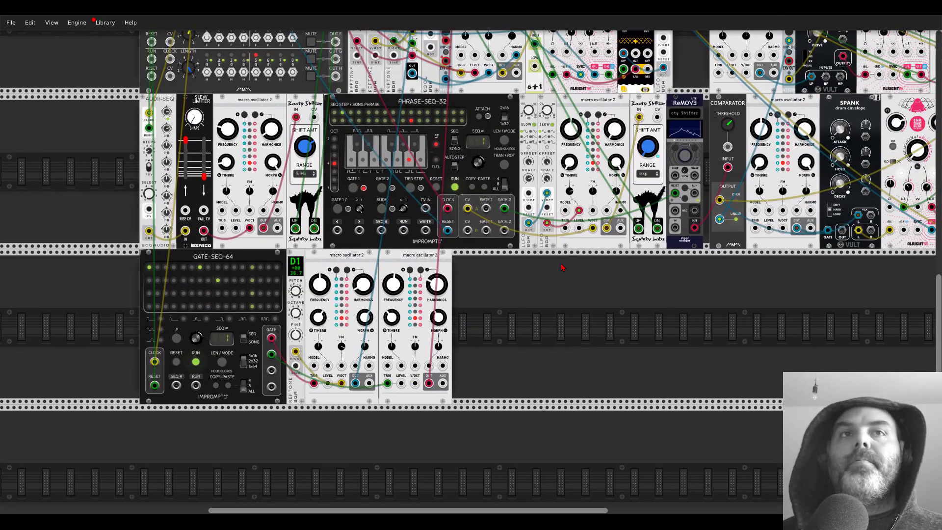
{"action": "scroll", "coordinate": [567, 266], "scroll_direction": "right", "scroll_amount": 2}
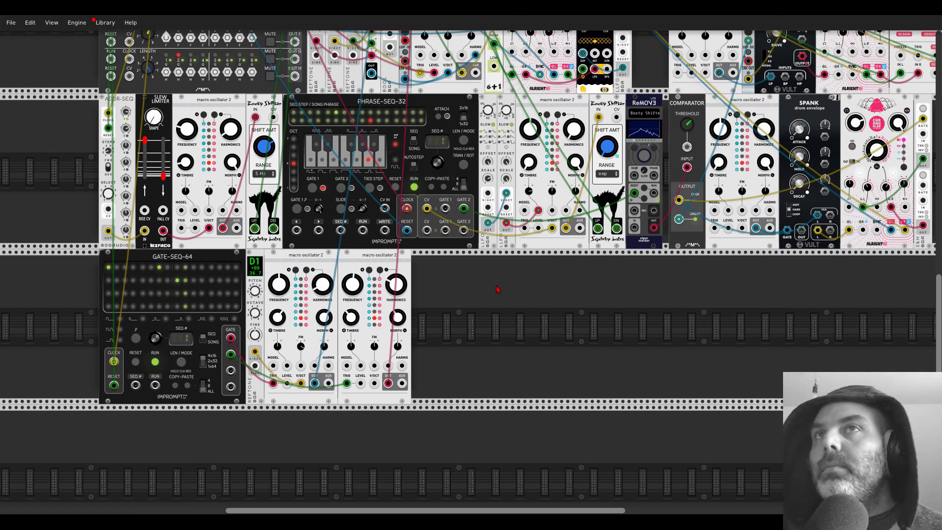
{"action": "scroll", "coordinate": [497, 290], "scroll_direction": "up", "scroll_amount": 10}
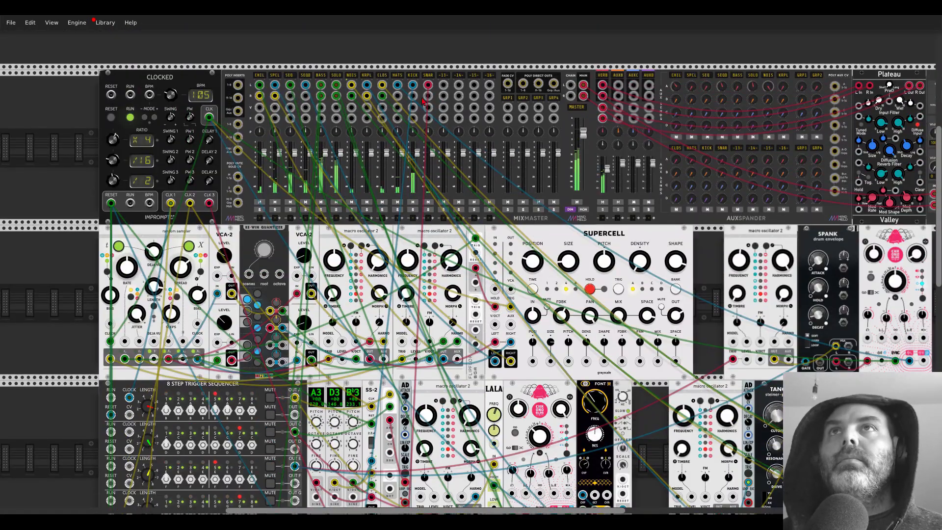
{"action": "right_click", "coordinate": [397, 78]}
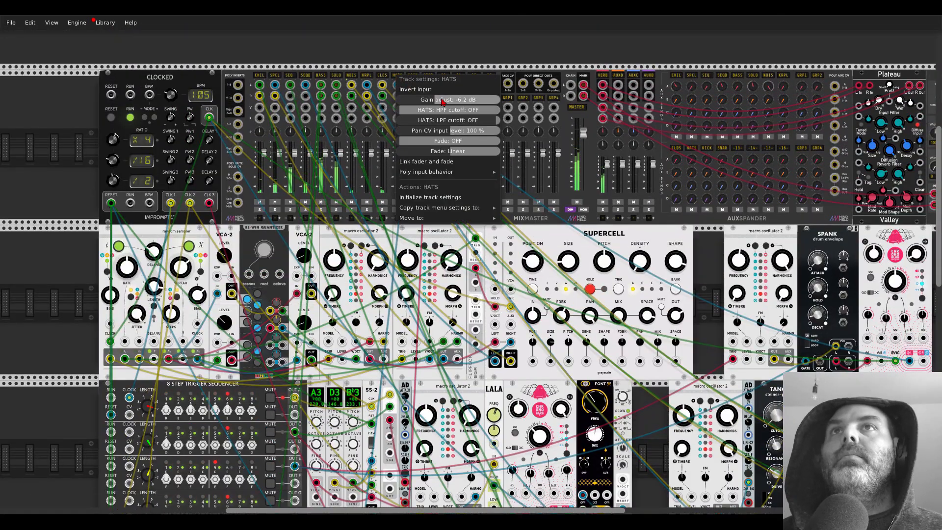
{"action": "left_click_drag", "start_coordinate": [441, 102], "coordinate": [500, 112]}
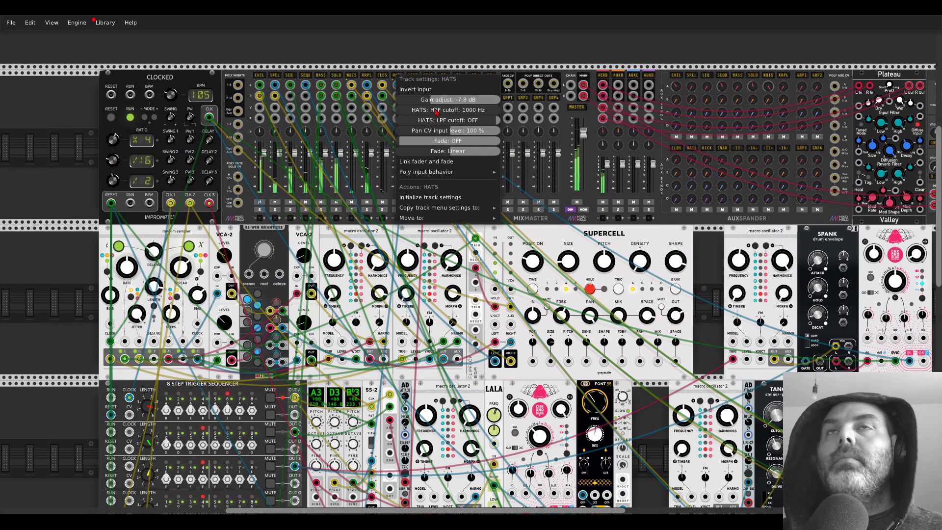
{"action": "left_click", "coordinate": [433, 68]}
Step: Adjust the gain of the KICK mixer track to about 5.7 dB and the SNAR track to about 3.1 dB
{"action": "right_click", "coordinate": [417, 76]}
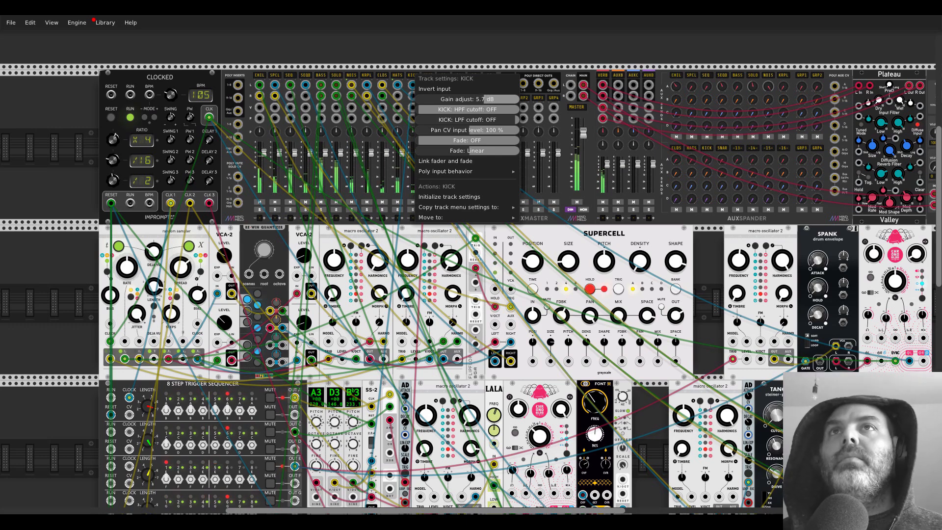
{"action": "left_click", "coordinate": [437, 73]}
{"action": "right_click", "coordinate": [430, 77]}
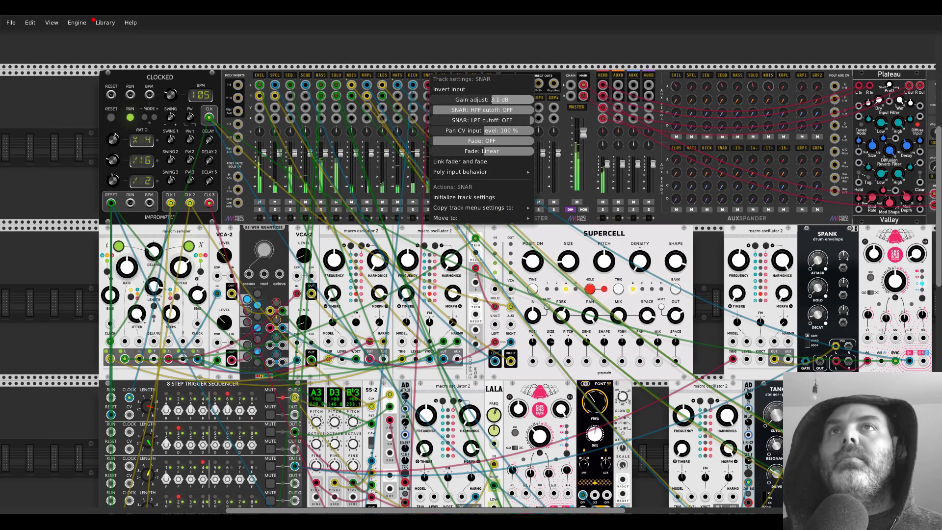
{"action": "left_click", "coordinate": [441, 55]}
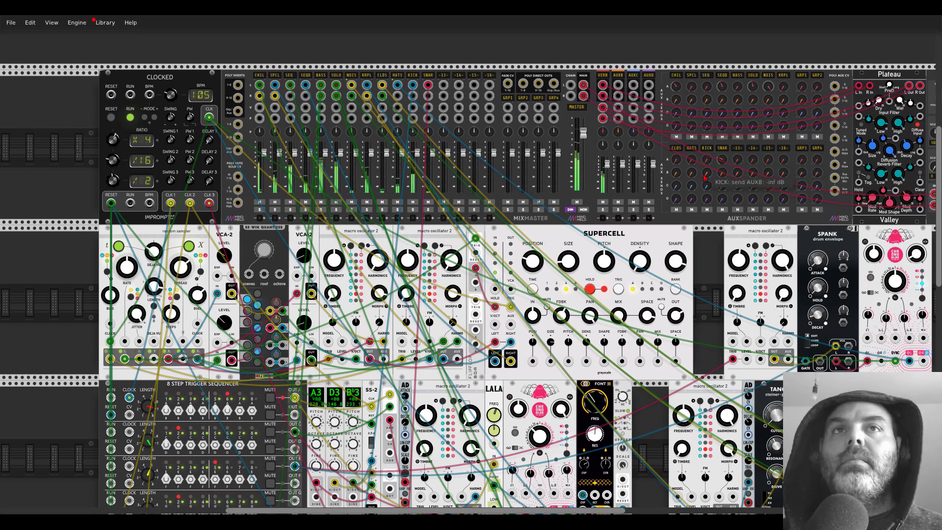
Step: Duplicate the snare's macro oscillator and place the copy further along the GATE-SEQ-64 row, leaving a gap
{"action": "scroll", "coordinate": [714, 168], "scroll_direction": "down", "scroll_amount": 10}
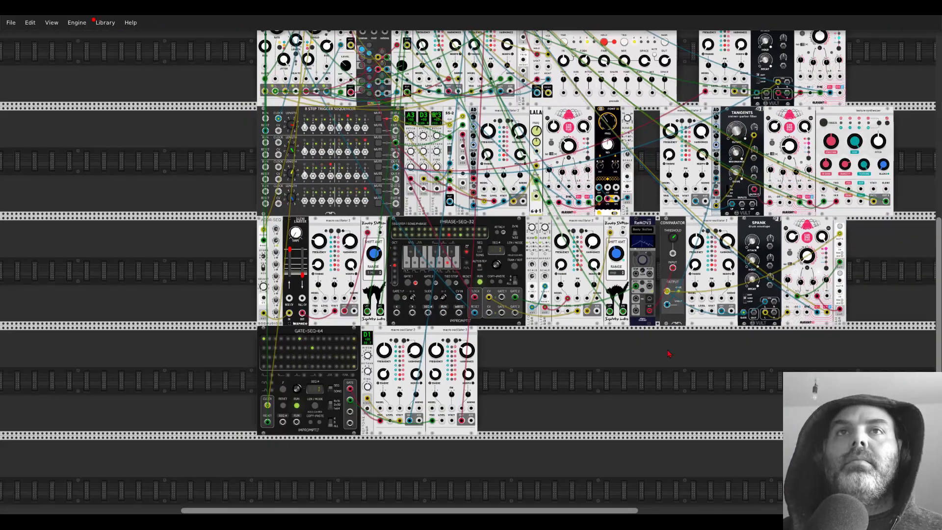
{"action": "left_click_drag", "start_coordinate": [679, 357], "coordinate": [564, 380]}
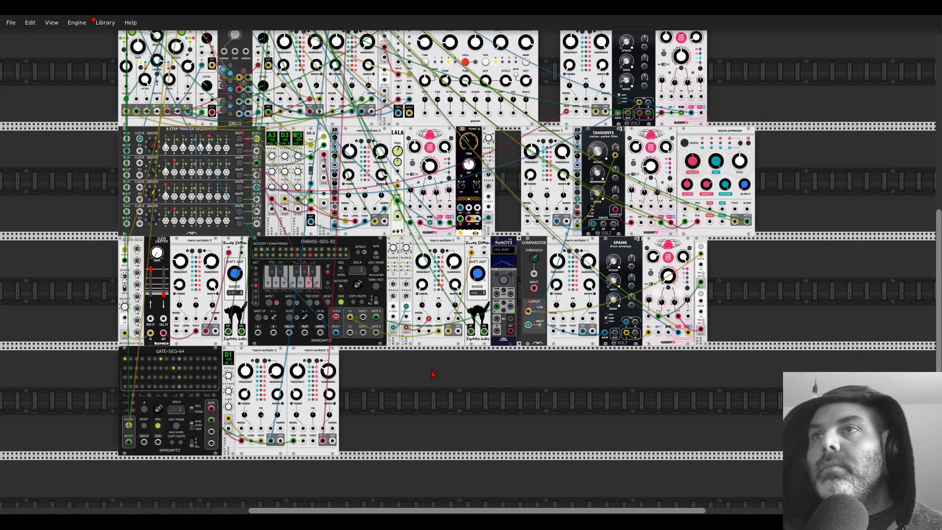
{"action": "scroll", "coordinate": [431, 374], "scroll_direction": "up", "scroll_amount": 1}
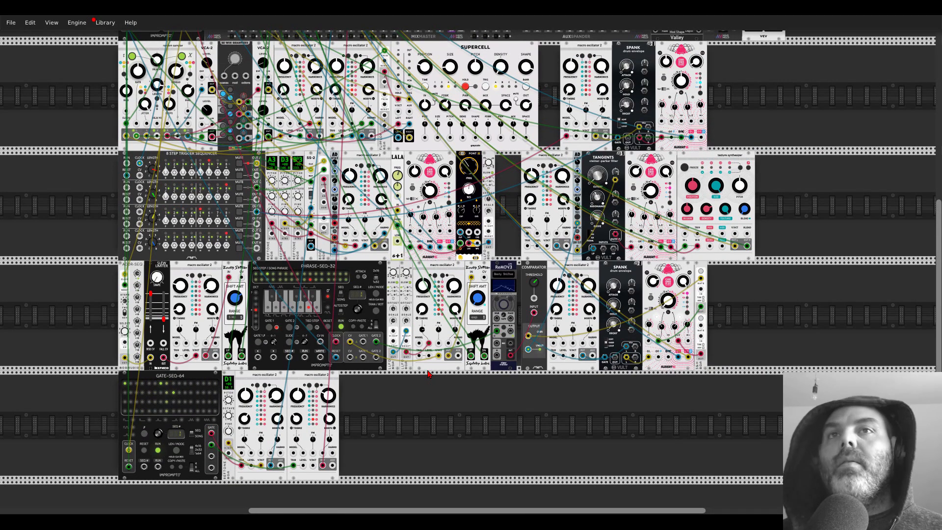
{"action": "scroll", "coordinate": [429, 374], "scroll_direction": "down", "scroll_amount": 1}
{"action": "left_click_drag", "start_coordinate": [511, 393], "coordinate": [501, 411]}
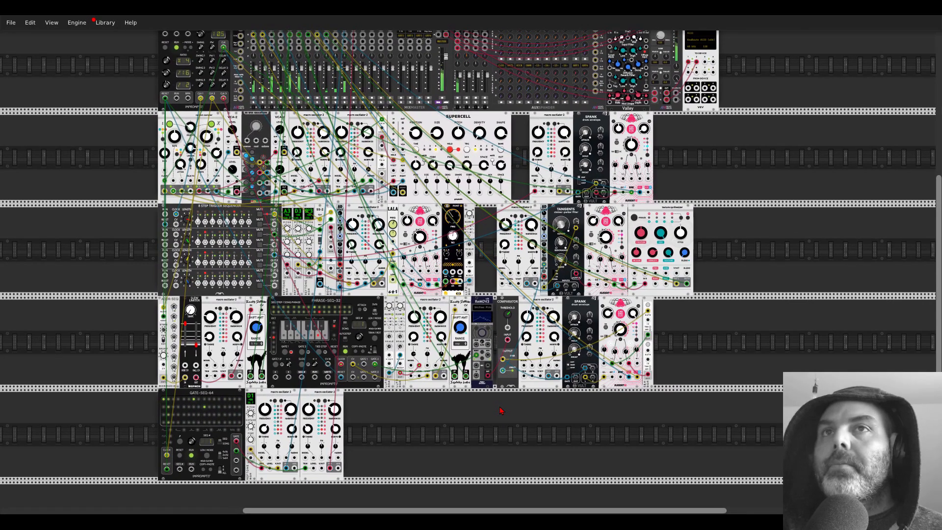
{"action": "scroll", "coordinate": [500, 410], "scroll_direction": "up", "scroll_amount": 1}
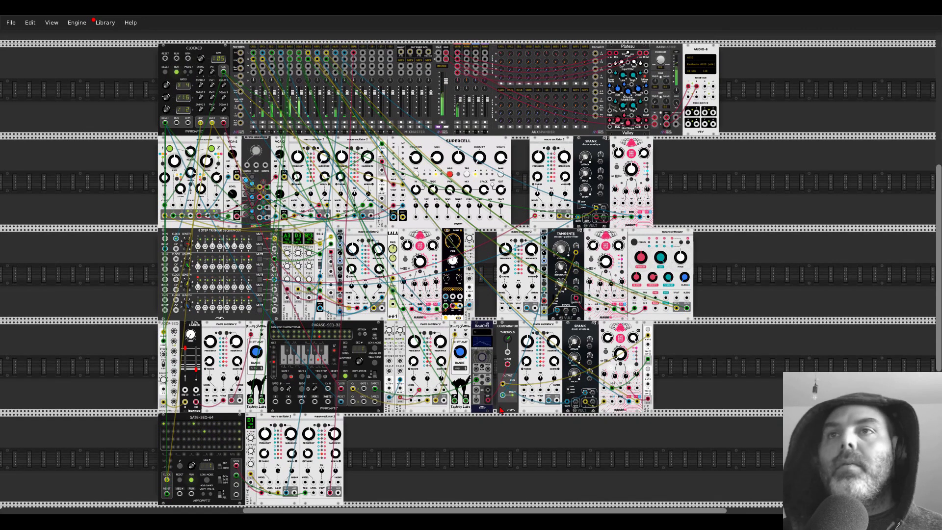
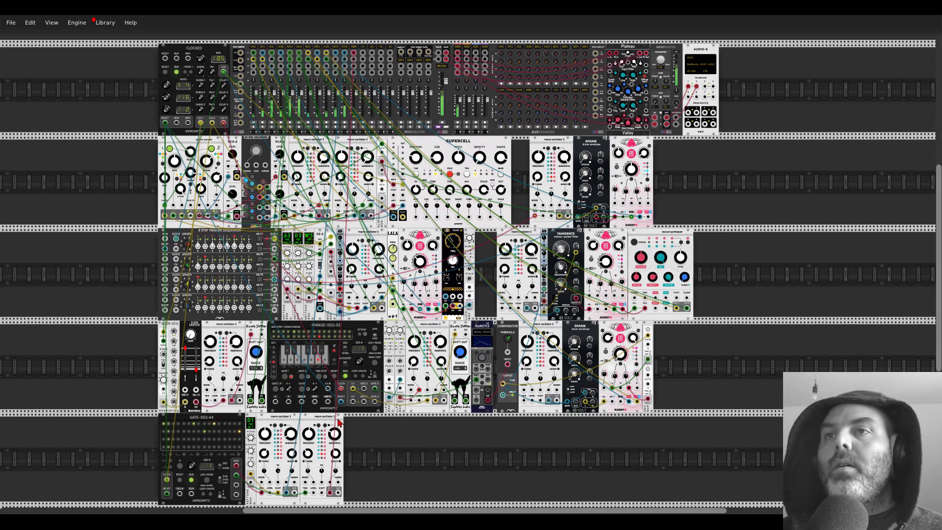
{"action": "key", "text": "ctrl+d"}
{"action": "left_click_drag", "start_coordinate": [397, 420], "coordinate": [419, 420]}
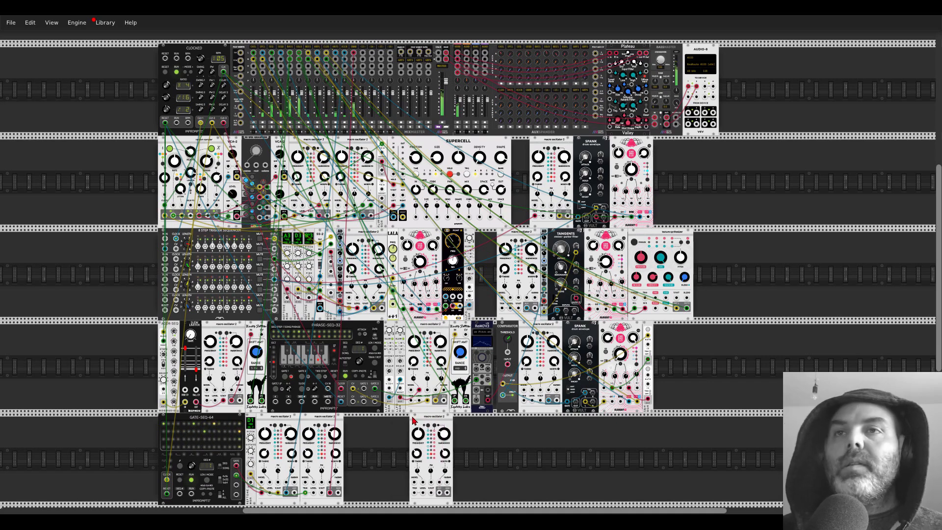
Step: Add an RGATE module directly after the snare oscillator
{"action": "right_click", "coordinate": [383, 438]}
{"action": "type", "text": "rgate"}
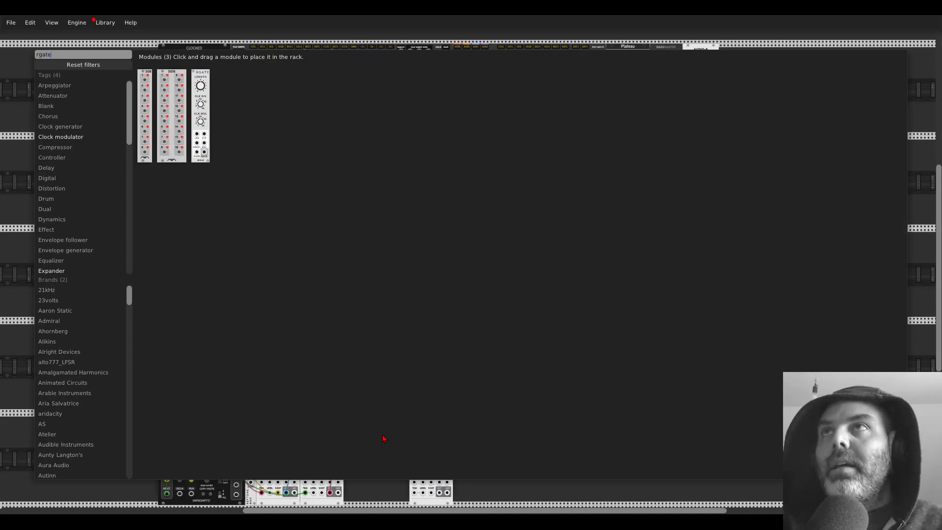
{"action": "left_click", "coordinate": [211, 78]}
{"action": "scroll", "coordinate": [372, 296], "scroll_direction": "up", "scroll_amount": 5}
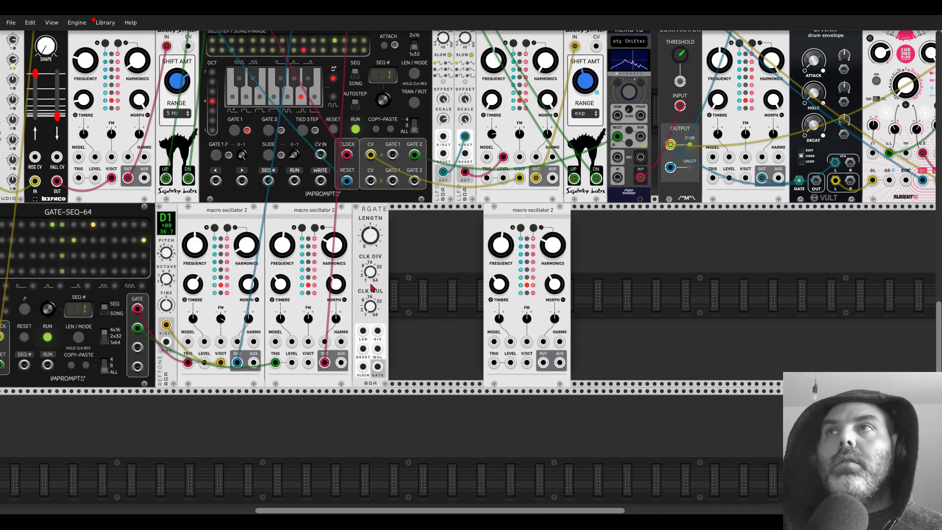
{"action": "scroll", "coordinate": [417, 275], "scroll_direction": "left", "scroll_amount": 3}
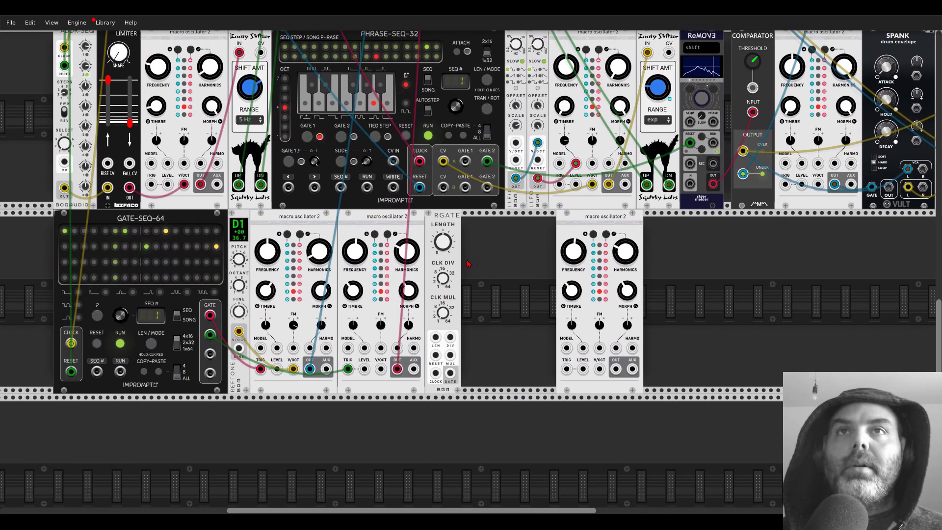
Step: Place the duplicated oscillator beside RGATE and lower its morph and timbre
{"action": "left_click_drag", "start_coordinate": [592, 228], "coordinate": [496, 228]}
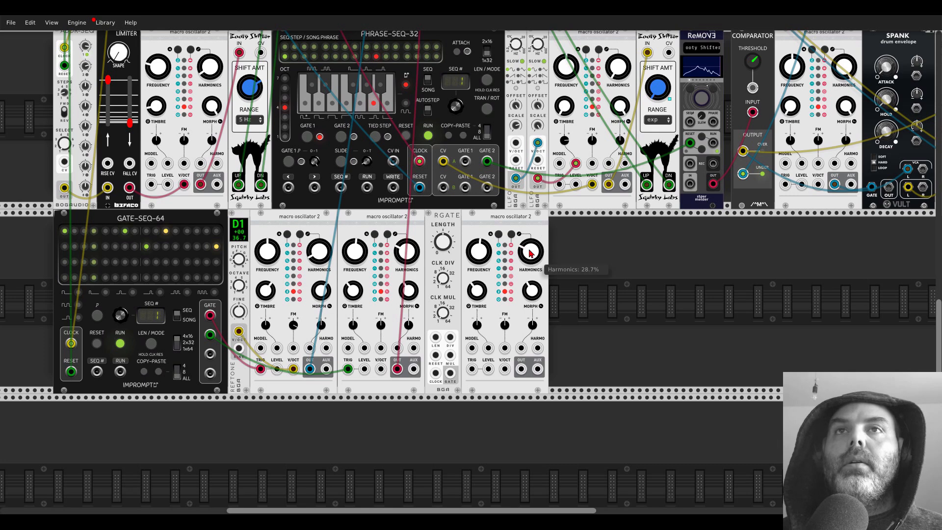
{"action": "left_click_drag", "start_coordinate": [526, 288], "coordinate": [526, 363]}
{"action": "left_click_drag", "start_coordinate": [473, 287], "coordinate": [472, 362]}
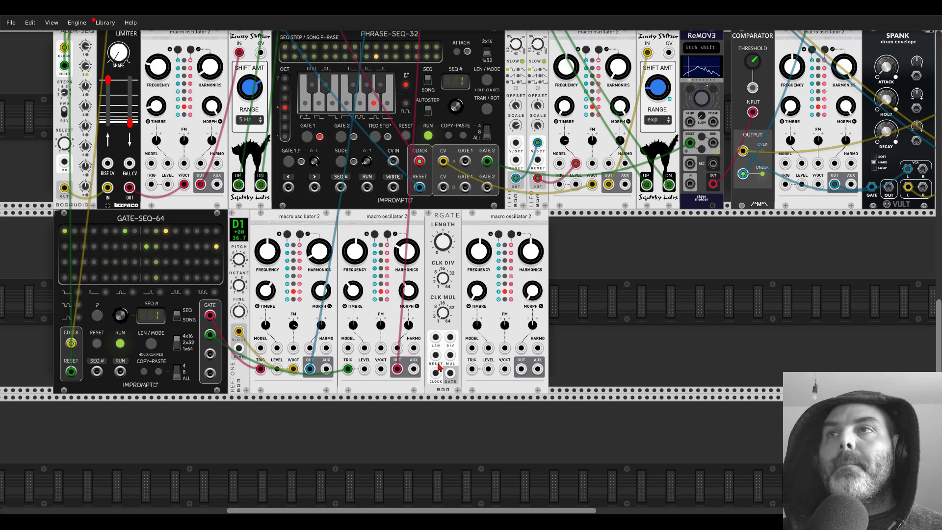
Step: Make room before RGATE and add a Bogaudio S&H module beside it
{"action": "left_click_drag", "start_coordinate": [450, 236], "coordinate": [467, 231]}
{"action": "right_click", "coordinate": [451, 241]}
{"action": "type", "text": "sample"}
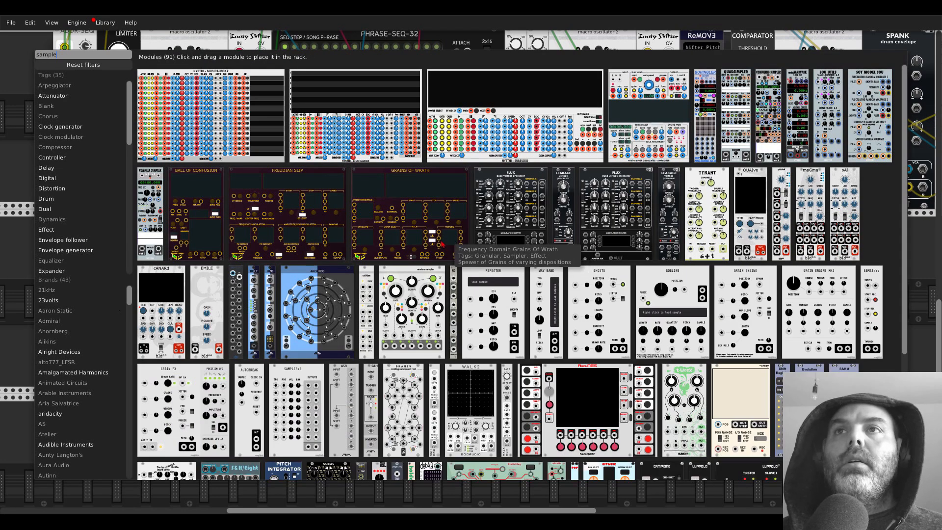
{"action": "left_click", "coordinate": [434, 374]}
{"action": "left_click_drag", "start_coordinate": [439, 356], "coordinate": [448, 303]}
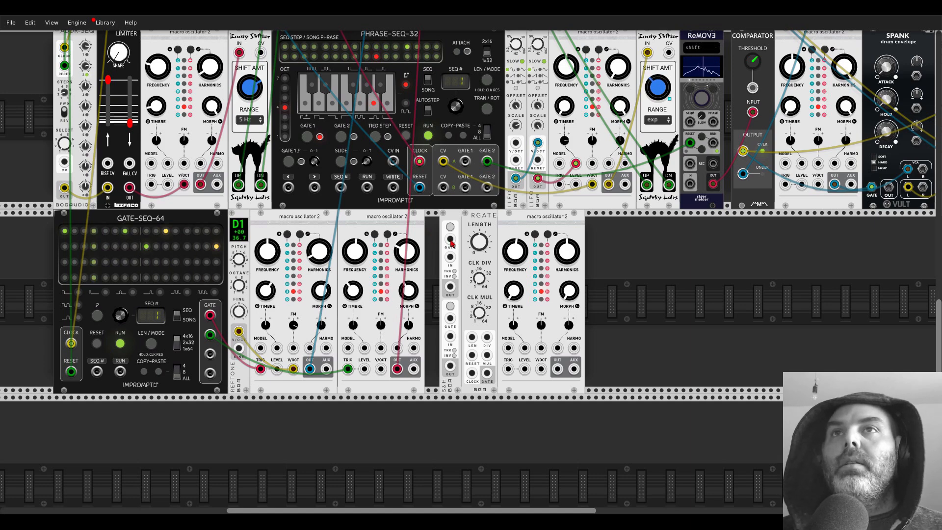
Step: Patch a clock signal to the S&H gate and RGATE clock inputs, and RGATE's gate output to the new oscillator's trigger
{"action": "left_click_drag", "start_coordinate": [451, 240], "coordinate": [185, 94]}
{"action": "scroll", "coordinate": [191, 226], "scroll_direction": "down", "scroll_amount": 10}
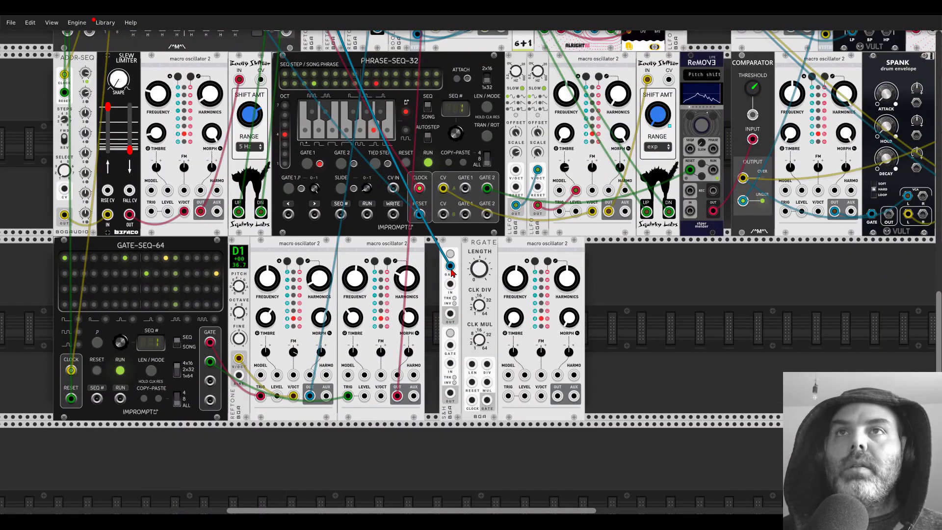
{"action": "left_click_drag", "start_coordinate": [450, 266], "coordinate": [508, 396]}
Step: Patch the new oscillator's OUT into the next free mixer track after SNAR
{"action": "scroll", "coordinate": [558, 396], "scroll_direction": "down", "scroll_amount": 3}
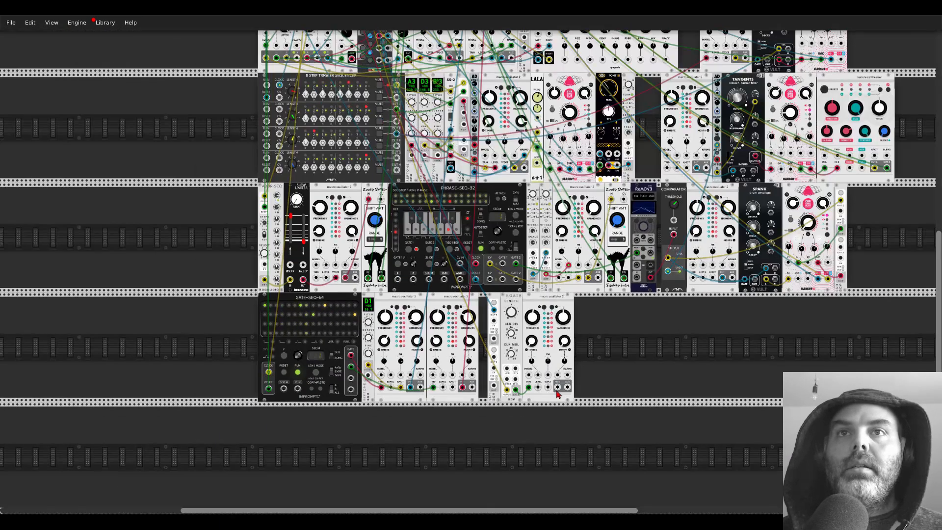
{"action": "scroll", "coordinate": [557, 396], "scroll_direction": "up", "scroll_amount": 5}
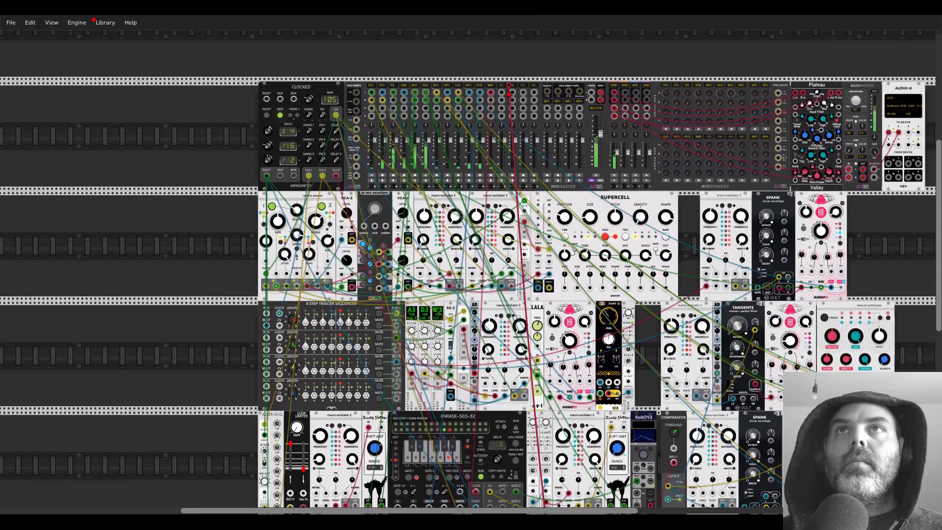
{"action": "scroll", "coordinate": [544, 220], "scroll_direction": "down", "scroll_amount": 5}
Step: Look at the S&H module's normal range options
{"action": "scroll", "coordinate": [545, 221], "scroll_direction": "up", "scroll_amount": 3}
{"action": "scroll", "coordinate": [545, 221], "scroll_direction": "up", "scroll_amount": 4}
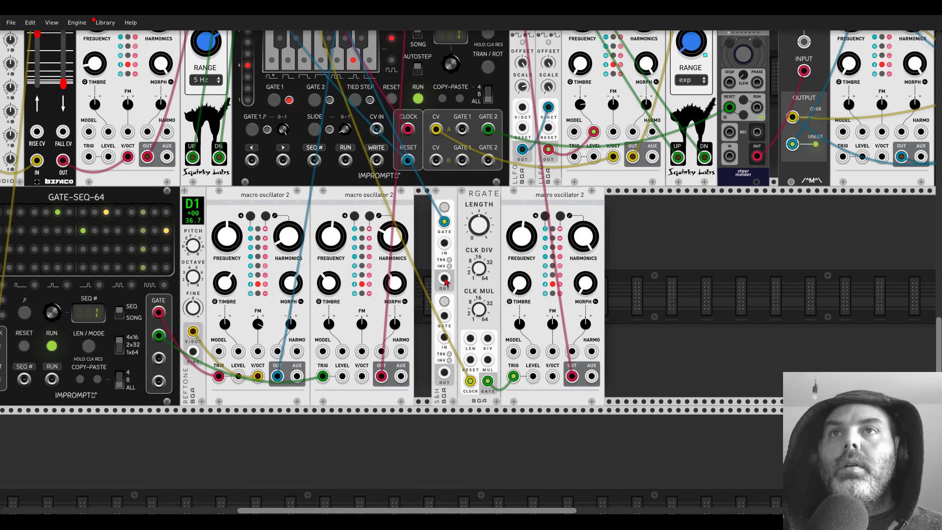
{"action": "right_click", "coordinate": [448, 193]}
{"action": "mouse_move", "coordinate": [475, 337]}
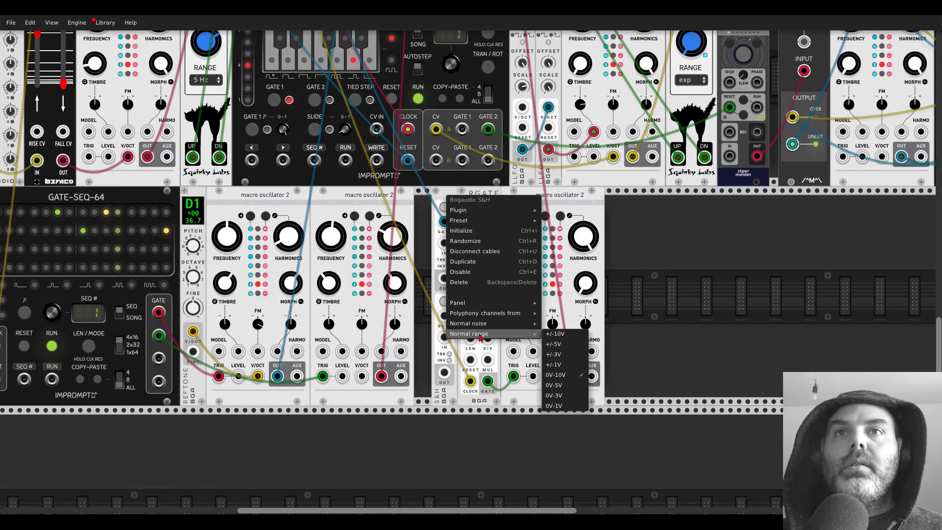
{"action": "left_click", "coordinate": [526, 276]}
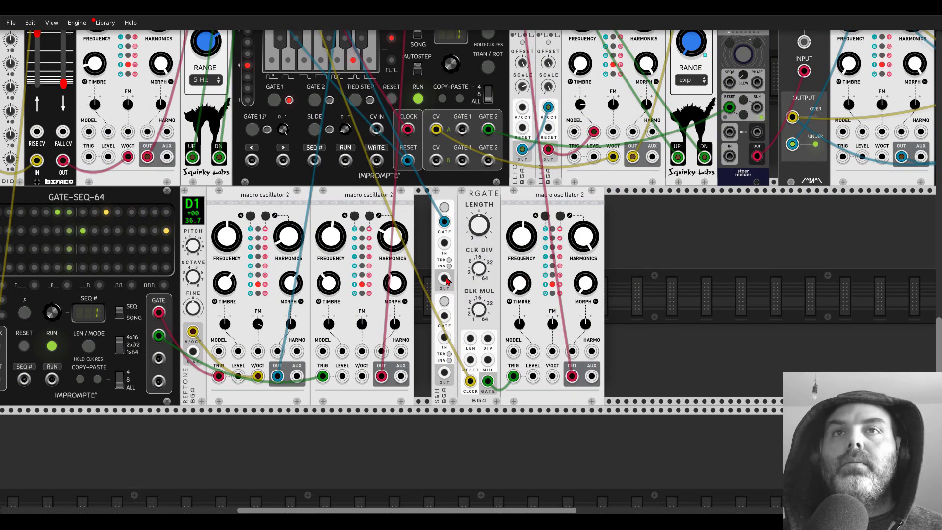
Step: Add a Vult SPANK drum envelope after the new oscillator, leaving space between them
{"action": "right_click", "coordinate": [632, 319]}
{"action": "type", "text": "spank"}
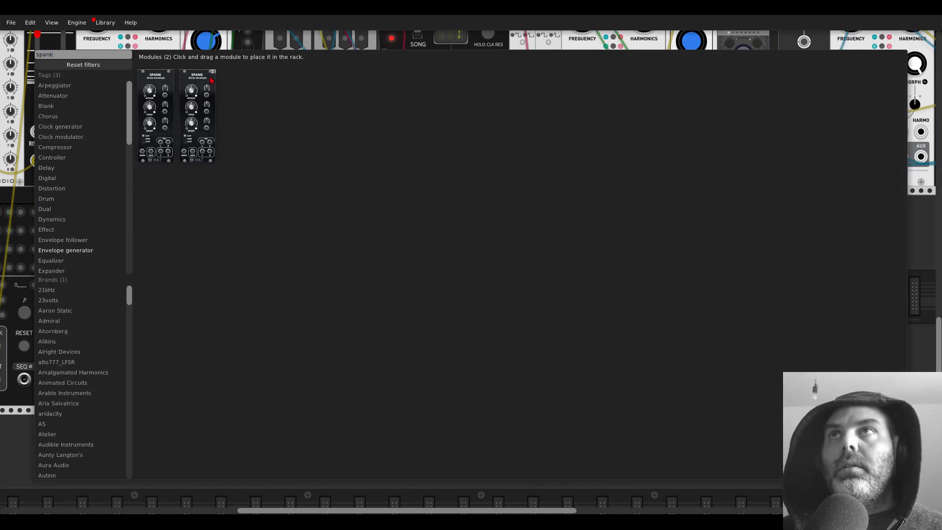
{"action": "left_click", "coordinate": [210, 78]}
{"action": "left_click_drag", "start_coordinate": [619, 260], "coordinate": [703, 260]}
Step: Add a Vult TANGENTS filter between the new oscillator and SPANK
{"action": "right_click", "coordinate": [676, 259]}
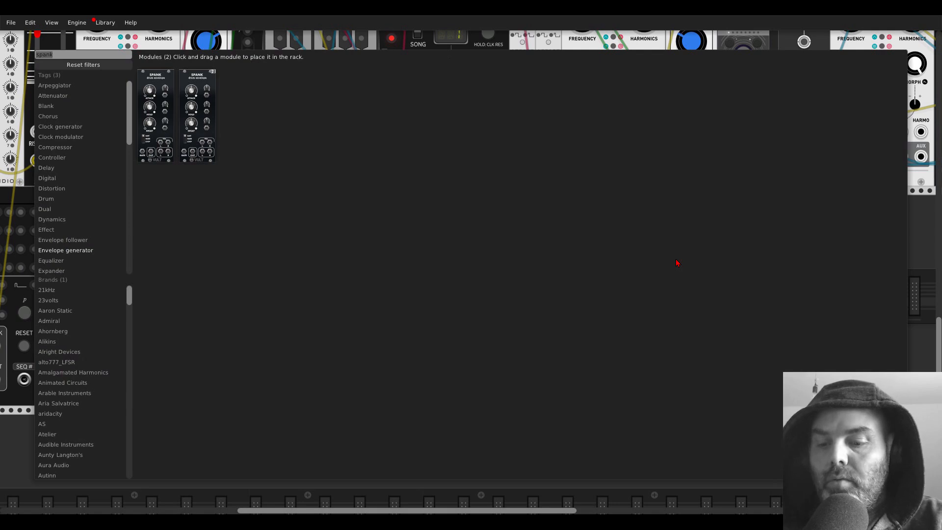
{"action": "type", "text": "tange"}
{"action": "left_click_drag", "start_coordinate": [206, 87], "coordinate": [615, 230]}
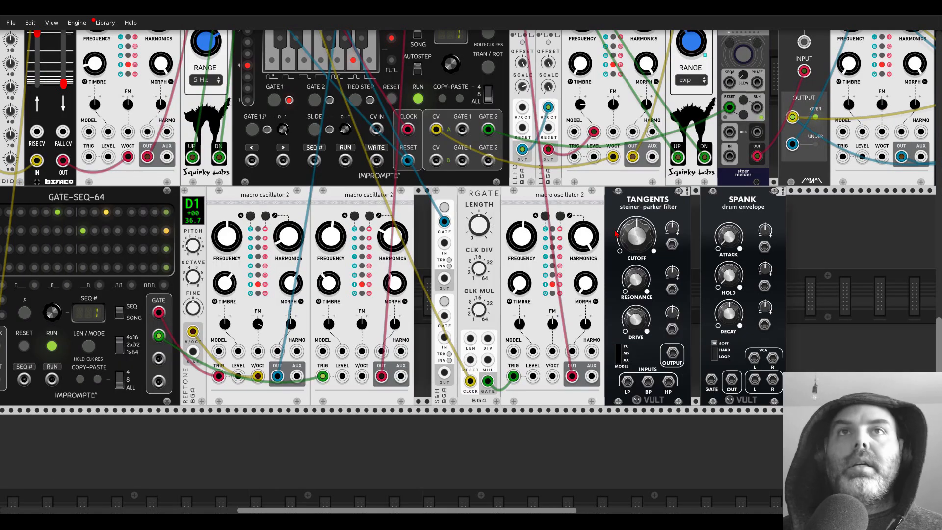
Step: Place SPANK directly beside TANGENTS and move the mixer cable from the new oscillator's OUT to SPANK's left VCA output
{"action": "left_click_drag", "start_coordinate": [704, 216], "coordinate": [695, 217]}
{"action": "left_click_drag", "start_coordinate": [572, 375], "coordinate": [746, 379]}
{"action": "left_click_drag", "start_coordinate": [715, 337], "coordinate": [599, 328]}
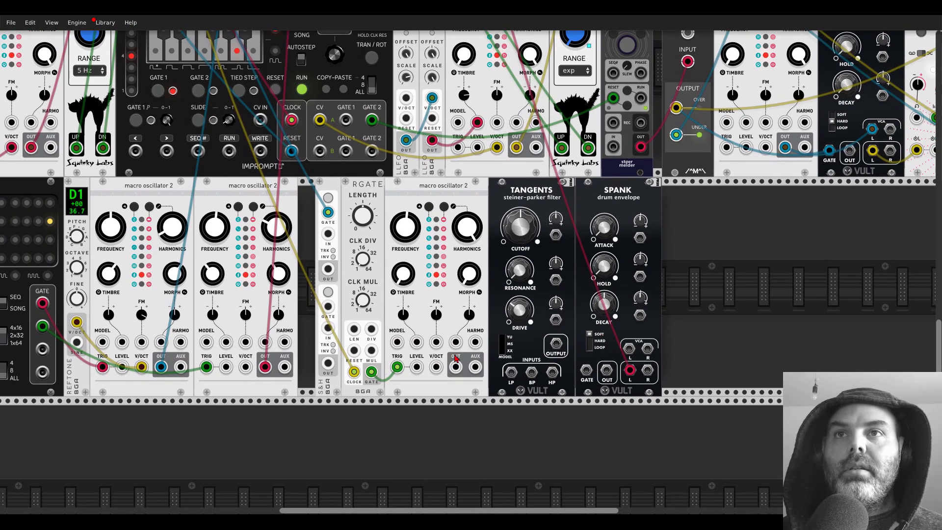
Step: Route the oscillator's OUT through TANGENTS' BP input into SPANK's left VCA input, and patch RGATE's GATE into SPANK's GATE
{"action": "left_click_drag", "start_coordinate": [456, 371], "coordinate": [628, 349]}
{"action": "left_click_drag", "start_coordinate": [397, 367], "coordinate": [588, 371]}
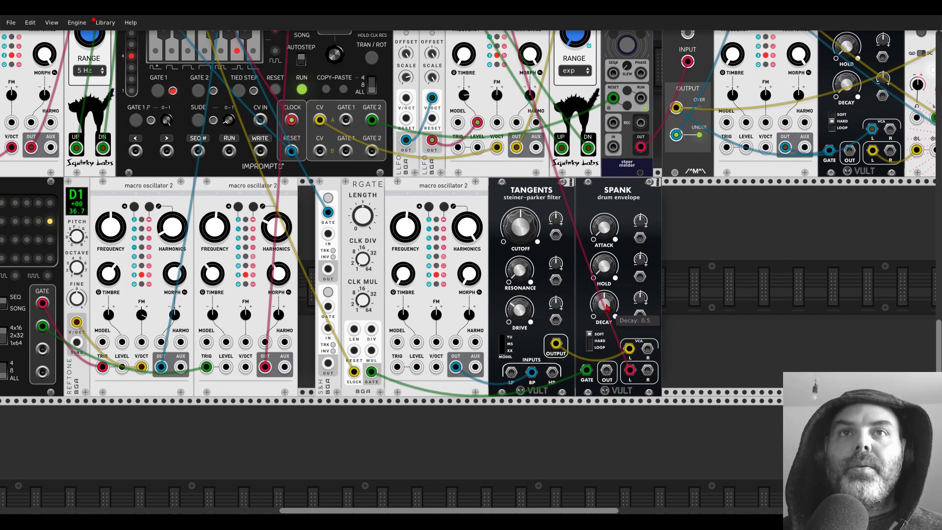
{"action": "left_click_drag", "start_coordinate": [397, 367], "coordinate": [373, 375]}
Step: Set TANGENTS' resonance to about 0.49, raise its cutoff, and shorten SPANK's decay to about 0.25
{"action": "mouse_move", "coordinate": [602, 304]}
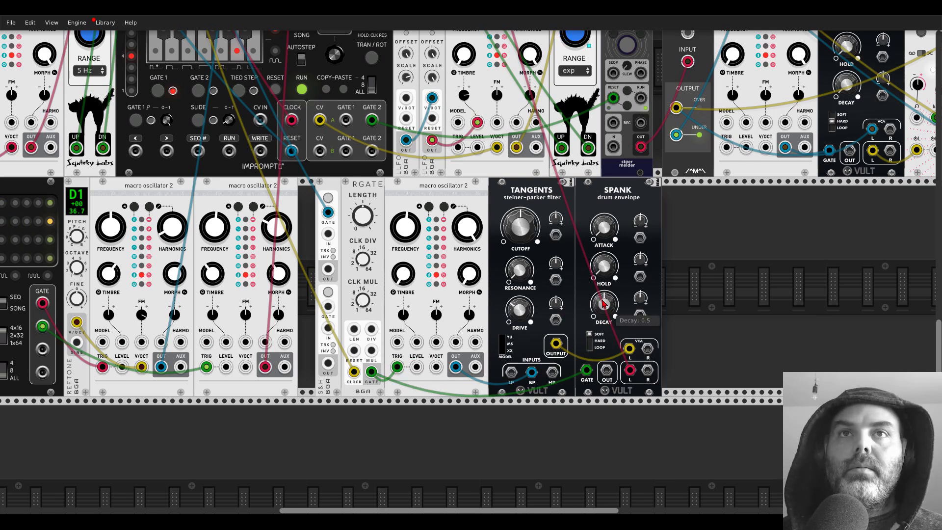
{"action": "mouse_move", "coordinate": [519, 271]}
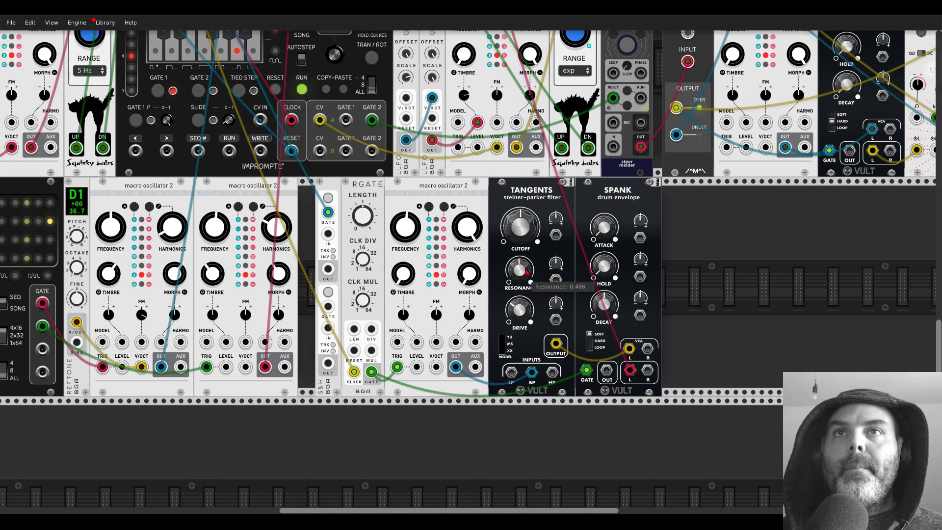
{"action": "left_click_drag", "start_coordinate": [520, 226], "coordinate": [520, 169]}
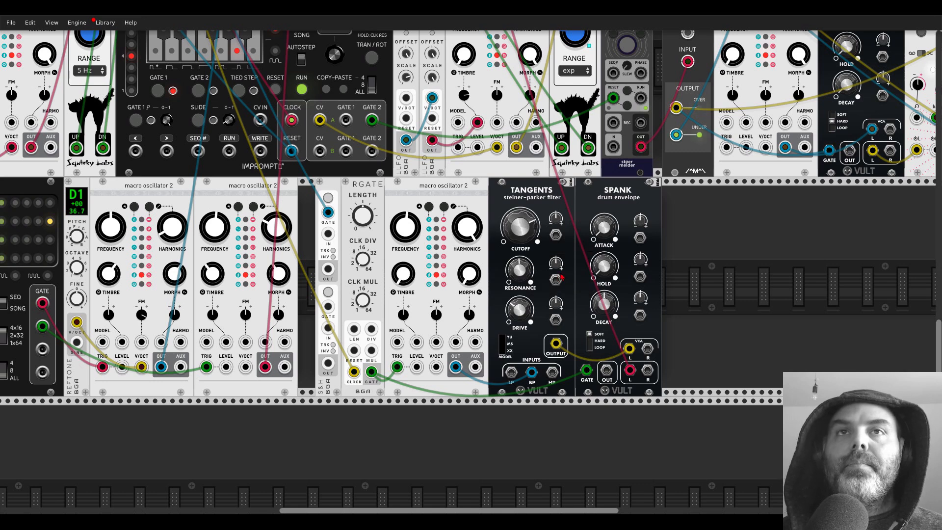
{"action": "mouse_move", "coordinate": [605, 306]}
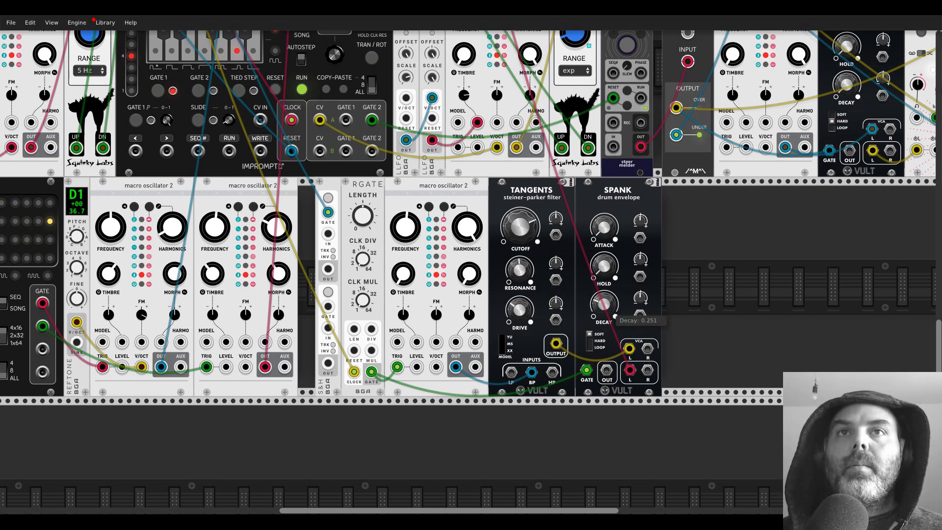
Step: Patch the upper S&H OUT into RGATE's MUL input and set the clock multiplication to 1
{"action": "mouse_move", "coordinate": [363, 294]}
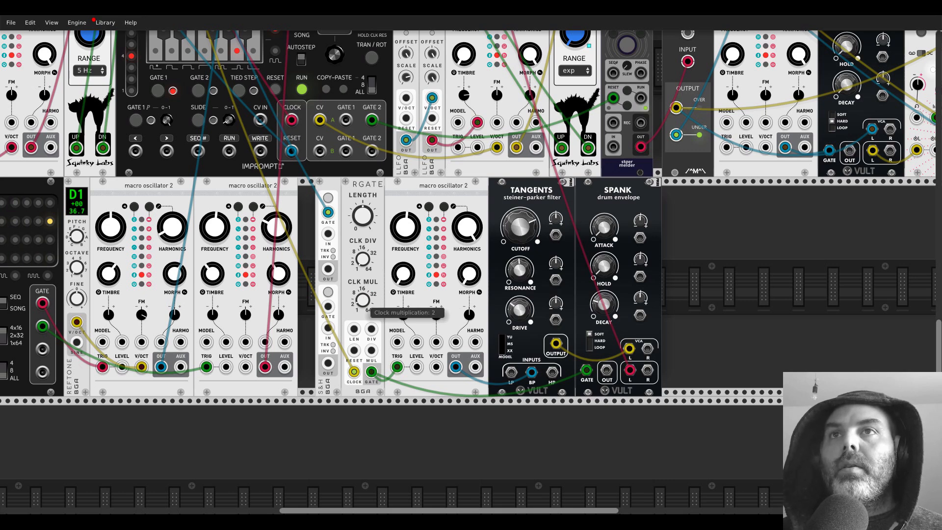
{"action": "left_click_drag", "start_coordinate": [363, 301], "coordinate": [363, 293]}
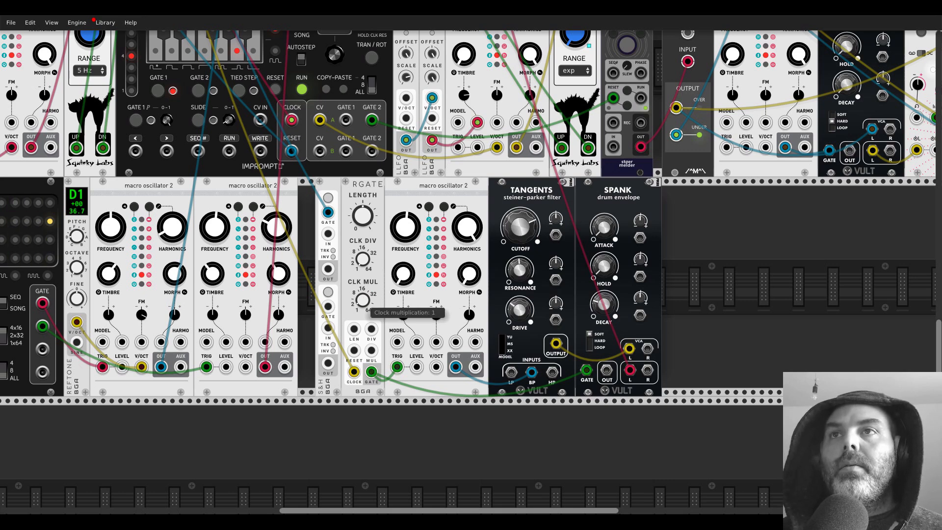
{"action": "left_click_drag", "start_coordinate": [327, 268], "coordinate": [372, 350]}
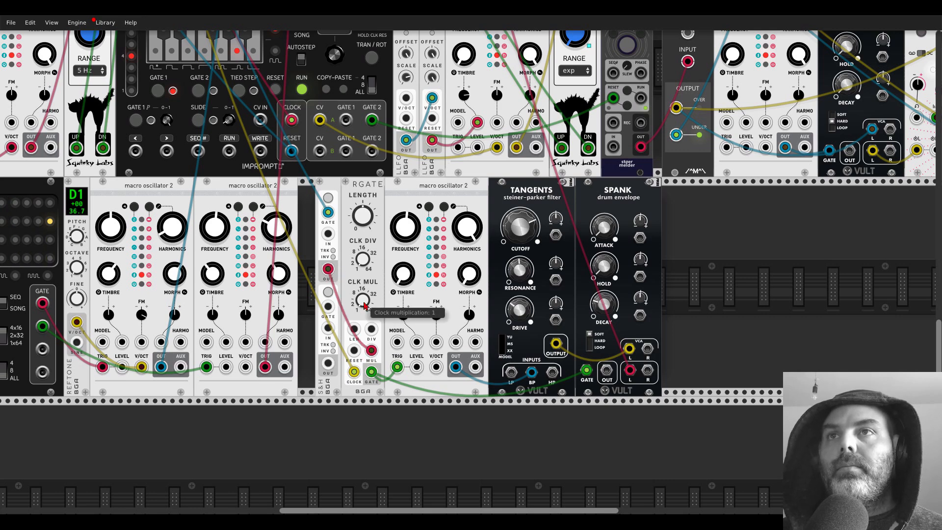
{"action": "left_click_drag", "start_coordinate": [363, 300], "coordinate": [364, 303]}
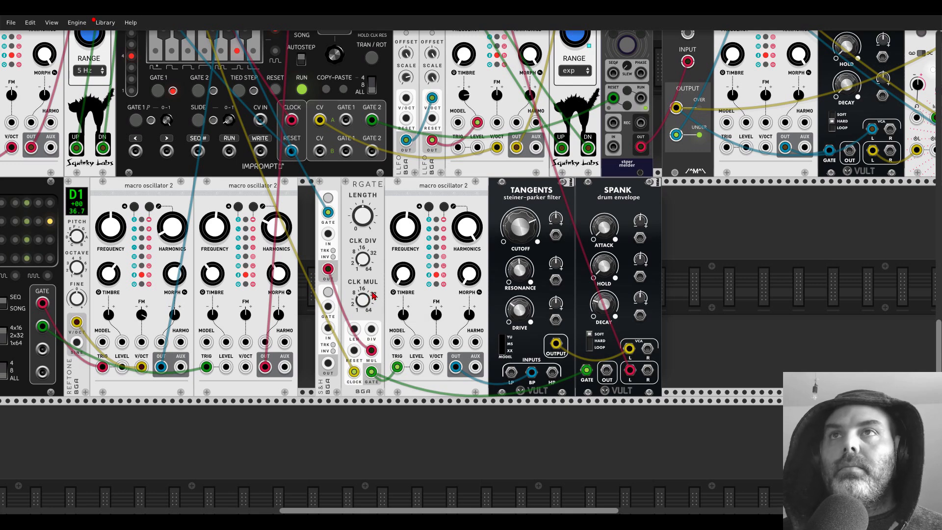
Step: Fine-tune TANGENTS' resonance and raise its cutoff to about 0.74
{"action": "mouse_move", "coordinate": [523, 268]}
{"action": "left_click_drag", "start_coordinate": [523, 267], "coordinate": [523, 269]}
{"action": "left_click_drag", "start_coordinate": [521, 227], "coordinate": [521, 188]}
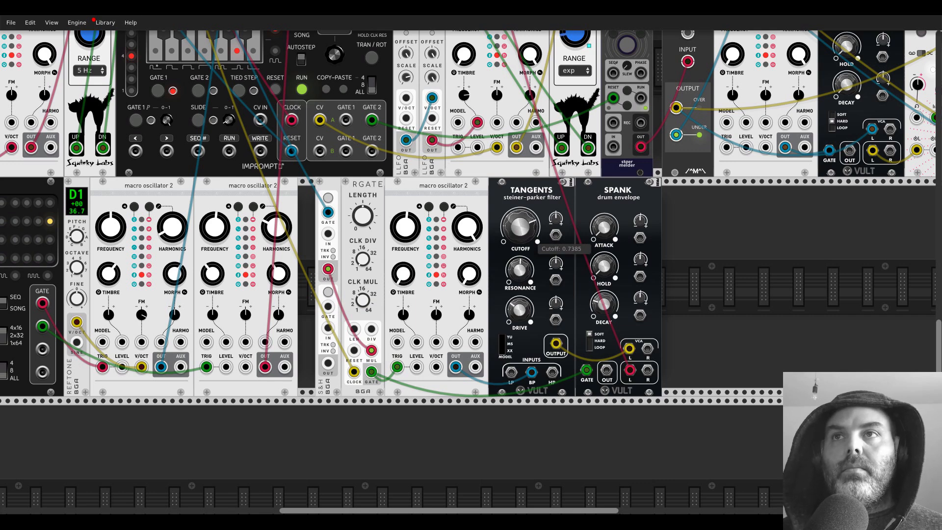
Step: Modulate TANGENTS' cutoff from the lower S&H OUT and SPANK's decay from the upper S&H OUT
{"action": "left_click_drag", "start_coordinate": [516, 228], "coordinate": [516, 314]}
{"action": "mouse_move", "coordinate": [556, 234]}
{"action": "left_mouse_down"}
{"action": "mouse_move", "coordinate": [328, 365]}
{"action": "mouse_move", "coordinate": [556, 216]}
{"action": "left_mouse_up"}
{"action": "mouse_move", "coordinate": [532, 222]}
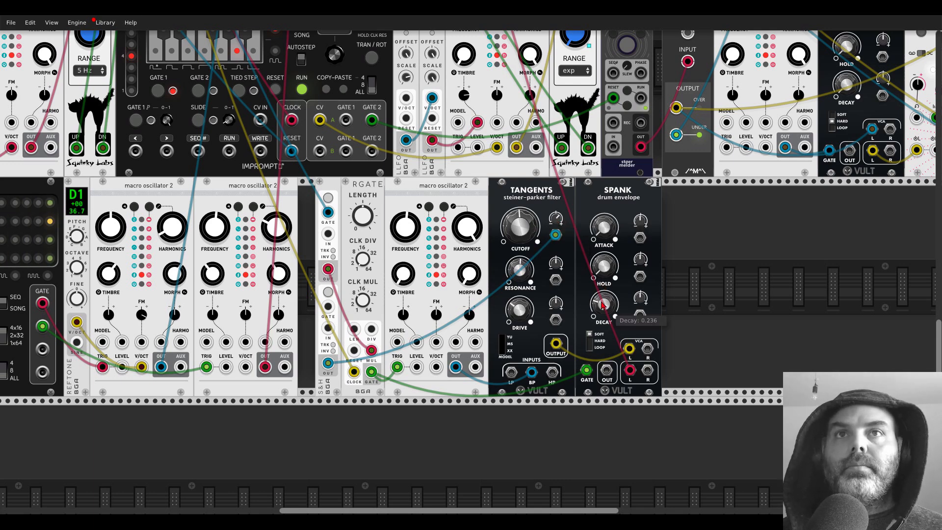
{"action": "left_click_drag", "start_coordinate": [640, 315], "coordinate": [328, 269]}
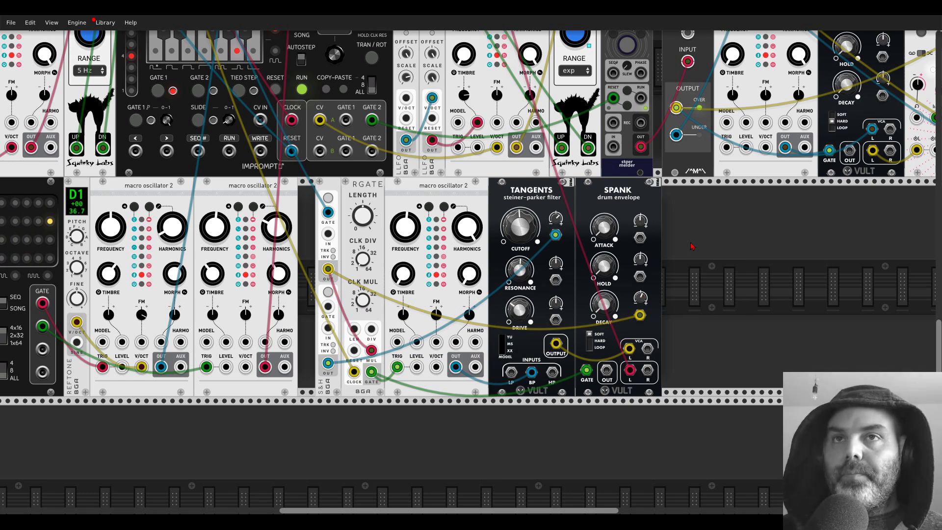
Step: Name the new voice's mixer track RTCH
{"action": "scroll", "coordinate": [688, 244], "scroll_direction": "down", "scroll_amount": 2}
{"action": "scroll", "coordinate": [688, 244], "scroll_direction": "up", "scroll_amount": 4}
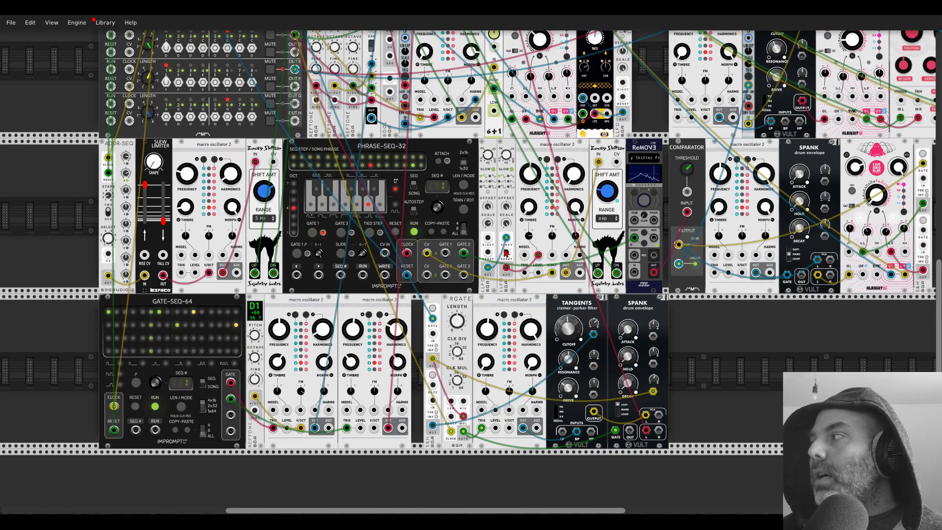
{"action": "scroll", "coordinate": [497, 254], "scroll_direction": "up", "scroll_amount": 6}
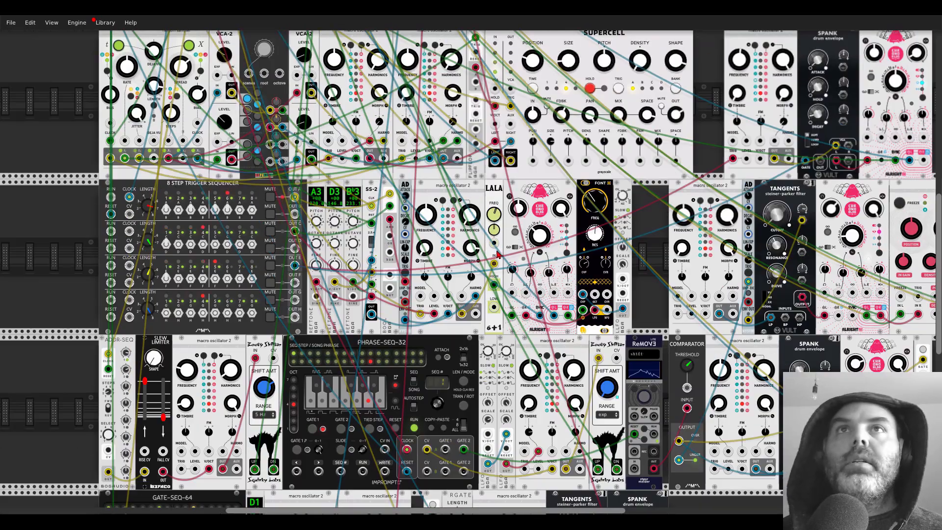
{"action": "right_click", "coordinate": [575, 105]}
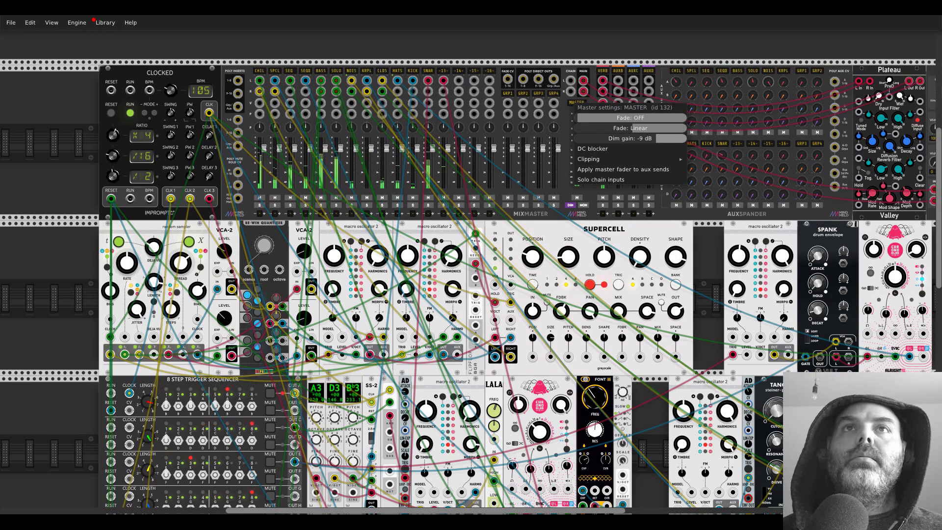
{"action": "left_click", "coordinate": [541, 42]}
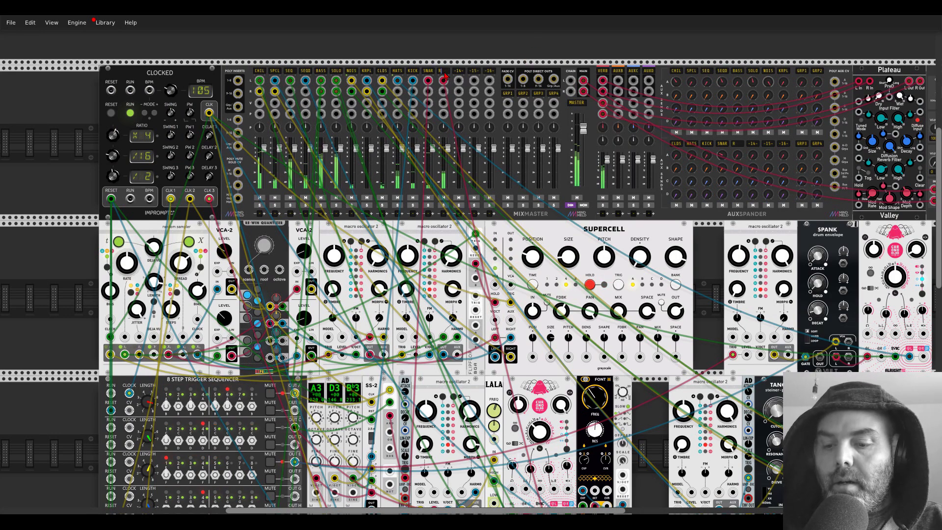
Step: Set the RTCH track's gain adjustment to -6.0 dB and its HPF cutoff to 1000 Hz
{"action": "right_click", "coordinate": [436, 72]}
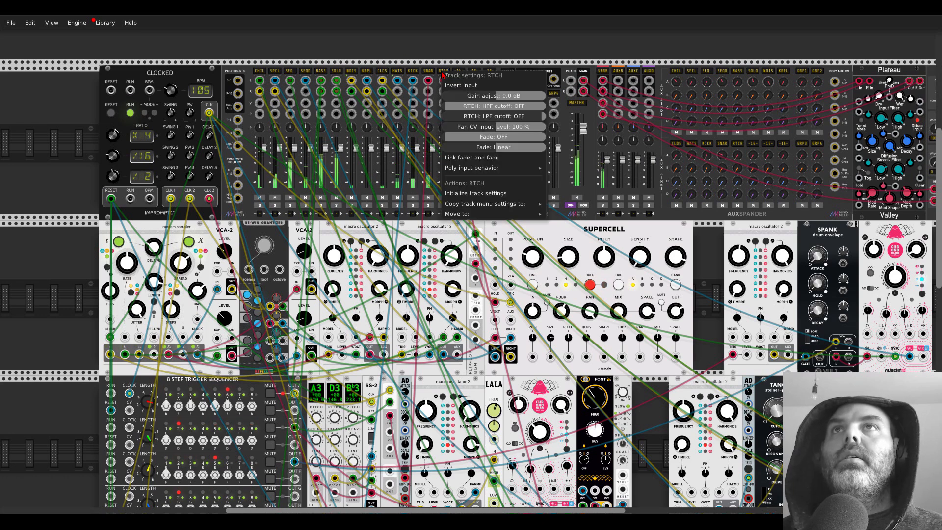
{"action": "left_click_drag", "start_coordinate": [492, 111], "coordinate": [520, 111]}
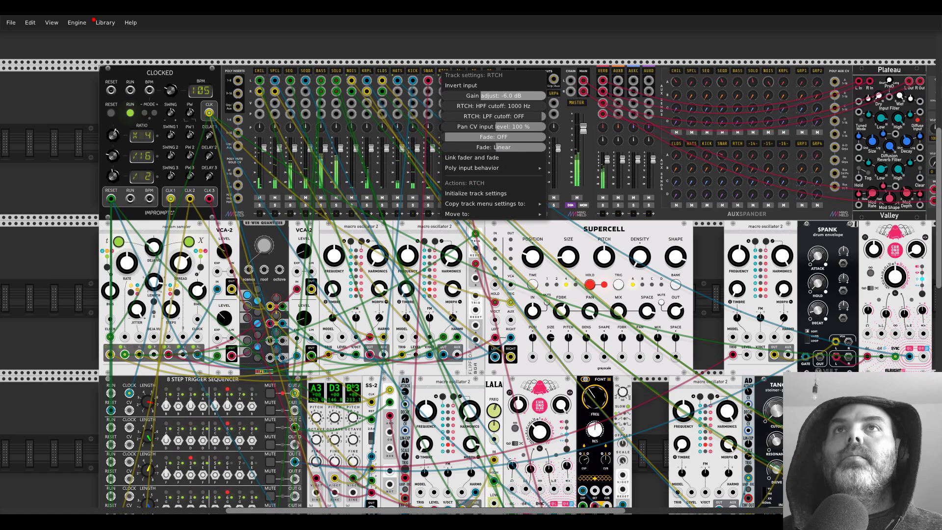
{"action": "left_click", "coordinate": [469, 57]}
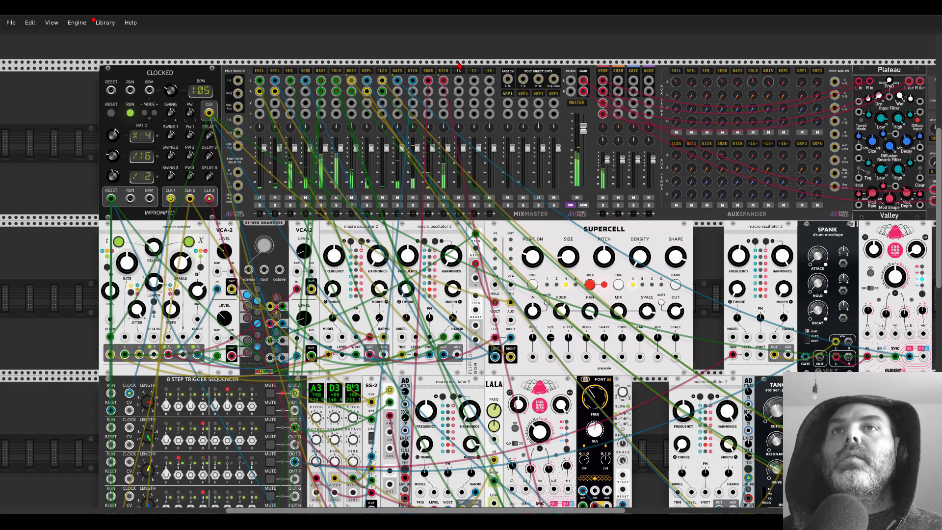
Step: Patch the upper S&H OUT into the RTCH mixer track's pan CV input
{"action": "scroll", "coordinate": [460, 66], "scroll_direction": "down", "scroll_amount": 10}
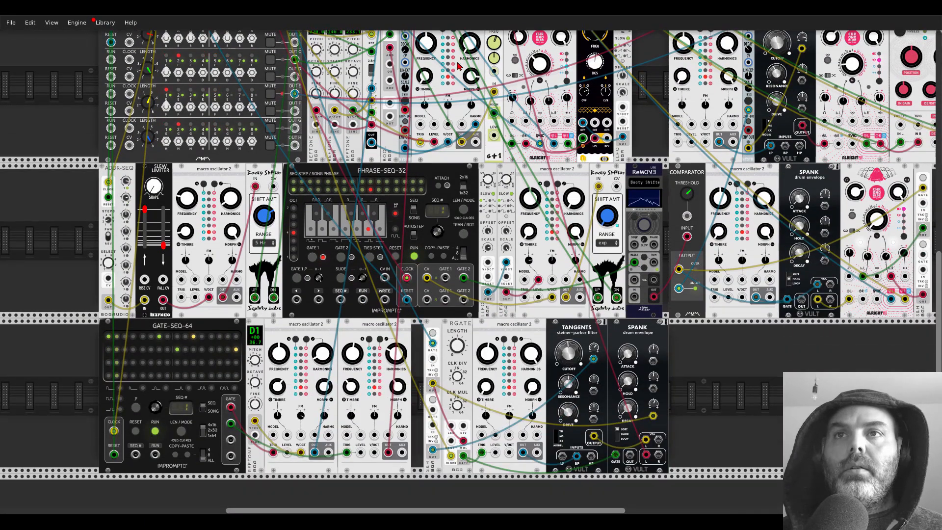
{"action": "scroll", "coordinate": [425, 363], "scroll_direction": "up", "scroll_amount": 9}
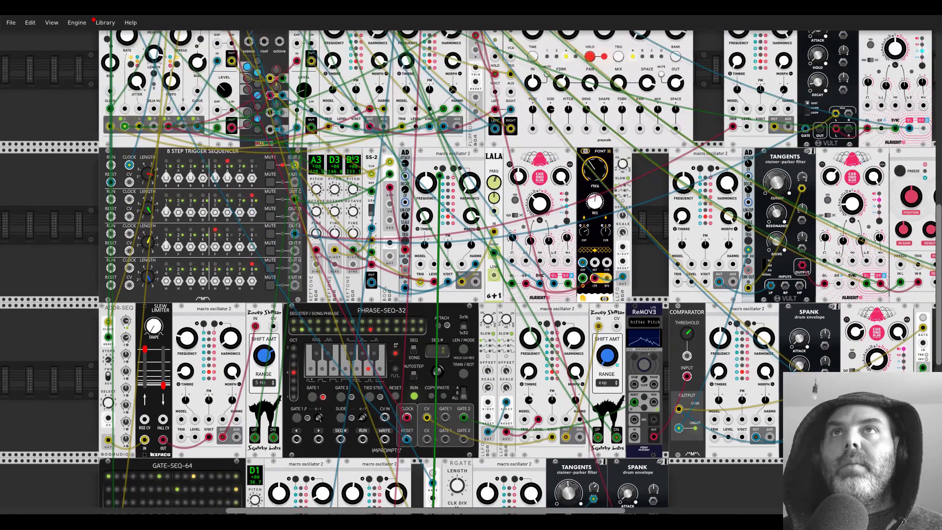
{"action": "left_click_drag", "start_coordinate": [439, 381], "coordinate": [443, 209]}
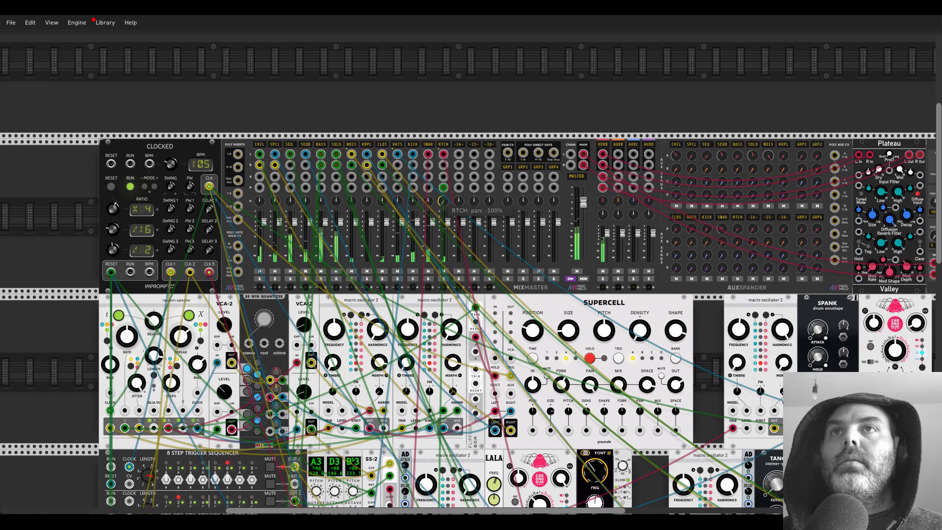
Step: Replace the upper S&H's gate source with a cable from RGATE's GATE output
{"action": "scroll", "coordinate": [445, 209], "scroll_direction": "down", "scroll_amount": 15}
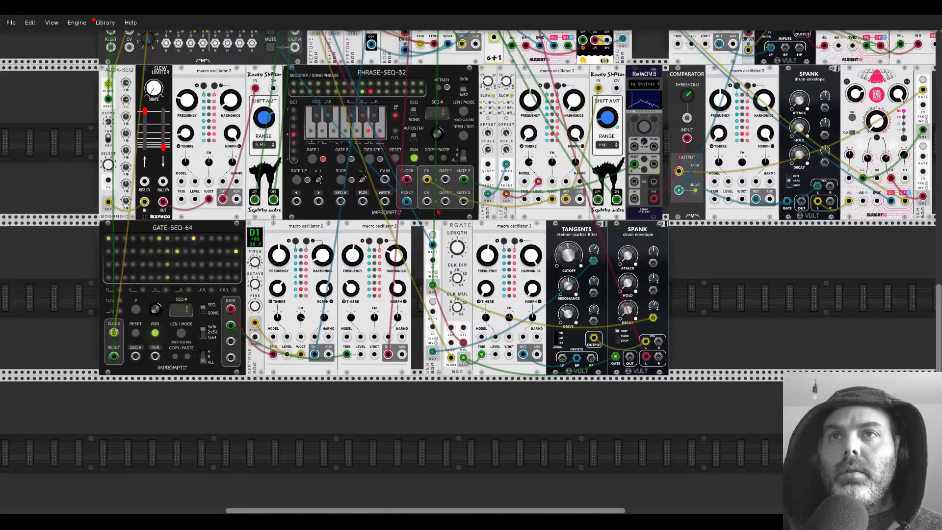
{"action": "scroll", "coordinate": [425, 326], "scroll_direction": "up", "scroll_amount": 5}
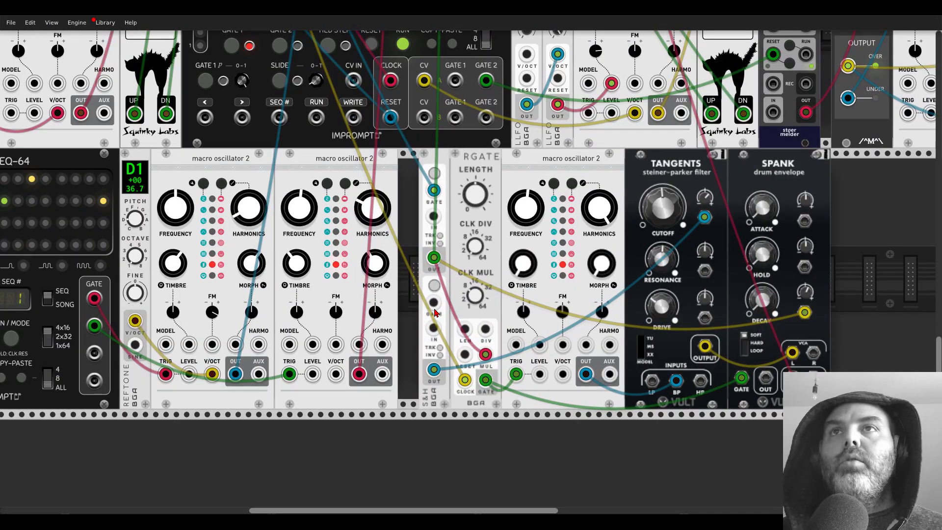
{"action": "left_click_drag", "start_coordinate": [434, 189], "coordinate": [466, 331]}
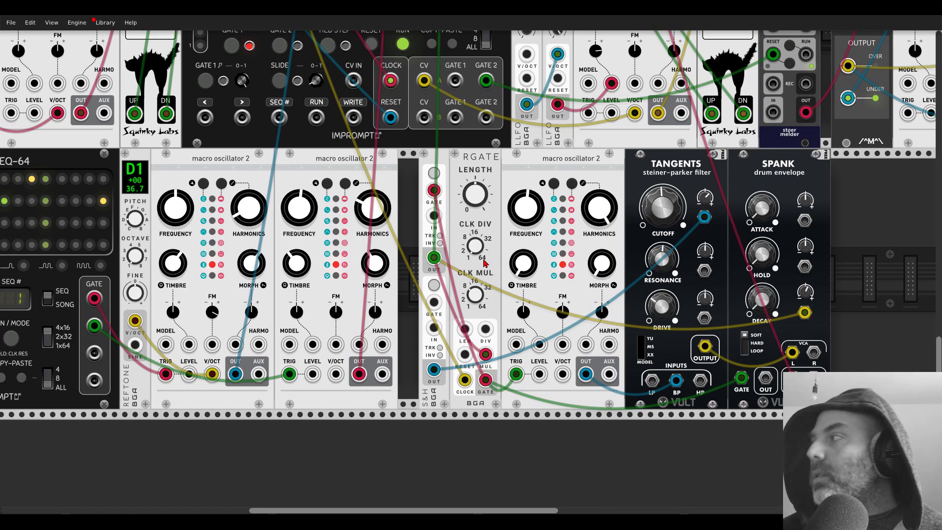
Step: Review the new voice's cutoff and decay modulation levels, the mixer tracks, and the layout of the whole rack
{"action": "left_click_drag", "start_coordinate": [511, 435], "coordinate": [496, 440]}
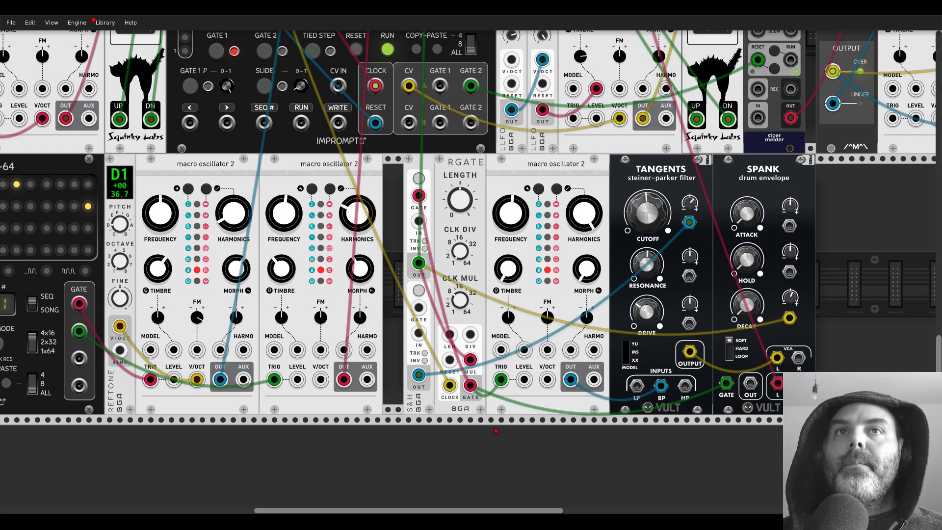
{"action": "mouse_move", "coordinate": [645, 233]}
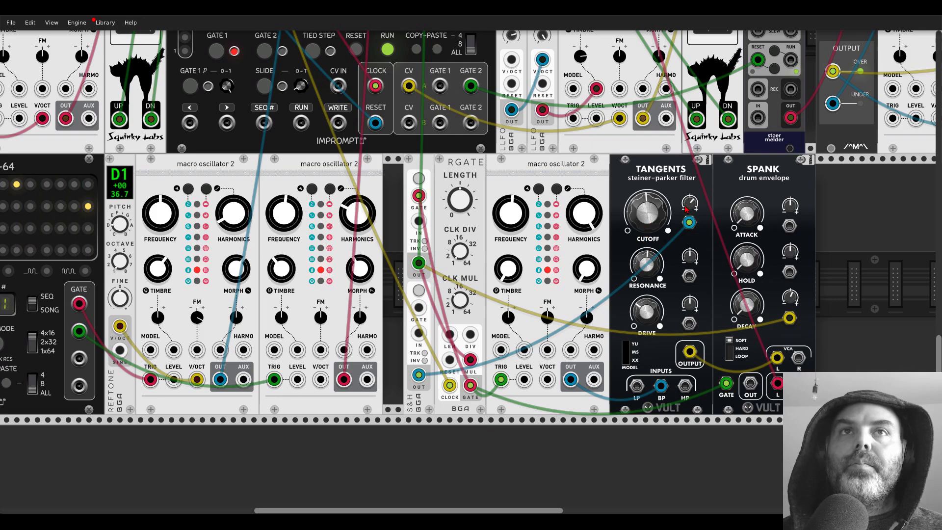
{"action": "mouse_move", "coordinate": [783, 296]}
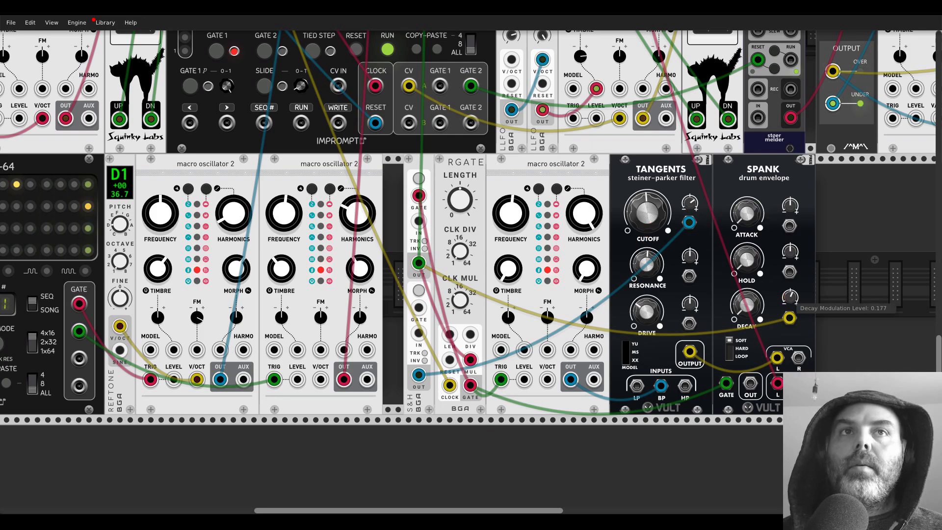
{"action": "scroll", "coordinate": [687, 278], "scroll_direction": "up", "scroll_amount": 20}
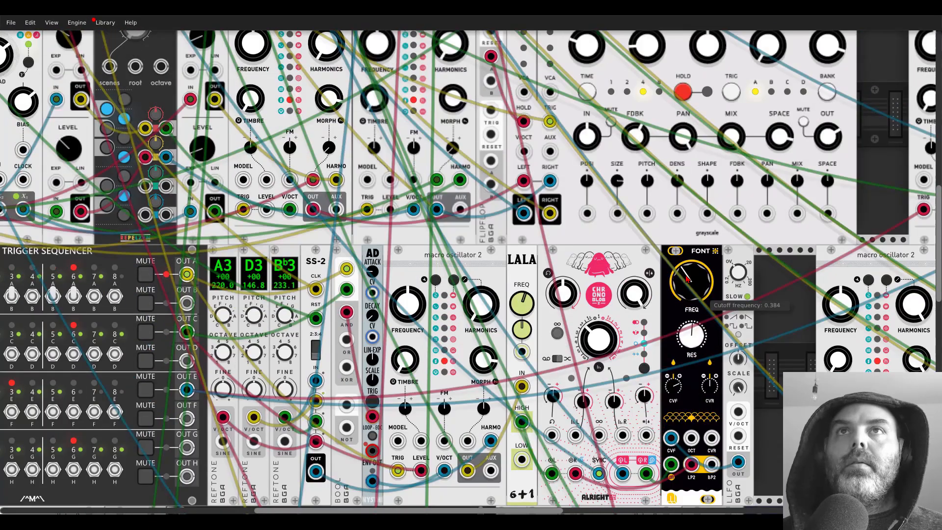
{"action": "scroll", "coordinate": [686, 280], "scroll_direction": "down", "scroll_amount": 5}
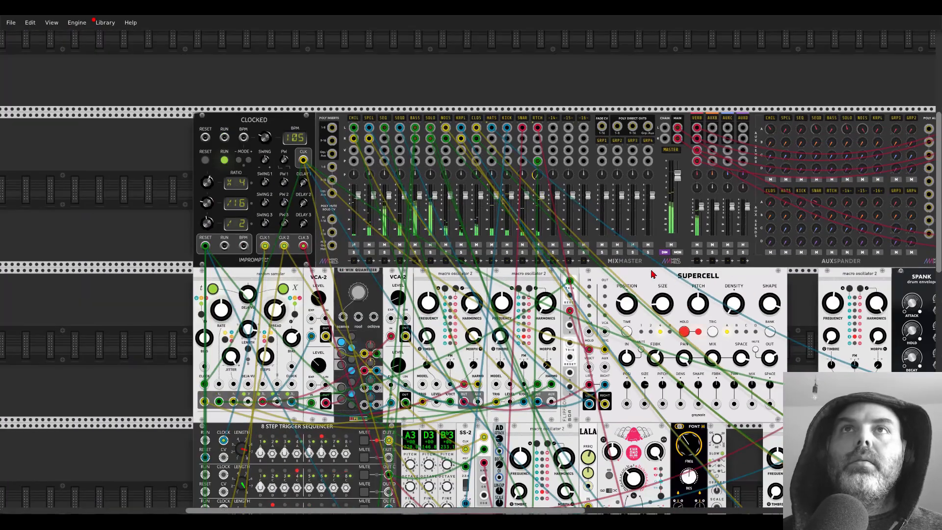
{"action": "mouse_move", "coordinate": [833, 202]}
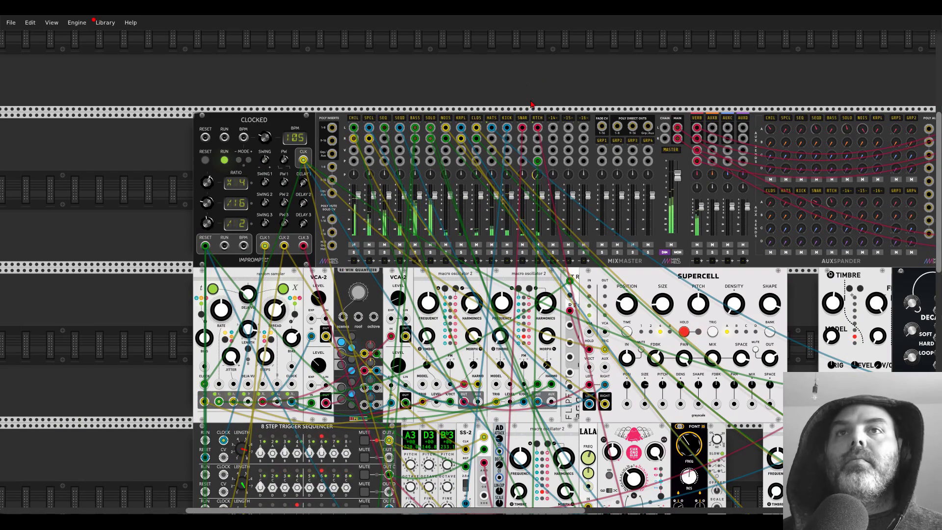
{"action": "scroll", "coordinate": [541, 82], "scroll_direction": "down", "scroll_amount": 5}
{"action": "scroll", "coordinate": [558, 193], "scroll_direction": "down", "scroll_amount": 1}
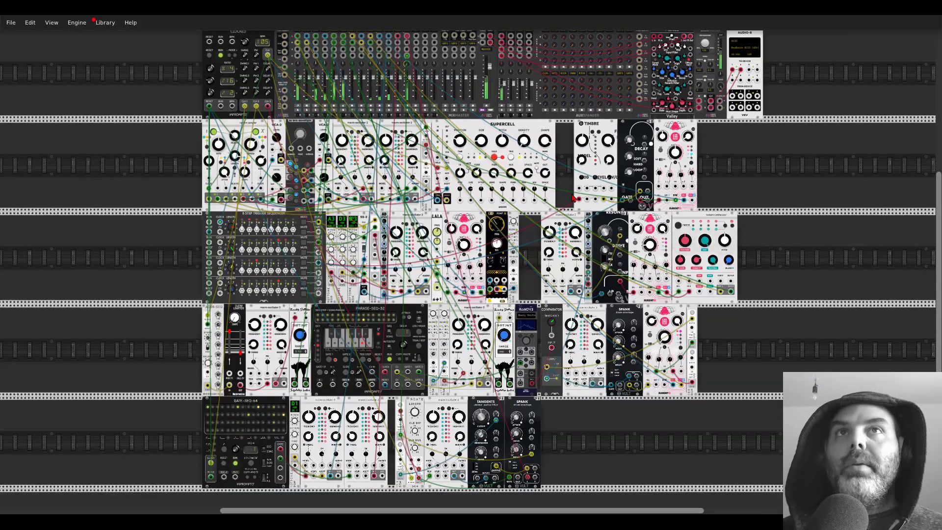
{"action": "mouse_move", "coordinate": [726, 181]}
{"action": "left_mouse_down"}
{"action": "mouse_move", "coordinate": [723, 198]}
{"action": "mouse_move", "coordinate": [717, 193]}
{"action": "left_mouse_up"}
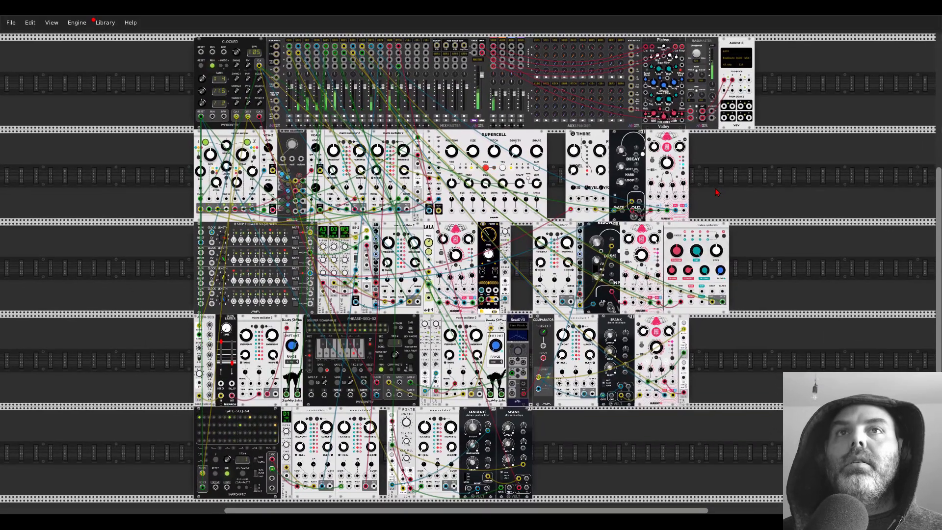